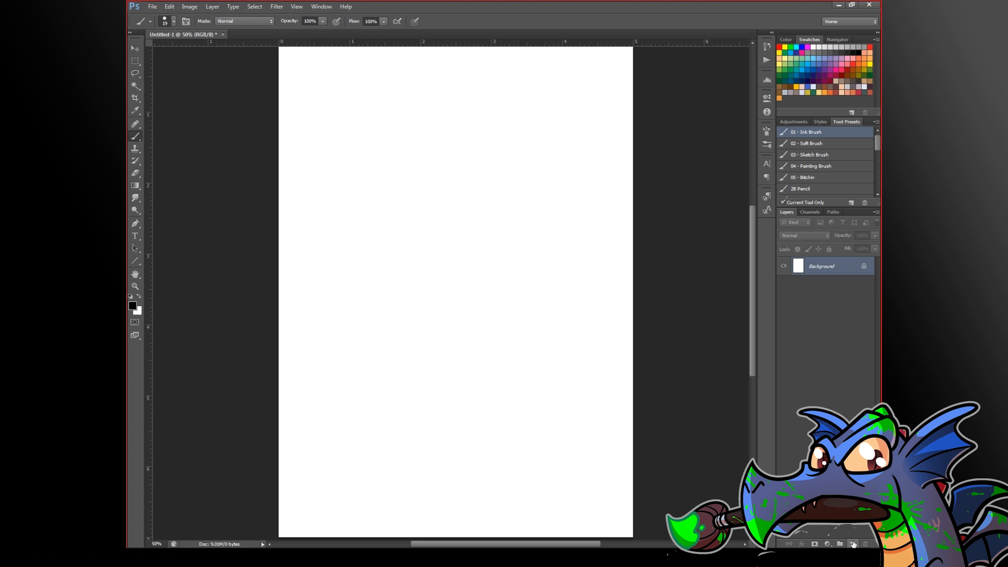
Step: On a new layer, sketch a large rough circle in blue for the helmet's dome
{"action": "left_click", "coordinate": [853, 544]}
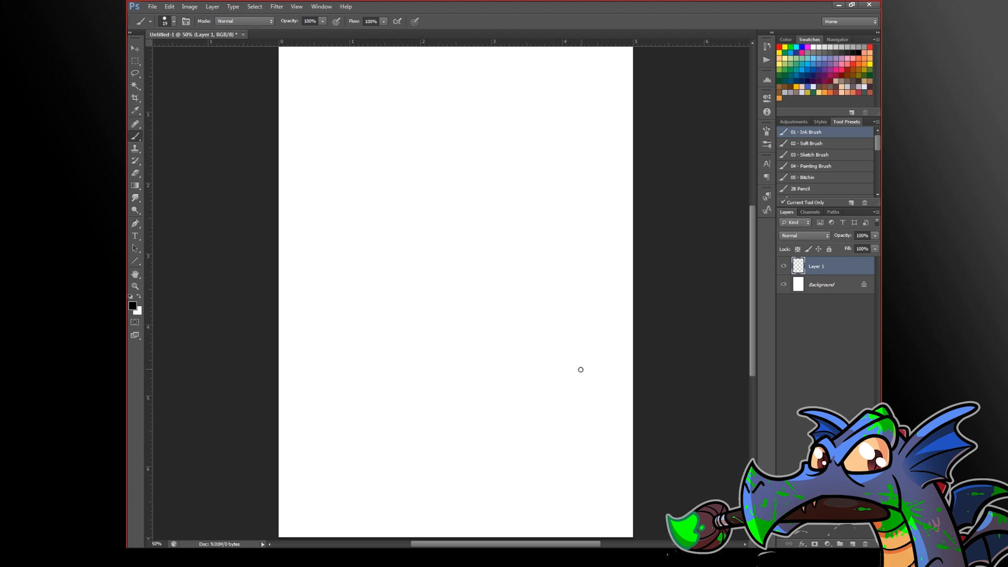
{"action": "left_click", "coordinate": [807, 87]}
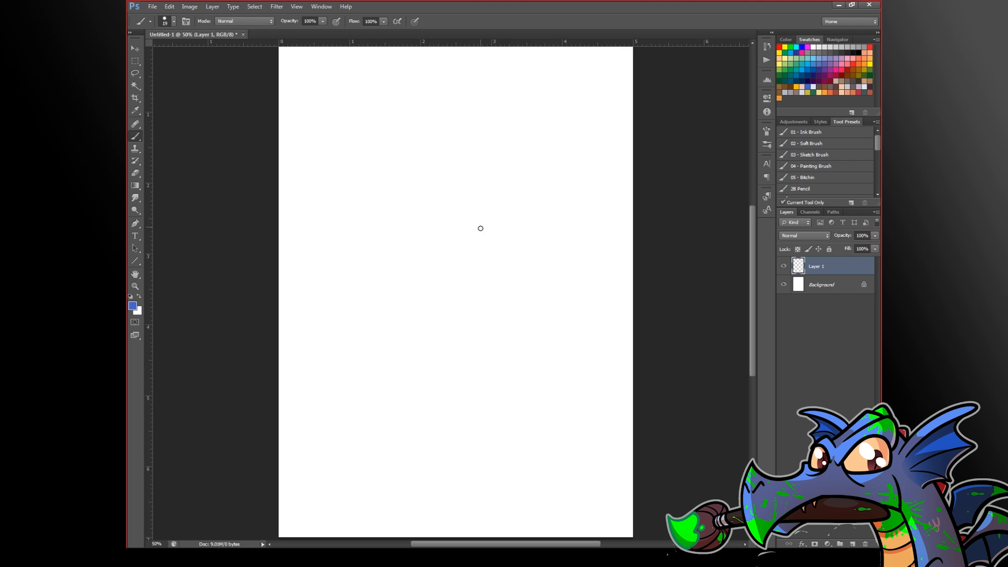
{"action": "left_click", "coordinate": [477, 221], "text": "ctrl"}
{"action": "left_click_drag", "start_coordinate": [480, 219], "coordinate": [534, 366]}
{"action": "left_click", "coordinate": [531, 357], "text": "ctrl"}
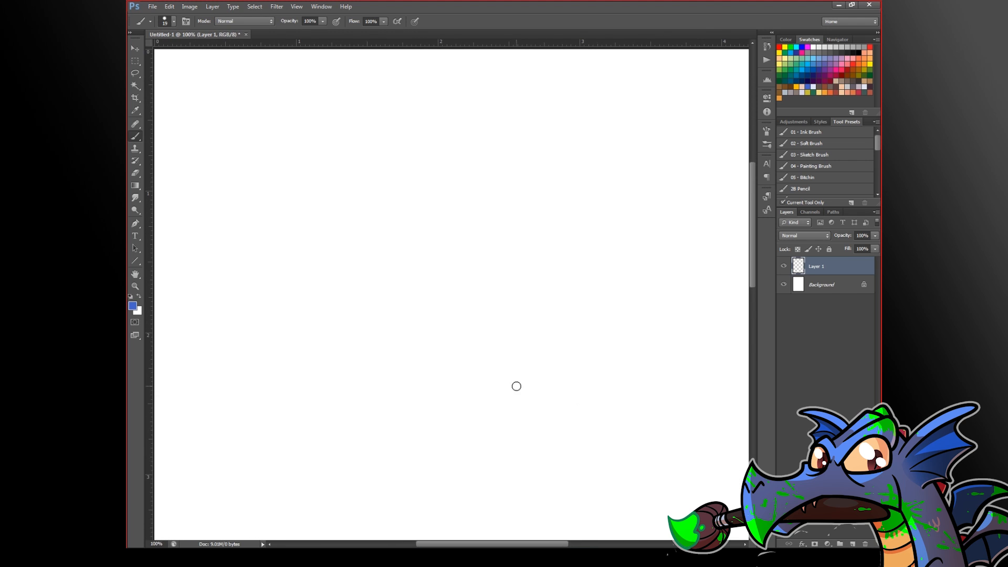
{"action": "mouse_move", "coordinate": [344, 263]}
{"action": "left_mouse_down"}
{"action": "mouse_move", "coordinate": [591, 393]}
{"action": "mouse_move", "coordinate": [441, 172]}
{"action": "left_mouse_up"}
{"action": "mouse_move", "coordinate": [332, 303]}
{"action": "left_mouse_down"}
{"action": "mouse_move", "coordinate": [630, 285]}
{"action": "mouse_move", "coordinate": [388, 393]}
{"action": "left_mouse_up"}
{"action": "mouse_move", "coordinate": [332, 260]}
{"action": "left_mouse_down"}
{"action": "mouse_move", "coordinate": [459, 443]}
{"action": "mouse_move", "coordinate": [614, 348]}
{"action": "mouse_move", "coordinate": [587, 412]}
{"action": "mouse_move", "coordinate": [620, 203]}
{"action": "mouse_move", "coordinate": [372, 202]}
{"action": "mouse_move", "coordinate": [354, 350]}
{"action": "mouse_move", "coordinate": [326, 334]}
{"action": "mouse_move", "coordinate": [519, 135]}
{"action": "mouse_move", "coordinate": [620, 384]}
{"action": "mouse_move", "coordinate": [347, 372]}
{"action": "mouse_move", "coordinate": [351, 210]}
{"action": "mouse_move", "coordinate": [341, 242]}
{"action": "mouse_move", "coordinate": [365, 404]}
{"action": "mouse_move", "coordinate": [509, 434]}
{"action": "mouse_move", "coordinate": [601, 435]}
{"action": "mouse_move", "coordinate": [635, 301]}
{"action": "mouse_move", "coordinate": [616, 190]}
{"action": "mouse_move", "coordinate": [358, 190]}
{"action": "mouse_move", "coordinate": [365, 399]}
{"action": "mouse_move", "coordinate": [524, 444]}
{"action": "left_mouse_up"}
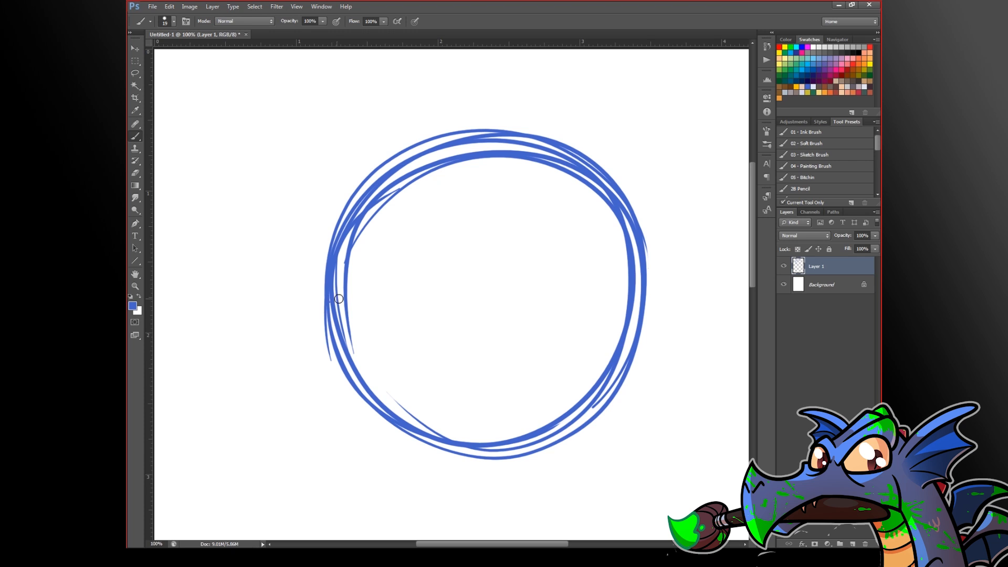
Step: Draw a straight horizontal line across the middle of the circle, replacing the uneven attempts
{"action": "left_click_drag", "start_coordinate": [337, 298], "coordinate": [640, 283]}
{"action": "key", "text": "ctrl+z"}
{"action": "left_click_drag", "start_coordinate": [344, 296], "coordinate": [640, 283]}
{"action": "key", "text": "ctrl+z"}
{"action": "left_click_drag", "start_coordinate": [330, 300], "coordinate": [636, 299]}
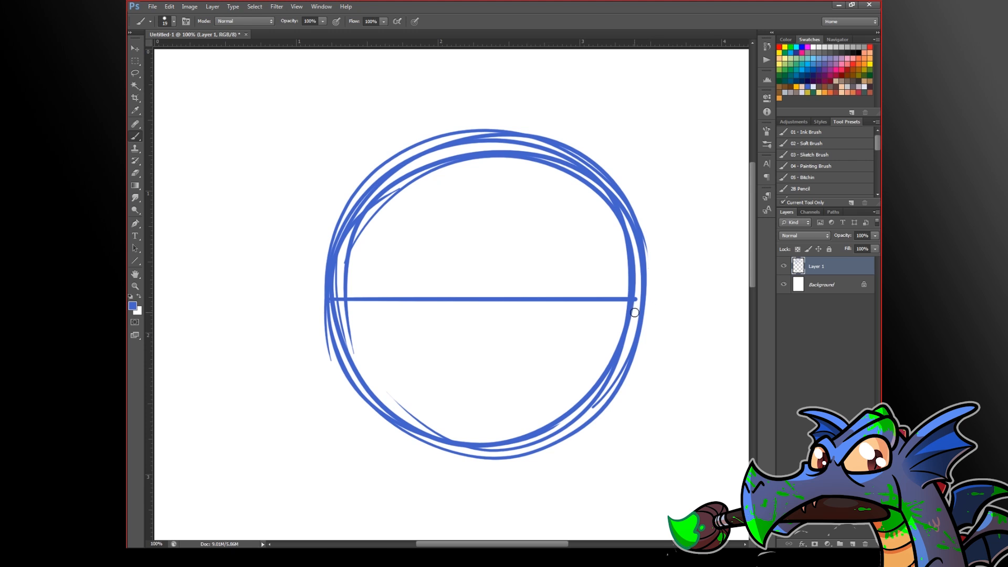
{"action": "mouse_move", "coordinate": [370, 281]}
{"action": "left_mouse_down"}
{"action": "mouse_move", "coordinate": [554, 223]}
{"action": "mouse_move", "coordinate": [609, 284]}
{"action": "left_mouse_up"}
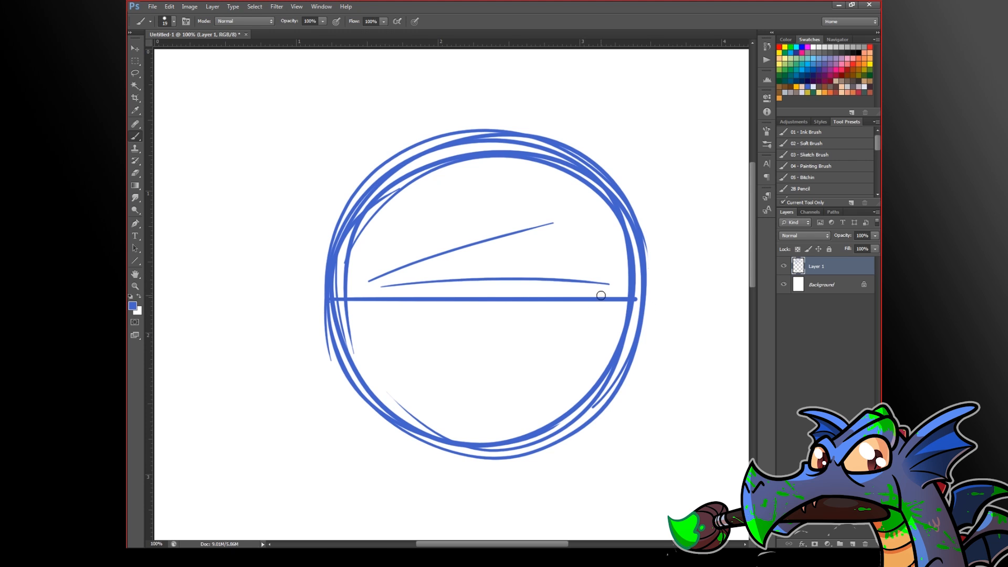
{"action": "key", "text": "ctrl+alt+z"}
{"action": "key", "text": "ctrl+alt+z"}
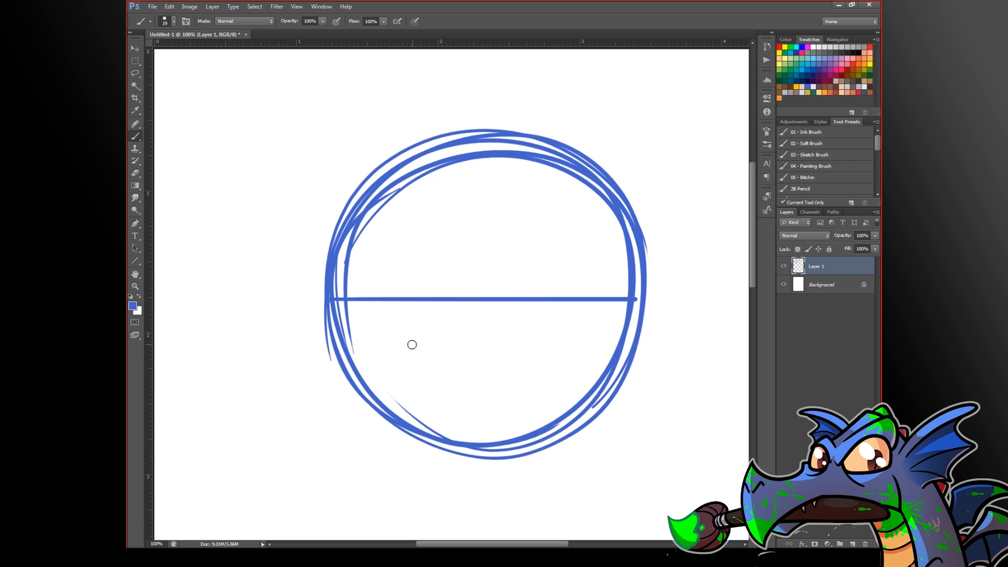
{"action": "left_click_drag", "start_coordinate": [330, 293], "coordinate": [626, 292]}
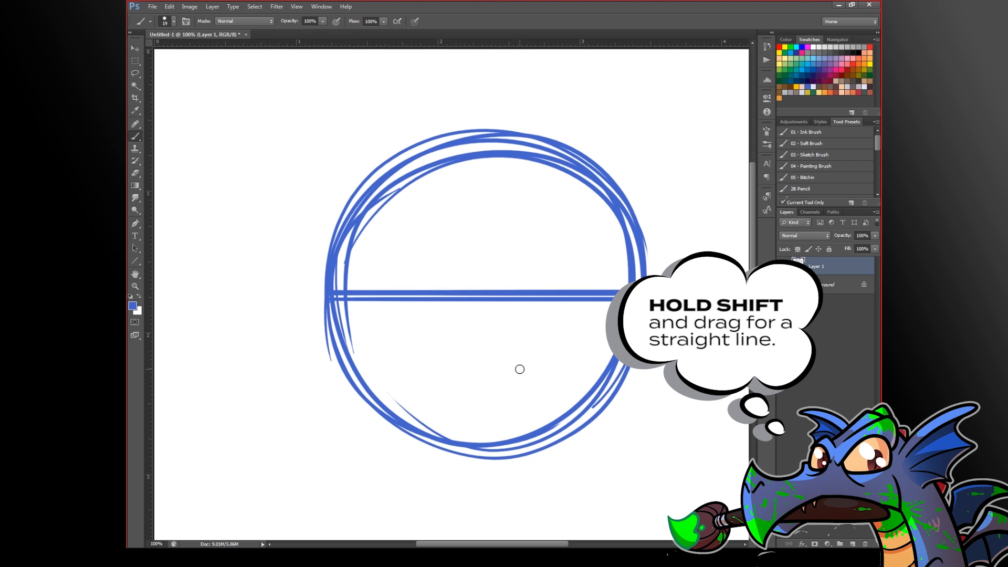
{"action": "key", "text": "ctrl+z"}
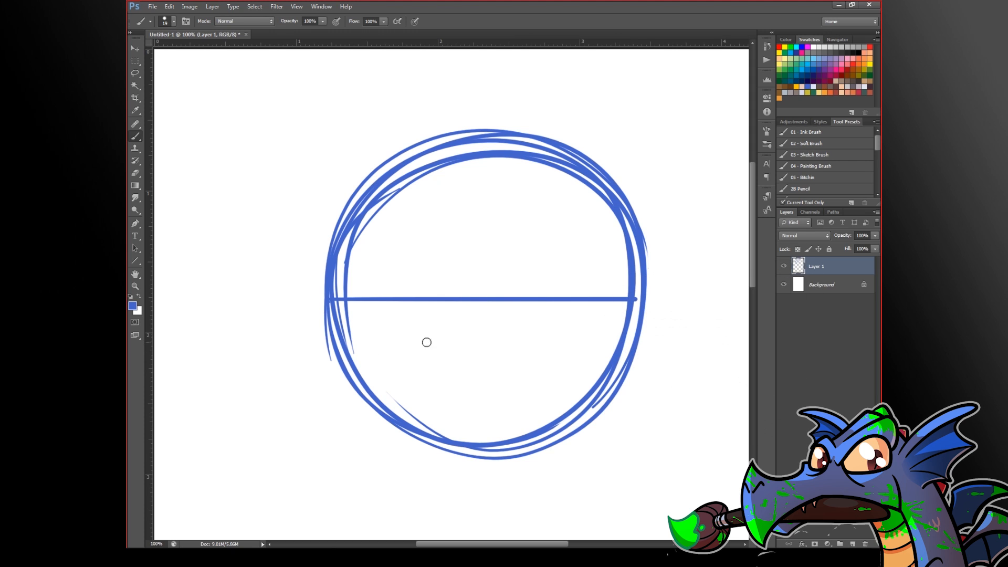
{"action": "mouse_move", "coordinate": [571, 386]}
{"action": "left_mouse_down"}
{"action": "mouse_move", "coordinate": [549, 334]}
{"action": "mouse_move", "coordinate": [537, 363]}
{"action": "left_mouse_up"}
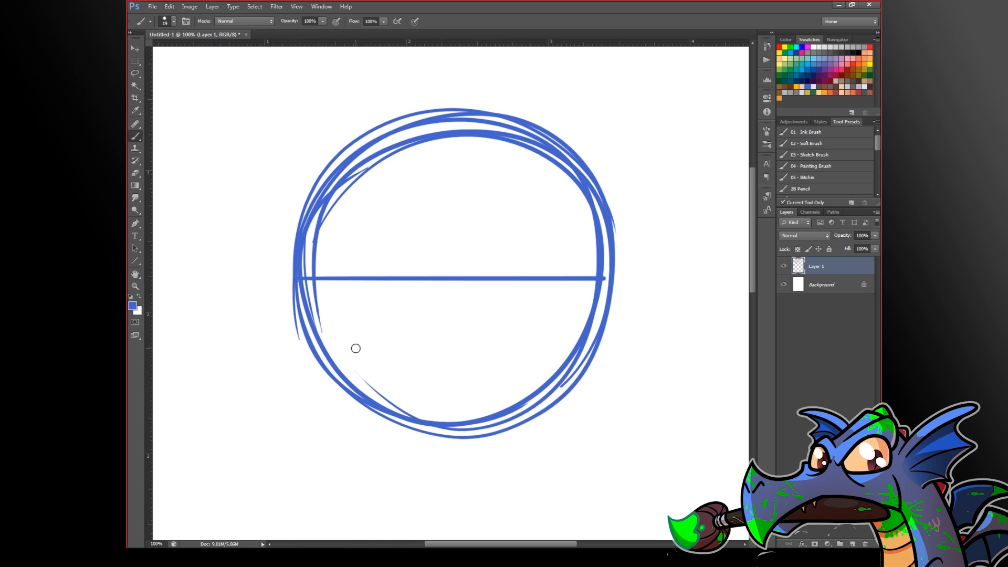
{"action": "left_click", "coordinate": [135, 261]}
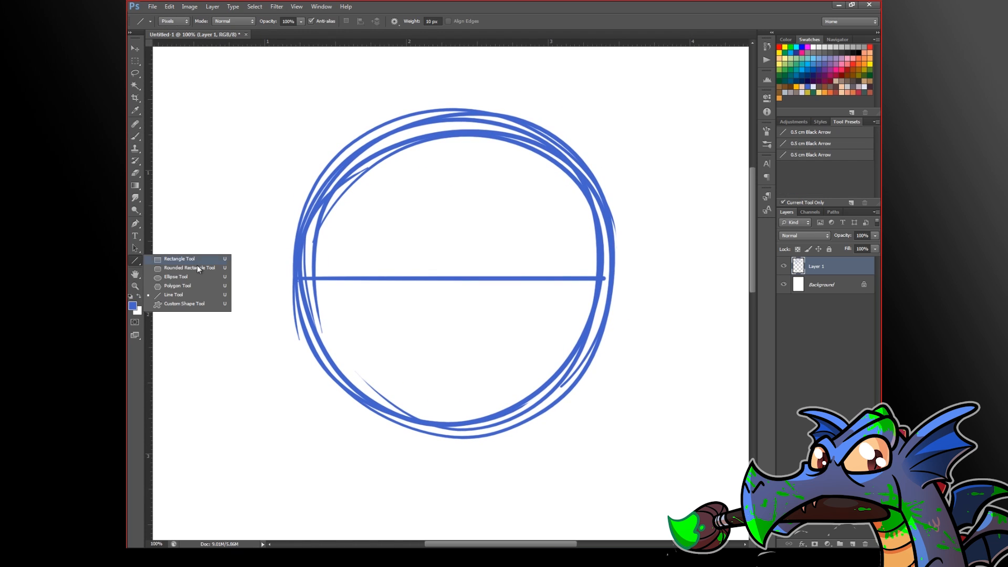
{"action": "left_click", "coordinate": [137, 263]}
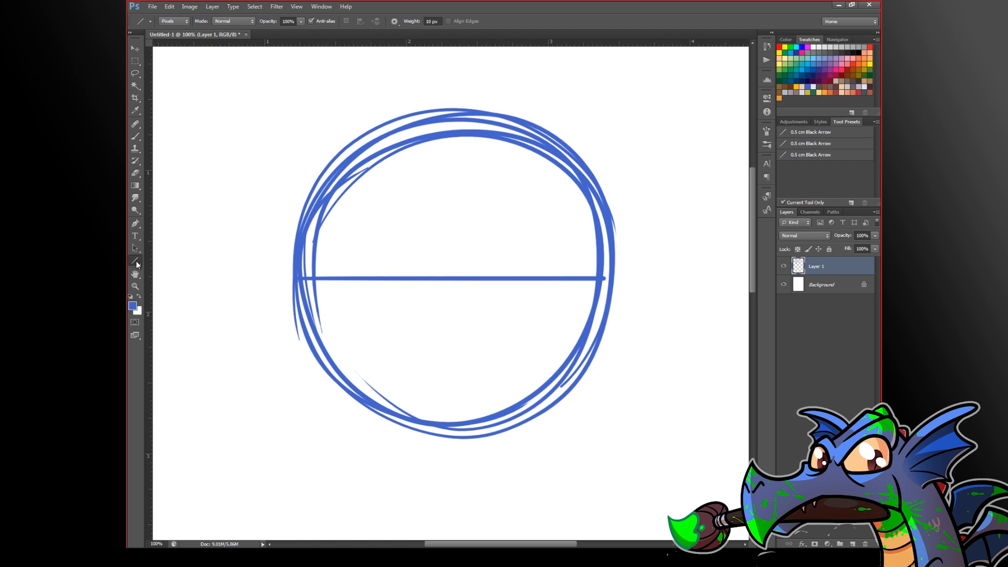
{"action": "left_click", "coordinate": [139, 137]}
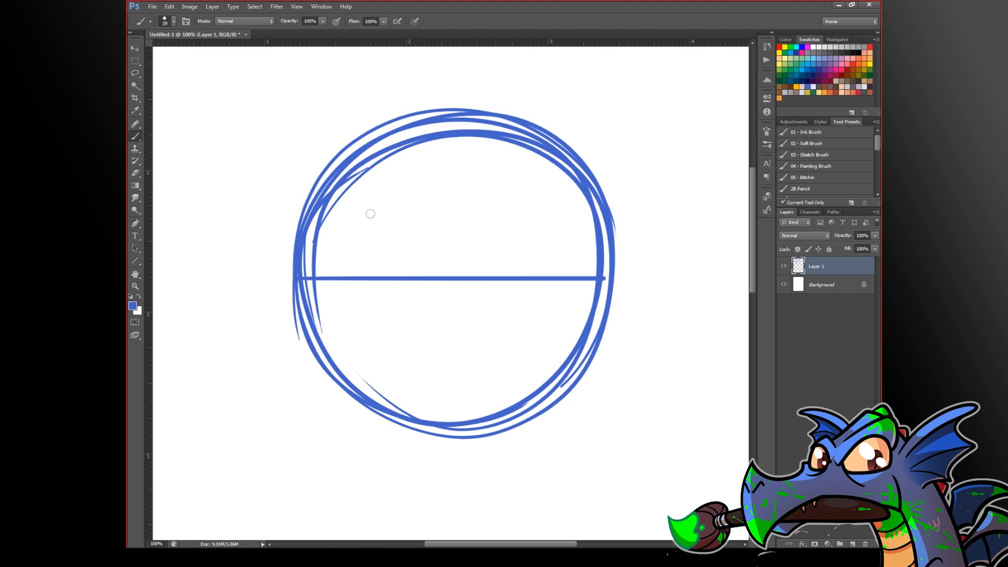
Step: Sketch a narrow upright crest straddling the top centre of the circle
{"action": "mouse_move", "coordinate": [522, 382]}
{"action": "left_mouse_down"}
{"action": "mouse_move", "coordinate": [531, 355]}
{"action": "mouse_move", "coordinate": [536, 407]}
{"action": "left_mouse_up"}
{"action": "mouse_move", "coordinate": [551, 229]}
{"action": "left_mouse_down"}
{"action": "mouse_move", "coordinate": [519, 363]}
{"action": "mouse_move", "coordinate": [518, 342]}
{"action": "left_mouse_up"}
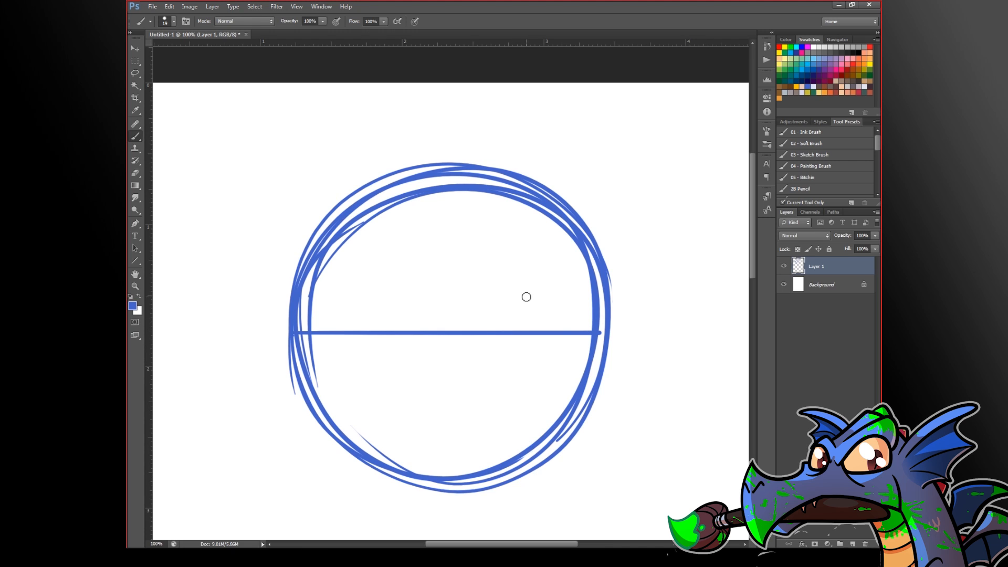
{"action": "left_click_drag", "start_coordinate": [429, 224], "coordinate": [426, 151]}
{"action": "key", "text": "ctrl+z"}
{"action": "mouse_move", "coordinate": [433, 223]}
{"action": "left_mouse_down"}
{"action": "mouse_move", "coordinate": [434, 140]}
{"action": "mouse_move", "coordinate": [469, 139]}
{"action": "mouse_move", "coordinate": [473, 220]}
{"action": "left_mouse_up"}
{"action": "key", "text": "ctrl+z"}
{"action": "left_click_drag", "start_coordinate": [469, 139], "coordinate": [470, 232]}
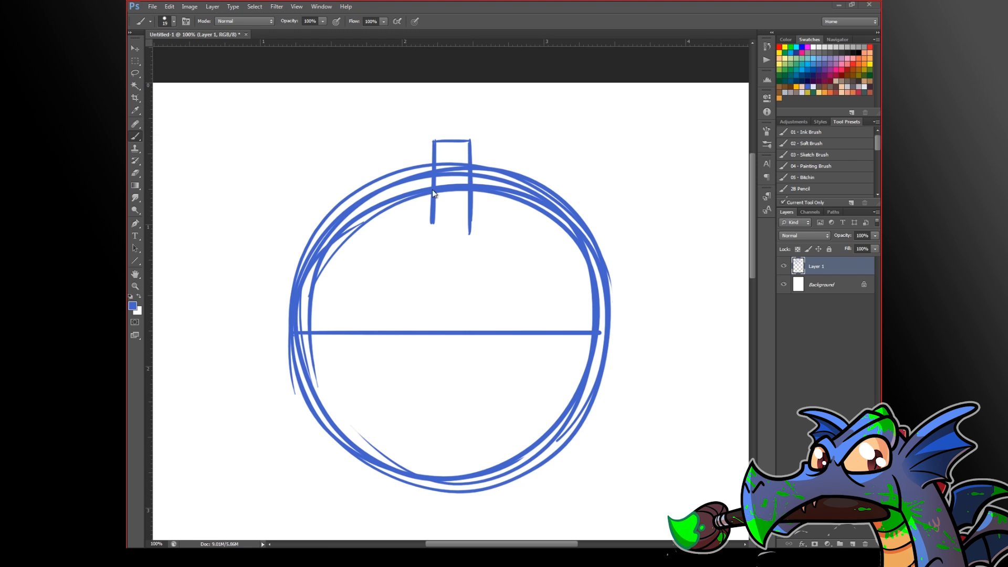
Step: Thicken the crest's sides and top edge and close its lower end with a short line
{"action": "left_click_drag", "start_coordinate": [432, 145], "coordinate": [431, 239]}
{"action": "left_click_drag", "start_coordinate": [469, 147], "coordinate": [469, 239]}
{"action": "mouse_move", "coordinate": [469, 141]}
{"action": "left_mouse_down"}
{"action": "mouse_move", "coordinate": [431, 138]}
{"action": "mouse_move", "coordinate": [465, 139]}
{"action": "left_mouse_up"}
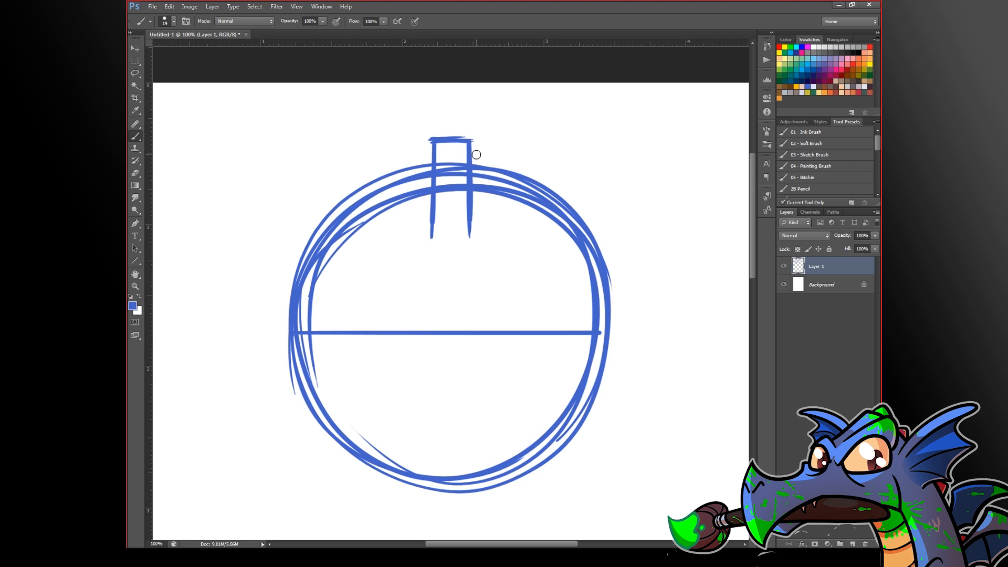
{"action": "left_click_drag", "start_coordinate": [452, 138], "coordinate": [471, 137]}
{"action": "left_click_drag", "start_coordinate": [436, 139], "coordinate": [434, 239]}
{"action": "left_click_drag", "start_coordinate": [472, 138], "coordinate": [469, 234]}
{"action": "mouse_move", "coordinate": [620, 396]}
{"action": "left_mouse_down"}
{"action": "mouse_move", "coordinate": [610, 354]}
{"action": "mouse_move", "coordinate": [611, 392]}
{"action": "left_mouse_up"}
{"action": "mouse_move", "coordinate": [428, 234]}
{"action": "left_mouse_down"}
{"action": "mouse_move", "coordinate": [449, 234]}
{"action": "mouse_move", "coordinate": [437, 234]}
{"action": "left_mouse_up"}
Step: Sketch the visor's upper edge just below the horizontal line, with a short vertical stroke at each end
{"action": "left_click_drag", "start_coordinate": [545, 349], "coordinate": [556, 283]}
{"action": "mouse_move", "coordinate": [326, 280]}
{"action": "left_mouse_down"}
{"action": "mouse_move", "coordinate": [549, 288]}
{"action": "mouse_move", "coordinate": [385, 278]}
{"action": "mouse_move", "coordinate": [591, 274]}
{"action": "left_mouse_up"}
{"action": "key", "text": "ctrl+z"}
{"action": "mouse_move", "coordinate": [367, 278]}
{"action": "left_mouse_down"}
{"action": "mouse_move", "coordinate": [318, 281]}
{"action": "mouse_move", "coordinate": [443, 278]}
{"action": "mouse_move", "coordinate": [322, 295]}
{"action": "left_mouse_up"}
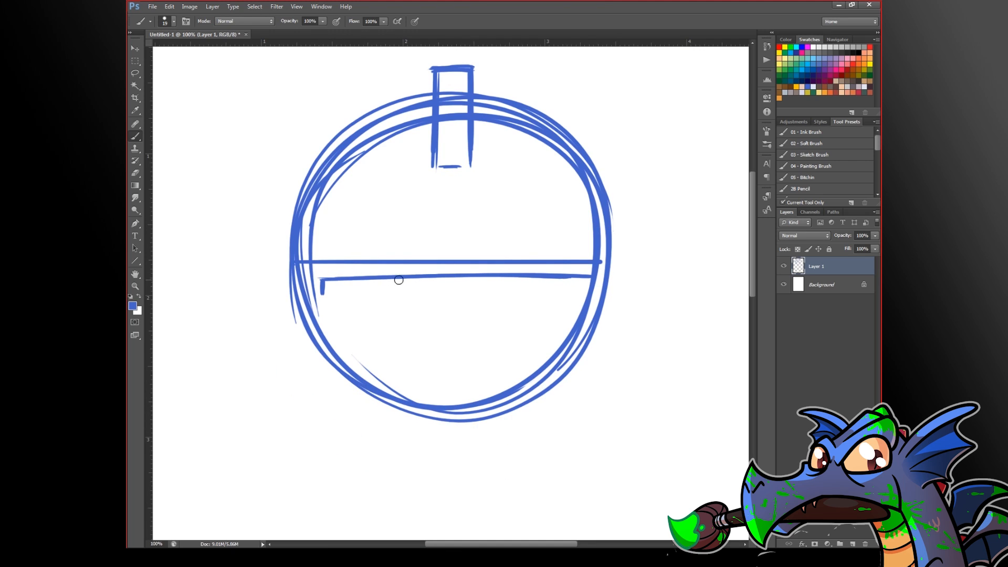
{"action": "left_click_drag", "start_coordinate": [588, 275], "coordinate": [587, 291]}
Step: Draw a vertical centre line from the visor's upper edge down to the bottom of the circle
{"action": "left_click_drag", "start_coordinate": [491, 349], "coordinate": [477, 283]}
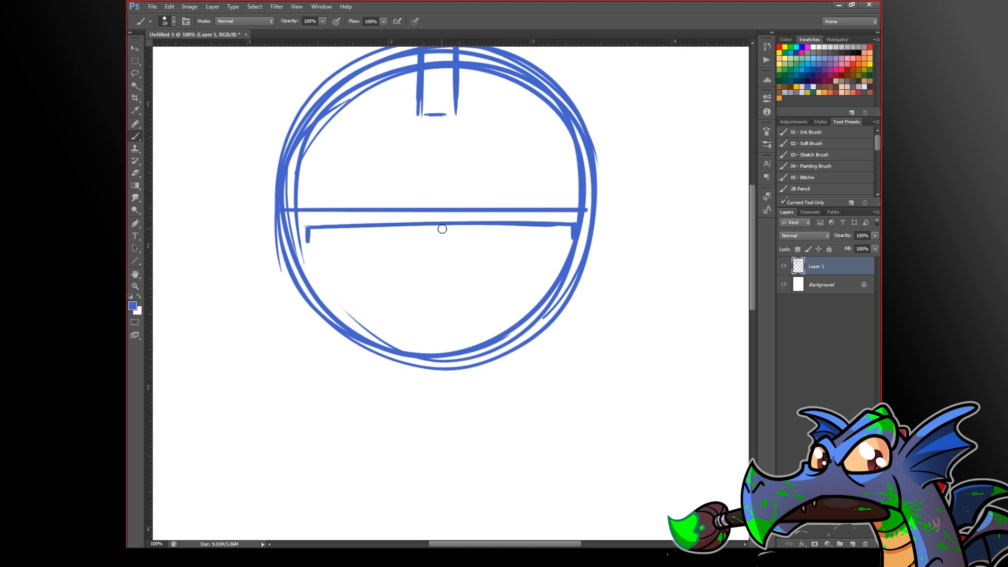
{"action": "left_click_drag", "start_coordinate": [443, 227], "coordinate": [444, 361]}
{"action": "mouse_move", "coordinate": [442, 259]}
{"action": "left_mouse_down"}
{"action": "mouse_move", "coordinate": [446, 365]}
{"action": "mouse_move", "coordinate": [497, 357]}
{"action": "left_mouse_up"}
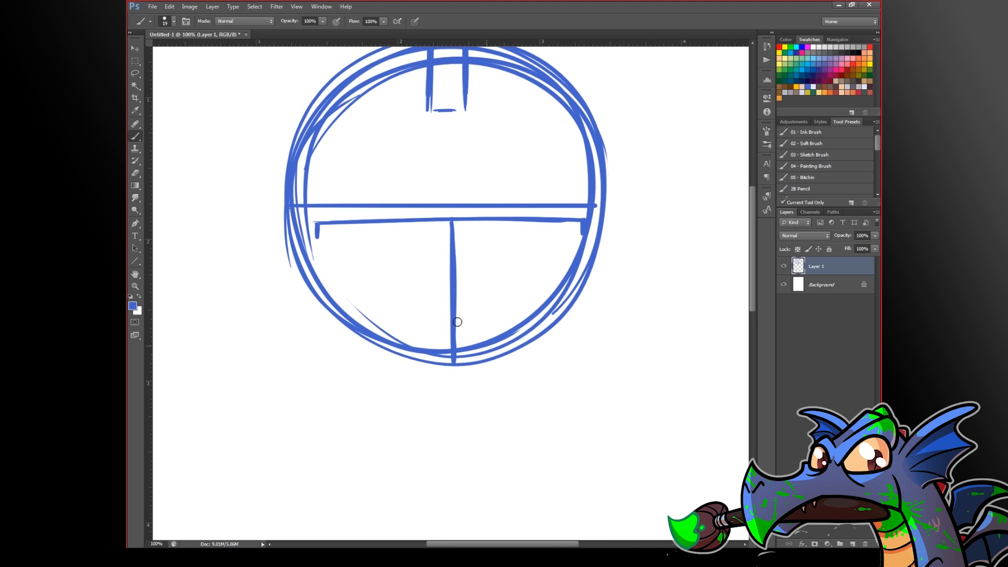
Step: Sketch the visor's T-shaped lower edges, tapering down on both sides of the centre line, and reinforce its upper edge
{"action": "left_click_drag", "start_coordinate": [414, 247], "coordinate": [444, 360]}
{"action": "left_click_drag", "start_coordinate": [416, 249], "coordinate": [443, 355]}
{"action": "mouse_move", "coordinate": [490, 251]}
{"action": "left_mouse_down"}
{"action": "mouse_move", "coordinate": [463, 353]}
{"action": "mouse_move", "coordinate": [571, 234]}
{"action": "mouse_move", "coordinate": [501, 248]}
{"action": "mouse_move", "coordinate": [577, 232]}
{"action": "left_mouse_up"}
{"action": "left_click_drag", "start_coordinate": [316, 234], "coordinate": [413, 245]}
{"action": "mouse_move", "coordinate": [318, 236]}
{"action": "left_mouse_down"}
{"action": "mouse_move", "coordinate": [403, 247]}
{"action": "mouse_move", "coordinate": [440, 343]}
{"action": "left_mouse_up"}
{"action": "left_click_drag", "start_coordinate": [421, 246], "coordinate": [448, 374]}
{"action": "left_click_drag", "start_coordinate": [416, 248], "coordinate": [445, 355]}
{"action": "left_click_drag", "start_coordinate": [494, 252], "coordinate": [470, 365]}
{"action": "mouse_move", "coordinate": [492, 256]}
{"action": "left_mouse_down"}
{"action": "mouse_move", "coordinate": [470, 343]}
{"action": "mouse_move", "coordinate": [493, 252]}
{"action": "mouse_move", "coordinate": [581, 236]}
{"action": "left_mouse_up"}
{"action": "left_click_drag", "start_coordinate": [336, 219], "coordinate": [568, 222]}
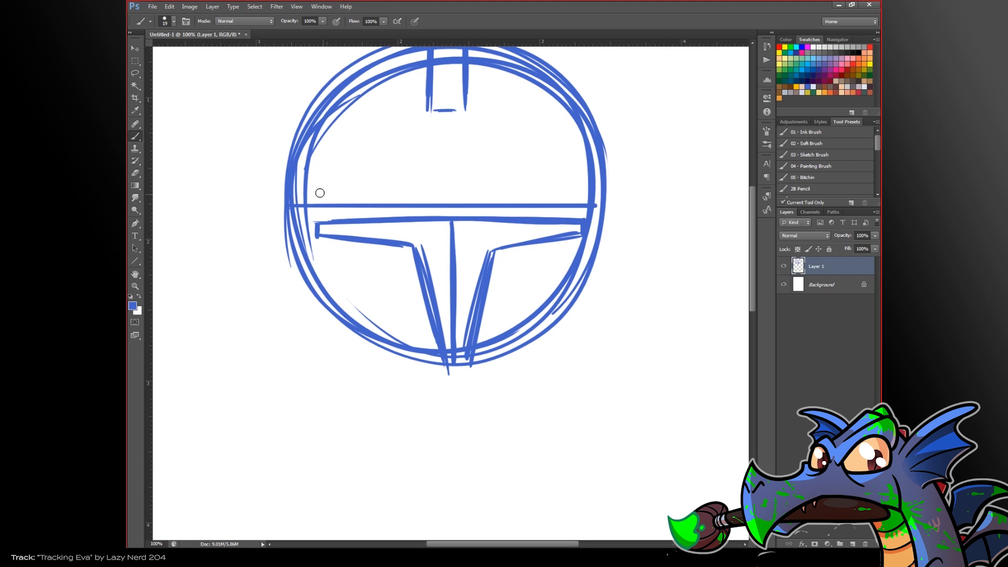
Step: Add a small rounded bracket above each end of the horizontal line
{"action": "mouse_move", "coordinate": [297, 175]}
{"action": "left_mouse_down"}
{"action": "mouse_move", "coordinate": [319, 203]}
{"action": "mouse_move", "coordinate": [299, 176]}
{"action": "left_mouse_up"}
{"action": "mouse_move", "coordinate": [580, 204]}
{"action": "left_mouse_down"}
{"action": "mouse_move", "coordinate": [602, 178]}
{"action": "mouse_move", "coordinate": [582, 180]}
{"action": "mouse_move", "coordinate": [579, 204]}
{"action": "left_mouse_up"}
{"action": "mouse_move", "coordinate": [507, 153]}
{"action": "left_mouse_down"}
{"action": "mouse_move", "coordinate": [505, 169]}
{"action": "mouse_move", "coordinate": [507, 132]}
{"action": "left_mouse_up"}
Step: Sketch a thick inverted V spreading downward from the visor's lower tip
{"action": "left_click_drag", "start_coordinate": [455, 361], "coordinate": [375, 426]}
{"action": "mouse_move", "coordinate": [454, 357]}
{"action": "left_mouse_down"}
{"action": "mouse_move", "coordinate": [364, 448]}
{"action": "mouse_move", "coordinate": [524, 435]}
{"action": "mouse_move", "coordinate": [555, 460]}
{"action": "left_mouse_up"}
{"action": "mouse_move", "coordinate": [376, 448]}
{"action": "left_mouse_down"}
{"action": "mouse_move", "coordinate": [455, 386]}
{"action": "mouse_move", "coordinate": [540, 457]}
{"action": "left_mouse_up"}
{"action": "left_click_drag", "start_coordinate": [477, 359], "coordinate": [538, 455]}
{"action": "mouse_move", "coordinate": [455, 351]}
{"action": "left_mouse_down"}
{"action": "mouse_move", "coordinate": [365, 457]}
{"action": "mouse_move", "coordinate": [445, 370]}
{"action": "mouse_move", "coordinate": [400, 414]}
{"action": "mouse_move", "coordinate": [397, 433]}
{"action": "mouse_move", "coordinate": [473, 392]}
{"action": "mouse_move", "coordinate": [505, 425]}
{"action": "mouse_move", "coordinate": [483, 369]}
{"action": "mouse_move", "coordinate": [539, 443]}
{"action": "left_mouse_up"}
Step: Sketch the slanted lower jaw lines on both sides and a small slotted chin vent between them
{"action": "left_click_drag", "start_coordinate": [474, 465], "coordinate": [475, 418]}
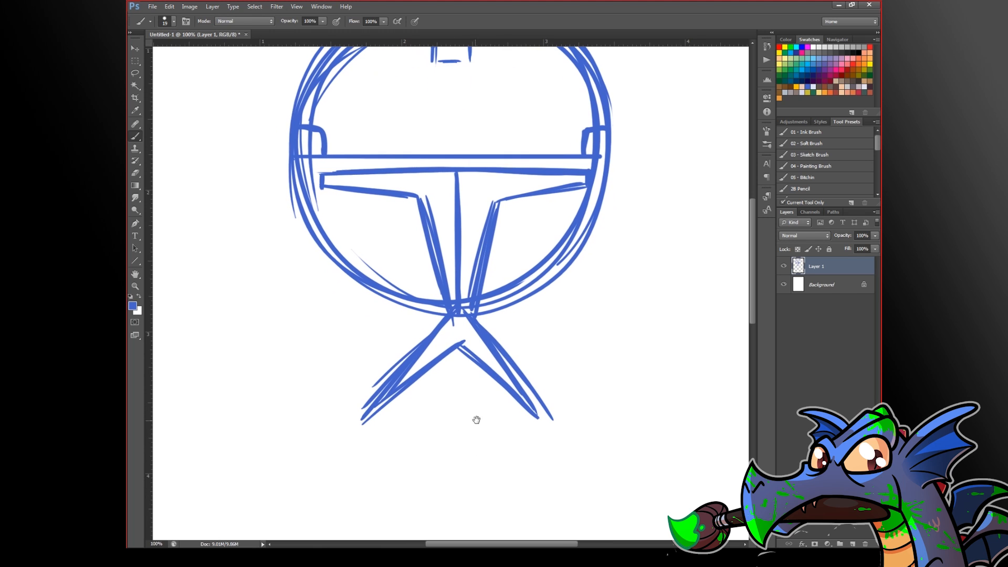
{"action": "left_click_drag", "start_coordinate": [266, 387], "coordinate": [434, 452]}
{"action": "left_click_drag", "start_coordinate": [500, 448], "coordinate": [633, 357]}
{"action": "left_click_drag", "start_coordinate": [533, 427], "coordinate": [655, 345]}
{"action": "left_click_drag", "start_coordinate": [440, 456], "coordinate": [445, 434]}
{"action": "mouse_move", "coordinate": [445, 433]}
{"action": "left_mouse_down"}
{"action": "mouse_move", "coordinate": [493, 434]}
{"action": "mouse_move", "coordinate": [446, 435]}
{"action": "mouse_move", "coordinate": [442, 454]}
{"action": "mouse_move", "coordinate": [501, 450]}
{"action": "mouse_move", "coordinate": [455, 433]}
{"action": "mouse_move", "coordinate": [460, 446]}
{"action": "mouse_move", "coordinate": [474, 432]}
{"action": "mouse_move", "coordinate": [470, 452]}
{"action": "mouse_move", "coordinate": [478, 432]}
{"action": "mouse_move", "coordinate": [463, 456]}
{"action": "left_mouse_up"}
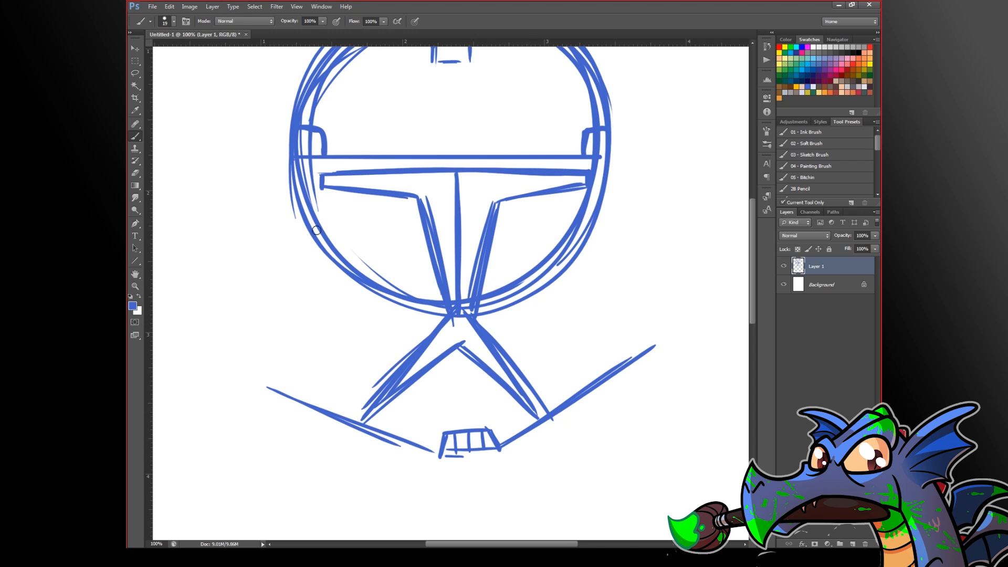
Step: Sketch the angled outer ends of the jaw on both sides and double the left jaw line
{"action": "mouse_move", "coordinate": [283, 339]}
{"action": "left_mouse_down"}
{"action": "mouse_move", "coordinate": [271, 363]}
{"action": "mouse_move", "coordinate": [315, 312]}
{"action": "left_mouse_up"}
{"action": "left_click_drag", "start_coordinate": [252, 393], "coordinate": [383, 442]}
{"action": "mouse_move", "coordinate": [656, 344]}
{"action": "left_mouse_down"}
{"action": "mouse_move", "coordinate": [613, 294]}
{"action": "mouse_move", "coordinate": [669, 352]}
{"action": "left_mouse_up"}
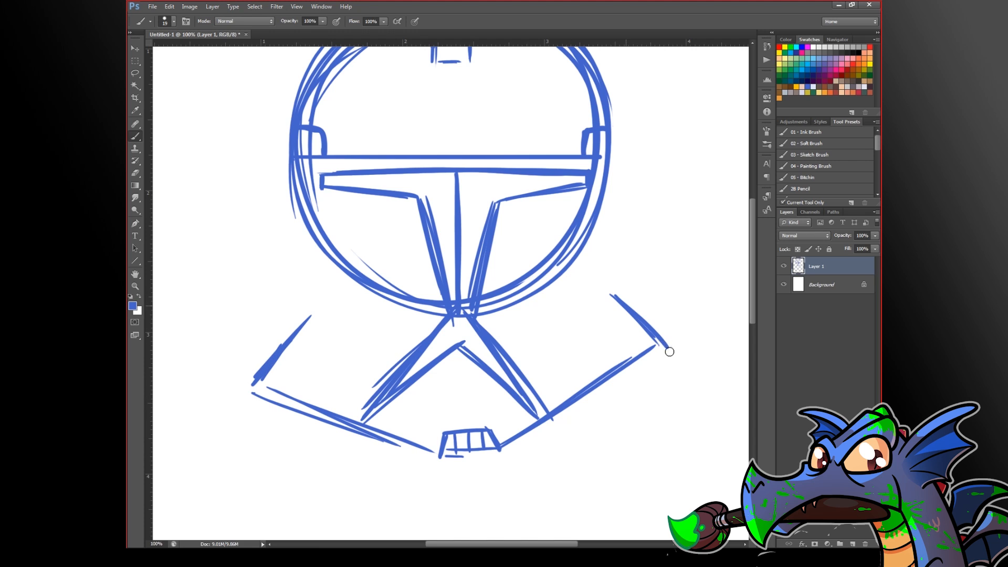
Step: Draw vertical side panels linking the dome's sides to the outer jaw corners
{"action": "left_click_drag", "start_coordinate": [278, 149], "coordinate": [287, 338]}
{"action": "left_click_drag", "start_coordinate": [284, 146], "coordinate": [288, 341]}
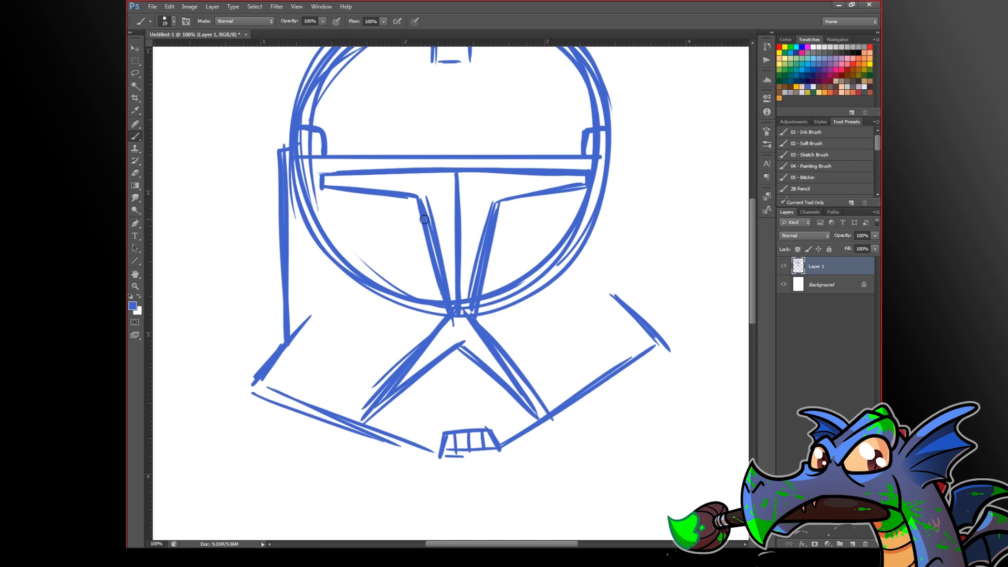
{"action": "left_click_drag", "start_coordinate": [600, 137], "coordinate": [629, 140]}
{"action": "left_click_drag", "start_coordinate": [622, 141], "coordinate": [618, 305]}
{"action": "mouse_move", "coordinate": [625, 141]}
{"action": "left_mouse_down"}
{"action": "mouse_move", "coordinate": [626, 307]}
{"action": "mouse_move", "coordinate": [663, 351]}
{"action": "left_mouse_up"}
Step: Sketch the lower cheek lines on both sides and the angular contour of the left cheek
{"action": "left_click_drag", "start_coordinate": [316, 314], "coordinate": [406, 342]}
{"action": "left_click_drag", "start_coordinate": [342, 324], "coordinate": [391, 339]}
{"action": "left_click_drag", "start_coordinate": [530, 346], "coordinate": [606, 297]}
{"action": "mouse_move", "coordinate": [313, 162]}
{"action": "left_mouse_down"}
{"action": "mouse_move", "coordinate": [309, 224]}
{"action": "mouse_move", "coordinate": [390, 290]}
{"action": "left_mouse_up"}
{"action": "mouse_move", "coordinate": [322, 232]}
{"action": "left_mouse_down"}
{"action": "mouse_move", "coordinate": [394, 305]}
{"action": "mouse_move", "coordinate": [406, 343]}
{"action": "left_mouse_up"}
{"action": "mouse_move", "coordinate": [393, 298]}
{"action": "left_mouse_down"}
{"action": "mouse_move", "coordinate": [404, 337]}
{"action": "mouse_move", "coordinate": [308, 223]}
{"action": "mouse_move", "coordinate": [316, 218]}
{"action": "left_mouse_up"}
{"action": "left_click_drag", "start_coordinate": [308, 157], "coordinate": [313, 220]}
Step: Sketch the right cheek's angular contour from the visor's end to the jaw, undoing the stray last stroke
{"action": "mouse_move", "coordinate": [528, 344]}
{"action": "left_mouse_down"}
{"action": "mouse_move", "coordinate": [533, 293]}
{"action": "mouse_move", "coordinate": [596, 216]}
{"action": "left_mouse_up"}
{"action": "mouse_move", "coordinate": [598, 154]}
{"action": "left_mouse_down"}
{"action": "mouse_move", "coordinate": [596, 209]}
{"action": "mouse_move", "coordinate": [536, 292]}
{"action": "left_mouse_up"}
{"action": "mouse_move", "coordinate": [599, 161]}
{"action": "left_mouse_down"}
{"action": "mouse_move", "coordinate": [598, 208]}
{"action": "mouse_move", "coordinate": [529, 302]}
{"action": "left_mouse_up"}
{"action": "mouse_move", "coordinate": [588, 235]}
{"action": "left_mouse_down"}
{"action": "mouse_move", "coordinate": [594, 297]}
{"action": "mouse_move", "coordinate": [638, 344]}
{"action": "left_mouse_up"}
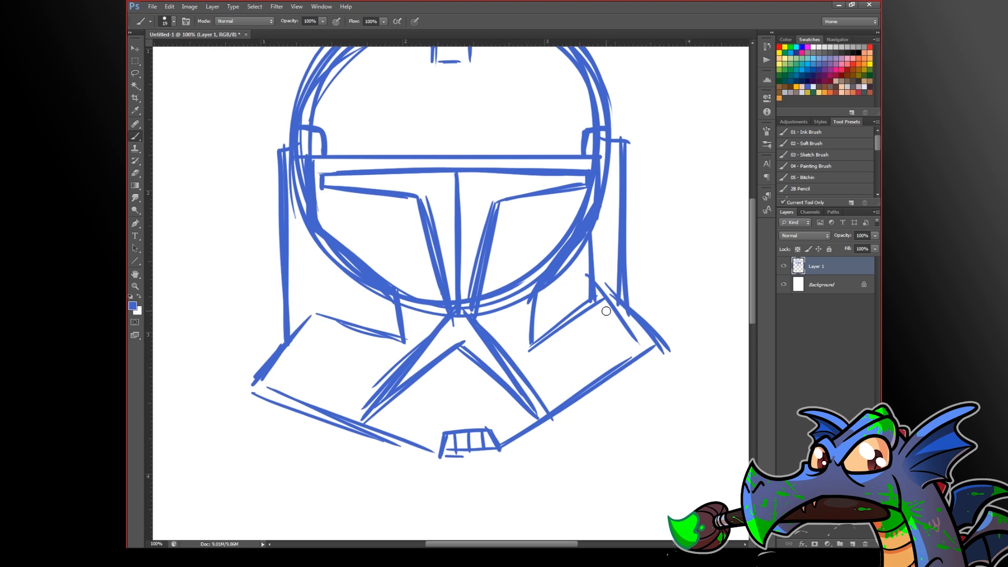
{"action": "key", "text": "ctrl+z"}
Step: Reinforce the cheek and upper jaw edges on both sides and add a short diagonal mark below each cheek's inner corner
{"action": "mouse_move", "coordinate": [317, 238]}
{"action": "left_mouse_down"}
{"action": "mouse_move", "coordinate": [322, 319]}
{"action": "mouse_move", "coordinate": [403, 342]}
{"action": "left_mouse_up"}
{"action": "left_click_drag", "start_coordinate": [319, 299], "coordinate": [394, 333]}
{"action": "mouse_move", "coordinate": [320, 304]}
{"action": "left_mouse_down"}
{"action": "mouse_move", "coordinate": [261, 365]}
{"action": "mouse_move", "coordinate": [319, 302]}
{"action": "left_mouse_up"}
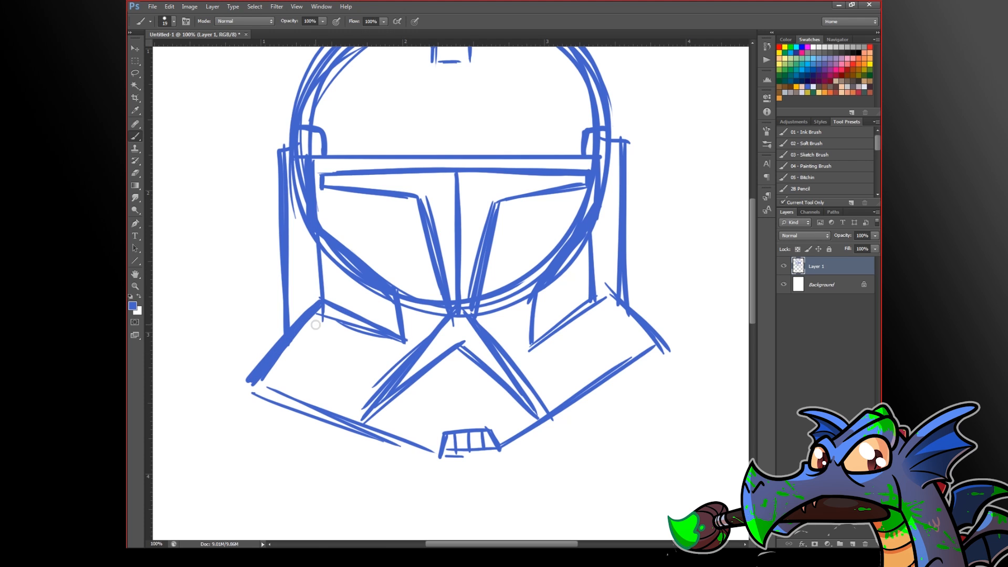
{"action": "mouse_move", "coordinate": [598, 287]}
{"action": "left_mouse_down"}
{"action": "mouse_move", "coordinate": [661, 344]}
{"action": "mouse_move", "coordinate": [646, 321]}
{"action": "left_mouse_up"}
{"action": "left_click_drag", "start_coordinate": [527, 339], "coordinate": [592, 289]}
{"action": "mouse_move", "coordinate": [544, 331]}
{"action": "left_mouse_down"}
{"action": "mouse_move", "coordinate": [600, 287]}
{"action": "mouse_move", "coordinate": [559, 356]}
{"action": "left_mouse_up"}
{"action": "left_click_drag", "start_coordinate": [398, 343], "coordinate": [371, 361]}
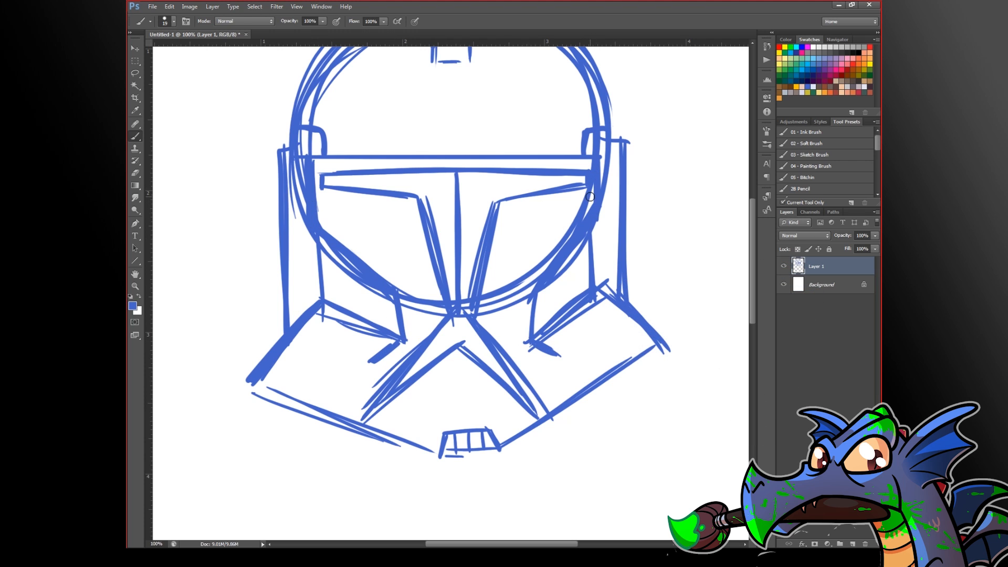
Step: Erase the circle's lower arc around the cheeks, the visor tip and the helmet's left side
{"action": "mouse_move", "coordinate": [498, 303]}
{"action": "left_mouse_down"}
{"action": "mouse_move", "coordinate": [485, 294]}
{"action": "mouse_move", "coordinate": [480, 310]}
{"action": "mouse_move", "coordinate": [506, 272]}
{"action": "mouse_move", "coordinate": [517, 315]}
{"action": "mouse_move", "coordinate": [522, 289]}
{"action": "mouse_move", "coordinate": [504, 241]}
{"action": "left_mouse_up"}
{"action": "mouse_move", "coordinate": [408, 291]}
{"action": "left_mouse_down"}
{"action": "mouse_move", "coordinate": [412, 317]}
{"action": "mouse_move", "coordinate": [421, 308]}
{"action": "left_mouse_up"}
{"action": "left_click_drag", "start_coordinate": [427, 290], "coordinate": [429, 308]}
{"action": "left_click_drag", "start_coordinate": [327, 250], "coordinate": [379, 288]}
{"action": "left_click_drag", "start_coordinate": [306, 161], "coordinate": [307, 226]}
{"action": "left_click_drag", "start_coordinate": [301, 162], "coordinate": [289, 223]}
Step: Thicken the lines of both helmet side panels and the dome's outer left arc
{"action": "mouse_move", "coordinate": [605, 210]}
{"action": "left_mouse_down"}
{"action": "mouse_move", "coordinate": [607, 150]}
{"action": "mouse_move", "coordinate": [609, 204]}
{"action": "left_mouse_up"}
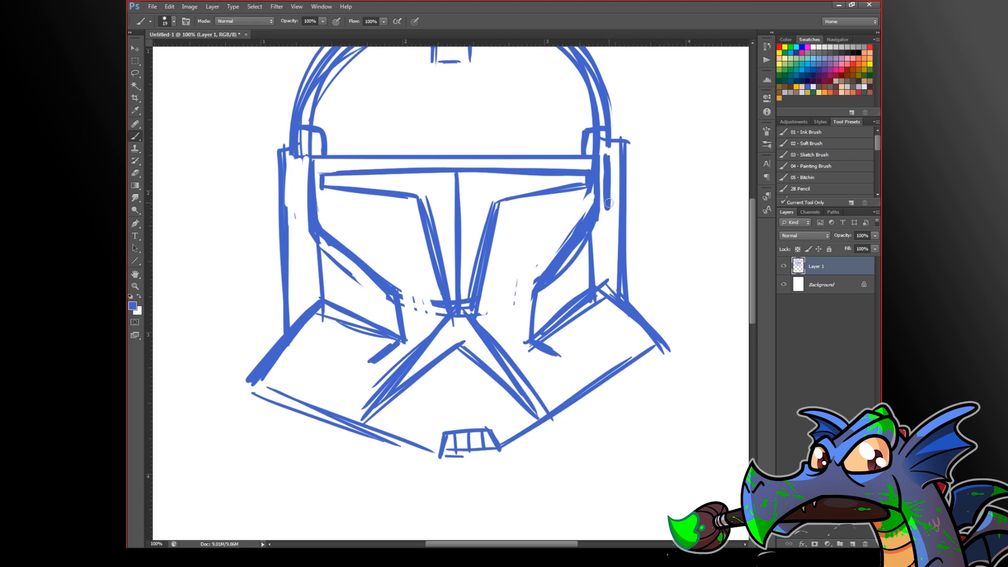
{"action": "mouse_move", "coordinate": [613, 142]}
{"action": "left_mouse_down"}
{"action": "mouse_move", "coordinate": [631, 155]}
{"action": "mouse_move", "coordinate": [628, 289]}
{"action": "left_mouse_up"}
{"action": "left_click_drag", "start_coordinate": [295, 150], "coordinate": [281, 326]}
{"action": "left_click_drag", "start_coordinate": [285, 171], "coordinate": [283, 273]}
{"action": "mouse_move", "coordinate": [305, 143]}
{"action": "left_mouse_down"}
{"action": "mouse_move", "coordinate": [277, 273]}
{"action": "mouse_move", "coordinate": [277, 356]}
{"action": "left_mouse_up"}
{"action": "left_click_drag", "start_coordinate": [275, 286], "coordinate": [279, 362]}
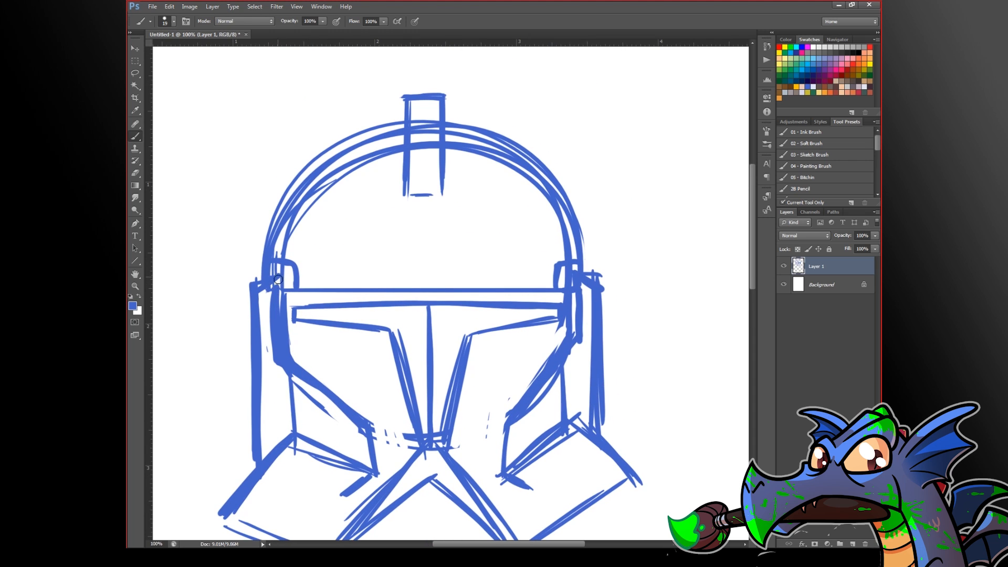
{"action": "left_click_drag", "start_coordinate": [274, 238], "coordinate": [405, 125]}
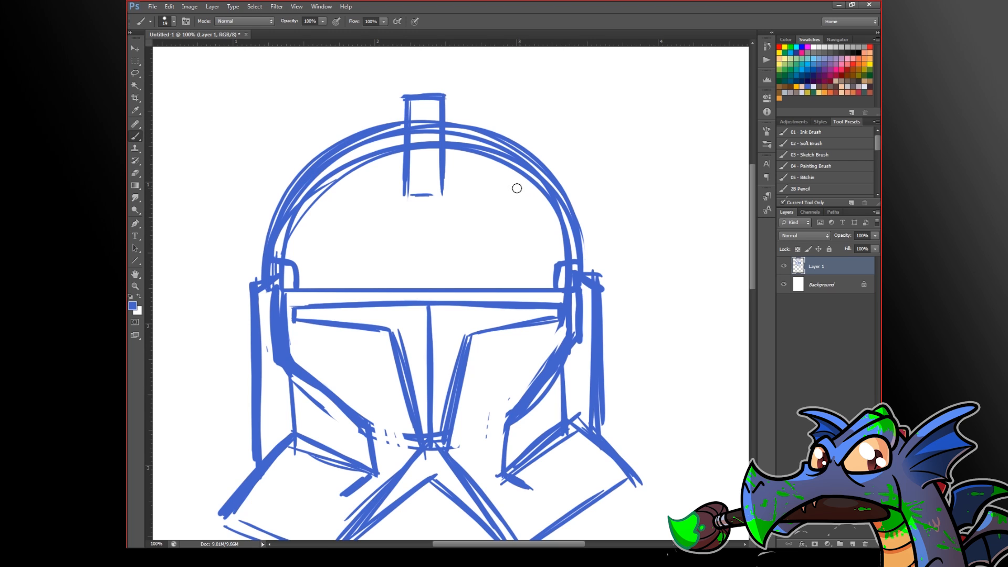
Step: Erase the dome's inner circle lines, the arcs crossing the crest and the stray lines inside the side brackets
{"action": "mouse_move", "coordinate": [426, 158]}
{"action": "left_mouse_down"}
{"action": "mouse_move", "coordinate": [420, 126]}
{"action": "mouse_move", "coordinate": [433, 151]}
{"action": "left_mouse_up"}
{"action": "mouse_move", "coordinate": [315, 219]}
{"action": "left_mouse_down"}
{"action": "mouse_move", "coordinate": [353, 163]}
{"action": "mouse_move", "coordinate": [378, 160]}
{"action": "mouse_move", "coordinate": [396, 136]}
{"action": "mouse_move", "coordinate": [457, 140]}
{"action": "mouse_move", "coordinate": [543, 201]}
{"action": "mouse_move", "coordinate": [567, 251]}
{"action": "left_mouse_up"}
{"action": "left_click_drag", "start_coordinate": [458, 144], "coordinate": [455, 138]}
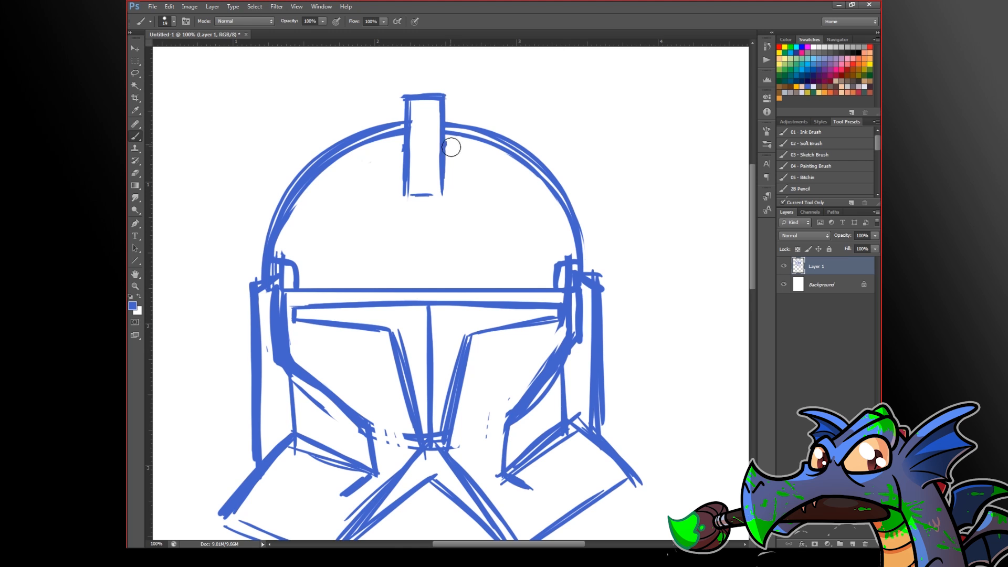
{"action": "left_click_drag", "start_coordinate": [288, 271], "coordinate": [286, 278]}
{"action": "left_click_drag", "start_coordinate": [567, 276], "coordinate": [563, 256]}
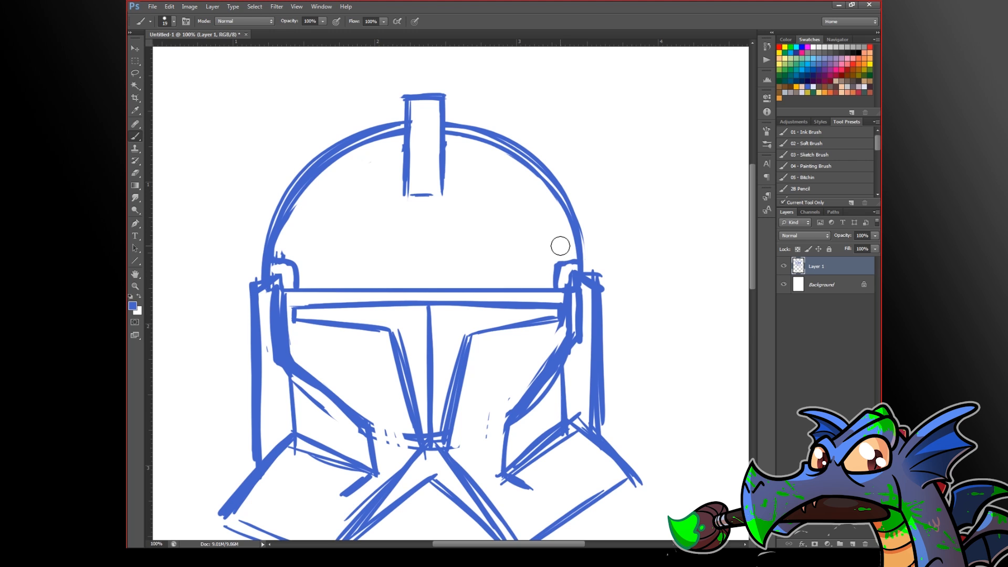
Step: Thicken the visor's T-shaped outline and erase the stray sketch marks beside both cheeks
{"action": "scroll", "coordinate": [474, 457], "scroll_direction": "down", "scroll_amount": 3}
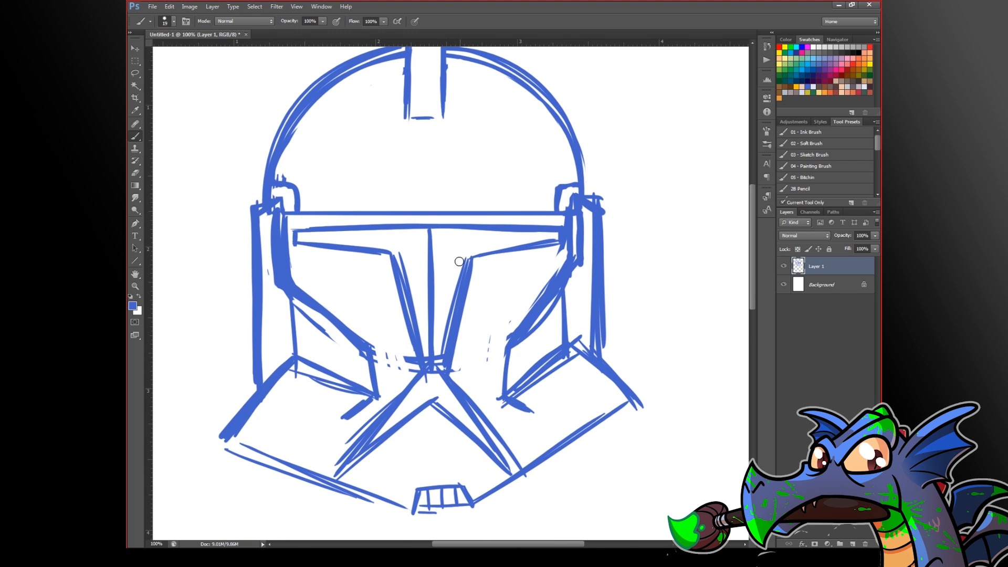
{"action": "mouse_move", "coordinate": [399, 284]}
{"action": "left_mouse_down"}
{"action": "mouse_move", "coordinate": [418, 361]}
{"action": "mouse_move", "coordinate": [391, 251]}
{"action": "mouse_move", "coordinate": [297, 240]}
{"action": "mouse_move", "coordinate": [369, 251]}
{"action": "left_mouse_up"}
{"action": "left_click_drag", "start_coordinate": [463, 260], "coordinate": [546, 235]}
{"action": "left_click_drag", "start_coordinate": [303, 229], "coordinate": [559, 226]}
{"action": "mouse_move", "coordinate": [344, 229]}
{"action": "left_mouse_down"}
{"action": "mouse_move", "coordinate": [563, 230]}
{"action": "mouse_move", "coordinate": [571, 248]}
{"action": "mouse_move", "coordinate": [570, 223]}
{"action": "mouse_move", "coordinate": [568, 253]}
{"action": "mouse_move", "coordinate": [547, 254]}
{"action": "mouse_move", "coordinate": [570, 242]}
{"action": "mouse_move", "coordinate": [563, 219]}
{"action": "left_mouse_up"}
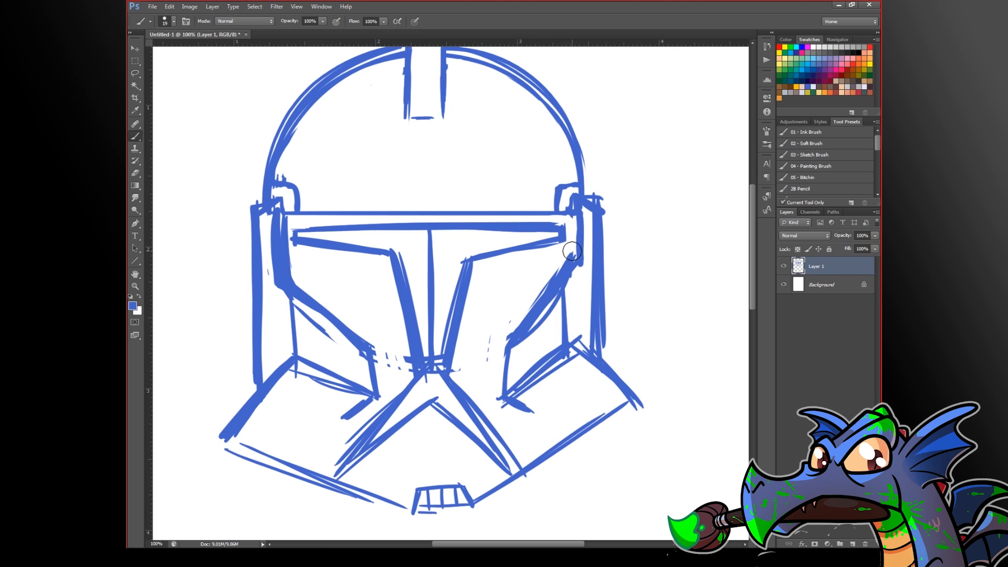
{"action": "left_click_drag", "start_coordinate": [569, 255], "coordinate": [502, 331]}
{"action": "mouse_move", "coordinate": [400, 351]}
{"action": "left_mouse_down"}
{"action": "mouse_move", "coordinate": [396, 361]}
{"action": "mouse_move", "coordinate": [369, 334]}
{"action": "mouse_move", "coordinate": [385, 346]}
{"action": "left_mouse_up"}
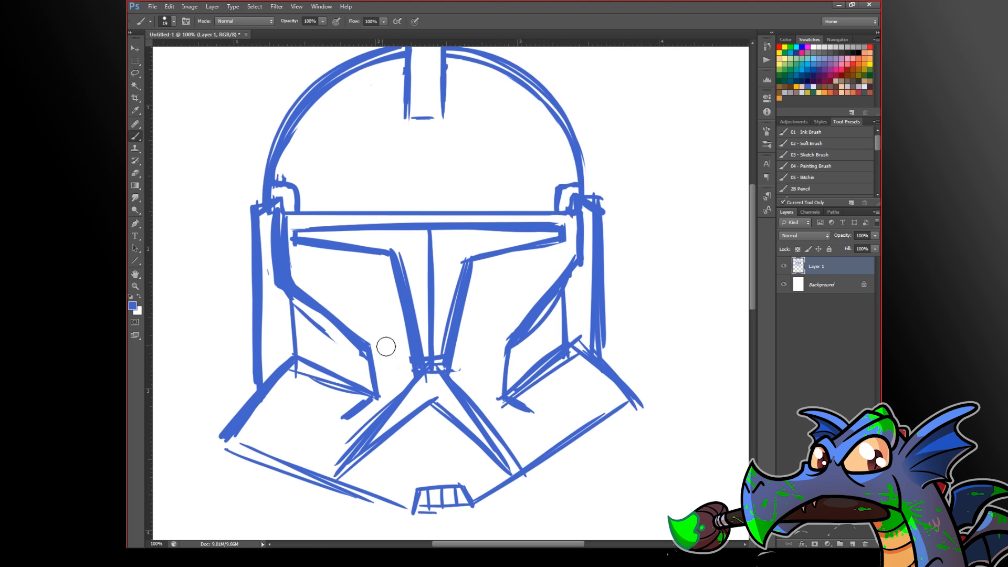
Step: Thicken the jaw's lower edges and add three short slanted vent marks on each lower cheek plate
{"action": "left_click_drag", "start_coordinate": [468, 370], "coordinate": [459, 369]}
{"action": "scroll", "coordinate": [515, 362], "scroll_direction": "down", "scroll_amount": 3}
{"action": "mouse_move", "coordinate": [407, 450]}
{"action": "left_mouse_down"}
{"action": "mouse_move", "coordinate": [253, 383]}
{"action": "mouse_move", "coordinate": [269, 339]}
{"action": "left_mouse_up"}
{"action": "mouse_move", "coordinate": [263, 373]}
{"action": "left_mouse_down"}
{"action": "mouse_move", "coordinate": [282, 345]}
{"action": "mouse_move", "coordinate": [293, 353]}
{"action": "left_mouse_up"}
{"action": "left_click_drag", "start_coordinate": [576, 332], "coordinate": [589, 349]}
{"action": "mouse_move", "coordinate": [582, 324]}
{"action": "left_mouse_down"}
{"action": "mouse_move", "coordinate": [598, 342]}
{"action": "mouse_move", "coordinate": [609, 334]}
{"action": "left_mouse_up"}
{"action": "left_click", "coordinate": [572, 354], "text": "alt"}
{"action": "left_click", "coordinate": [573, 355], "text": "alt"}
{"action": "left_click", "coordinate": [573, 354], "text": "alt"}
{"action": "left_click", "coordinate": [573, 354], "text": "alt"}
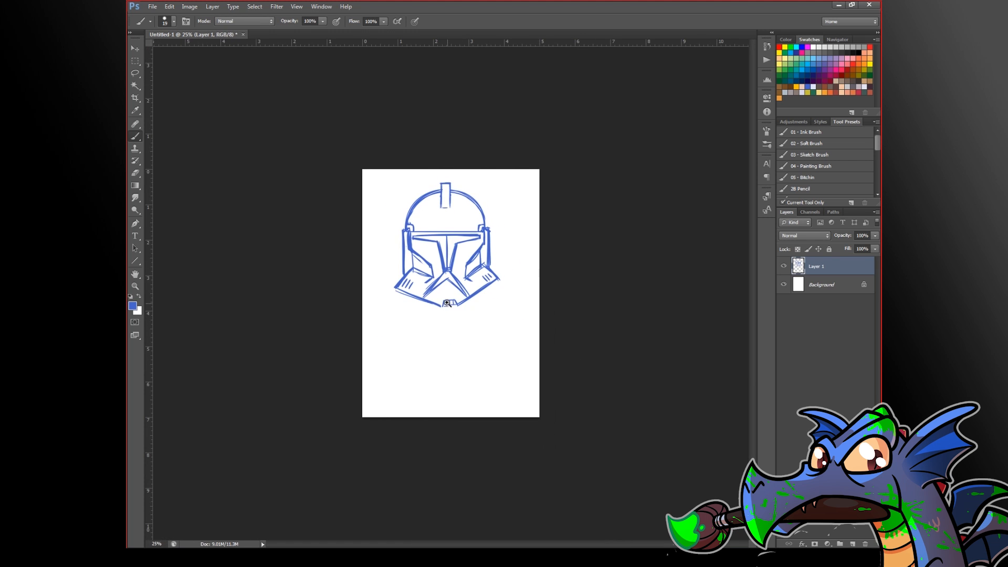
Step: Draw the neck below the helmet with two short side lines joined by a curved lower edge
{"action": "left_click", "coordinate": [450, 300], "text": "ctrl"}
{"action": "left_click", "coordinate": [450, 300], "text": "ctrl"}
{"action": "left_click", "coordinate": [450, 300], "text": "ctrl"}
{"action": "left_click", "coordinate": [450, 300], "text": "ctrl"}
{"action": "left_click_drag", "start_coordinate": [347, 297], "coordinate": [351, 352]}
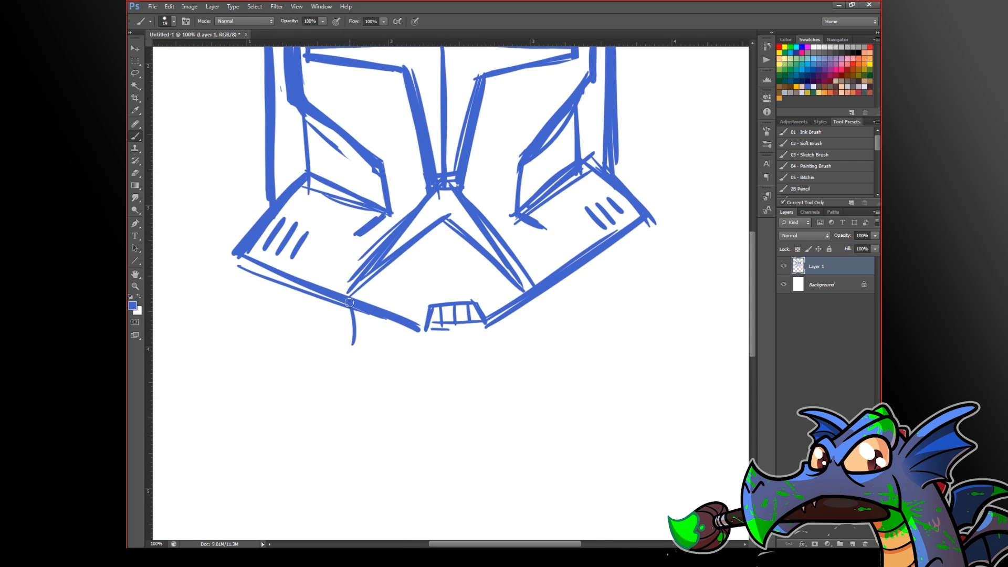
{"action": "left_click_drag", "start_coordinate": [536, 295], "coordinate": [547, 334]}
{"action": "mouse_move", "coordinate": [355, 352]}
{"action": "left_mouse_down"}
{"action": "mouse_move", "coordinate": [540, 337]}
{"action": "mouse_move", "coordinate": [370, 369]}
{"action": "mouse_move", "coordinate": [549, 333]}
{"action": "left_mouse_up"}
Step: Sketch a round shoulder cape around the neck with sloping shoulder lines, radiating seams and a wide curved hem
{"action": "left_click", "coordinate": [412, 379], "text": "alt"}
{"action": "left_click_drag", "start_coordinate": [467, 379], "coordinate": [437, 308]}
{"action": "left_click_drag", "start_coordinate": [338, 287], "coordinate": [223, 308]}
{"action": "mouse_move", "coordinate": [343, 279]}
{"action": "left_mouse_down"}
{"action": "mouse_move", "coordinate": [187, 314]}
{"action": "mouse_move", "coordinate": [292, 451]}
{"action": "left_mouse_up"}
{"action": "mouse_move", "coordinate": [198, 386]}
{"action": "left_mouse_down"}
{"action": "mouse_move", "coordinate": [211, 405]}
{"action": "mouse_move", "coordinate": [625, 359]}
{"action": "left_mouse_up"}
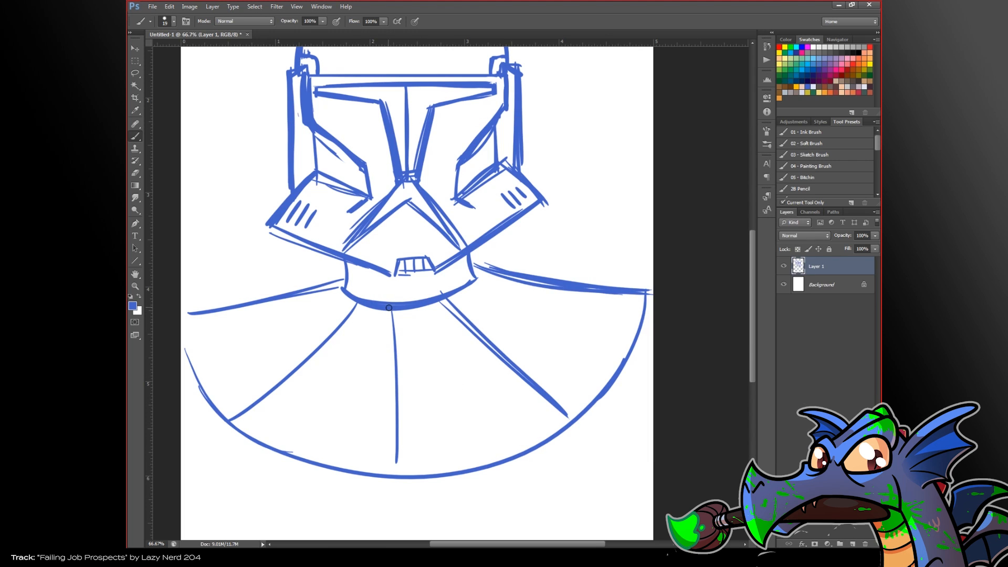
Step: Sketch a tall two-compartment pouch over the cape's lower left with a centre divider and two rounded flaps
{"action": "mouse_move", "coordinate": [390, 311]}
{"action": "left_mouse_down"}
{"action": "mouse_move", "coordinate": [396, 467]}
{"action": "mouse_move", "coordinate": [486, 361]}
{"action": "left_mouse_up"}
{"action": "left_click_drag", "start_coordinate": [356, 322], "coordinate": [439, 312]}
{"action": "left_click_drag", "start_coordinate": [356, 321], "coordinate": [361, 441]}
{"action": "left_click_drag", "start_coordinate": [359, 376], "coordinate": [363, 458]}
{"action": "left_click_drag", "start_coordinate": [435, 310], "coordinate": [451, 460]}
{"action": "left_click_drag", "start_coordinate": [453, 465], "coordinate": [349, 467]}
{"action": "mouse_move", "coordinate": [355, 321]}
{"action": "left_mouse_down"}
{"action": "mouse_move", "coordinate": [361, 475]}
{"action": "mouse_move", "coordinate": [445, 308]}
{"action": "mouse_move", "coordinate": [404, 427]}
{"action": "mouse_move", "coordinate": [408, 467]}
{"action": "left_mouse_up"}
{"action": "left_click_drag", "start_coordinate": [391, 318], "coordinate": [406, 466]}
{"action": "mouse_move", "coordinate": [356, 357]}
{"action": "left_mouse_down"}
{"action": "mouse_move", "coordinate": [386, 344]}
{"action": "mouse_move", "coordinate": [350, 365]}
{"action": "mouse_move", "coordinate": [352, 332]}
{"action": "left_mouse_up"}
{"action": "mouse_move", "coordinate": [404, 364]}
{"action": "left_mouse_down"}
{"action": "mouse_move", "coordinate": [431, 345]}
{"action": "mouse_move", "coordinate": [420, 361]}
{"action": "left_mouse_up"}
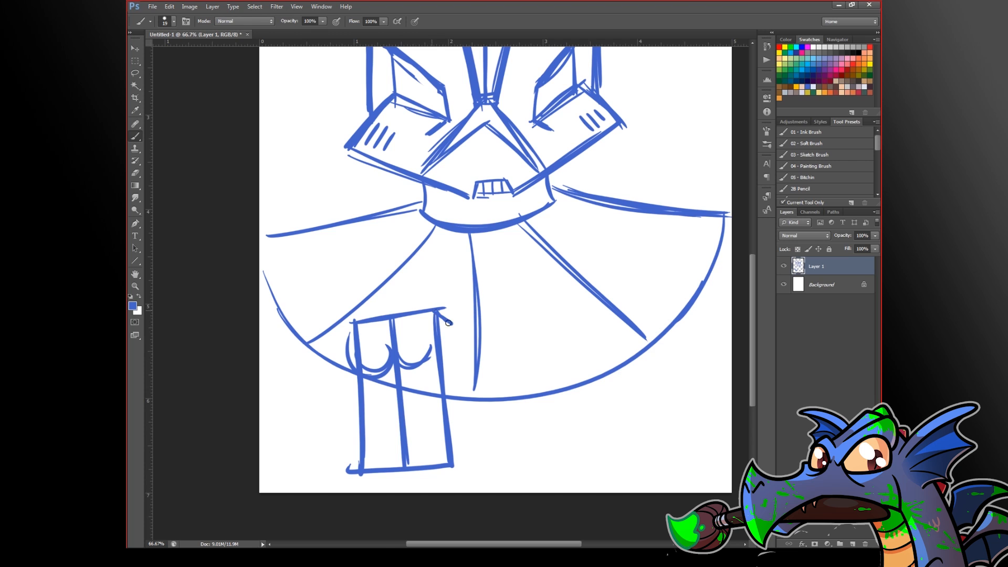
Step: Add a side face and bottom thickness to the pouch, and thicken the outlines of its flaps
{"action": "left_click_drag", "start_coordinate": [455, 324], "coordinate": [471, 466]}
{"action": "left_click_drag", "start_coordinate": [456, 327], "coordinate": [477, 464]}
{"action": "mouse_move", "coordinate": [392, 481]}
{"action": "left_mouse_down"}
{"action": "mouse_move", "coordinate": [366, 475]}
{"action": "mouse_move", "coordinate": [483, 473]}
{"action": "left_mouse_up"}
{"action": "left_click_drag", "start_coordinate": [455, 341], "coordinate": [475, 460]}
{"action": "left_click_drag", "start_coordinate": [437, 330], "coordinate": [417, 368]}
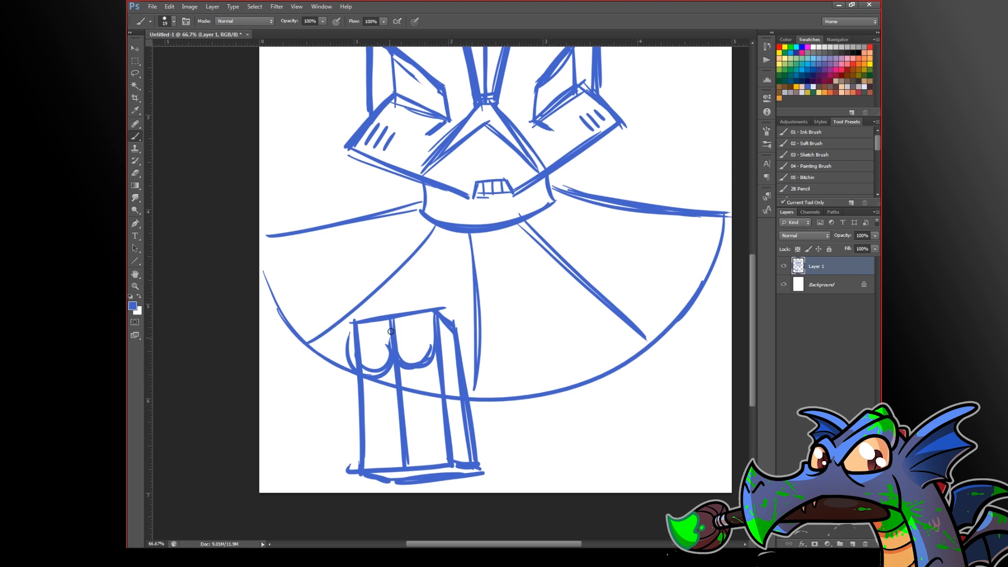
{"action": "left_click_drag", "start_coordinate": [389, 312], "coordinate": [436, 361]}
{"action": "left_click_drag", "start_coordinate": [356, 327], "coordinate": [367, 370]}
Step: Thicken the neck's side lines, the left shoulder line and the cape's curved hem
{"action": "left_click_drag", "start_coordinate": [548, 175], "coordinate": [551, 202]}
{"action": "mouse_move", "coordinate": [420, 202]}
{"action": "left_mouse_down"}
{"action": "mouse_move", "coordinate": [247, 238]}
{"action": "mouse_move", "coordinate": [354, 380]}
{"action": "left_mouse_up"}
{"action": "left_click_drag", "start_coordinate": [310, 349], "coordinate": [356, 377]}
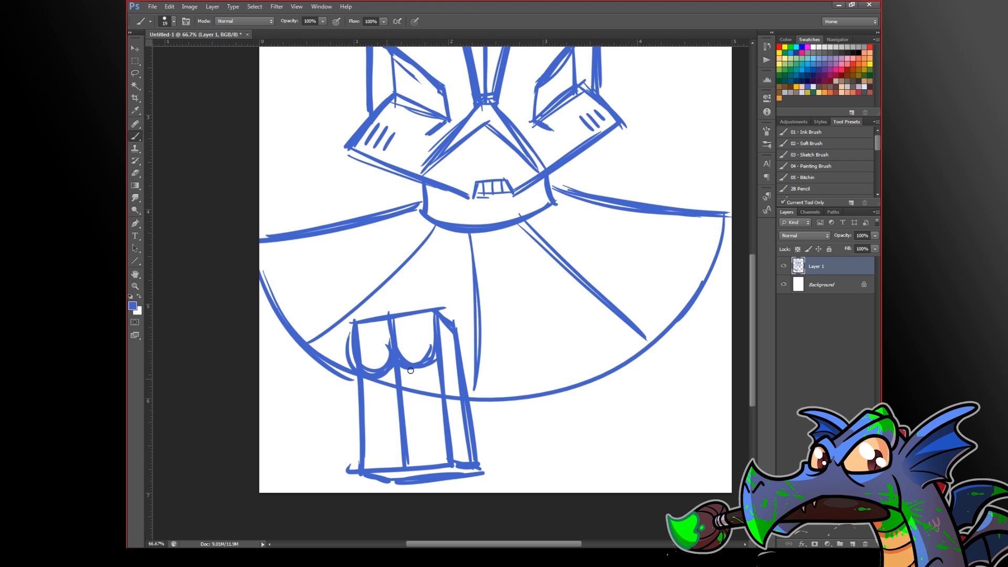
{"action": "left_click_drag", "start_coordinate": [471, 409], "coordinate": [717, 248]}
{"action": "left_click_drag", "start_coordinate": [671, 289], "coordinate": [643, 322]}
Step: Shade the neck except for bands at its left, and fill the T-shaped visor, leaving highlight gaps in its right arm
{"action": "mouse_move", "coordinate": [405, 218]}
{"action": "left_mouse_down"}
{"action": "mouse_move", "coordinate": [403, 249]}
{"action": "mouse_move", "coordinate": [430, 259]}
{"action": "mouse_move", "coordinate": [434, 236]}
{"action": "mouse_move", "coordinate": [434, 245]}
{"action": "left_mouse_up"}
{"action": "mouse_move", "coordinate": [404, 243]}
{"action": "left_mouse_down"}
{"action": "mouse_move", "coordinate": [480, 242]}
{"action": "mouse_move", "coordinate": [520, 215]}
{"action": "mouse_move", "coordinate": [523, 390]}
{"action": "left_mouse_up"}
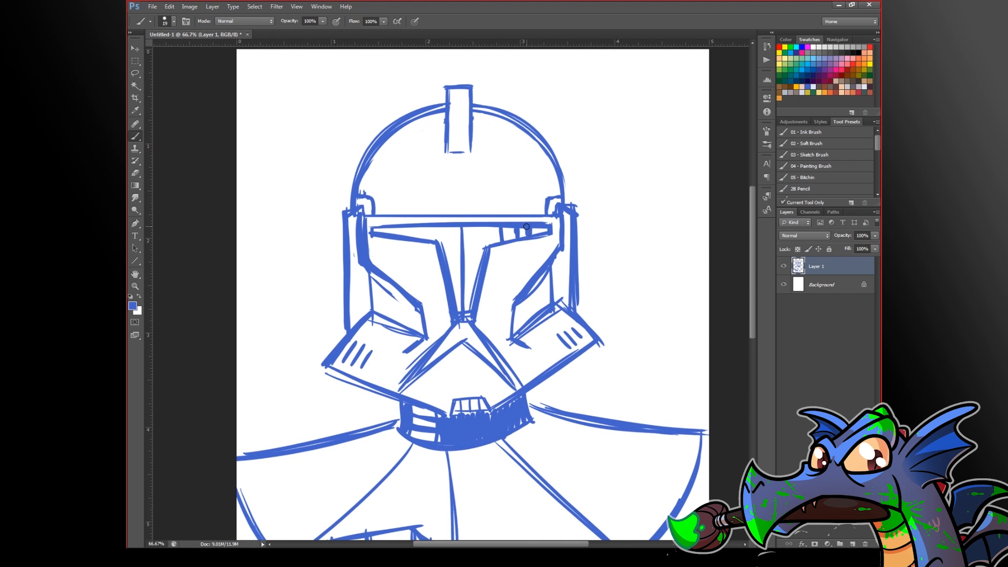
{"action": "mouse_move", "coordinate": [473, 250]}
{"action": "left_mouse_down"}
{"action": "mouse_move", "coordinate": [475, 309]}
{"action": "mouse_move", "coordinate": [457, 310]}
{"action": "mouse_move", "coordinate": [459, 342]}
{"action": "left_mouse_up"}
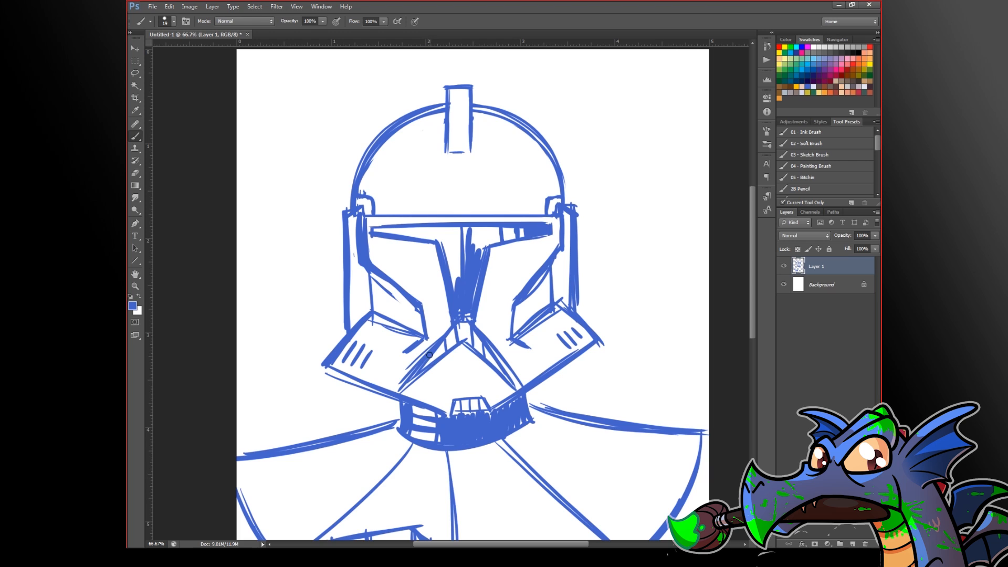
{"action": "mouse_move", "coordinate": [461, 247]}
{"action": "left_mouse_down"}
{"action": "mouse_move", "coordinate": [448, 252]}
{"action": "mouse_move", "coordinate": [496, 238]}
{"action": "left_mouse_up"}
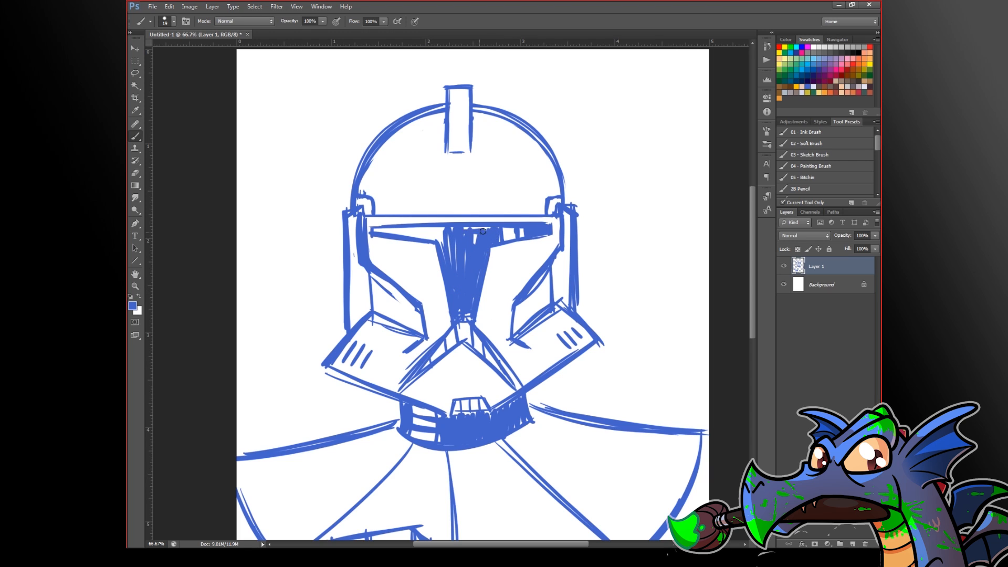
{"action": "left_click_drag", "start_coordinate": [440, 232], "coordinate": [455, 266]}
{"action": "mouse_move", "coordinate": [436, 228]}
{"action": "left_mouse_down"}
{"action": "mouse_move", "coordinate": [381, 229]}
{"action": "mouse_move", "coordinate": [426, 235]}
{"action": "left_mouse_up"}
Step: Draw a rangefinder on the helmet's left side with a small mount, a tall stalk and an angular head
{"action": "left_click_drag", "start_coordinate": [340, 220], "coordinate": [338, 249]}
{"action": "left_click_drag", "start_coordinate": [383, 184], "coordinate": [408, 317]}
{"action": "mouse_move", "coordinate": [352, 208]}
{"action": "left_mouse_down"}
{"action": "mouse_move", "coordinate": [364, 350]}
{"action": "mouse_move", "coordinate": [372, 299]}
{"action": "left_mouse_up"}
{"action": "mouse_move", "coordinate": [351, 224]}
{"action": "left_mouse_down"}
{"action": "mouse_move", "coordinate": [373, 222]}
{"action": "mouse_move", "coordinate": [342, 196]}
{"action": "mouse_move", "coordinate": [398, 191]}
{"action": "mouse_move", "coordinate": [348, 191]}
{"action": "mouse_move", "coordinate": [412, 187]}
{"action": "mouse_move", "coordinate": [389, 204]}
{"action": "mouse_move", "coordinate": [389, 219]}
{"action": "mouse_move", "coordinate": [357, 227]}
{"action": "mouse_move", "coordinate": [382, 205]}
{"action": "left_mouse_up"}
{"action": "mouse_move", "coordinate": [377, 210]}
{"action": "left_mouse_down"}
{"action": "mouse_move", "coordinate": [410, 201]}
{"action": "mouse_move", "coordinate": [409, 188]}
{"action": "mouse_move", "coordinate": [334, 197]}
{"action": "mouse_move", "coordinate": [341, 227]}
{"action": "mouse_move", "coordinate": [381, 219]}
{"action": "mouse_move", "coordinate": [386, 201]}
{"action": "mouse_move", "coordinate": [351, 208]}
{"action": "mouse_move", "coordinate": [360, 209]}
{"action": "mouse_move", "coordinate": [353, 218]}
{"action": "mouse_move", "coordinate": [383, 229]}
{"action": "left_mouse_up"}
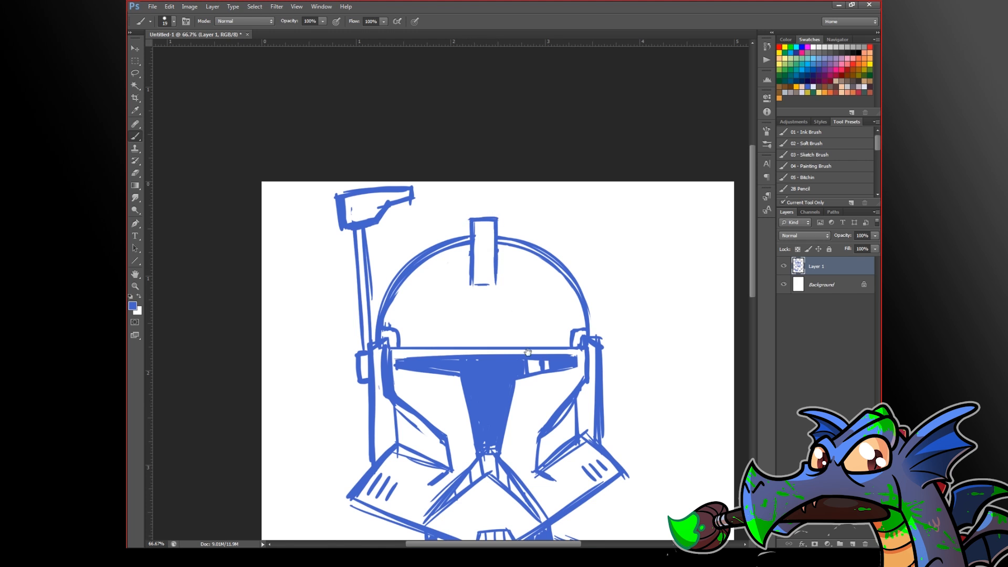
Step: Thicken the horizontal brow line across the helmet above the visor
{"action": "left_click_drag", "start_coordinate": [532, 397], "coordinate": [538, 311]}
{"action": "left_click_drag", "start_coordinate": [402, 261], "coordinate": [586, 256]}
{"action": "mouse_move", "coordinate": [400, 272]}
{"action": "left_mouse_down"}
{"action": "mouse_move", "coordinate": [403, 295]}
{"action": "mouse_move", "coordinate": [431, 263]}
{"action": "mouse_move", "coordinate": [406, 270]}
{"action": "mouse_move", "coordinate": [578, 264]}
{"action": "mouse_move", "coordinate": [417, 263]}
{"action": "mouse_move", "coordinate": [596, 262]}
{"action": "left_mouse_up"}
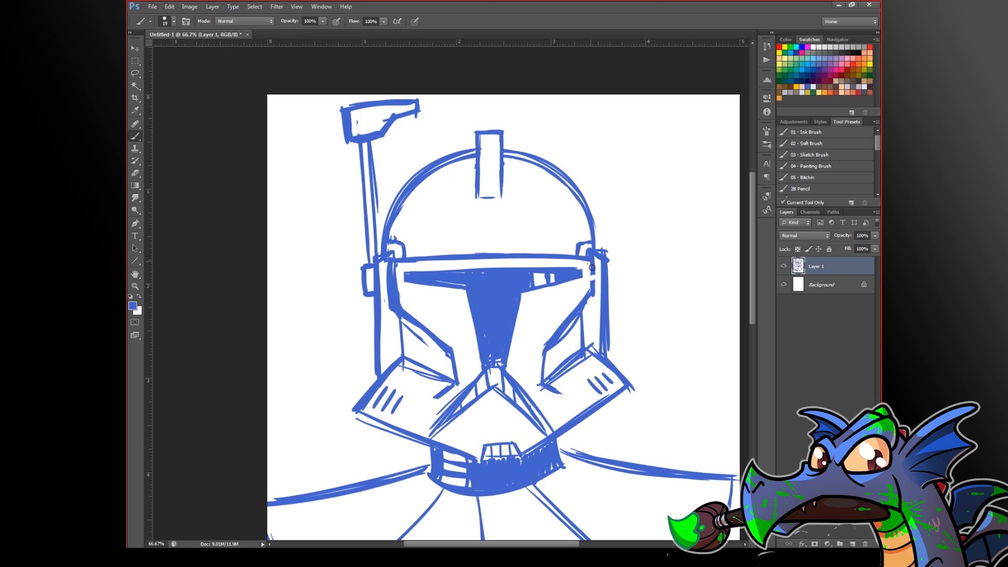
Step: Thicken the inner contour of the helmet's right cheek and clean up its lower corner
{"action": "left_click_drag", "start_coordinate": [559, 398], "coordinate": [554, 382]}
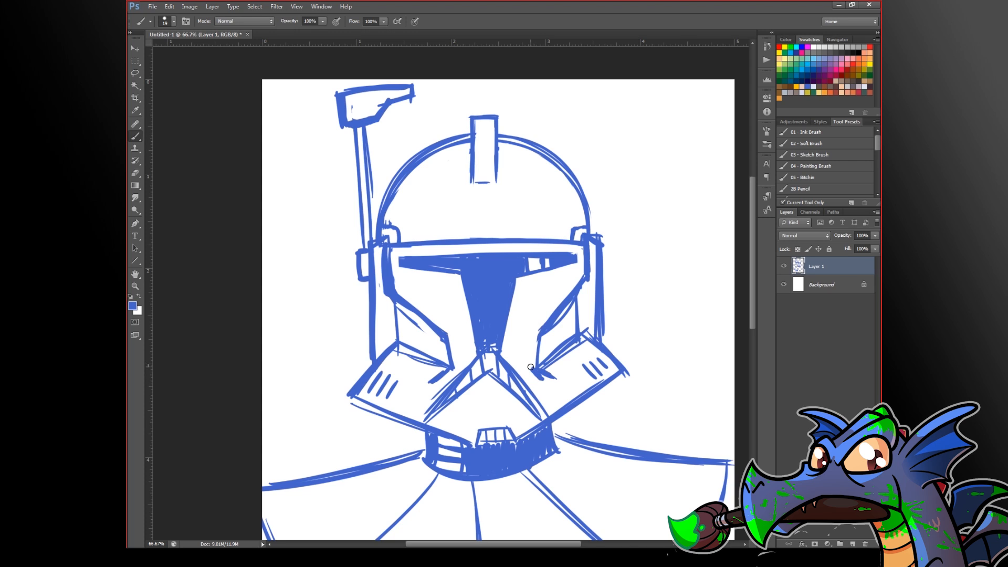
{"action": "left_click_drag", "start_coordinate": [532, 369], "coordinate": [535, 344]}
{"action": "left_click_drag", "start_coordinate": [577, 285], "coordinate": [535, 336]}
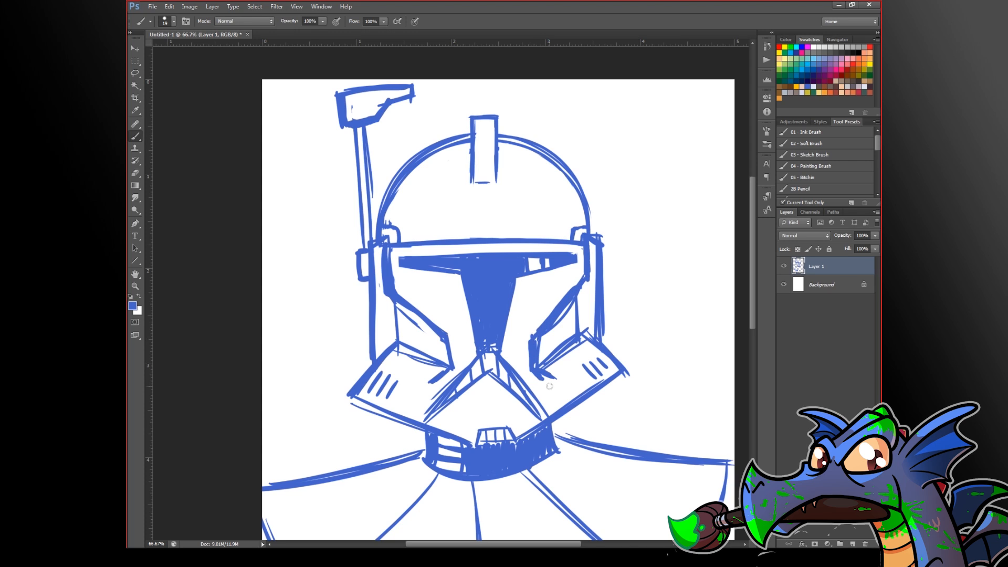
{"action": "left_click_drag", "start_coordinate": [556, 378], "coordinate": [556, 380]}
{"action": "left_click_drag", "start_coordinate": [531, 436], "coordinate": [489, 369]}
Step: Scale the whole sketch down slightly with Free Transform and shift it a little to the right within the page
{"action": "key", "text": "ctrl+minus"}
{"action": "key", "text": "ctrl+minus"}
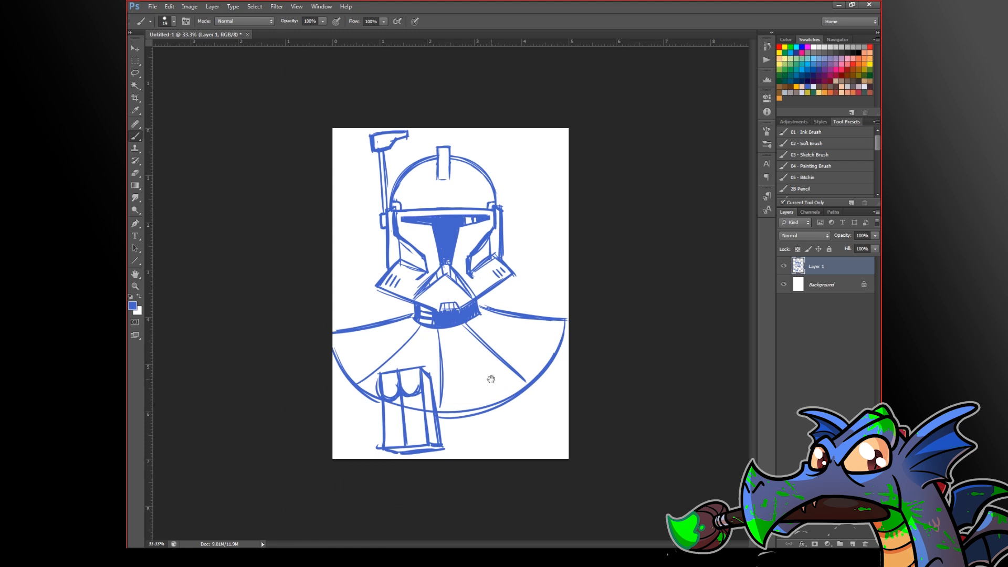
{"action": "key", "text": "ctrl+t"}
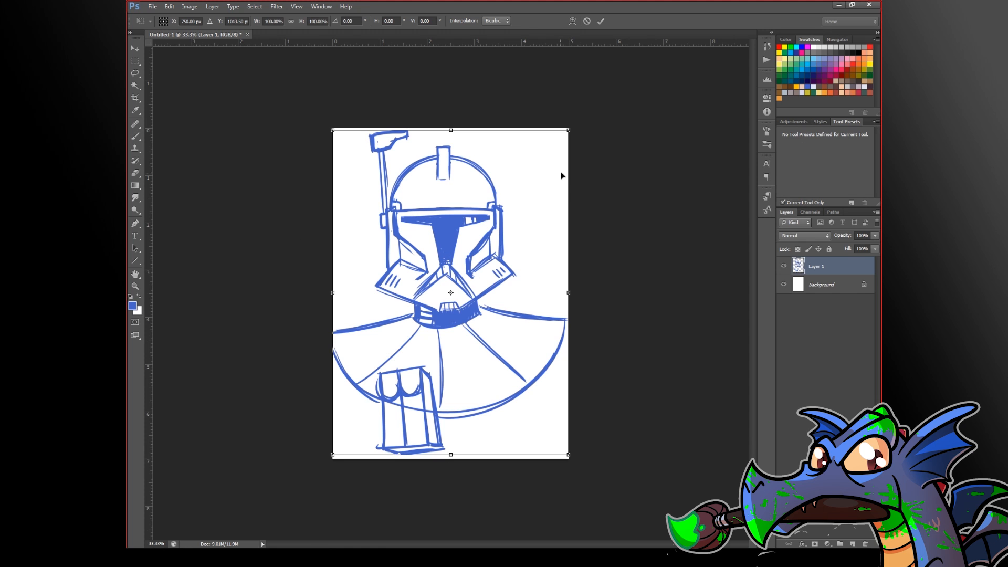
{"action": "left_click_drag", "start_coordinate": [571, 129], "coordinate": [558, 144]}
{"action": "left_click_drag", "start_coordinate": [518, 203], "coordinate": [526, 198]}
{"action": "key", "text": "Return"}
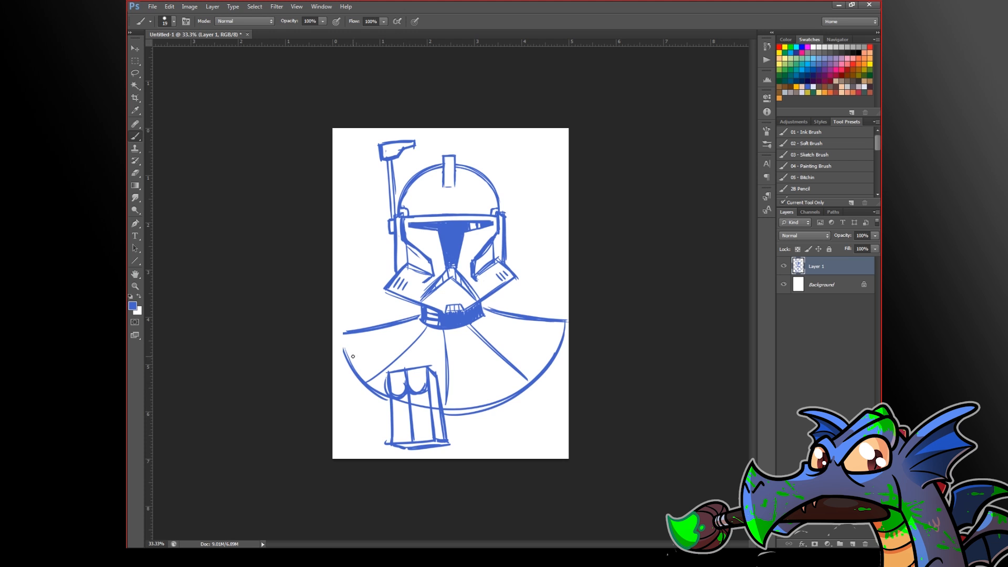
Step: Close the cape's left corner and thicken its shoulder lines, hem and radiating seams
{"action": "scroll", "coordinate": [353, 357], "scroll_direction": "up", "scroll_amount": 3}
{"action": "mouse_move", "coordinate": [345, 347]}
{"action": "left_mouse_down"}
{"action": "mouse_move", "coordinate": [336, 327]}
{"action": "mouse_move", "coordinate": [582, 271]}
{"action": "mouse_move", "coordinate": [336, 325]}
{"action": "left_mouse_up"}
{"action": "left_click_drag", "start_coordinate": [650, 374], "coordinate": [425, 351]}
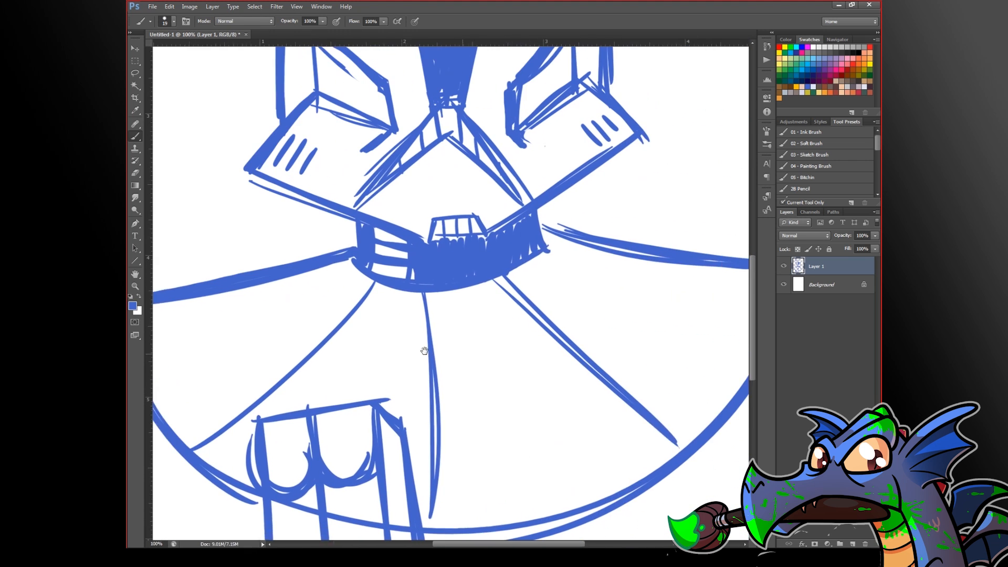
{"action": "mouse_move", "coordinate": [534, 219]}
{"action": "left_mouse_down"}
{"action": "mouse_move", "coordinate": [443, 286]}
{"action": "mouse_move", "coordinate": [366, 233]}
{"action": "mouse_move", "coordinate": [498, 260]}
{"action": "left_mouse_up"}
{"action": "mouse_move", "coordinate": [598, 306]}
{"action": "left_mouse_down"}
{"action": "mouse_move", "coordinate": [666, 261]}
{"action": "mouse_move", "coordinate": [676, 225]}
{"action": "mouse_move", "coordinate": [503, 419]}
{"action": "mouse_move", "coordinate": [307, 449]}
{"action": "left_mouse_up"}
{"action": "left_click_drag", "start_coordinate": [316, 211], "coordinate": [324, 452]}
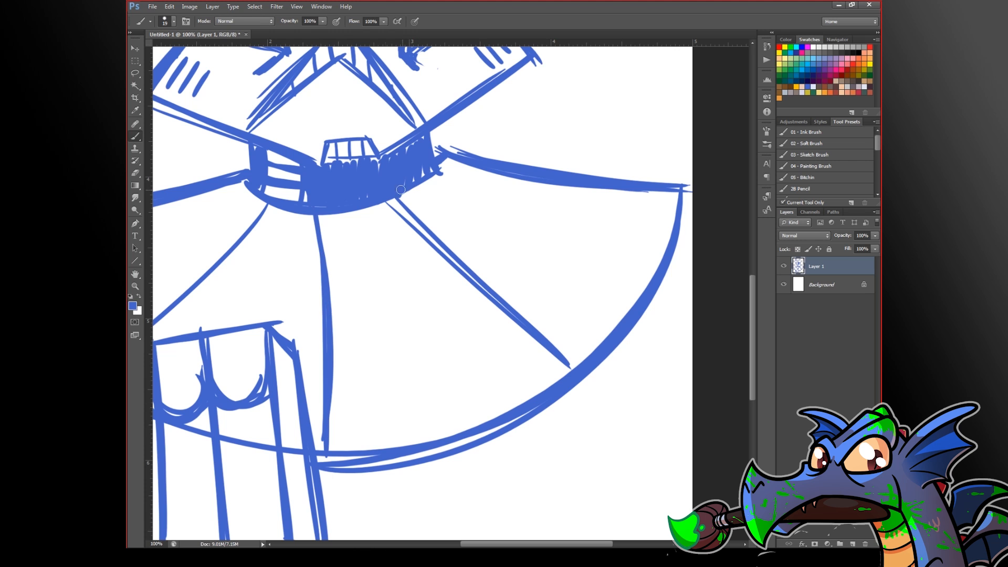
{"action": "mouse_move", "coordinate": [410, 193]}
{"action": "left_mouse_down"}
{"action": "mouse_move", "coordinate": [425, 230]}
{"action": "mouse_move", "coordinate": [570, 367]}
{"action": "left_mouse_up"}
{"action": "left_click_drag", "start_coordinate": [239, 246], "coordinate": [486, 336]}
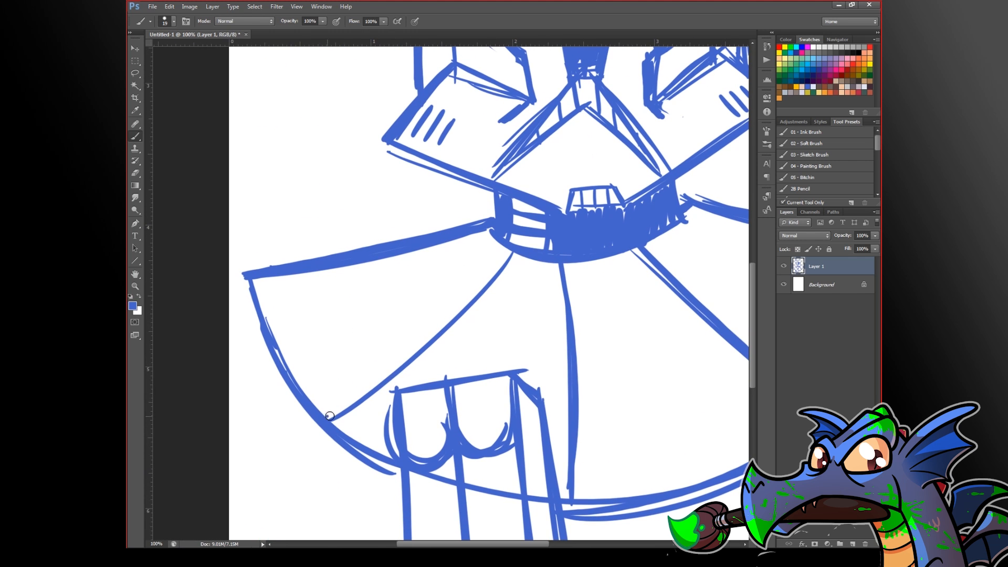
{"action": "left_click_drag", "start_coordinate": [544, 353], "coordinate": [456, 270]}
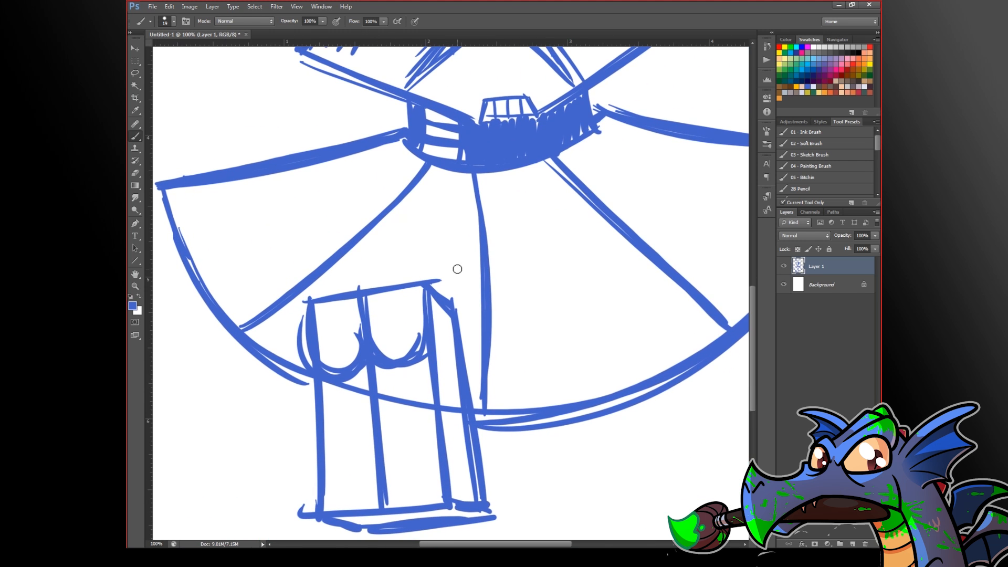
Step: Erase the cape hem crossing the pouch and add a flap, an inner panel line and a triangular detail to its side face
{"action": "mouse_move", "coordinate": [343, 389]}
{"action": "left_mouse_down"}
{"action": "mouse_move", "coordinate": [381, 379]}
{"action": "mouse_move", "coordinate": [383, 396]}
{"action": "mouse_move", "coordinate": [396, 405]}
{"action": "mouse_move", "coordinate": [407, 392]}
{"action": "mouse_move", "coordinate": [428, 424]}
{"action": "mouse_move", "coordinate": [451, 407]}
{"action": "mouse_move", "coordinate": [443, 401]}
{"action": "mouse_move", "coordinate": [457, 427]}
{"action": "left_mouse_up"}
{"action": "left_click_drag", "start_coordinate": [429, 307], "coordinate": [450, 332]}
{"action": "left_click_drag", "start_coordinate": [462, 484], "coordinate": [474, 497]}
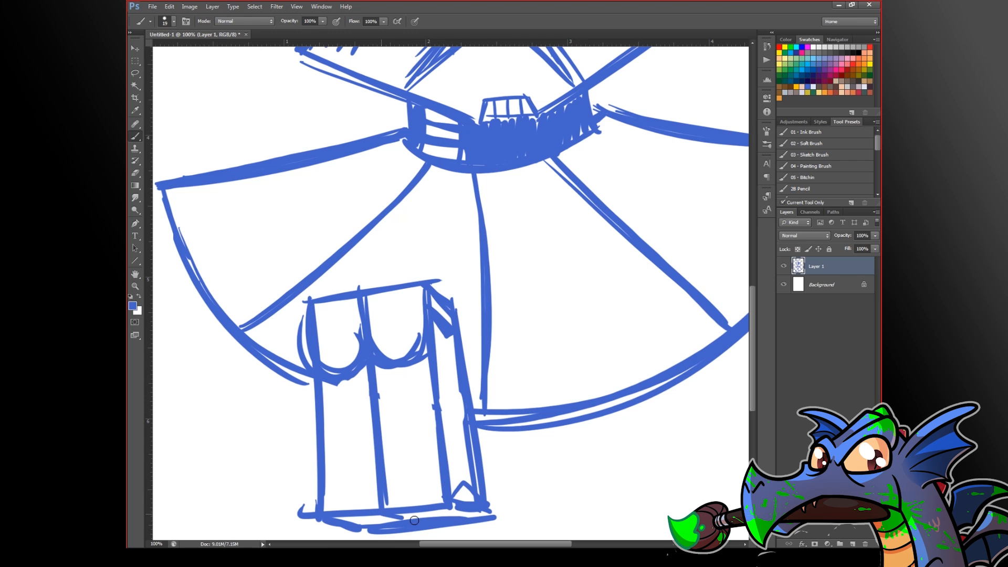
{"action": "left_click_drag", "start_coordinate": [446, 339], "coordinate": [466, 480]}
{"action": "key", "text": "ctrl+z"}
{"action": "left_click", "coordinate": [462, 340], "text": "alt"}
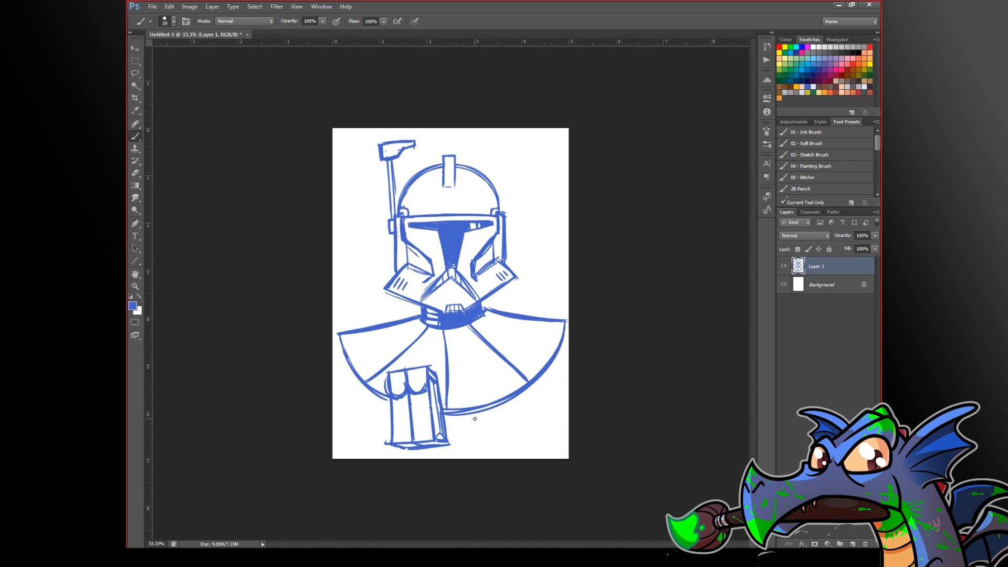
Step: Draw a small round button on each of the two pouch flaps
{"action": "left_click", "coordinate": [448, 403], "text": "ctrl"}
{"action": "left_click", "coordinate": [444, 404], "text": "ctrl"}
{"action": "left_click", "coordinate": [352, 377], "text": "ctrl"}
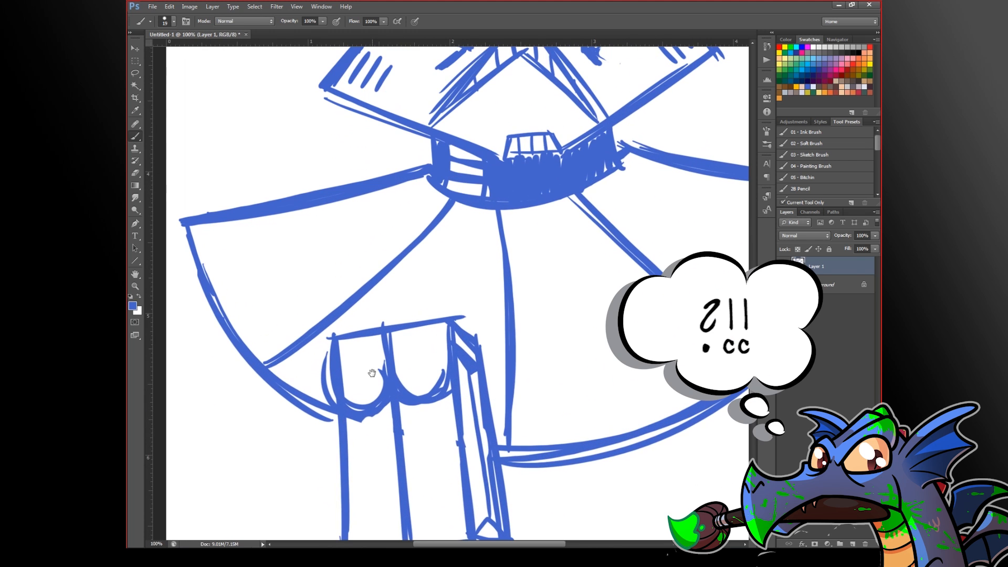
{"action": "left_click", "coordinate": [347, 361], "text": "ctrl"}
{"action": "left_click_drag", "start_coordinate": [375, 408], "coordinate": [378, 415]}
{"action": "left_click_drag", "start_coordinate": [495, 405], "coordinate": [493, 400]}
{"action": "left_click", "coordinate": [531, 368], "text": "alt"}
{"action": "left_click", "coordinate": [493, 419], "text": "alt"}
{"action": "left_click", "coordinate": [466, 405], "text": "alt"}
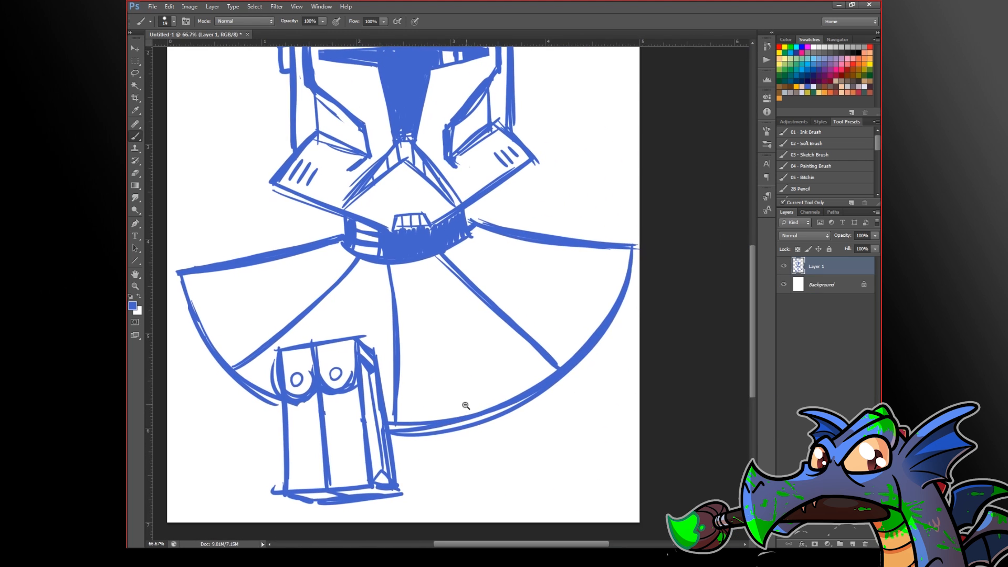
{"action": "left_click", "coordinate": [513, 408], "text": "alt"}
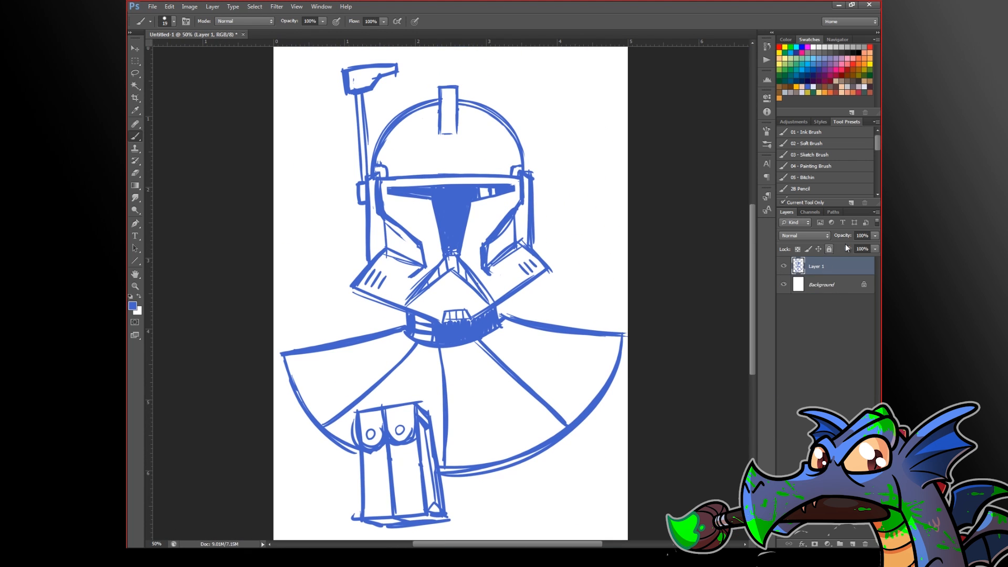
Step: Lower the sketch layer's opacity to 45%
{"action": "left_click", "coordinate": [875, 236]}
{"action": "left_click_drag", "start_coordinate": [850, 246], "coordinate": [847, 247]}
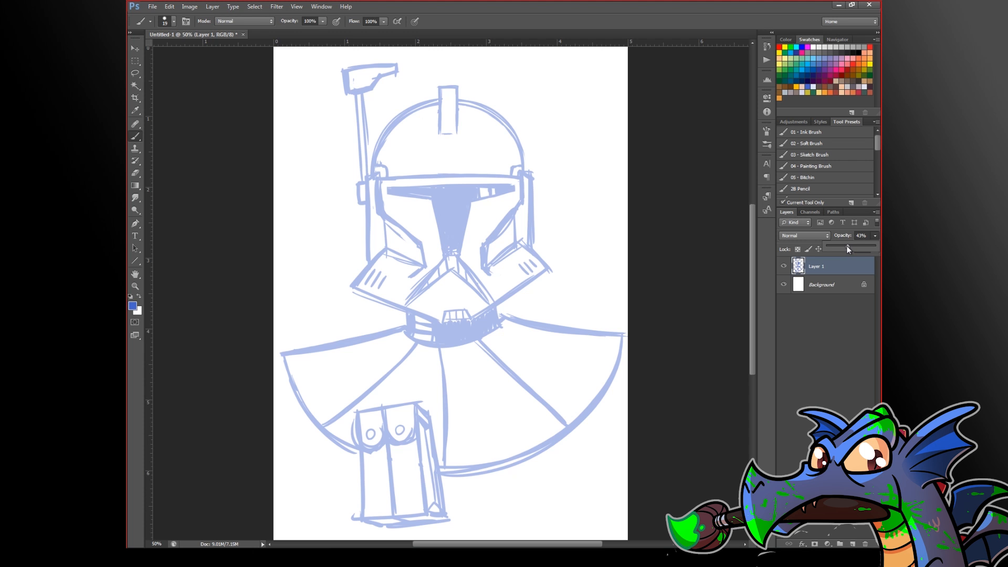
{"action": "left_click", "coordinate": [436, 199], "text": "ctrl"}
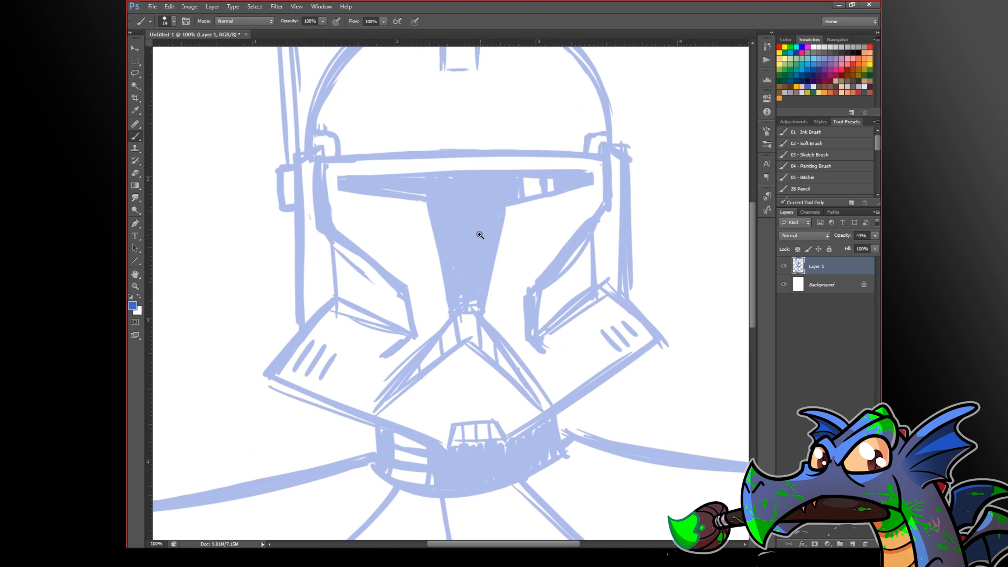
{"action": "left_click", "coordinate": [481, 236], "text": "ctrl"}
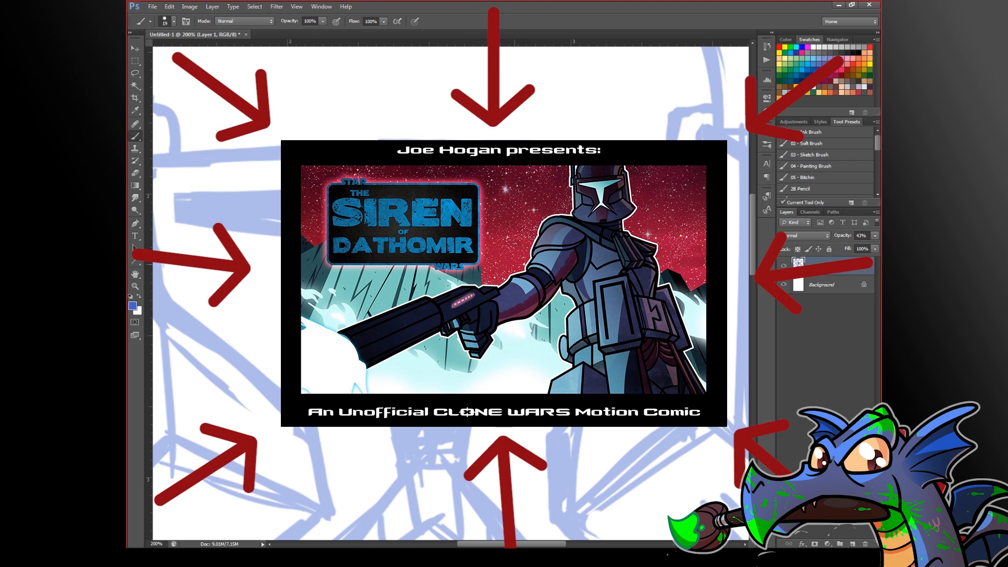
{"action": "left_click_drag", "start_coordinate": [456, 343], "coordinate": [534, 409]}
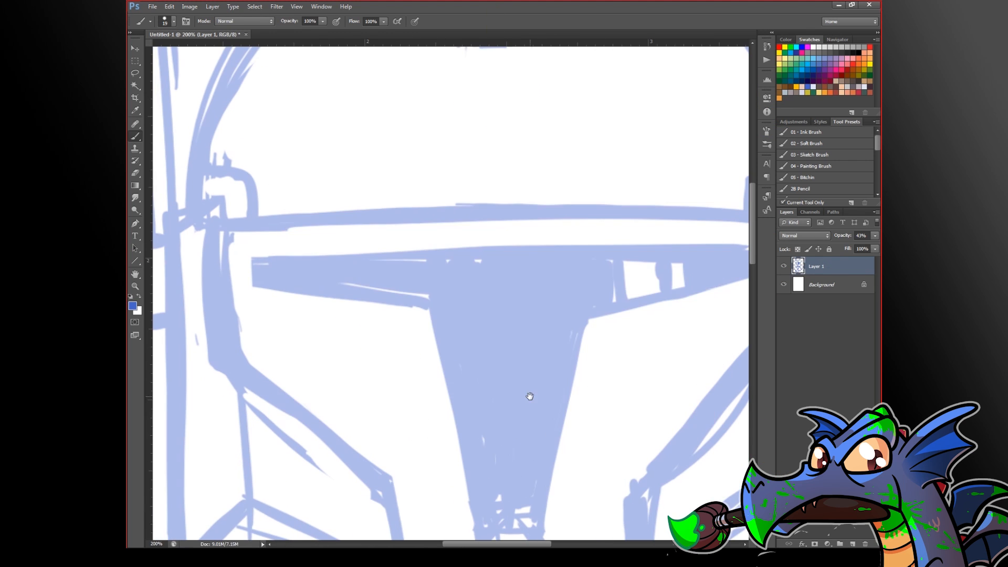
{"action": "left_click", "coordinate": [512, 365], "text": "alt"}
{"action": "left_click", "coordinate": [514, 370], "text": "alt"}
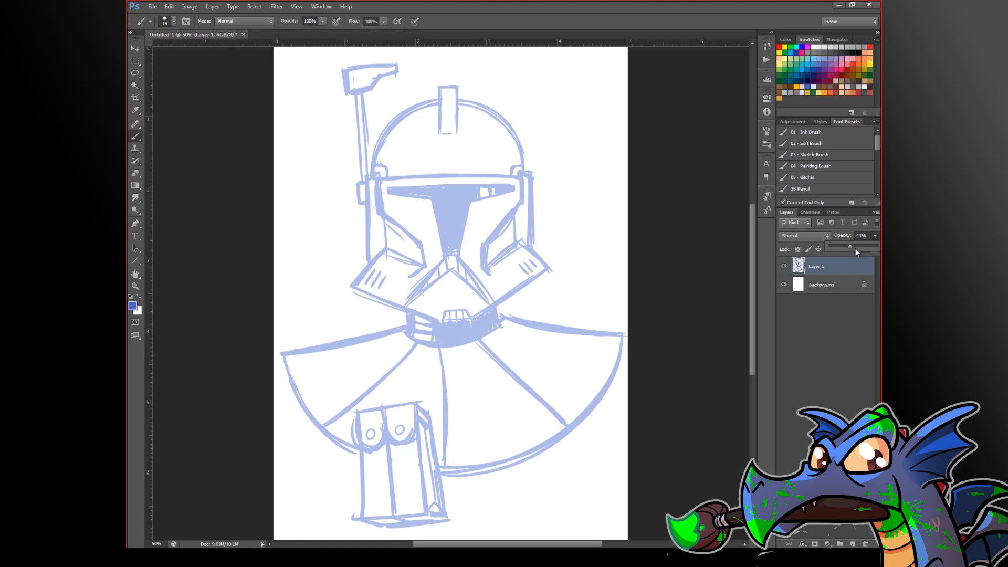
{"action": "left_click_drag", "start_coordinate": [856, 248], "coordinate": [878, 246]}
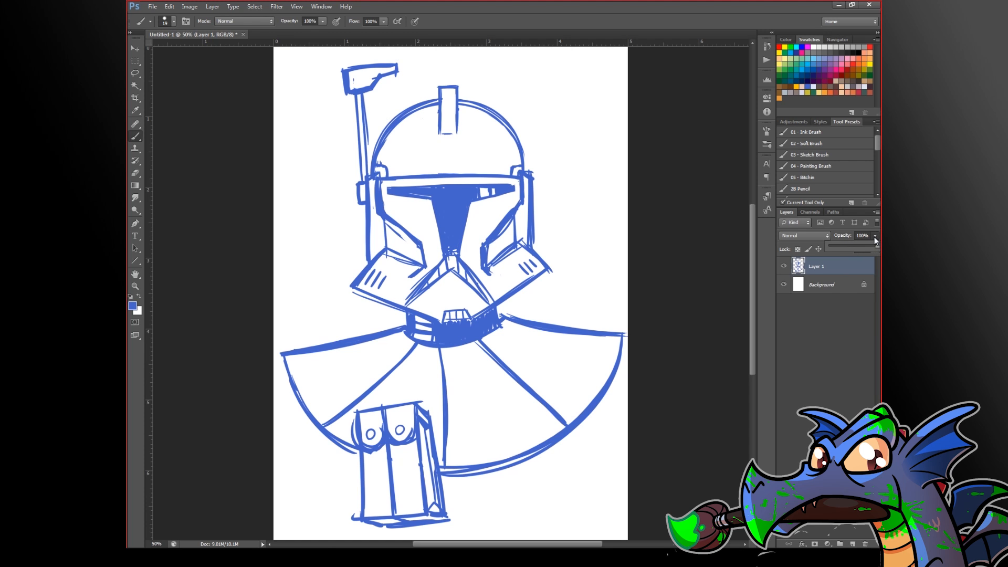
{"action": "left_click_drag", "start_coordinate": [863, 251], "coordinate": [852, 253]}
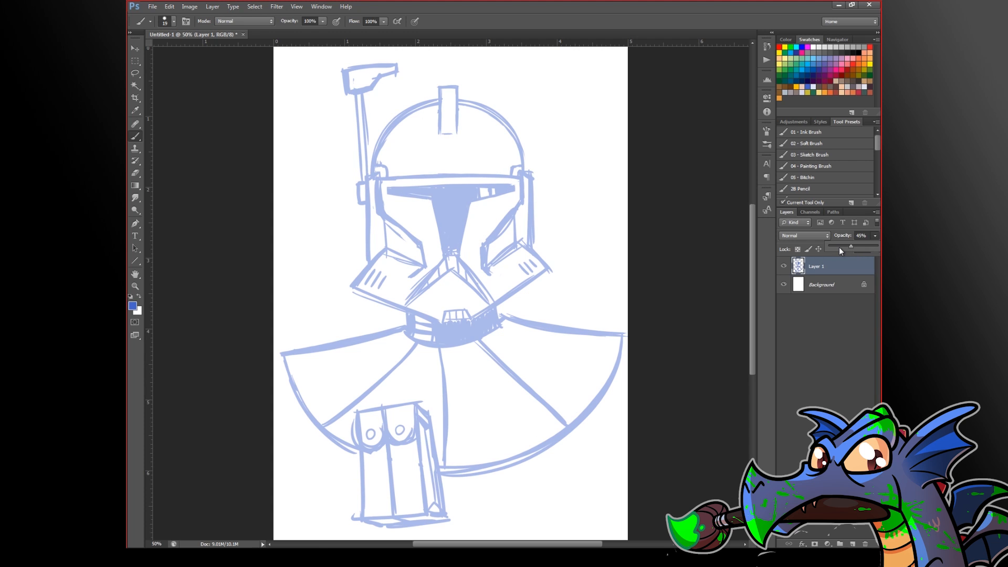
Step: Add a new layer above the faded sketch and reset the foreground colour to black
{"action": "left_click", "coordinate": [852, 544]}
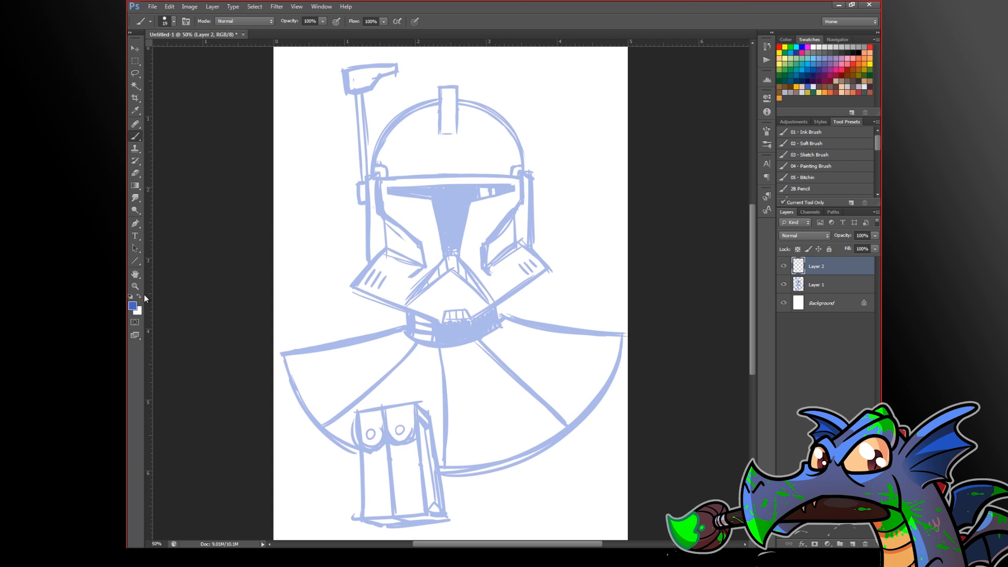
{"action": "key", "text": "d"}
Step: Display the Shape Dynamics settings of the current brush
{"action": "left_click", "coordinate": [767, 132]}
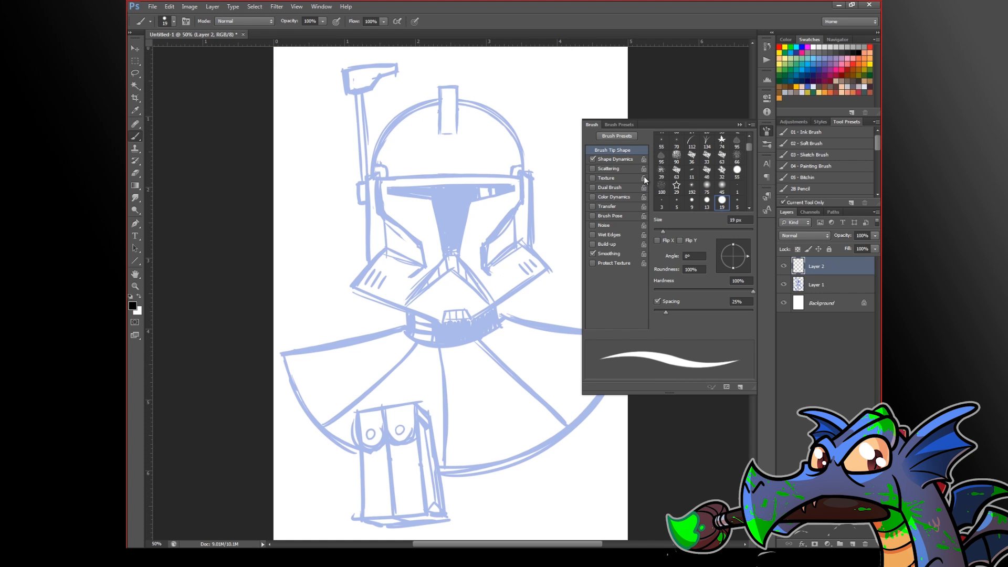
{"action": "left_click", "coordinate": [614, 159]}
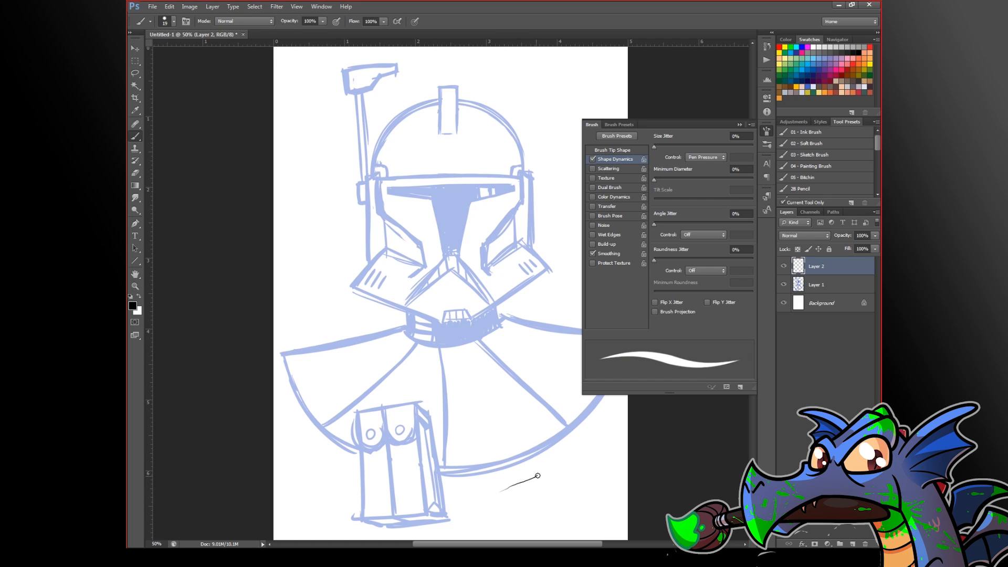
Step: Paint thick and thin pressure-sensitive test strokes in the blank area below the cape
{"action": "left_click", "coordinate": [544, 475], "text": "ctrl"}
{"action": "left_click_drag", "start_coordinate": [546, 468], "coordinate": [535, 336]}
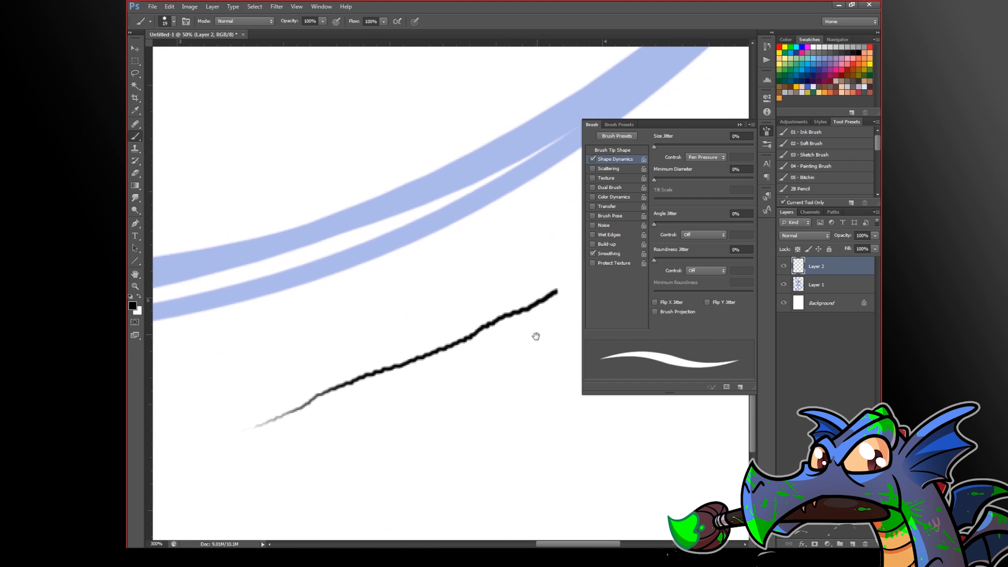
{"action": "mouse_move", "coordinate": [307, 478]}
{"action": "left_mouse_down"}
{"action": "mouse_move", "coordinate": [450, 427]}
{"action": "mouse_move", "coordinate": [598, 398]}
{"action": "left_mouse_up"}
{"action": "left_click_drag", "start_coordinate": [525, 452], "coordinate": [479, 365]}
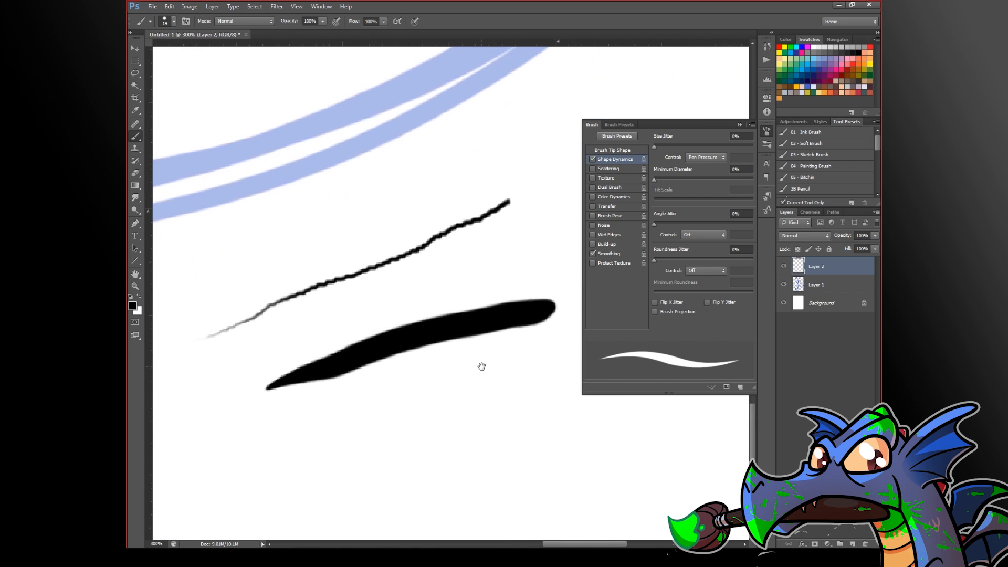
{"action": "mouse_move", "coordinate": [318, 465]}
{"action": "left_mouse_down"}
{"action": "mouse_move", "coordinate": [426, 434]}
{"action": "mouse_move", "coordinate": [639, 432]}
{"action": "mouse_move", "coordinate": [712, 445]}
{"action": "mouse_move", "coordinate": [740, 436]}
{"action": "left_mouse_up"}
{"action": "left_click", "coordinate": [643, 447], "text": "ctrl+alt"}
{"action": "left_click", "coordinate": [641, 448], "text": "ctrl+alt"}
{"action": "left_click_drag", "start_coordinate": [641, 455], "coordinate": [521, 459]}
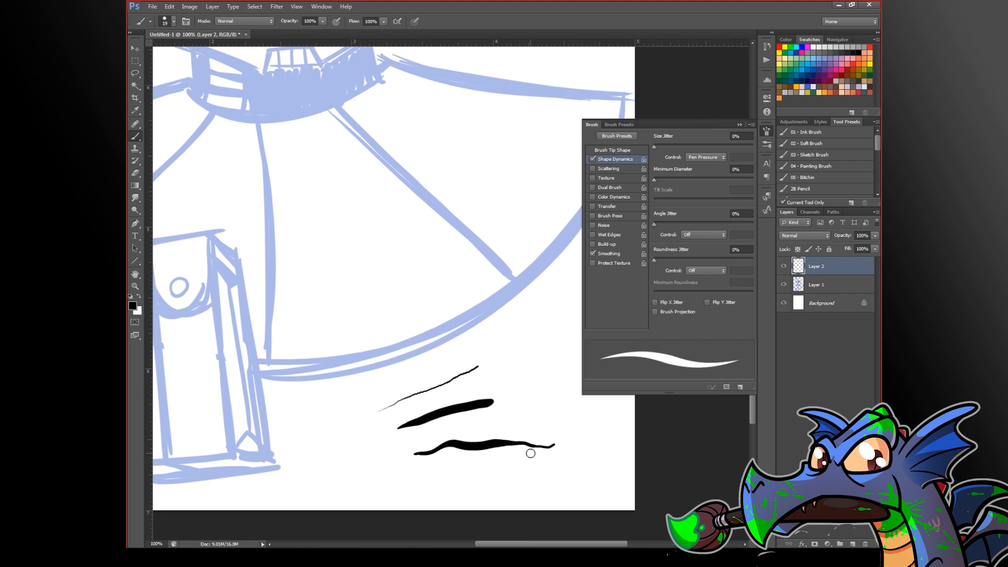
Step: Undo all the test strokes below the cape
{"action": "key", "text": "ctrl+z"}
{"action": "key", "text": "ctrl+alt+z"}
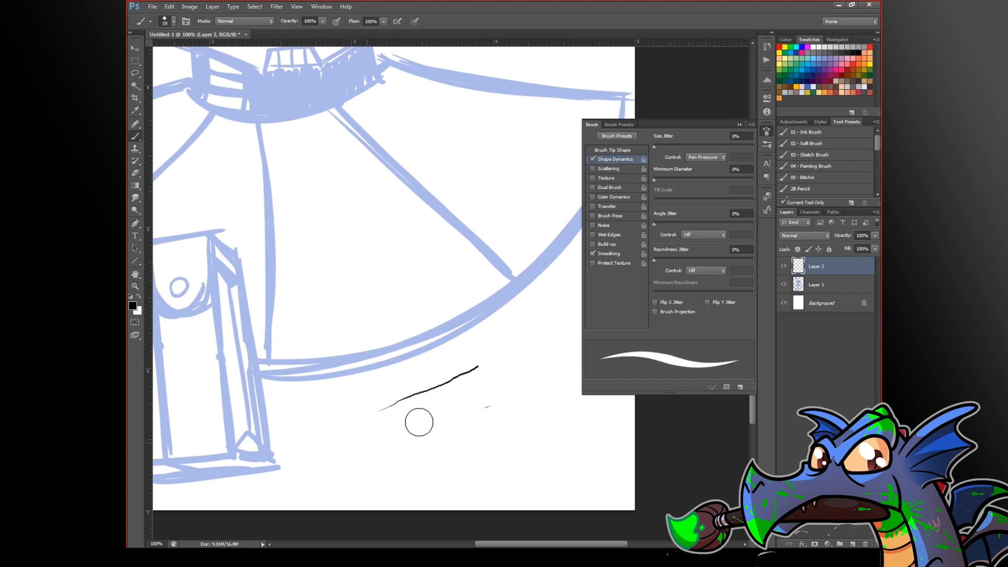
{"action": "key", "text": "ctrl+alt+z"}
{"action": "left_click", "coordinate": [464, 402], "text": "ctrl+alt"}
{"action": "left_click", "coordinate": [465, 402], "text": "ctrl+alt"}
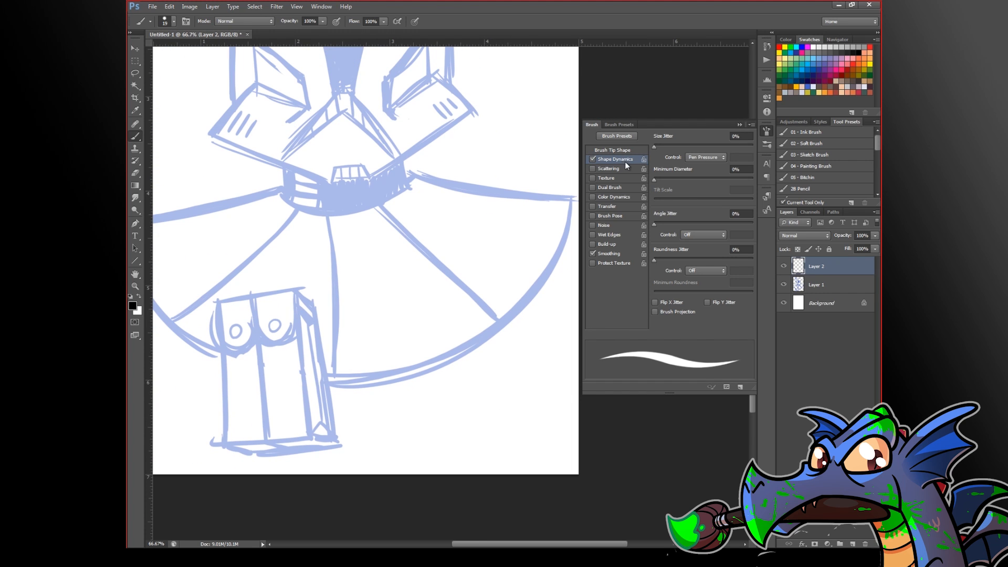
Step: Turn off Shape Dynamics for the brush and paint a long uniform-width squiggle below the cape
{"action": "left_click", "coordinate": [592, 159]}
{"action": "mouse_move", "coordinate": [442, 424]}
{"action": "left_mouse_down"}
{"action": "mouse_move", "coordinate": [546, 391]}
{"action": "mouse_move", "coordinate": [532, 332]}
{"action": "mouse_move", "coordinate": [508, 339]}
{"action": "left_mouse_up"}
{"action": "left_click", "coordinate": [494, 407], "text": "ctrl"}
{"action": "left_click", "coordinate": [506, 394], "text": "ctrl"}
{"action": "left_click_drag", "start_coordinate": [512, 393], "coordinate": [412, 374]}
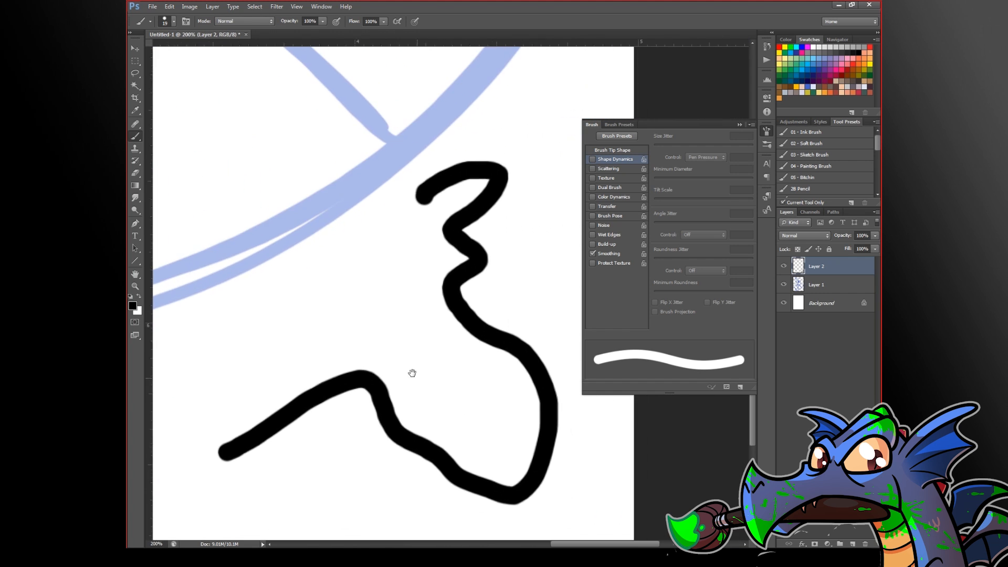
Step: Undo the uniform squiggle and turn Shape Dynamics back on
{"action": "left_click", "coordinate": [422, 375], "text": "ctrl+alt"}
{"action": "key", "text": "ctrl+z"}
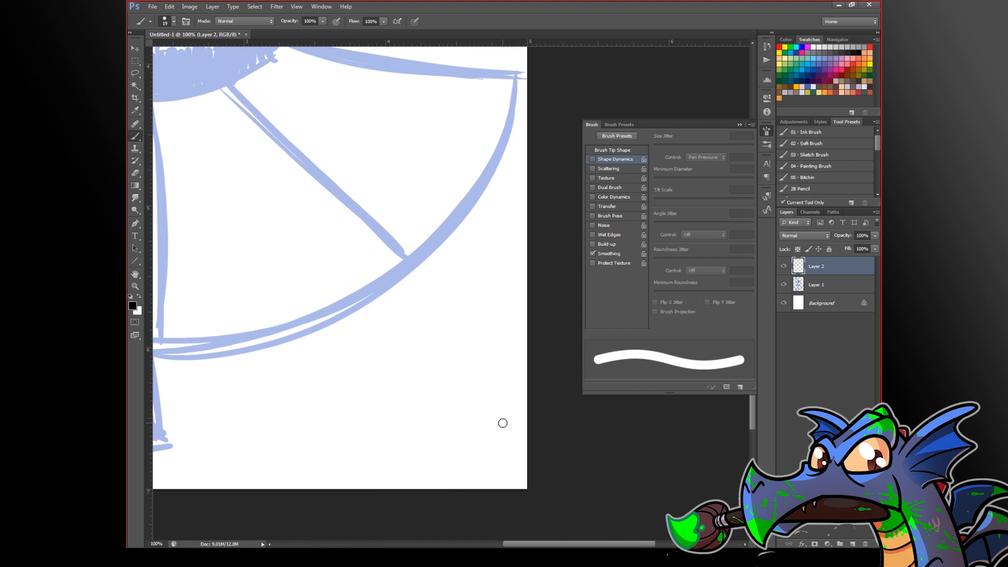
{"action": "left_click", "coordinate": [592, 159]}
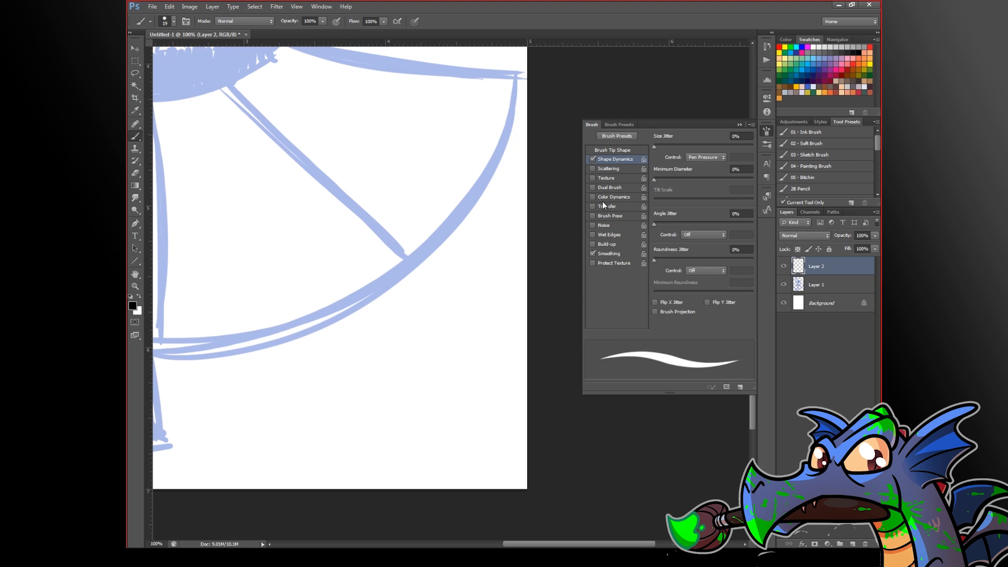
Step: Paint two tapered trial spirals in the blank area below the cape, undoing each one
{"action": "mouse_move", "coordinate": [362, 419]}
{"action": "left_mouse_down"}
{"action": "mouse_move", "coordinate": [375, 383]}
{"action": "mouse_move", "coordinate": [463, 416]}
{"action": "mouse_move", "coordinate": [419, 413]}
{"action": "left_mouse_up"}
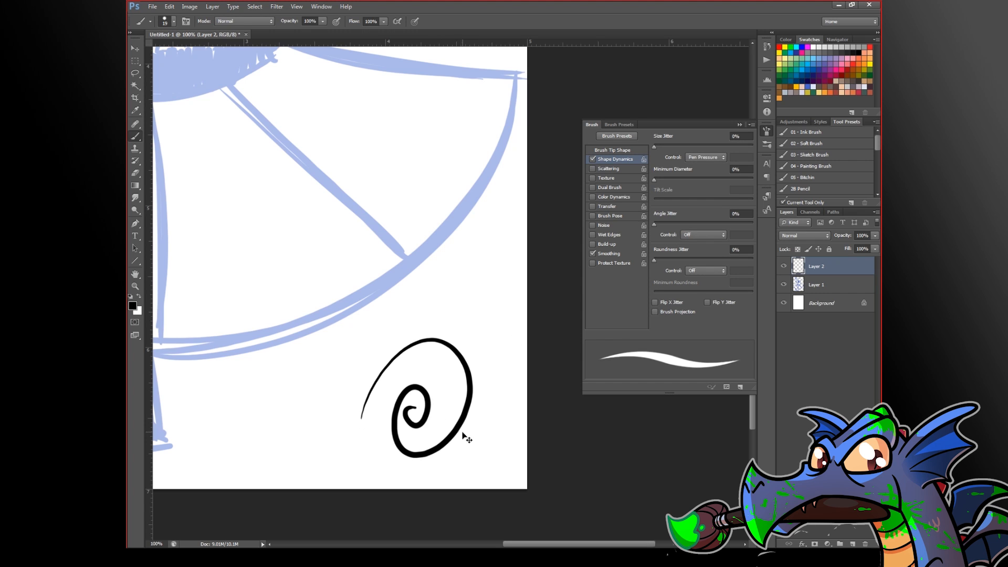
{"action": "key", "text": "ctrl+z"}
{"action": "mouse_move", "coordinate": [336, 402]}
{"action": "left_mouse_down"}
{"action": "mouse_move", "coordinate": [403, 459]}
{"action": "mouse_move", "coordinate": [425, 393]}
{"action": "left_mouse_up"}
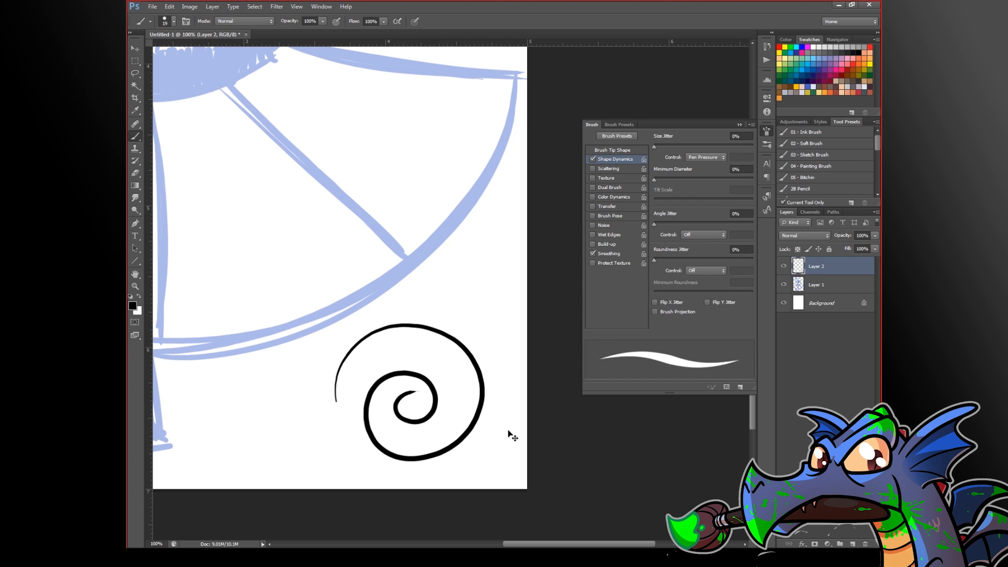
{"action": "key", "text": "ctrl+z"}
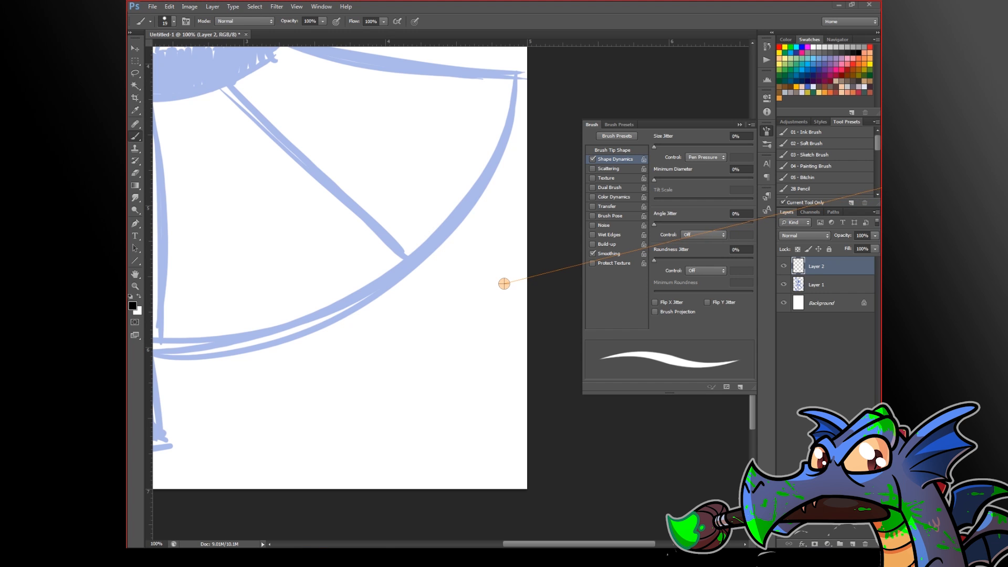
Step: Switch to Lazy Nezumi Pro and choose the "smoothing - massive" preset
{"action": "left_click_drag", "start_coordinate": [592, 281], "coordinate": [534, 198]}
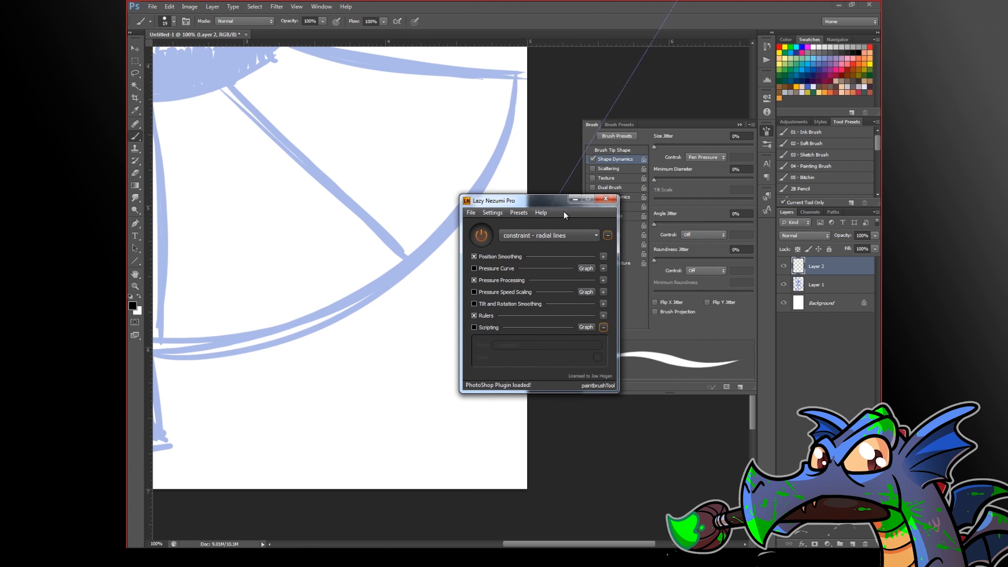
{"action": "left_click", "coordinate": [580, 234]}
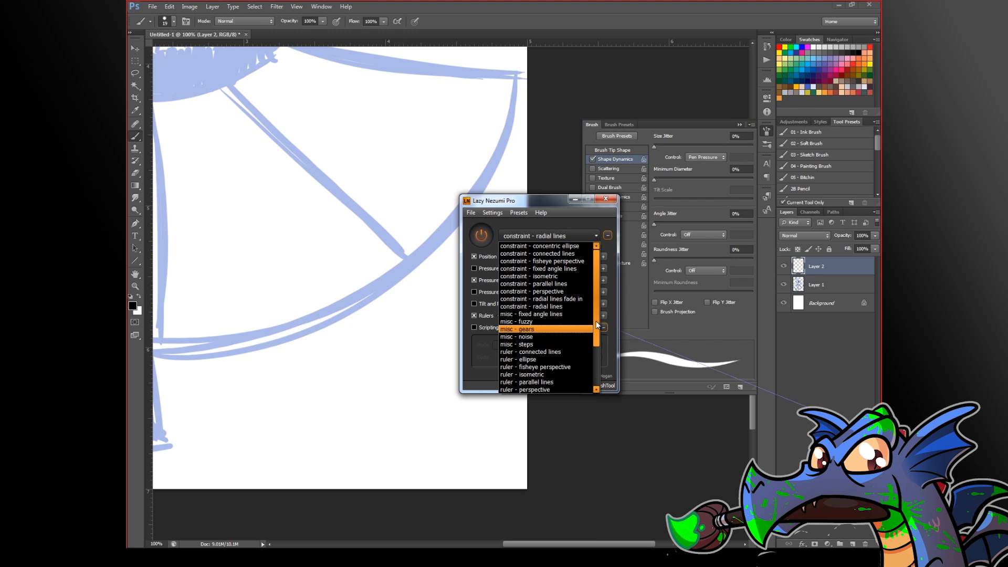
{"action": "left_click_drag", "start_coordinate": [597, 320], "coordinate": [603, 374]}
{"action": "left_click", "coordinate": [549, 343]}
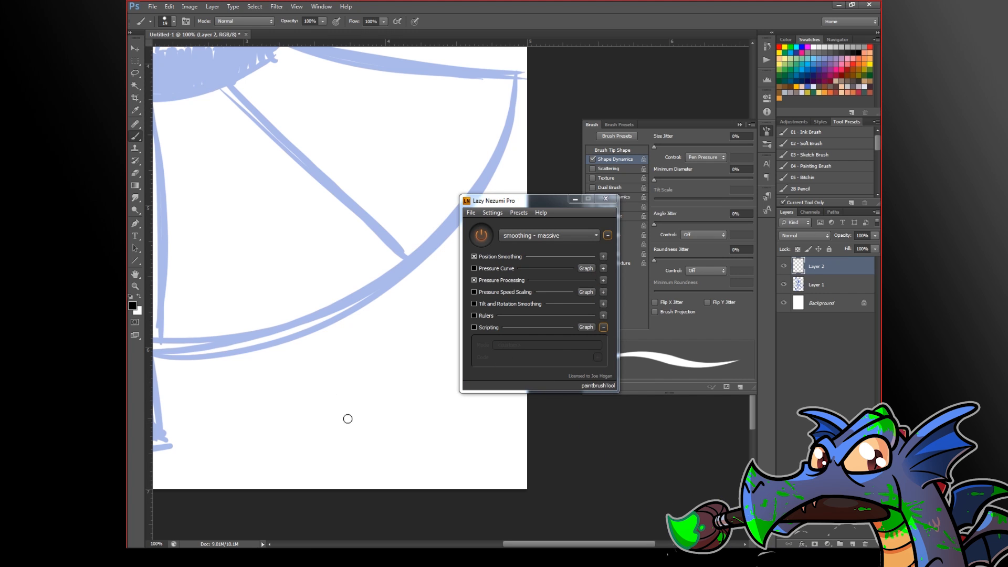
Step: Turn off Lazy Nezumi Pro's processing and paint unsmoothed curved test strokes below the cape
{"action": "left_click", "coordinate": [482, 235]}
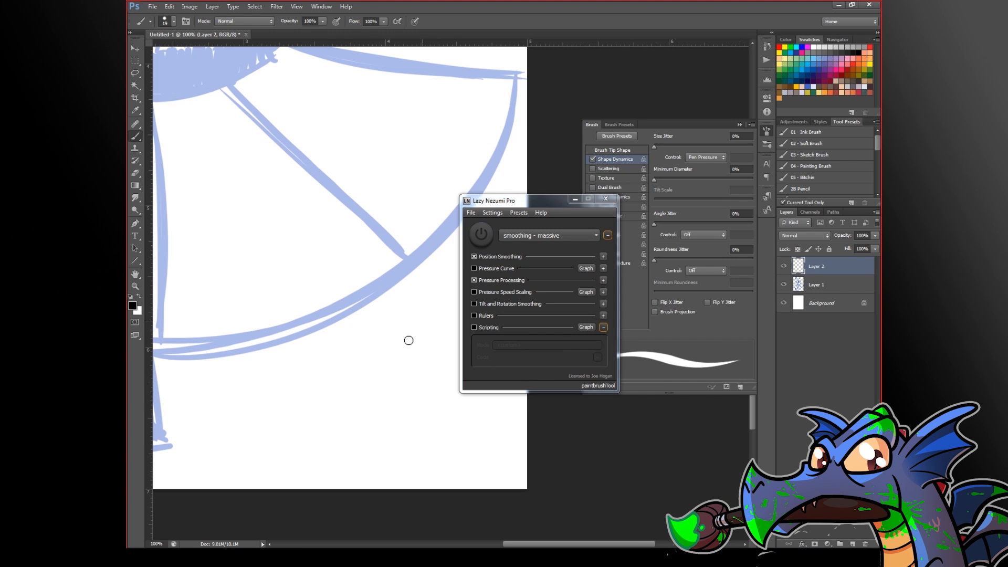
{"action": "mouse_move", "coordinate": [326, 411]}
{"action": "left_mouse_down"}
{"action": "mouse_move", "coordinate": [385, 398]}
{"action": "mouse_move", "coordinate": [363, 449]}
{"action": "left_mouse_up"}
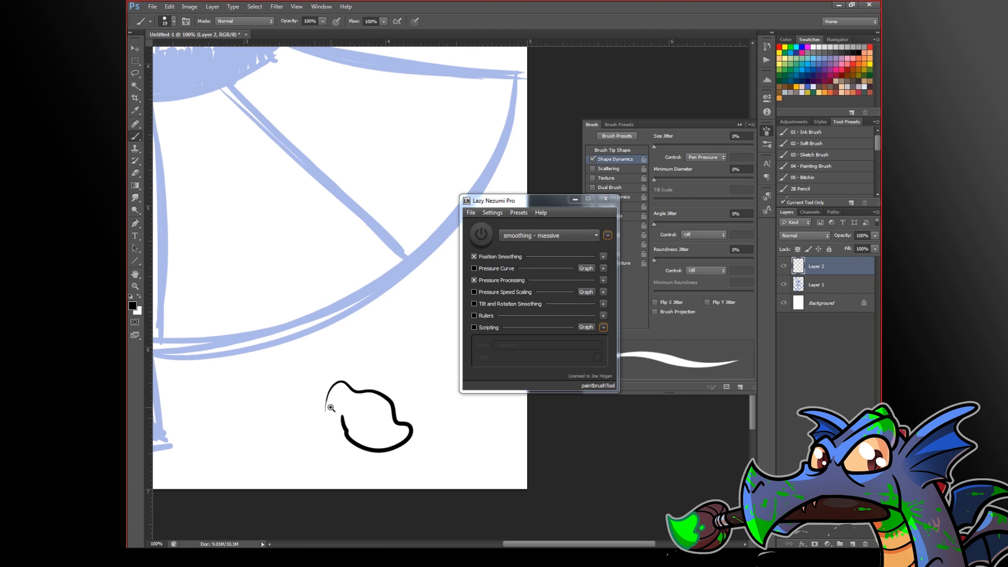
{"action": "scroll", "coordinate": [326, 409], "scroll_direction": "up", "scroll_amount": 3}
{"action": "mouse_move", "coordinate": [263, 352]}
{"action": "left_mouse_down"}
{"action": "mouse_move", "coordinate": [309, 228]}
{"action": "mouse_move", "coordinate": [401, 153]}
{"action": "mouse_move", "coordinate": [481, 117]}
{"action": "mouse_move", "coordinate": [503, 119]}
{"action": "left_mouse_up"}
Step: Turn Lazy Nezumi Pro's processing back on and paint a large smoothed arc beside the unsmoothed strokes
{"action": "left_click", "coordinate": [480, 243]}
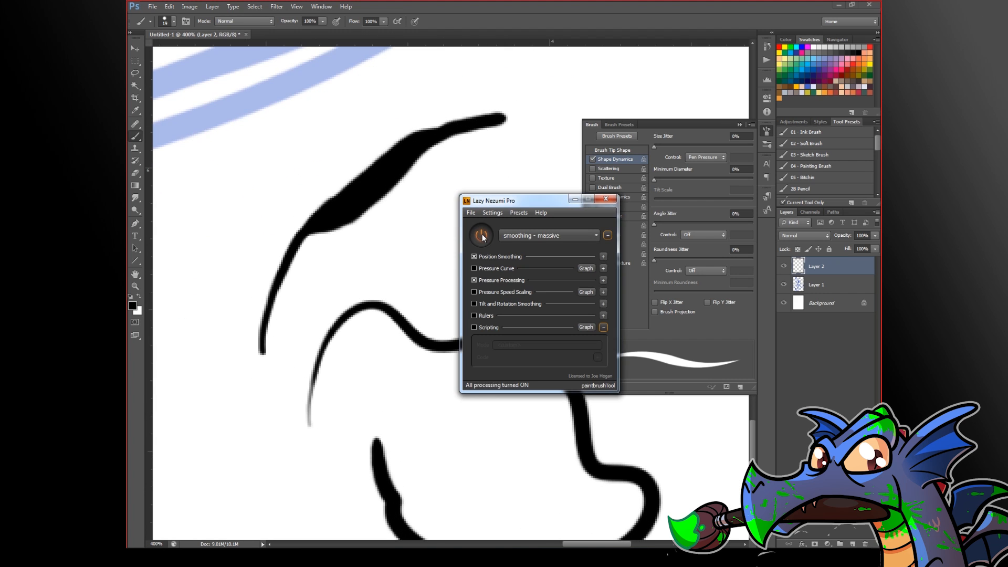
{"action": "mouse_move", "coordinate": [235, 440]}
{"action": "left_mouse_down"}
{"action": "mouse_move", "coordinate": [213, 349]}
{"action": "mouse_move", "coordinate": [302, 135]}
{"action": "mouse_move", "coordinate": [472, 72]}
{"action": "mouse_move", "coordinate": [612, 72]}
{"action": "left_mouse_up"}
{"action": "scroll", "coordinate": [512, 162], "scroll_direction": "down", "scroll_amount": 1}
{"action": "scroll", "coordinate": [512, 161], "scroll_direction": "down", "scroll_amount": 2}
{"action": "left_click_drag", "start_coordinate": [510, 166], "coordinate": [389, 238]}
{"action": "scroll", "coordinate": [362, 246], "scroll_direction": "up", "scroll_amount": 2}
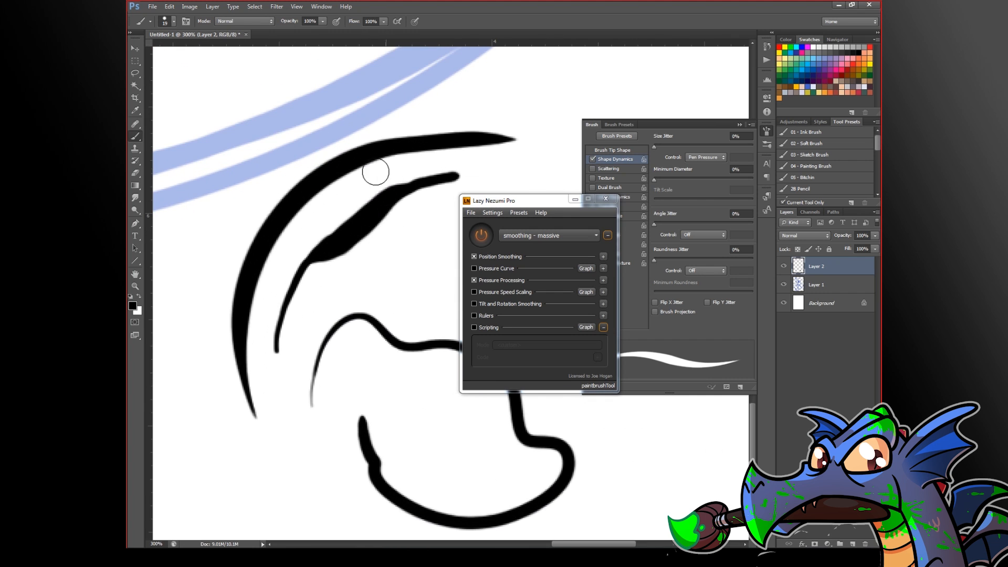
{"action": "scroll", "coordinate": [388, 286], "scroll_direction": "down", "scroll_amount": 2}
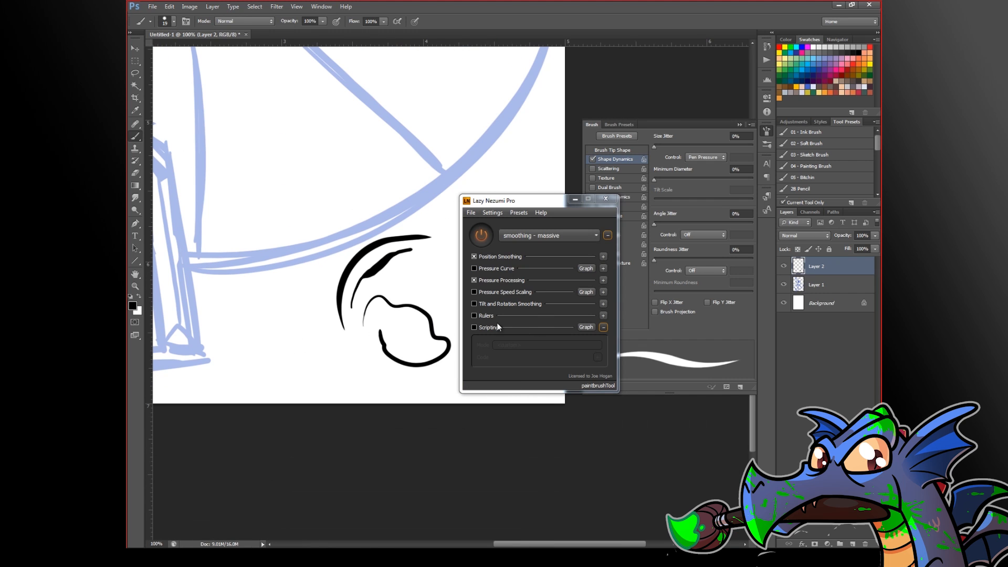
Step: Toggle Lazy Nezumi Pro's processing and clear its window and the brush settings off the canvas
{"action": "left_click", "coordinate": [482, 236]}
{"action": "left_click_drag", "start_coordinate": [541, 202], "coordinate": [966, 202]}
{"action": "left_click", "coordinate": [666, 141]}
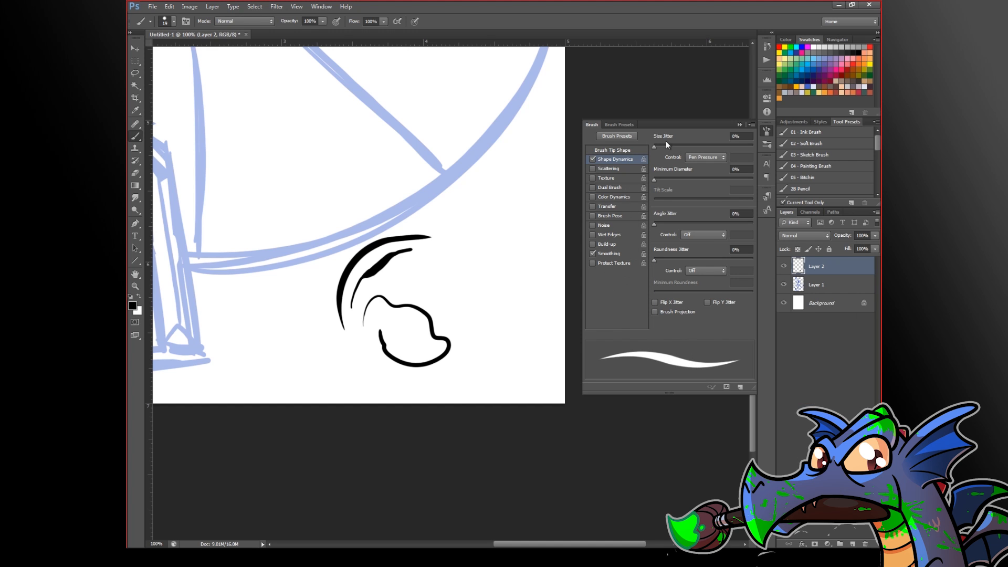
{"action": "left_click", "coordinate": [739, 125]}
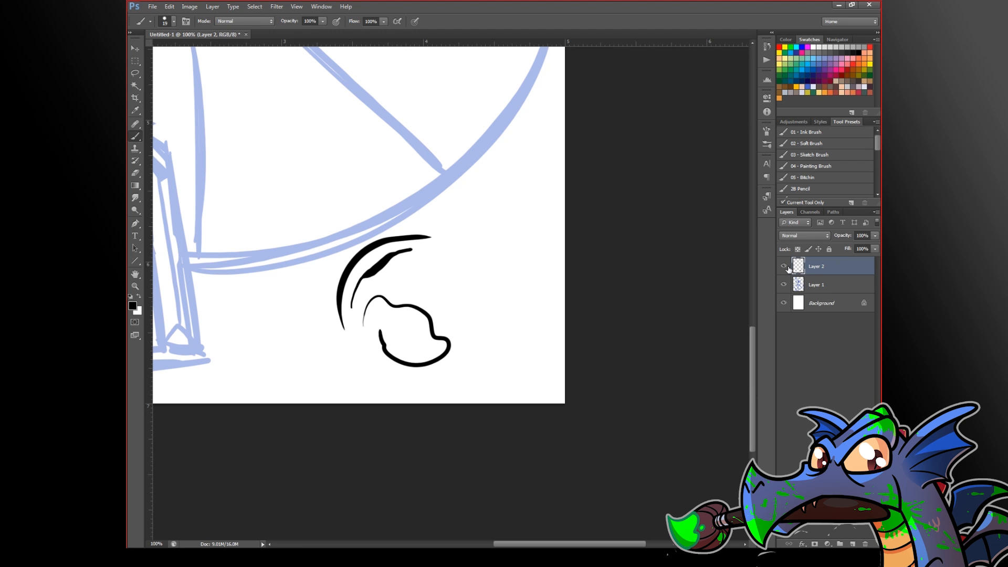
Step: Delete the layer that holds the black test strokes
{"action": "left_click", "coordinate": [866, 544]}
{"action": "key", "text": "Return"}
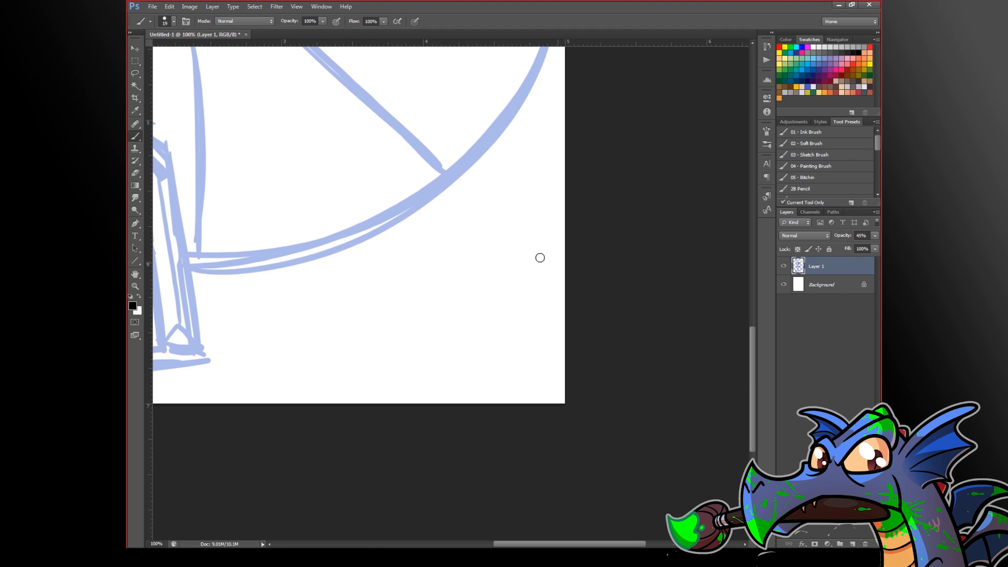
{"action": "key", "text": "ctrl+minus"}
{"action": "key", "text": "ctrl+minus"}
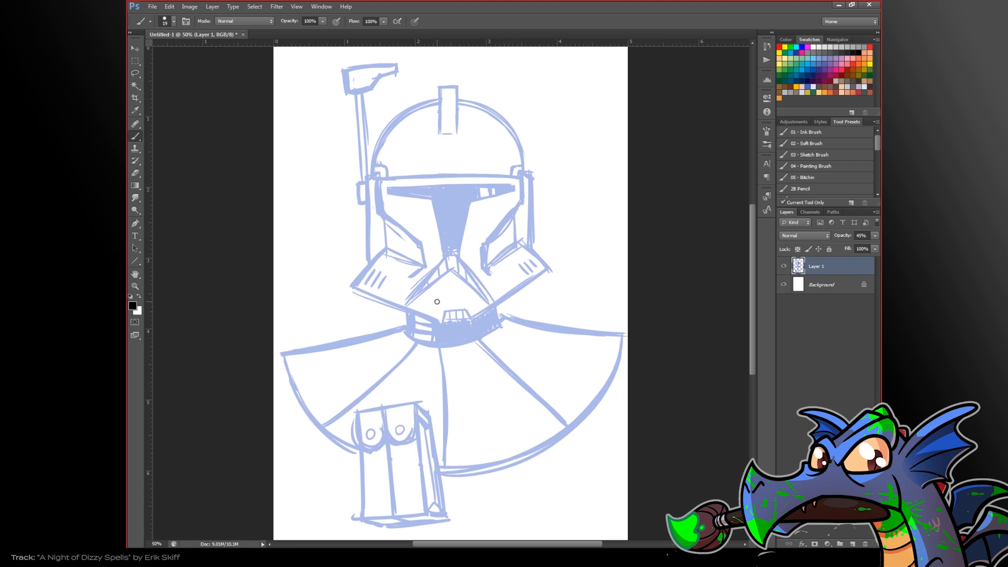
Step: Add a new empty layer above the faded sketch, with the helmet framed in view
{"action": "key", "text": "ctrl+plus"}
{"action": "left_click_drag", "start_coordinate": [449, 407], "coordinate": [448, 433]}
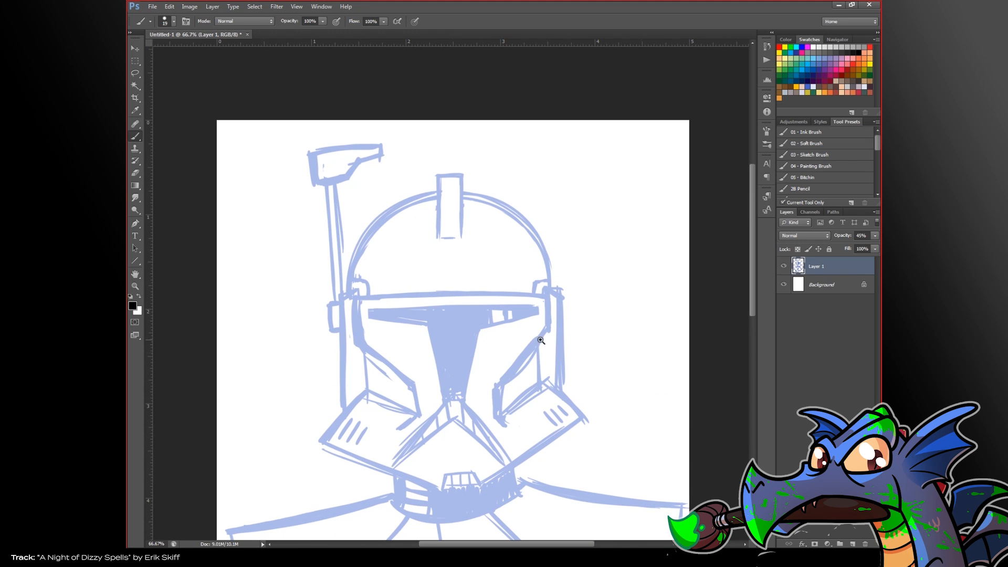
{"action": "left_click_drag", "start_coordinate": [579, 328], "coordinate": [542, 283]}
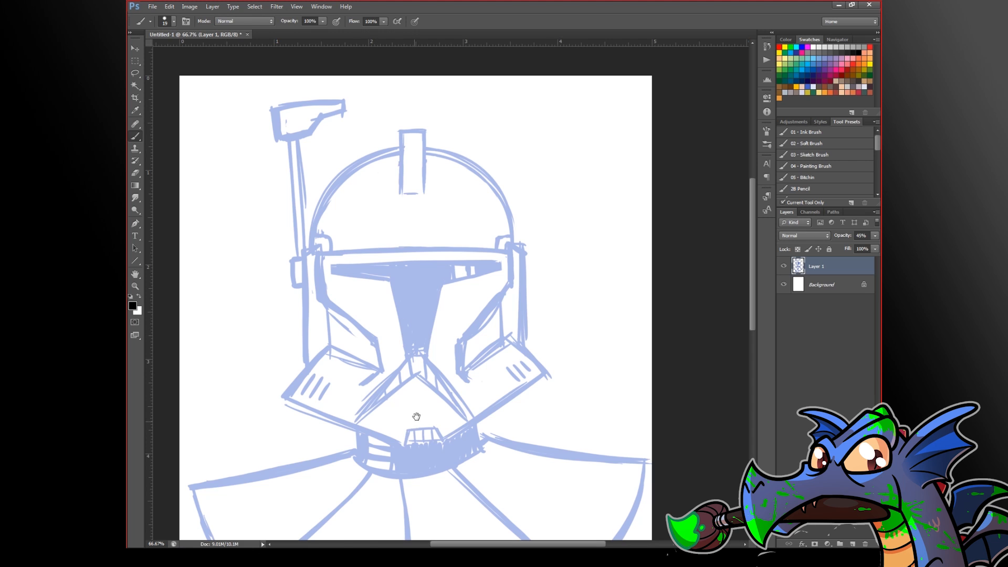
{"action": "left_click_drag", "start_coordinate": [417, 415], "coordinate": [446, 374]}
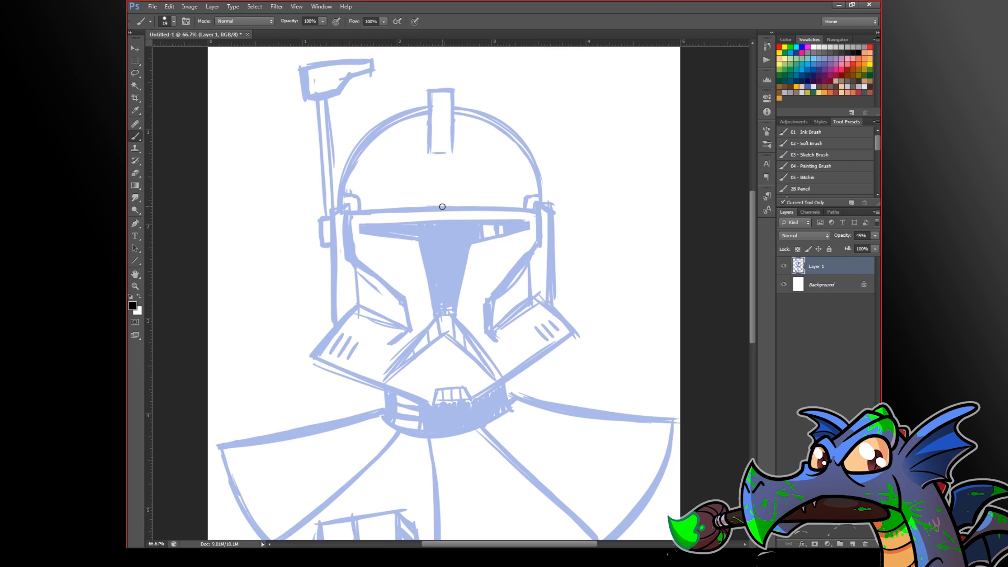
{"action": "left_click", "coordinate": [853, 544]}
Step: Paint trial loops around one half of the helmet and across the dome, and undo them
{"action": "mouse_move", "coordinate": [447, 181]}
{"action": "left_mouse_down"}
{"action": "mouse_move", "coordinate": [460, 417]}
{"action": "mouse_move", "coordinate": [584, 352]}
{"action": "mouse_move", "coordinate": [584, 206]}
{"action": "mouse_move", "coordinate": [440, 185]}
{"action": "left_mouse_up"}
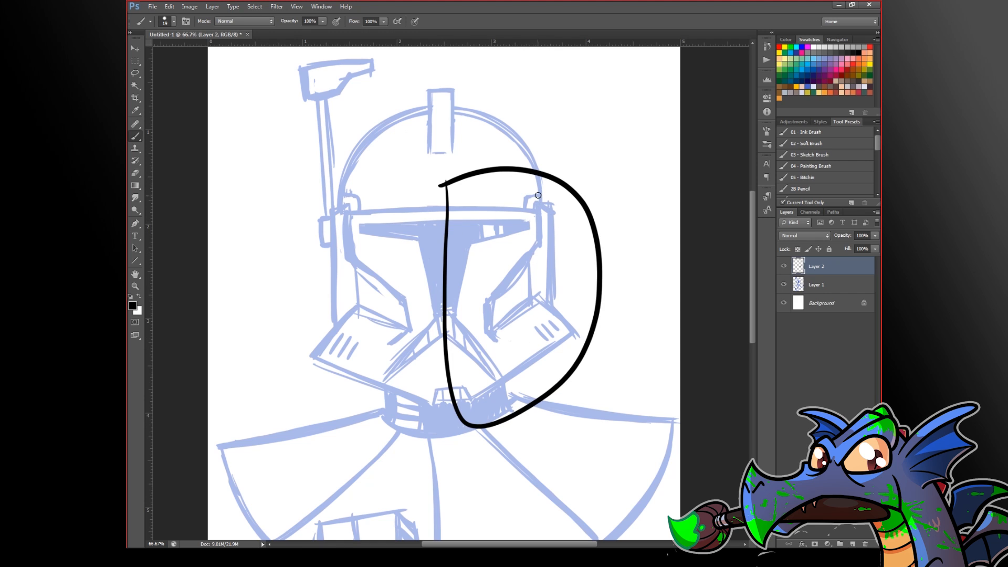
{"action": "mouse_move", "coordinate": [538, 172]}
{"action": "left_mouse_down"}
{"action": "mouse_move", "coordinate": [355, 155]}
{"action": "mouse_move", "coordinate": [341, 220]}
{"action": "left_mouse_up"}
{"action": "key", "text": "ctrl+z"}
{"action": "mouse_move", "coordinate": [548, 209]}
{"action": "left_mouse_down"}
{"action": "mouse_move", "coordinate": [459, 109]}
{"action": "mouse_move", "coordinate": [333, 190]}
{"action": "left_mouse_up"}
{"action": "key", "text": "ctrl+z"}
{"action": "key", "text": "ctrl+z"}
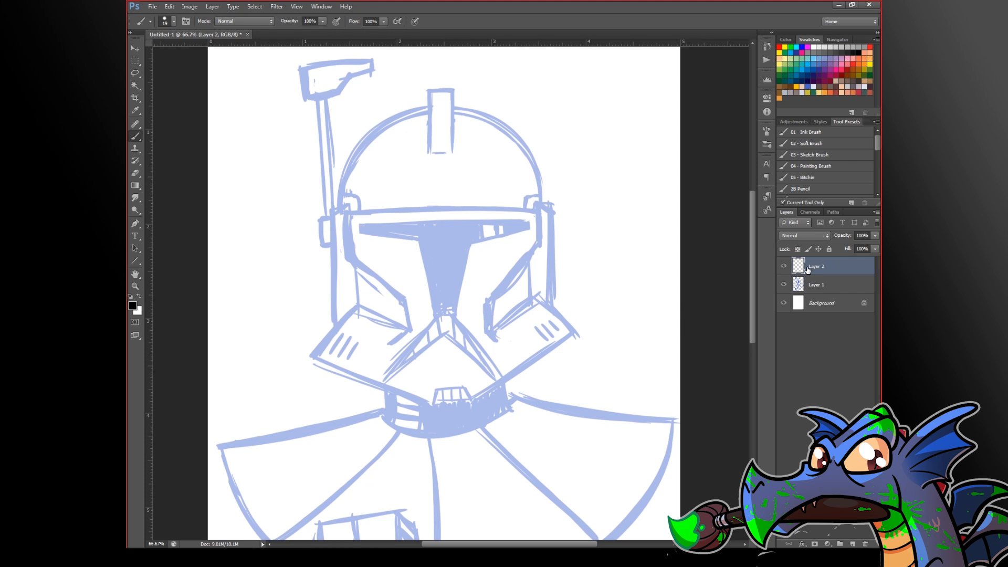
Step: Choose the Line tool and draw trial straight lines across the helmet, adjusting the line weight between them
{"action": "left_click", "coordinate": [135, 261]}
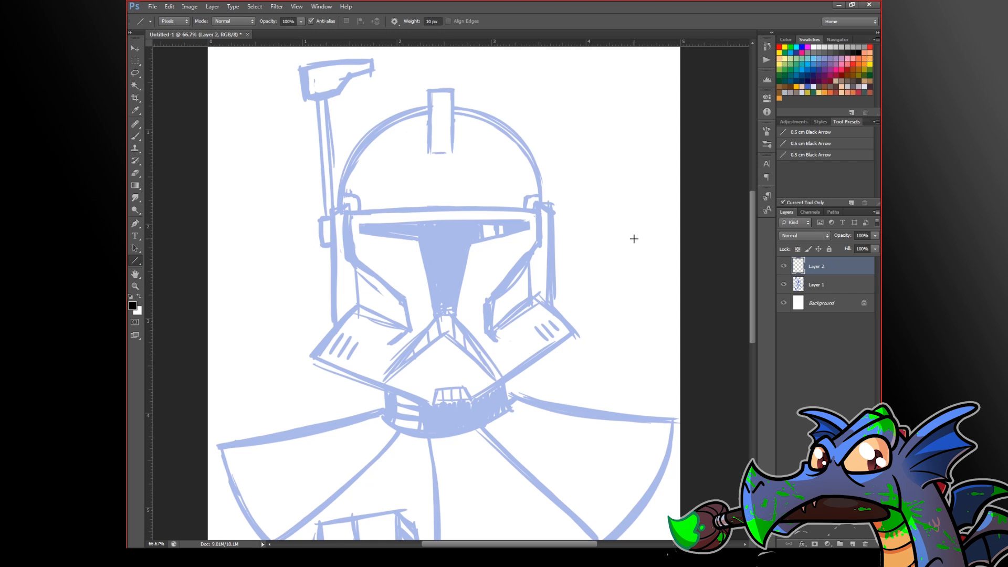
{"action": "left_click_drag", "start_coordinate": [456, 254], "coordinate": [607, 228]}
{"action": "key", "text": "ctrl+z"}
{"action": "key", "text": "bracketleft"}
{"action": "key", "text": "bracketright"}
{"action": "key", "text": "bracketright"}
{"action": "left_click_drag", "start_coordinate": [397, 167], "coordinate": [661, 138]}
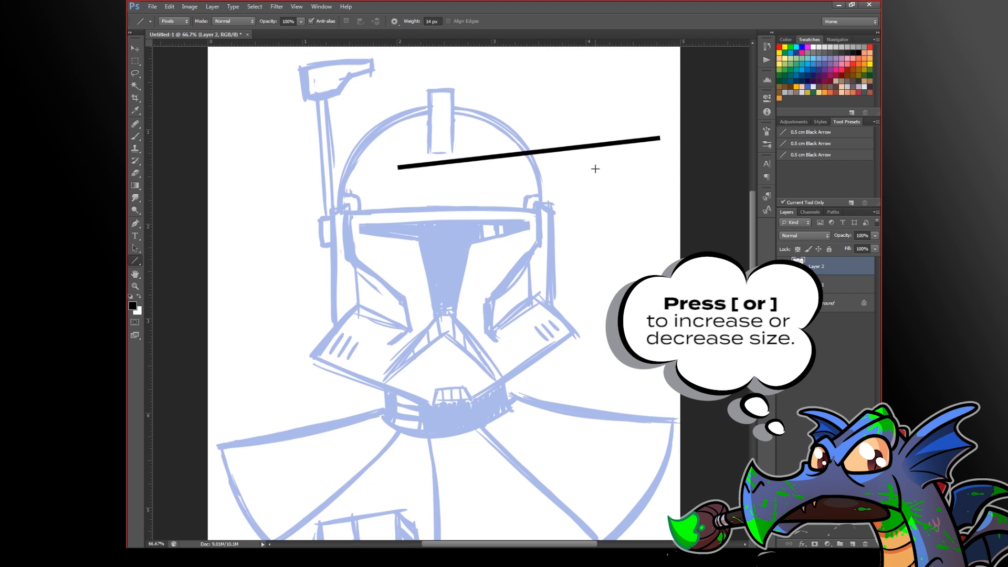
Step: Draw a much thicker trial line across the visor and a thinner one across the face
{"action": "key", "text": "bracketright"}
{"action": "key", "text": "bracketright"}
{"action": "key", "text": "bracketright"}
{"action": "key", "text": "bracketright"}
{"action": "left_click_drag", "start_coordinate": [387, 224], "coordinate": [682, 183]}
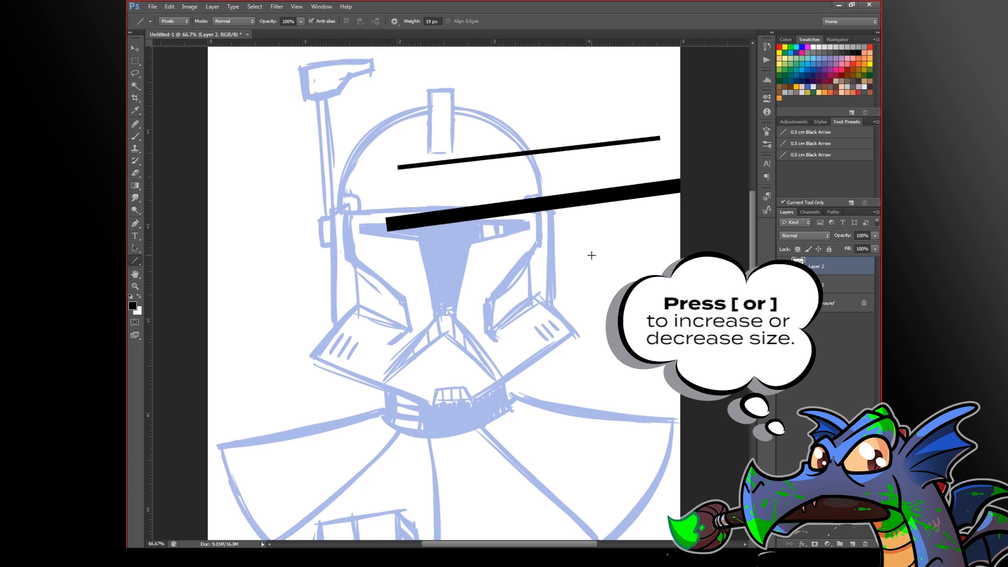
{"action": "key", "text": "bracketleft"}
{"action": "key", "text": "bracketleft"}
{"action": "key", "text": "bracketleft"}
{"action": "left_click_drag", "start_coordinate": [631, 240], "coordinate": [248, 331]}
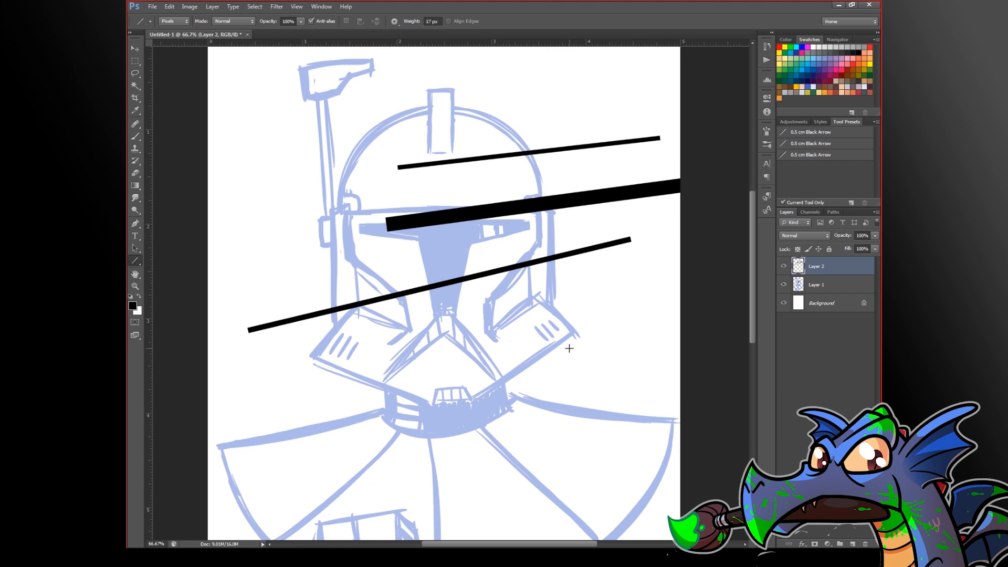
Step: Undo the three trial lines across the helmet
{"action": "key", "text": "ctrl+alt+z"}
{"action": "key", "text": "ctrl+alt+z"}
{"action": "key", "text": "ctrl+alt+z"}
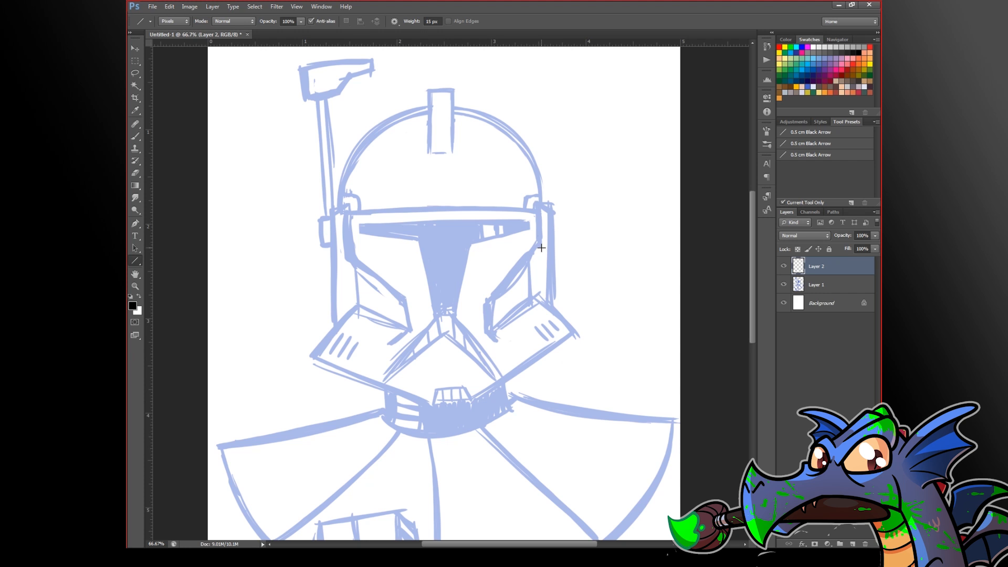
Step: Draw a straight horizontal black line at 15 px weight along the brow edge above the visor
{"action": "left_click", "coordinate": [518, 199], "text": "ctrl"}
{"action": "left_click", "coordinate": [518, 198], "text": "ctrl"}
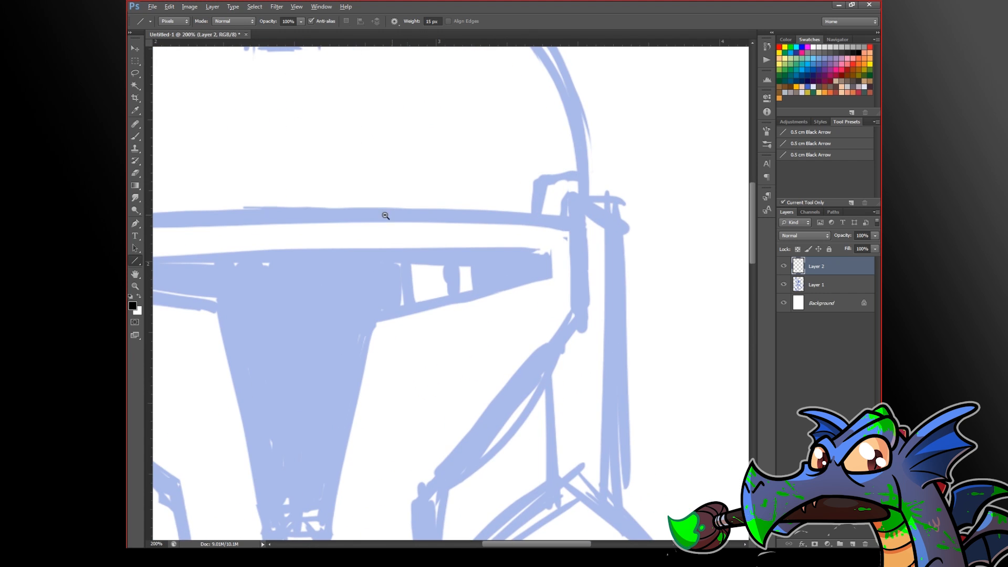
{"action": "left_click", "coordinate": [397, 215], "text": "alt"}
{"action": "left_click_drag", "start_coordinate": [329, 214], "coordinate": [479, 213]}
{"action": "left_click", "coordinate": [426, 329], "text": "ctrl"}
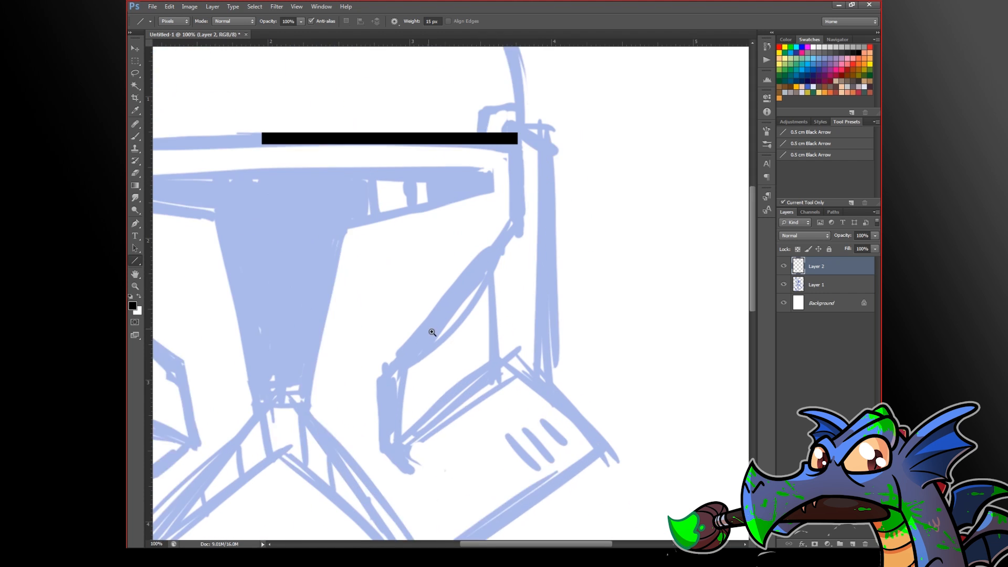
Step: Draw straight 15 px lines down the outer visor frame, diagonally in along the cheek and down its short inner edge
{"action": "mouse_move", "coordinate": [367, 386]}
{"action": "left_mouse_down"}
{"action": "mouse_move", "coordinate": [538, 199]}
{"action": "mouse_move", "coordinate": [519, 395]}
{"action": "mouse_move", "coordinate": [528, 390]}
{"action": "left_mouse_up"}
{"action": "left_click", "coordinate": [535, 148], "text": "ctrl"}
{"action": "key", "text": "space"}
{"action": "left_click_drag", "start_coordinate": [532, 460], "coordinate": [630, 186]}
{"action": "mouse_move", "coordinate": [466, 390]}
{"action": "left_mouse_down"}
{"action": "mouse_move", "coordinate": [547, 241]}
{"action": "mouse_move", "coordinate": [563, 293]}
{"action": "left_mouse_up"}
{"action": "left_click_drag", "start_coordinate": [479, 418], "coordinate": [471, 279]}
Step: Brush a tapered black stroke through the lower corner of the cheek outline, undoing and redrawing it with a longer overshoot
{"action": "key", "text": "b"}
{"action": "left_click_drag", "start_coordinate": [547, 462], "coordinate": [472, 420]}
{"action": "key", "text": "ctrl+z"}
{"action": "left_click_drag", "start_coordinate": [560, 469], "coordinate": [471, 419]}
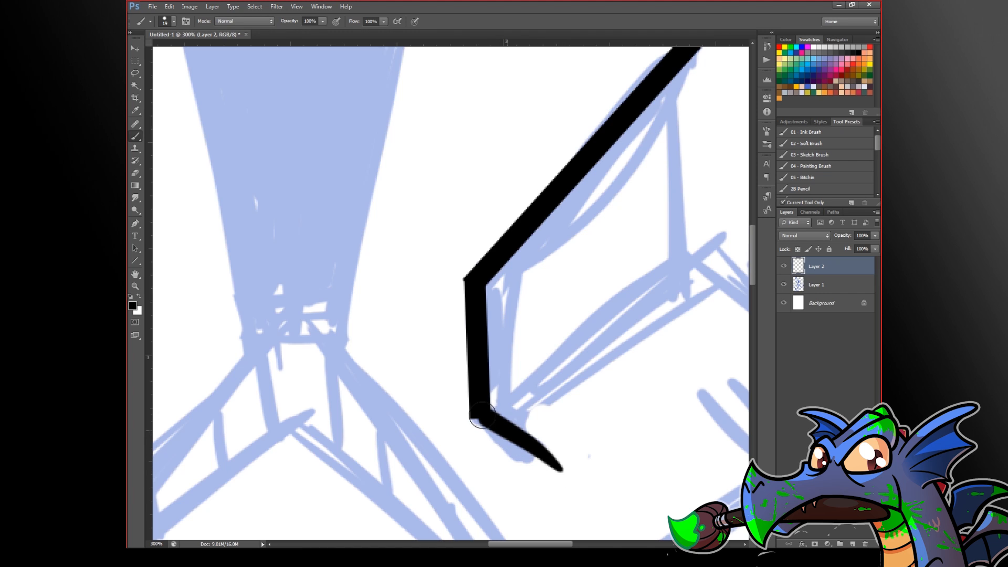
{"action": "key", "text": "ctrl+z"}
{"action": "left_click_drag", "start_coordinate": [576, 477], "coordinate": [384, 375]}
{"action": "key", "text": "ctrl+z"}
{"action": "left_click_drag", "start_coordinate": [579, 478], "coordinate": [405, 378]}
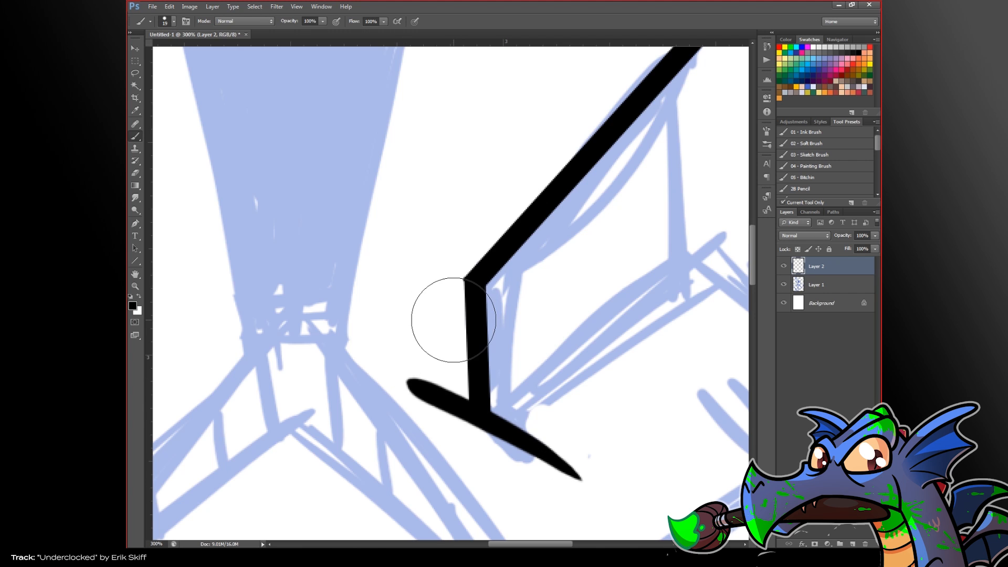
Step: Erase the part of the tapered stroke that overshoots the cheek outline, using a smaller eraser tip
{"action": "key", "text": "bracketleft"}
{"action": "key", "text": "bracketleft"}
{"action": "key", "text": "bracketleft"}
{"action": "key", "text": "bracketleft"}
{"action": "key", "text": "bracketleft"}
{"action": "left_click_drag", "start_coordinate": [457, 266], "coordinate": [466, 439]}
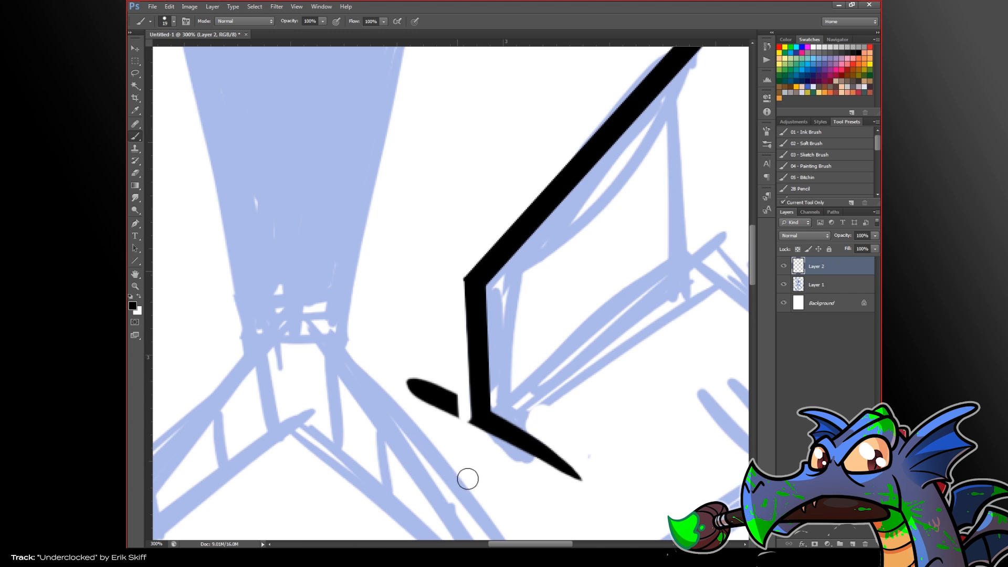
{"action": "mouse_move", "coordinate": [456, 261]}
{"action": "left_mouse_down"}
{"action": "mouse_move", "coordinate": [454, 450]}
{"action": "mouse_move", "coordinate": [426, 357]}
{"action": "mouse_move", "coordinate": [405, 407]}
{"action": "left_mouse_up"}
{"action": "scroll", "coordinate": [531, 331], "scroll_direction": "down", "scroll_amount": 3}
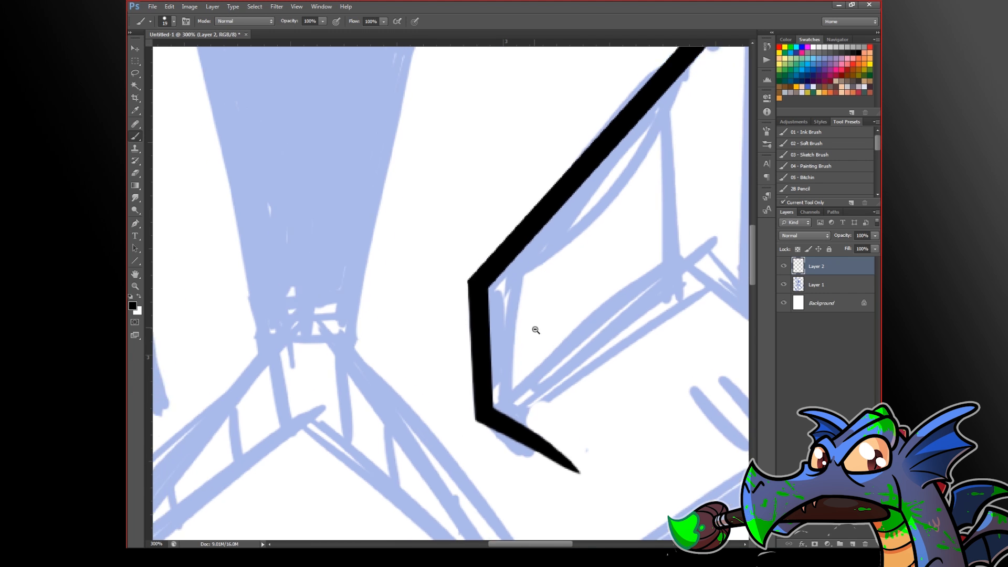
{"action": "scroll", "coordinate": [549, 332], "scroll_direction": "up", "scroll_amount": 3}
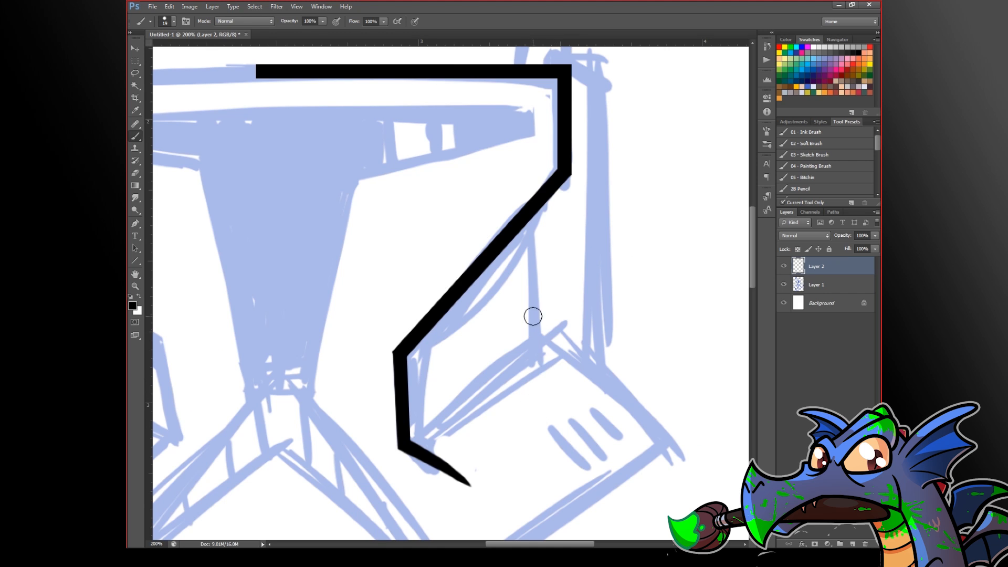
Step: Close the triangular cheek panel with a straight vertical line and a diagonal line back to its lower corner
{"action": "left_click_drag", "start_coordinate": [551, 232], "coordinate": [565, 402]}
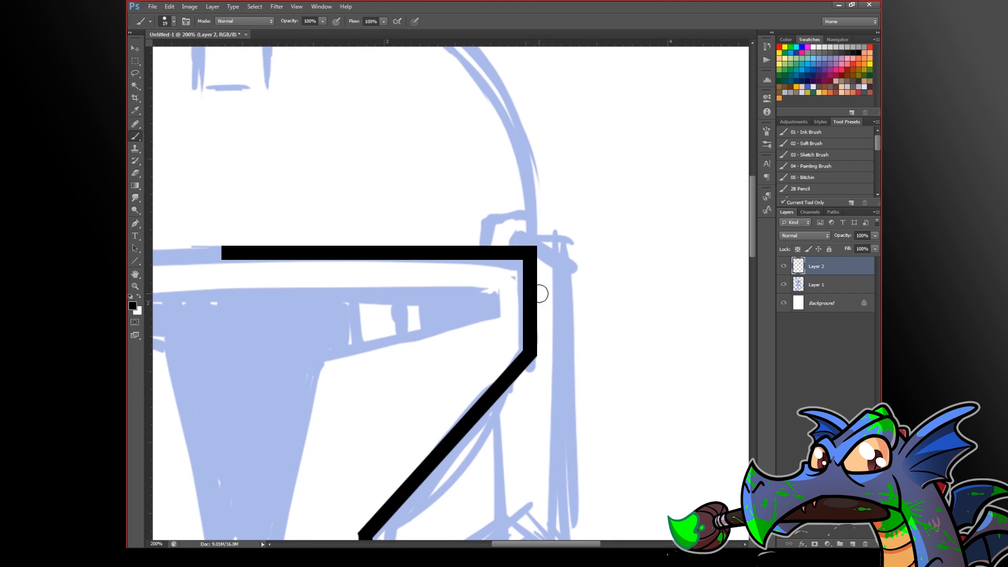
{"action": "left_click", "coordinate": [135, 261]}
{"action": "left_click_drag", "start_coordinate": [489, 303], "coordinate": [518, 104]}
{"action": "mouse_move", "coordinate": [399, 426]}
{"action": "left_mouse_down"}
{"action": "mouse_move", "coordinate": [500, 362]}
{"action": "mouse_move", "coordinate": [541, 319]}
{"action": "mouse_move", "coordinate": [533, 323]}
{"action": "mouse_move", "coordinate": [533, 181]}
{"action": "left_mouse_up"}
{"action": "key", "text": "ctrl+minus"}
{"action": "key", "text": "ctrl+minus"}
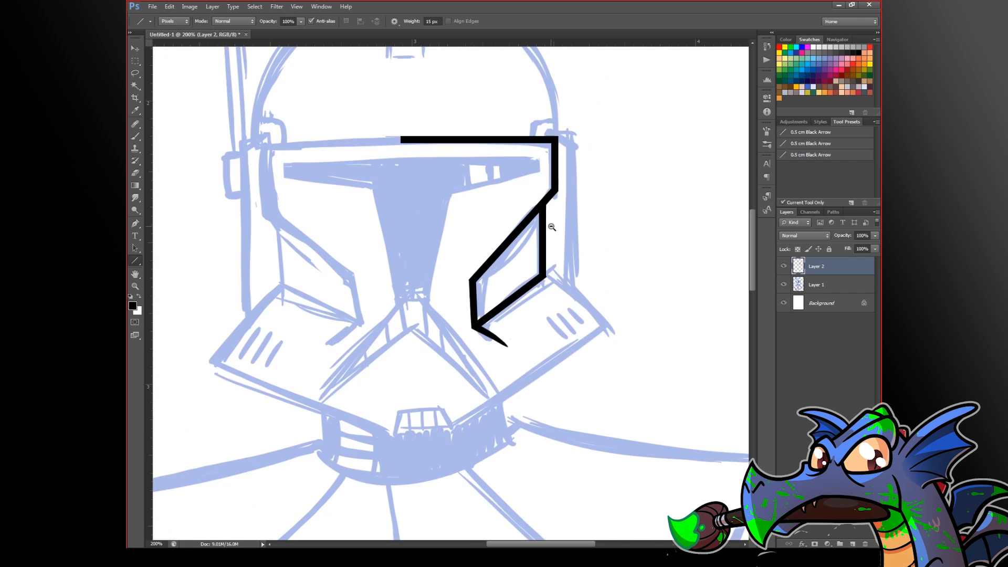
Step: Check the document's pixel dimensions and resolution in the Image Size settings without changing them
{"action": "left_click", "coordinate": [152, 7]}
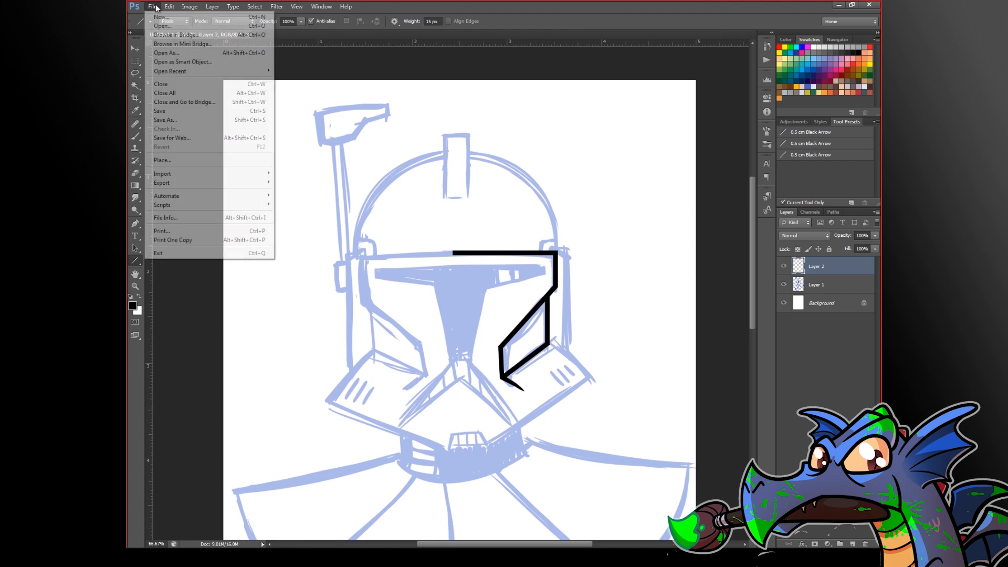
{"action": "mouse_move", "coordinate": [193, 10]}
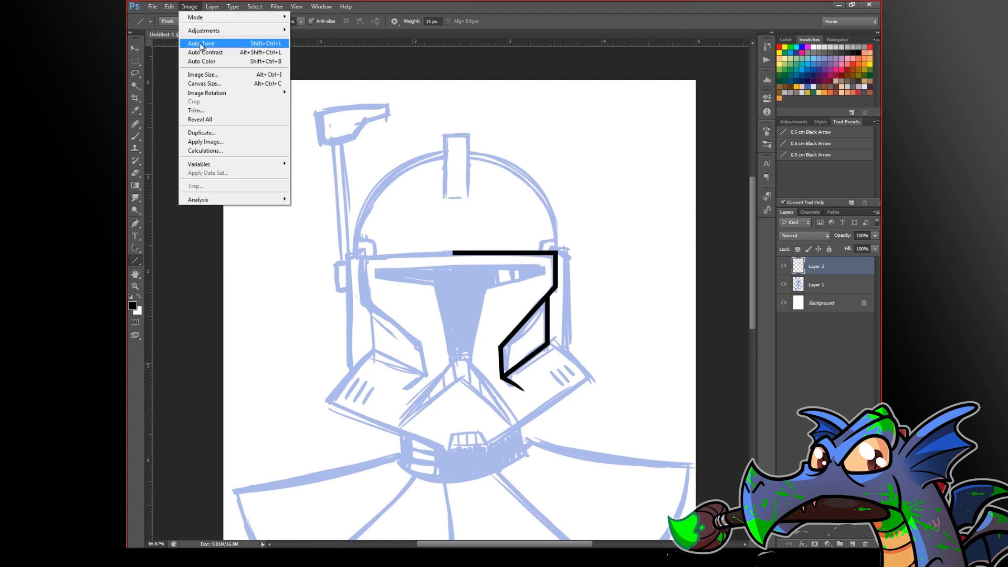
{"action": "left_click", "coordinate": [216, 75]}
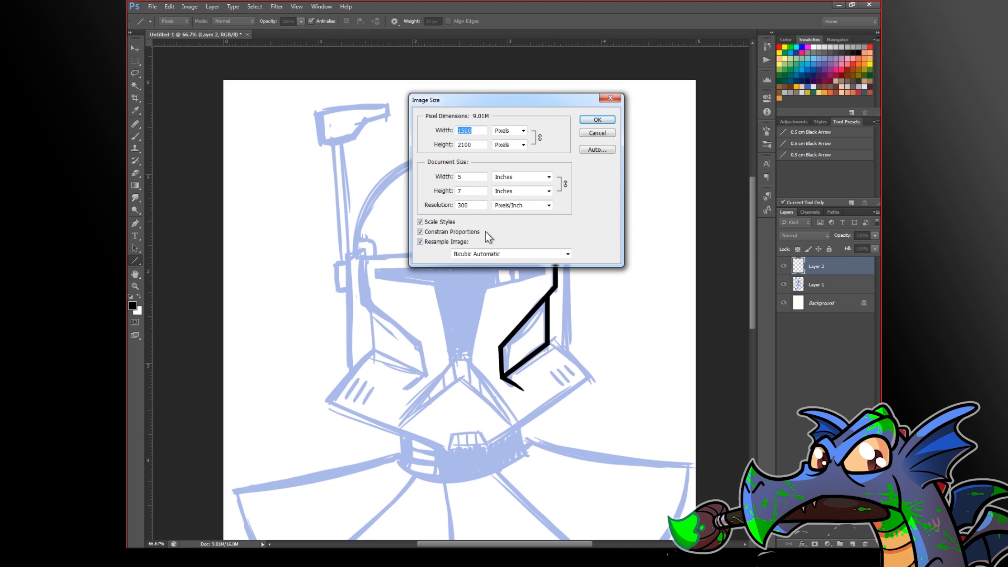
{"action": "left_click", "coordinate": [599, 134]}
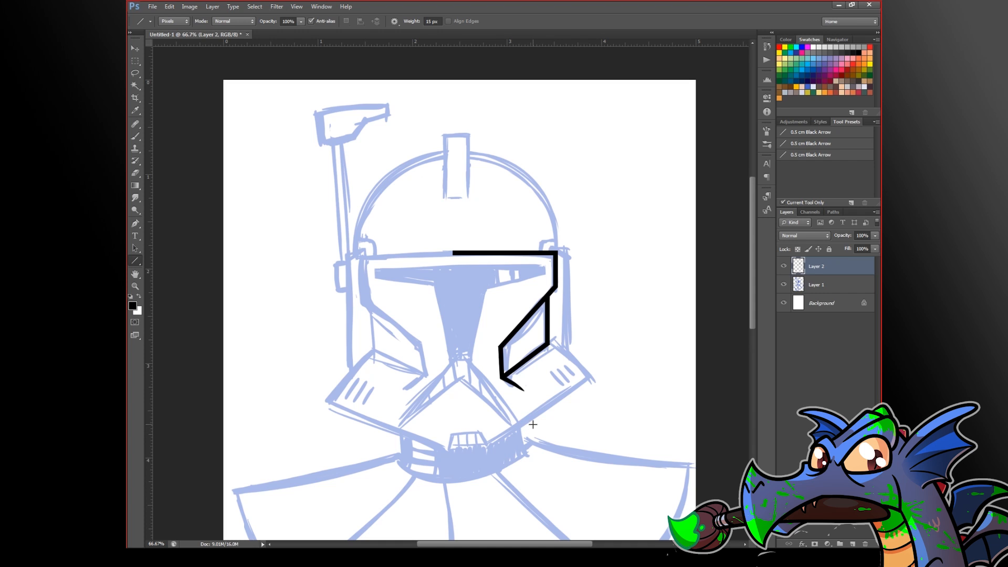
Step: Draw a straight diagonal black line along the lower edge of the jaw, from the chin to the outer jaw corner
{"action": "left_click", "coordinate": [547, 407], "text": "ctrl"}
{"action": "left_click", "coordinate": [547, 407], "text": "ctrl"}
{"action": "left_click_drag", "start_coordinate": [549, 419], "coordinate": [522, 344]}
{"action": "mouse_move", "coordinate": [331, 455]}
{"action": "left_mouse_down"}
{"action": "mouse_move", "coordinate": [663, 235]}
{"action": "mouse_move", "coordinate": [604, 387]}
{"action": "left_mouse_up"}
{"action": "left_click", "coordinate": [603, 388], "text": "ctrl"}
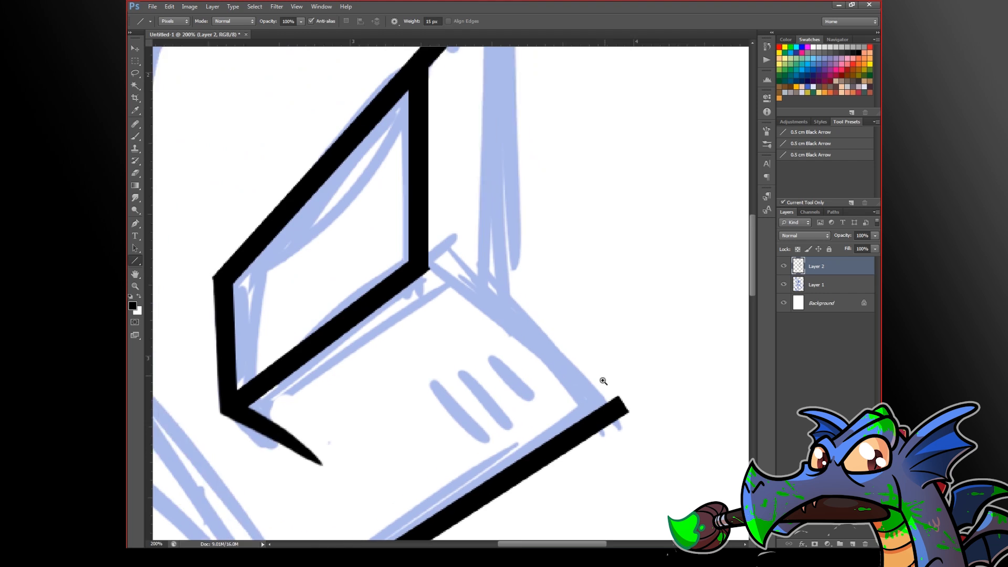
Step: Brush a curved stroke from the cheek panel down to the outer jaw corner and erase the overshooting ends
{"action": "key", "text": "b"}
{"action": "left_click_drag", "start_coordinate": [414, 254], "coordinate": [655, 497]}
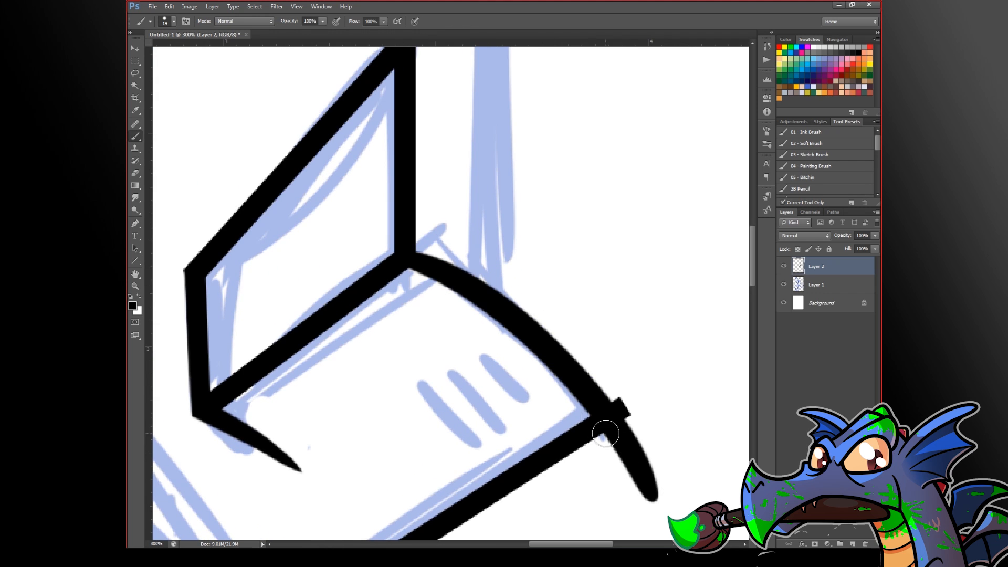
{"action": "left_click_drag", "start_coordinate": [621, 394], "coordinate": [634, 422]}
{"action": "mouse_move", "coordinate": [589, 457]}
{"action": "left_mouse_down"}
{"action": "mouse_move", "coordinate": [650, 420]}
{"action": "mouse_move", "coordinate": [601, 445]}
{"action": "mouse_move", "coordinate": [633, 424]}
{"action": "mouse_move", "coordinate": [634, 484]}
{"action": "mouse_move", "coordinate": [652, 498]}
{"action": "left_mouse_up"}
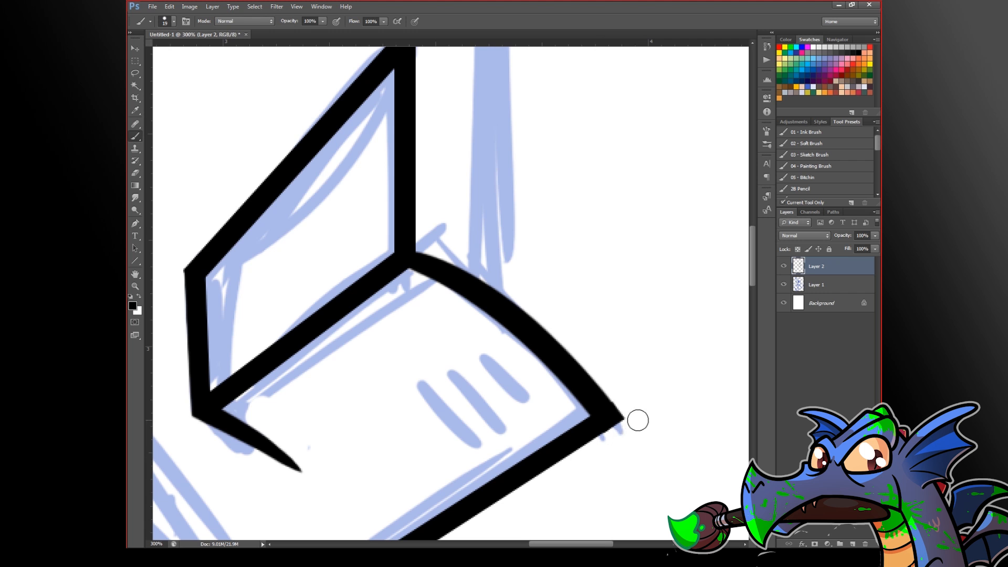
Step: Examine the inked half of the helmet at full-figure scale and up close around the chin
{"action": "left_click", "coordinate": [620, 441], "text": "alt"}
{"action": "left_click", "coordinate": [620, 442], "text": "alt"}
{"action": "left_click", "coordinate": [620, 442], "text": "alt"}
{"action": "left_click", "coordinate": [623, 443], "text": "alt"}
{"action": "left_click", "coordinate": [625, 446], "text": "alt"}
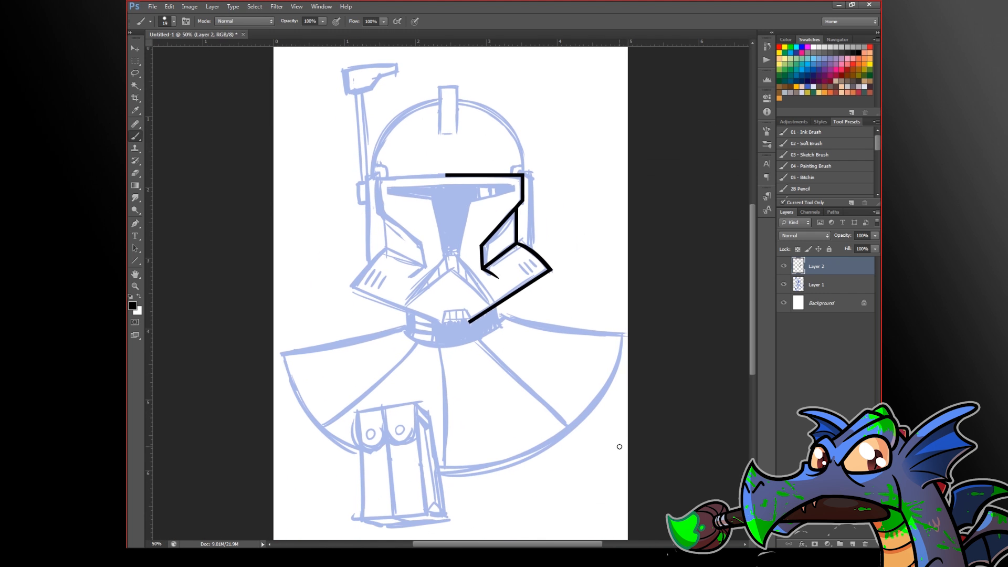
{"action": "left_click", "coordinate": [464, 315], "text": "ctrl"}
{"action": "left_click", "coordinate": [465, 314], "text": "ctrl"}
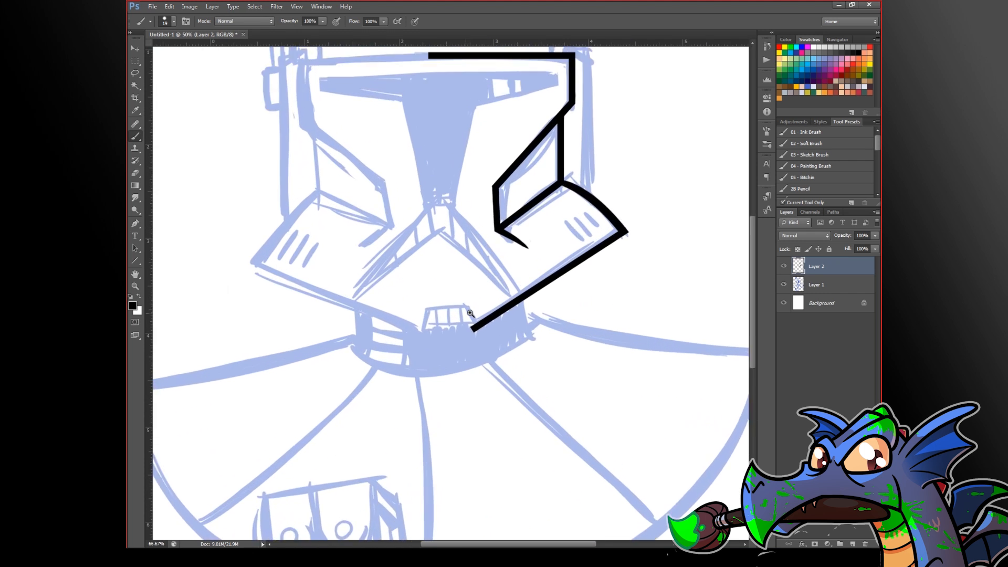
{"action": "left_click", "coordinate": [465, 314], "text": "ctrl"}
{"action": "left_click", "coordinate": [465, 314], "text": "ctrl"}
{"action": "left_click", "coordinate": [552, 345], "text": "alt"}
{"action": "left_click", "coordinate": [552, 345], "text": "alt"}
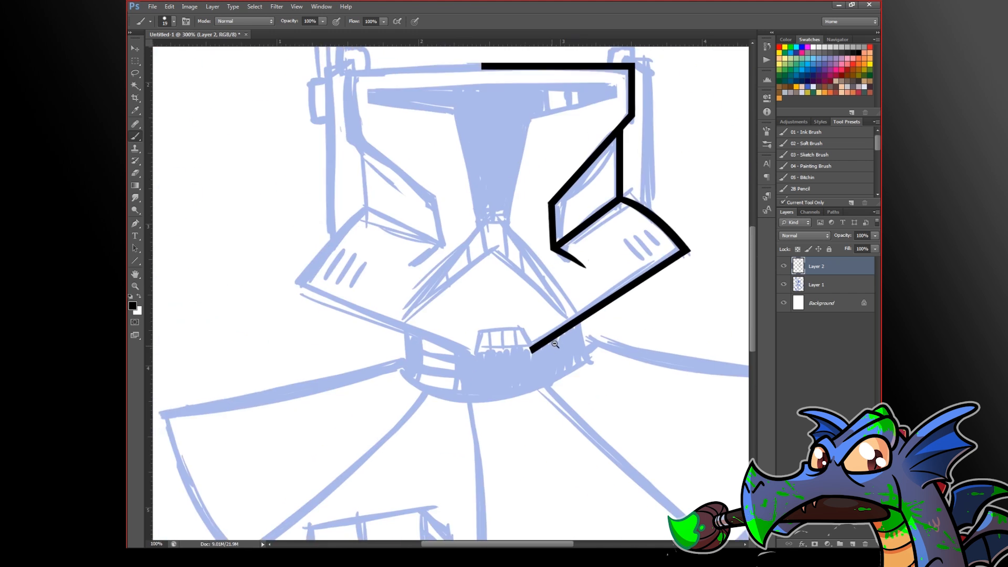
{"action": "left_click", "coordinate": [578, 420], "text": "alt"}
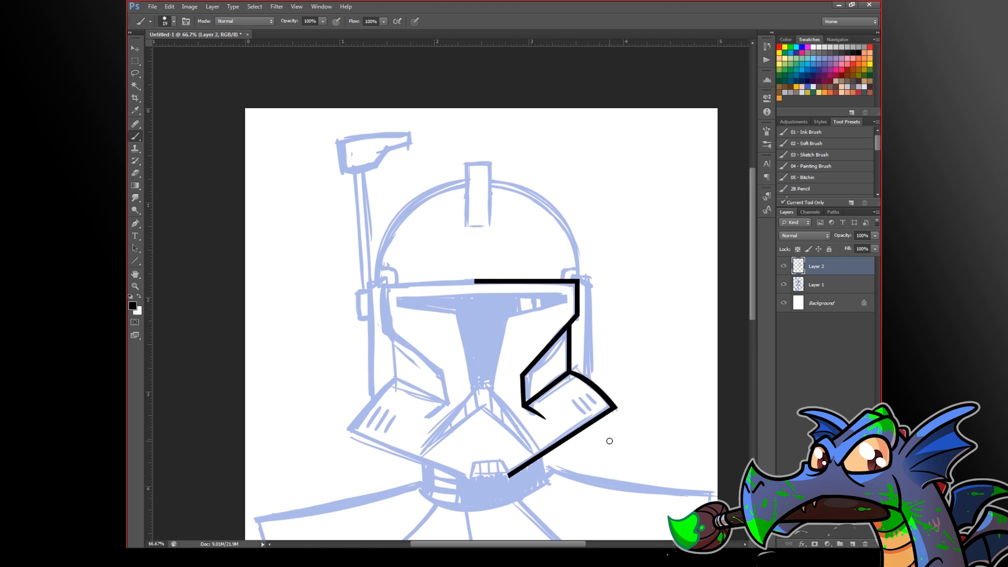
Step: Draw a short slanted 15 px line across the outer end of the brow line with the Line tool
{"action": "left_click", "coordinate": [587, 322], "text": "ctrl"}
{"action": "left_click", "coordinate": [587, 322], "text": "ctrl"}
{"action": "left_click", "coordinate": [587, 321], "text": "ctrl"}
{"action": "left_click_drag", "start_coordinate": [584, 450], "coordinate": [545, 401]}
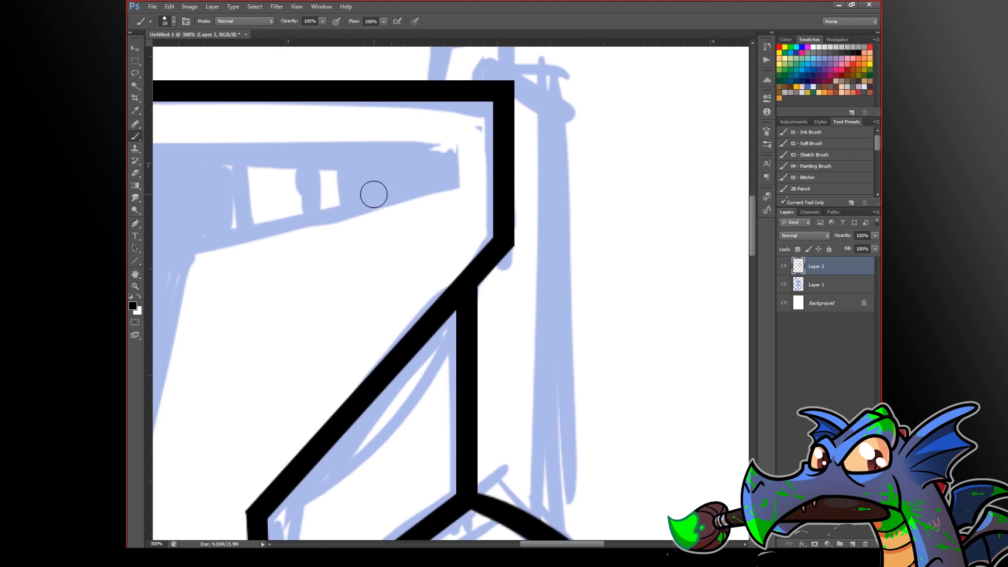
{"action": "left_click", "coordinate": [138, 259]}
{"action": "scroll", "coordinate": [543, 221], "scroll_direction": "up", "scroll_amount": 2}
{"action": "left_click_drag", "start_coordinate": [456, 108], "coordinate": [546, 169]}
Step: Draw a straight vertical line from the slanted line's outer end down to the jaw curve, undoing the first try
{"action": "left_click", "coordinate": [556, 260], "text": "alt"}
{"action": "left_click_drag", "start_coordinate": [557, 255], "coordinate": [556, 224]}
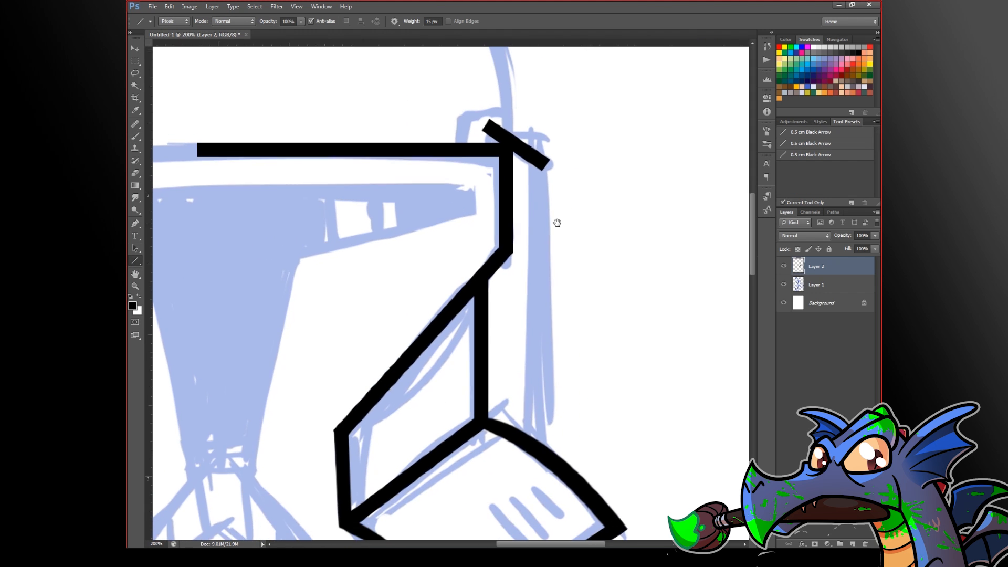
{"action": "left_click_drag", "start_coordinate": [544, 166], "coordinate": [543, 453]}
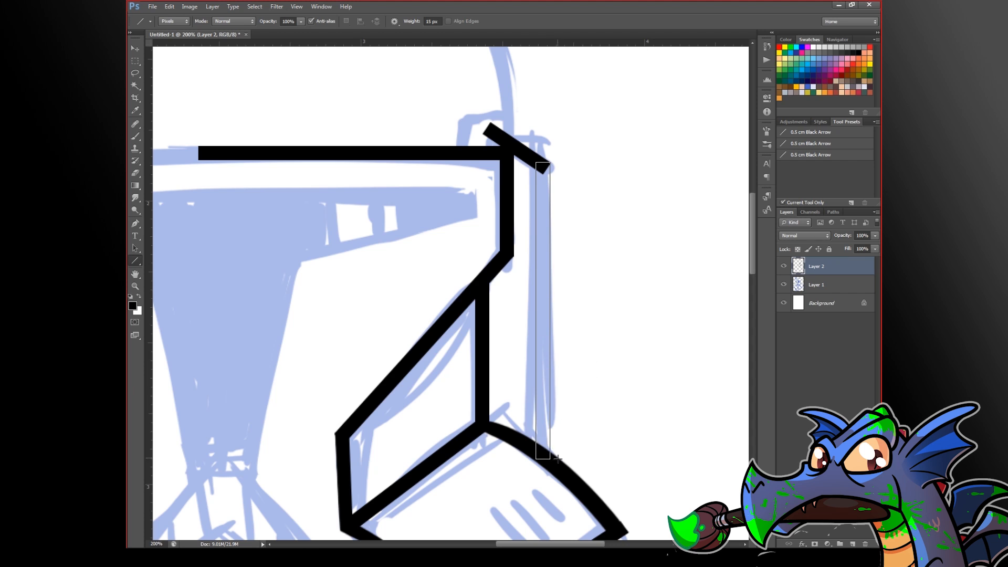
{"action": "key", "text": "ctrl+z"}
{"action": "left_click_drag", "start_coordinate": [544, 166], "coordinate": [551, 452]}
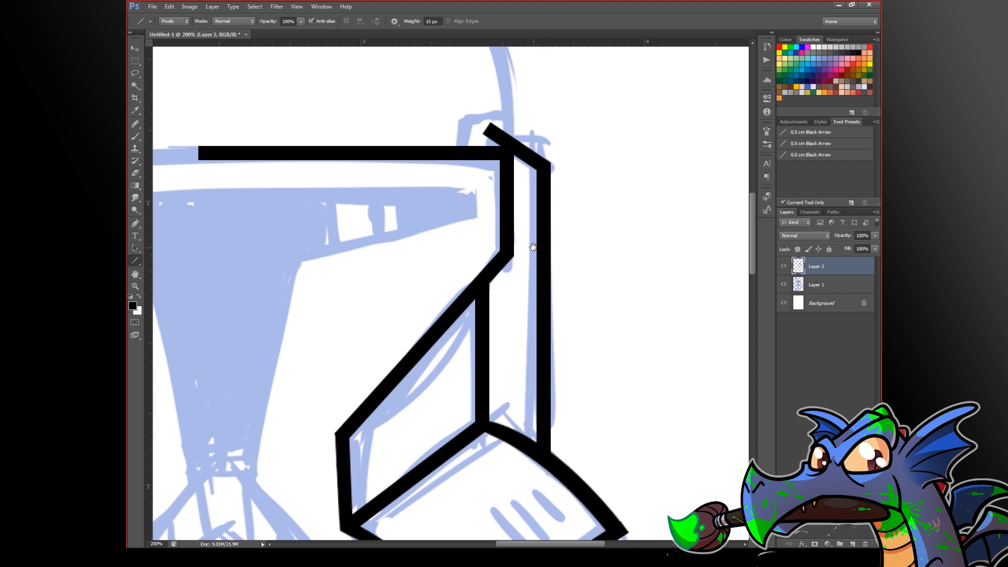
Step: Brush a short stroke joining the inner end of the slanted line to the brow line
{"action": "left_click_drag", "start_coordinate": [534, 249], "coordinate": [613, 423]}
{"action": "key", "text": "b"}
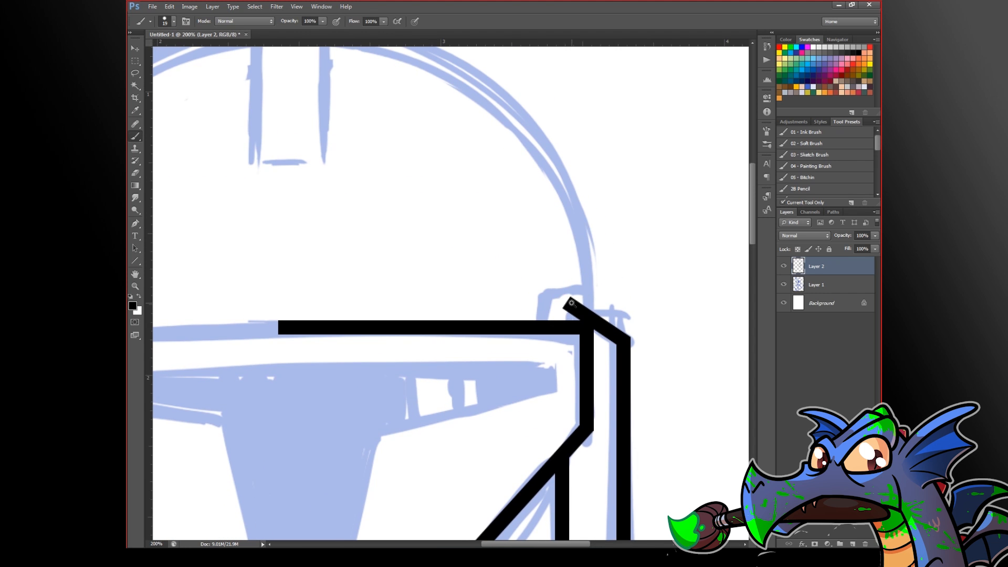
{"action": "left_click", "coordinate": [571, 303], "text": "ctrl"}
{"action": "left_click", "coordinate": [571, 303], "text": "ctrl"}
{"action": "mouse_move", "coordinate": [556, 341]}
{"action": "left_mouse_down"}
{"action": "mouse_move", "coordinate": [570, 298]}
{"action": "mouse_move", "coordinate": [558, 334]}
{"action": "left_mouse_up"}
{"action": "key", "text": "ctrl+z"}
{"action": "left_click", "coordinate": [597, 281], "text": "alt"}
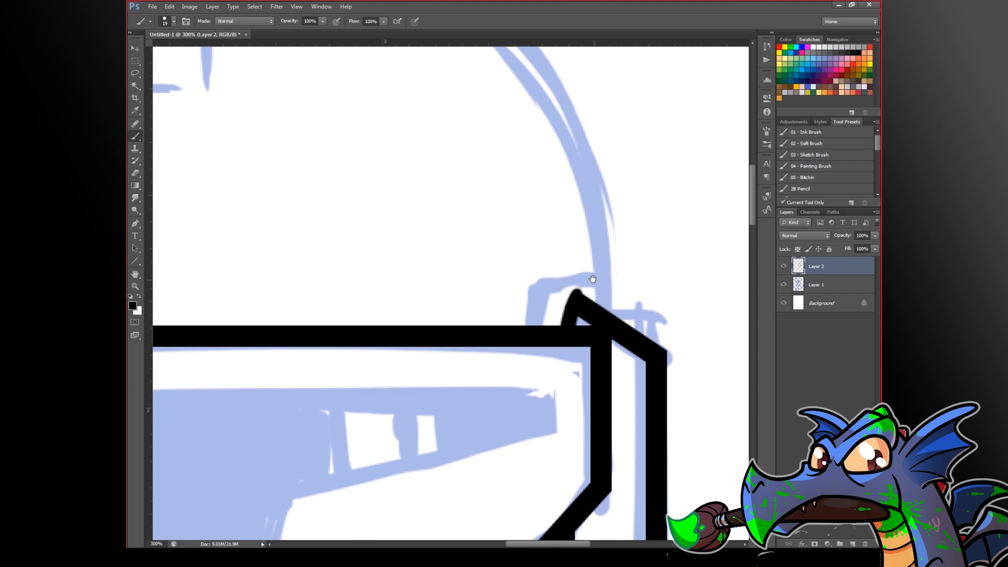
Step: Brush the bracket-shaped outline of the small cap above the brow's outer end, redrawing the first attempt
{"action": "mouse_move", "coordinate": [514, 335]}
{"action": "left_mouse_down"}
{"action": "mouse_move", "coordinate": [540, 283]}
{"action": "mouse_move", "coordinate": [634, 273]}
{"action": "mouse_move", "coordinate": [531, 276]}
{"action": "mouse_move", "coordinate": [512, 331]}
{"action": "left_mouse_up"}
{"action": "key", "text": "ctrl+z"}
{"action": "left_click", "coordinate": [620, 293], "text": "alt"}
{"action": "left_click", "coordinate": [620, 293], "text": "alt"}
{"action": "left_click", "coordinate": [620, 293], "text": "alt"}
{"action": "left_click", "coordinate": [620, 280]}
{"action": "left_click", "coordinate": [619, 280]}
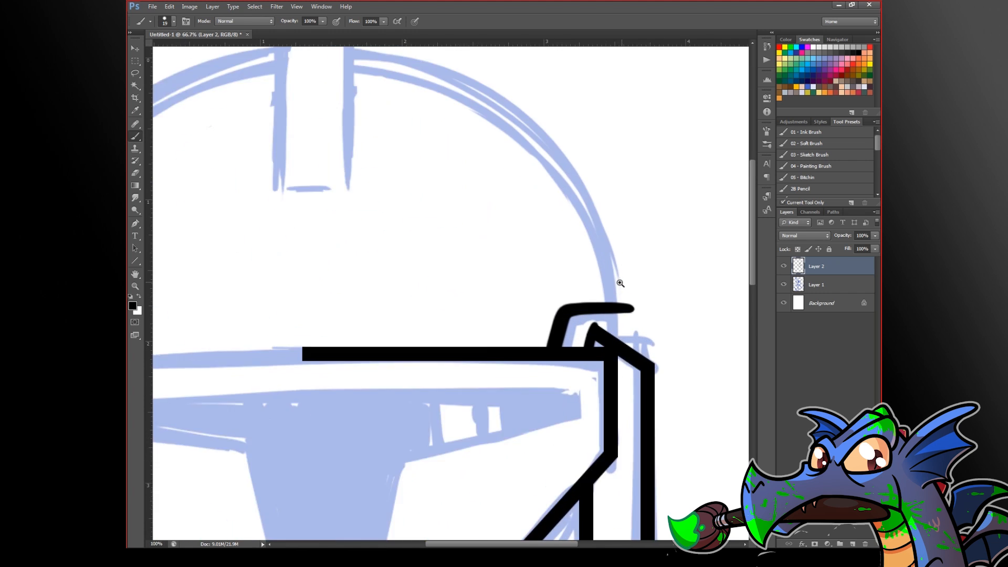
Step: Erase the rough edge and rounded tip of the short stroke inside the cap
{"action": "left_click", "coordinate": [620, 280]}
{"action": "left_click", "coordinate": [620, 280]}
{"action": "left_click_drag", "start_coordinate": [555, 360], "coordinate": [551, 401]}
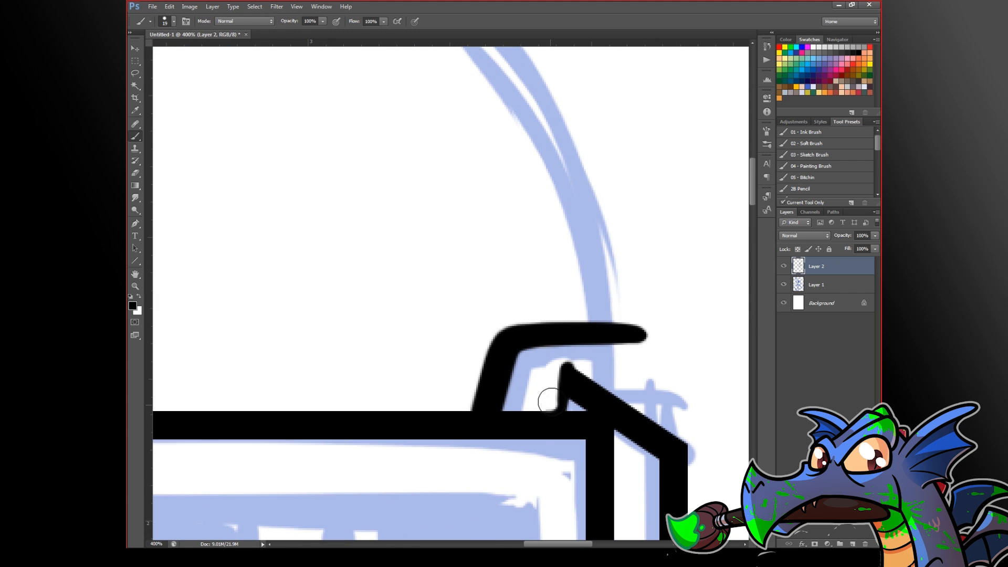
{"action": "left_click_drag", "start_coordinate": [567, 360], "coordinate": [577, 361]}
Step: Close the outer side of the cap with a vertical brush stroke and trim the overhanging end of its top line
{"action": "scroll", "coordinate": [604, 361], "scroll_direction": "down", "scroll_amount": 4}
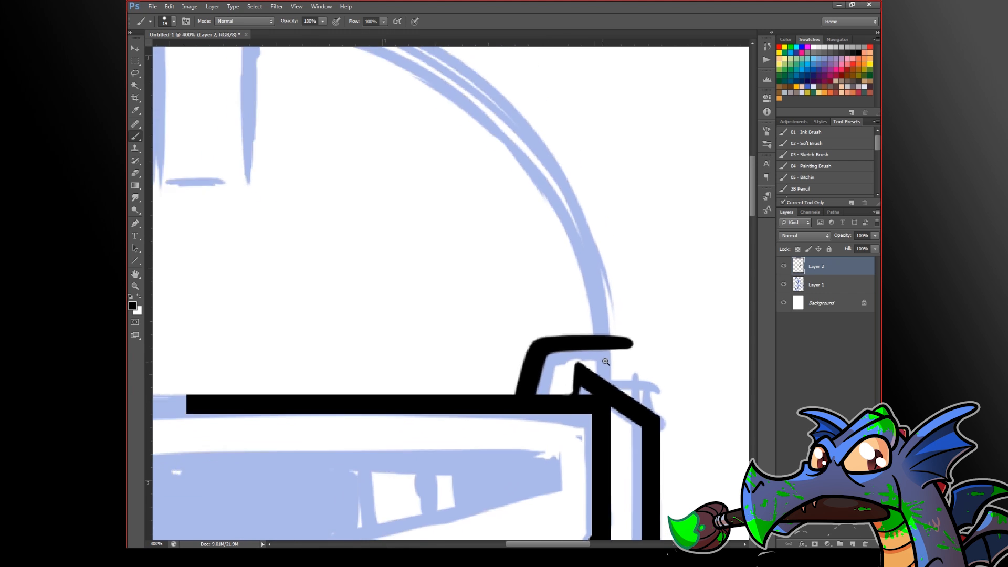
{"action": "scroll", "coordinate": [600, 365], "scroll_direction": "up", "scroll_amount": 4}
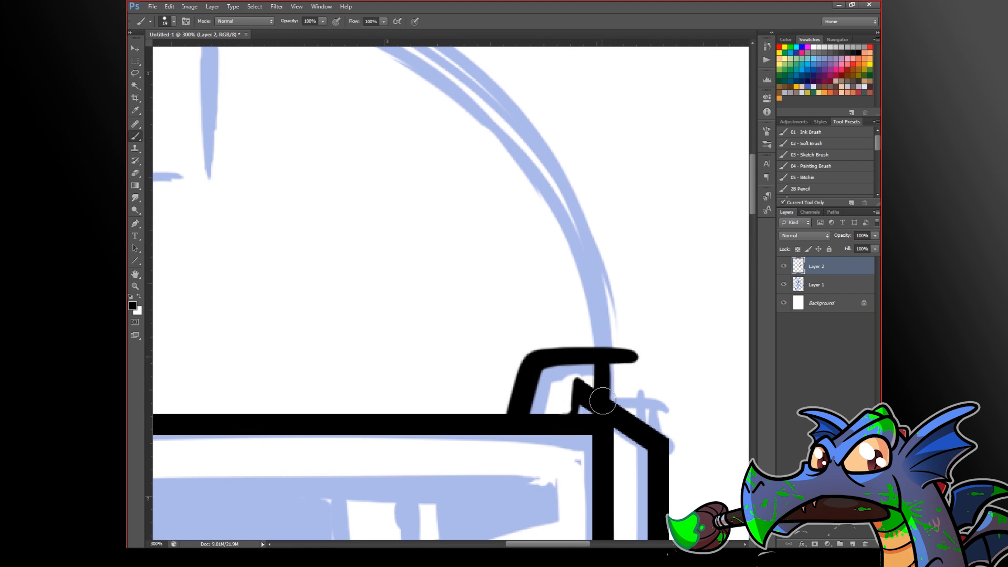
{"action": "key", "text": "ctrl+z"}
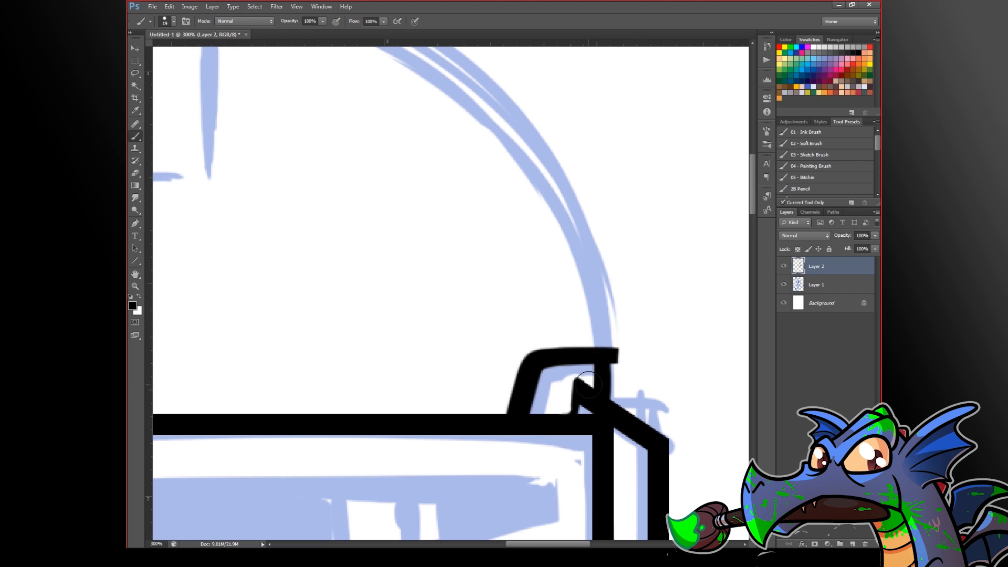
{"action": "left_click", "coordinate": [617, 363], "text": "alt"}
{"action": "left_click", "coordinate": [609, 389], "text": "alt"}
{"action": "left_click", "coordinate": [609, 389], "text": "alt"}
{"action": "left_click", "coordinate": [609, 389], "text": "alt"}
{"action": "left_click_drag", "start_coordinate": [638, 466], "coordinate": [636, 353]}
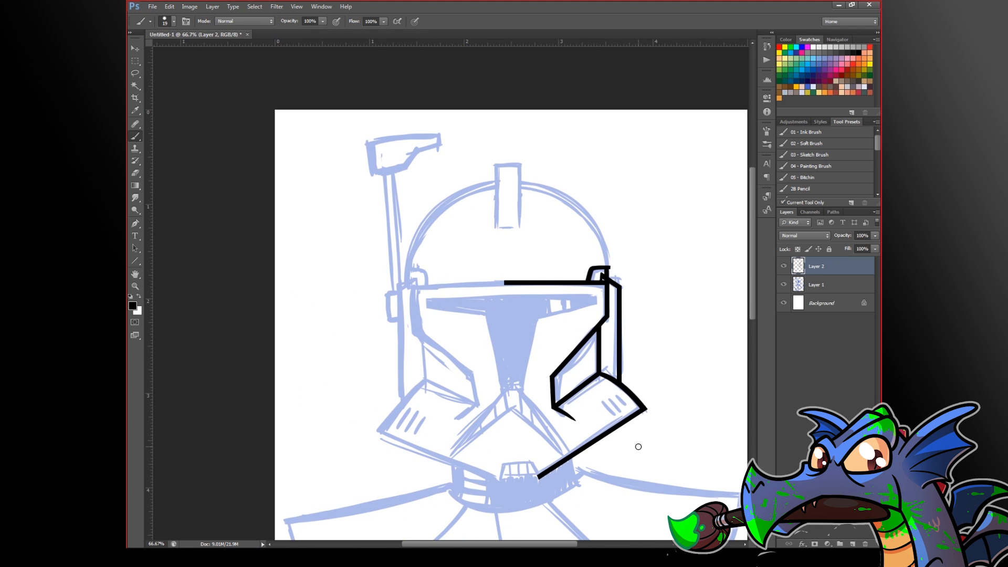
Step: Add a new layer and brush three long diagonal strokes over the vent marks on the jaw
{"action": "left_click", "coordinate": [615, 413], "text": "ctrl"}
{"action": "left_click", "coordinate": [622, 416], "text": "ctrl"}
{"action": "left_click", "coordinate": [622, 416], "text": "ctrl"}
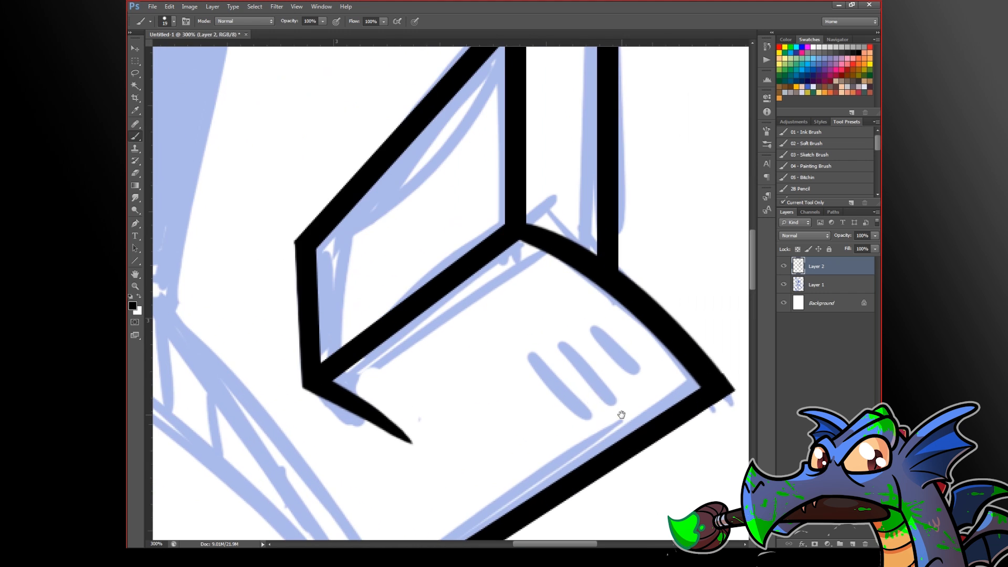
{"action": "left_click", "coordinate": [853, 544]}
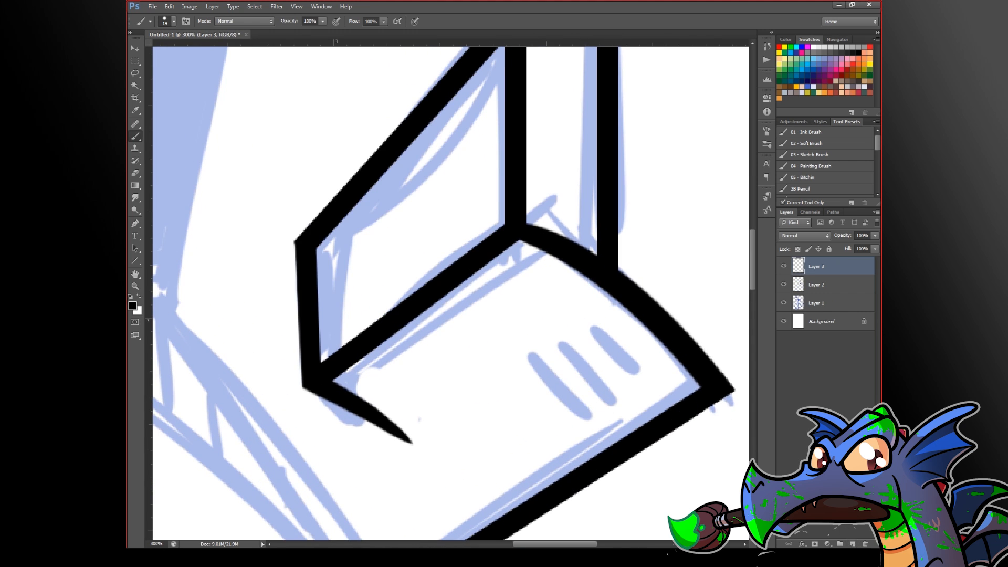
{"action": "left_click_drag", "start_coordinate": [490, 323], "coordinate": [625, 461]}
{"action": "left_click_drag", "start_coordinate": [519, 293], "coordinate": [662, 458]}
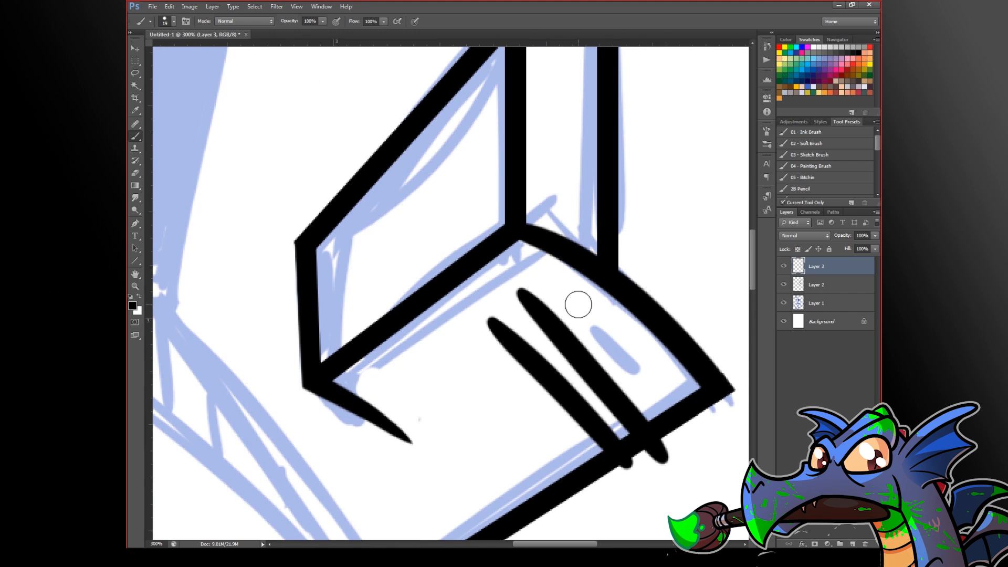
{"action": "left_click_drag", "start_coordinate": [552, 278], "coordinate": [695, 438]}
Step: Erase both ends of the three vent strokes to leave short bars with straight-cut ends
{"action": "left_click_drag", "start_coordinate": [570, 448], "coordinate": [677, 376]}
{"action": "left_click_drag", "start_coordinate": [567, 468], "coordinate": [693, 407]}
{"action": "left_click_drag", "start_coordinate": [631, 467], "coordinate": [703, 435]}
{"action": "mouse_move", "coordinate": [518, 360]}
{"action": "left_mouse_down"}
{"action": "mouse_move", "coordinate": [620, 270]}
{"action": "mouse_move", "coordinate": [539, 302]}
{"action": "mouse_move", "coordinate": [515, 284]}
{"action": "left_mouse_up"}
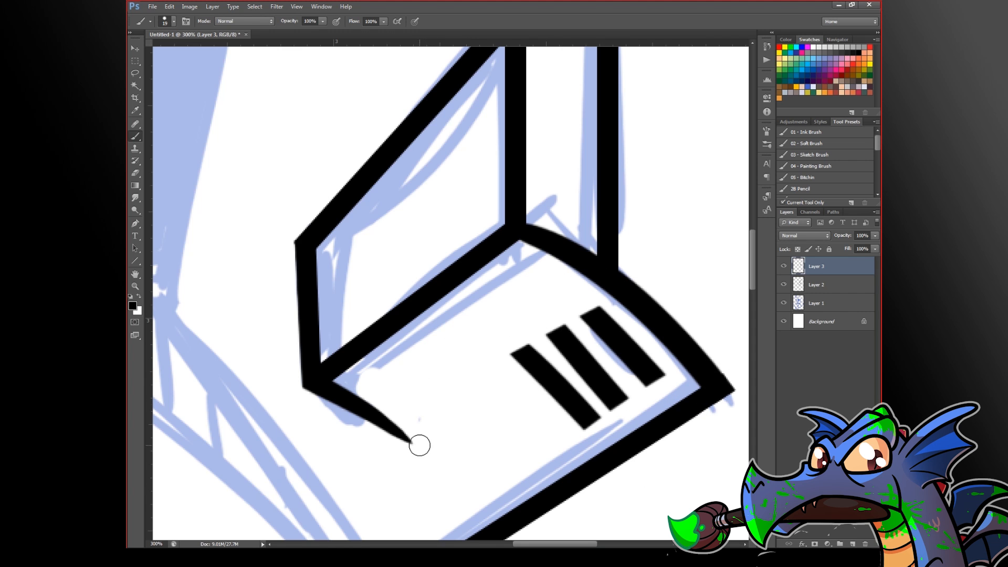
{"action": "scroll", "coordinate": [620, 432], "scroll_direction": "down", "scroll_amount": 2}
{"action": "scroll", "coordinate": [620, 432], "scroll_direction": "down", "scroll_amount": 2}
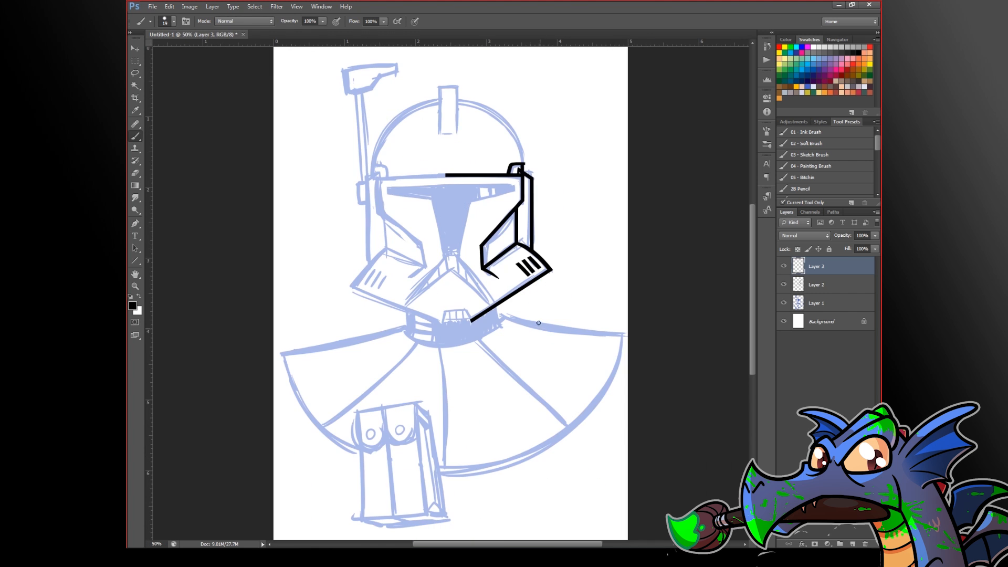
Step: Remove the three black vent bars from the jaw so the blue sketch marks are clear for redrawing
{"action": "scroll", "coordinate": [517, 271], "scroll_direction": "up", "scroll_amount": 4}
{"action": "left_click_drag", "start_coordinate": [388, 342], "coordinate": [544, 401]}
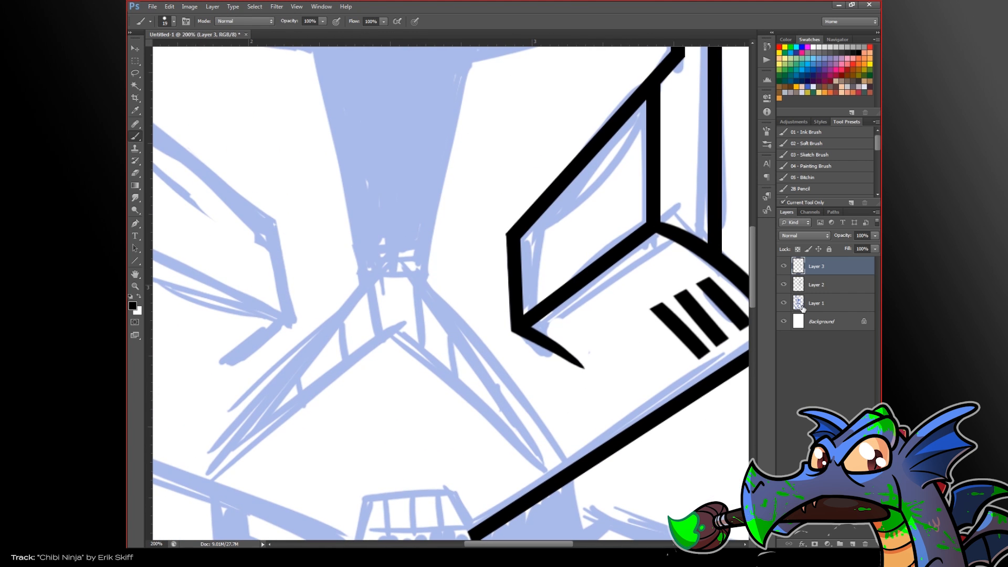
{"action": "left_click", "coordinate": [784, 267]}
{"action": "left_click", "coordinate": [784, 266]}
{"action": "scroll", "coordinate": [662, 332], "scroll_direction": "down", "scroll_amount": 3}
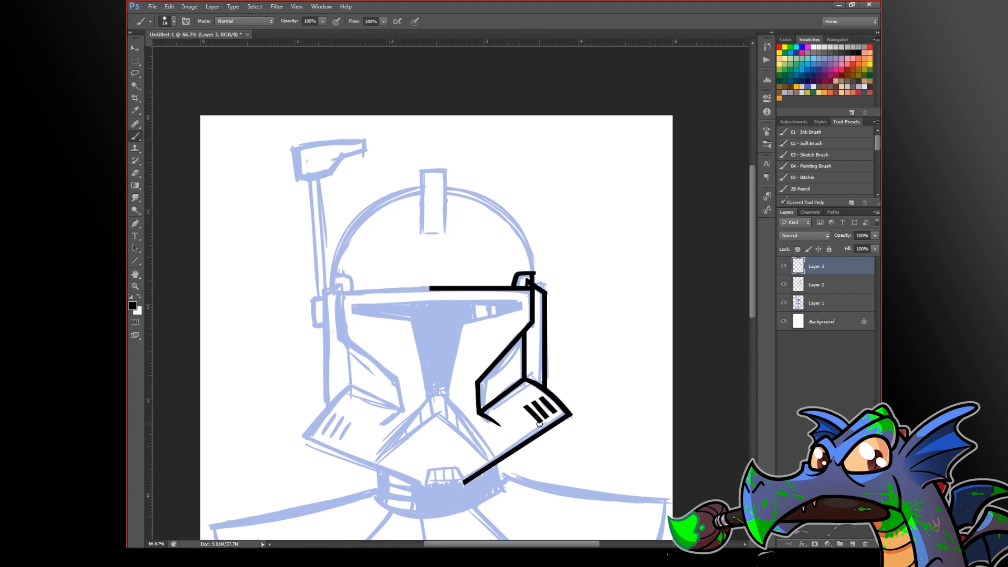
{"action": "scroll", "coordinate": [547, 422], "scroll_direction": "up", "scroll_amount": 3}
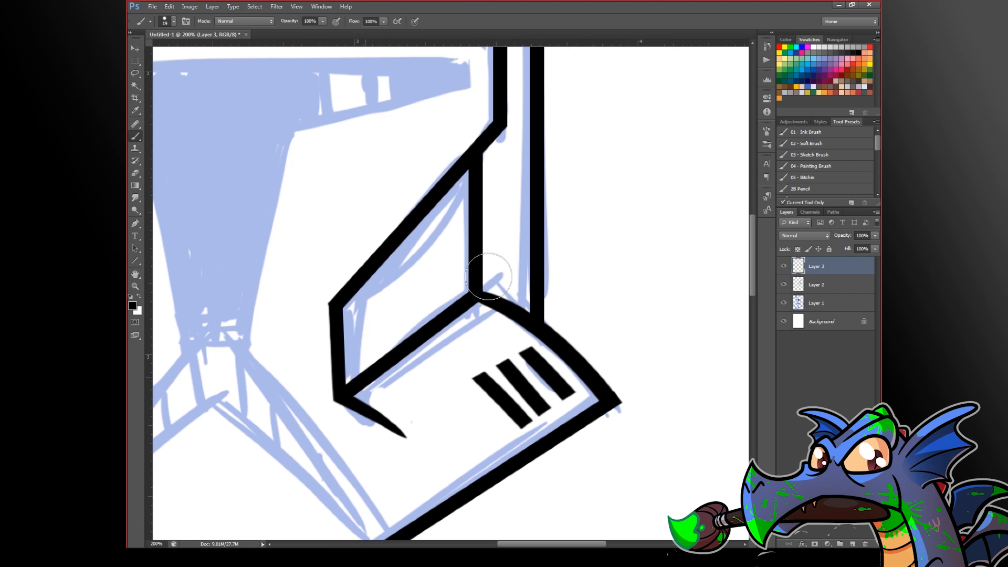
{"action": "mouse_move", "coordinate": [439, 407]}
{"action": "left_mouse_down"}
{"action": "mouse_move", "coordinate": [568, 373]}
{"action": "mouse_move", "coordinate": [638, 372]}
{"action": "mouse_move", "coordinate": [613, 343]}
{"action": "mouse_move", "coordinate": [567, 328]}
{"action": "left_mouse_up"}
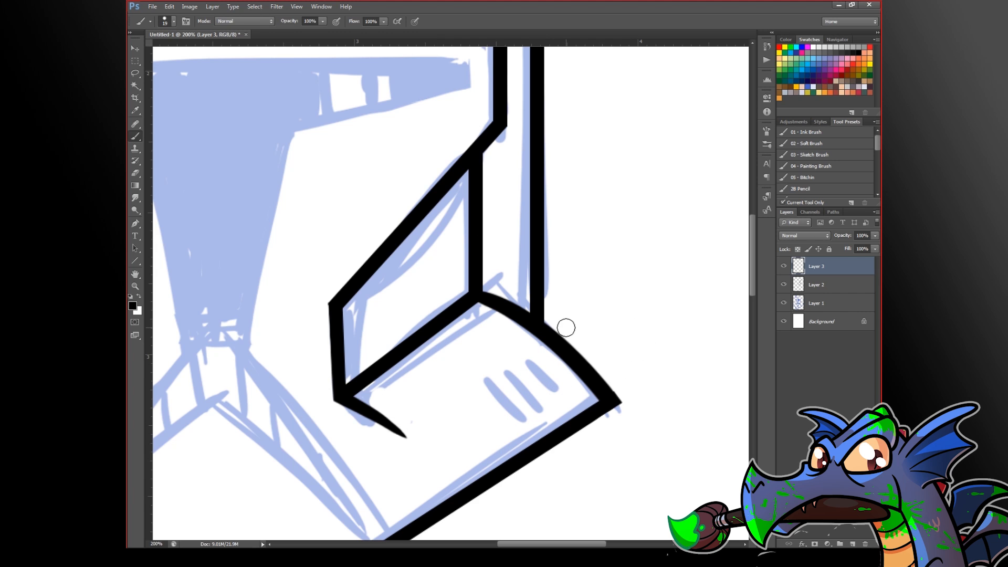
Step: Brush three long diagonal strokes over the jaw's vent marks with a slightly larger 20 px brush
{"action": "left_click", "coordinate": [783, 285]}
{"action": "left_click", "coordinate": [783, 285]}
{"action": "key", "text": "]"}
{"action": "left_click_drag", "start_coordinate": [462, 351], "coordinate": [573, 480]}
{"action": "left_click_drag", "start_coordinate": [476, 332], "coordinate": [604, 482]}
{"action": "key", "text": "ctrl+z"}
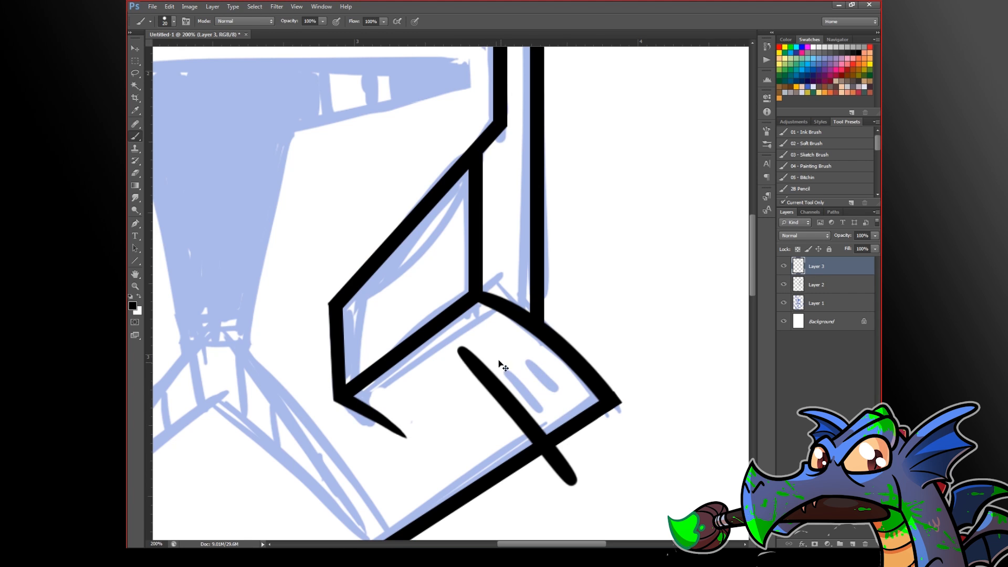
{"action": "left_click_drag", "start_coordinate": [475, 331], "coordinate": [604, 482]}
{"action": "left_click_drag", "start_coordinate": [490, 314], "coordinate": [642, 479]}
{"action": "key", "text": "ctrl+z"}
{"action": "left_click_drag", "start_coordinate": [489, 314], "coordinate": [642, 479]}
Step: Erase the lower and upper ends of the three vent strokes to leave short, straight-cut bars
{"action": "mouse_move", "coordinate": [502, 462]}
{"action": "left_mouse_down"}
{"action": "mouse_move", "coordinate": [646, 387]}
{"action": "mouse_move", "coordinate": [536, 502]}
{"action": "mouse_move", "coordinate": [596, 488]}
{"action": "mouse_move", "coordinate": [625, 476]}
{"action": "left_mouse_up"}
{"action": "key", "text": "bracketleft"}
{"action": "key", "text": "bracketleft"}
{"action": "key", "text": "bracketleft"}
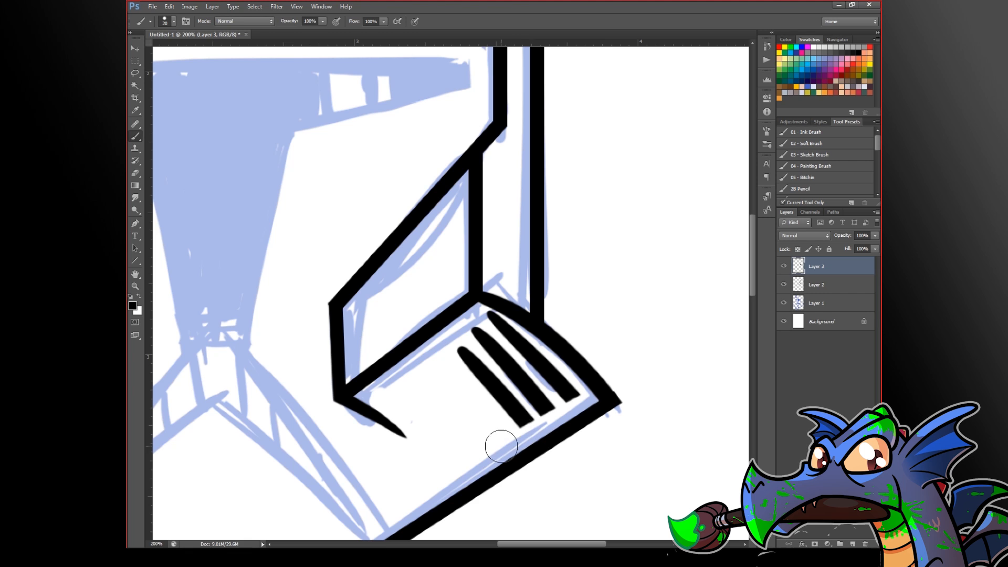
{"action": "left_click_drag", "start_coordinate": [502, 446], "coordinate": [629, 372]}
{"action": "left_click_drag", "start_coordinate": [460, 372], "coordinate": [558, 292]}
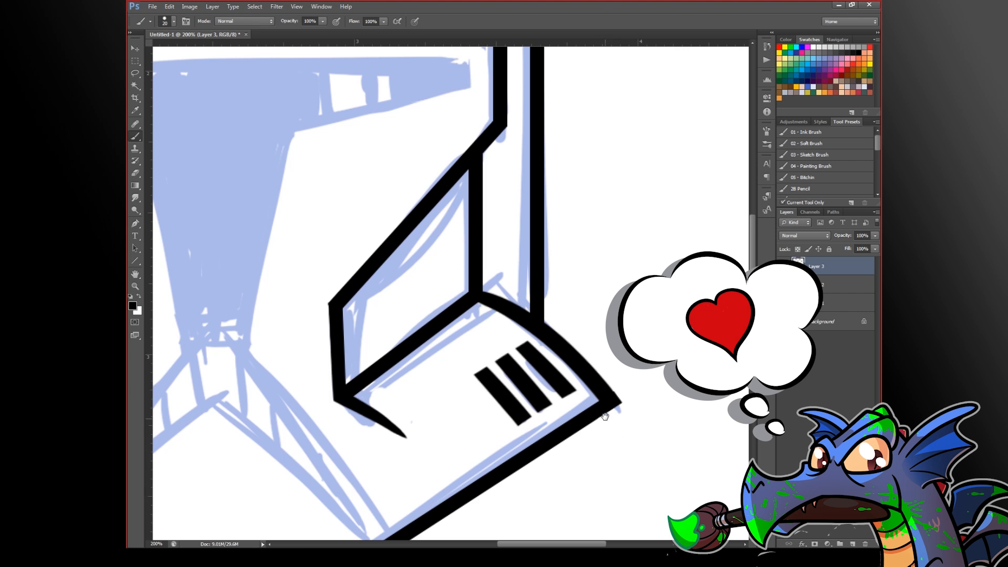
Step: Merge Layer 3 down into Layer 2 and check the layer contents by toggling their visibility
{"action": "key", "text": "ctrl+0"}
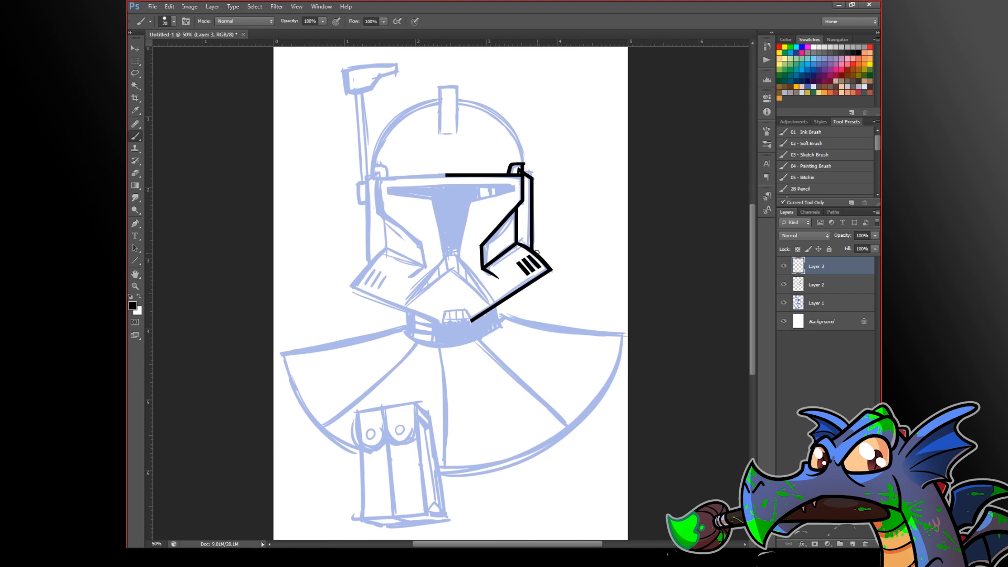
{"action": "scroll", "coordinate": [534, 247], "scroll_direction": "up", "scroll_amount": 2}
{"action": "left_click_drag", "start_coordinate": [581, 278], "coordinate": [586, 401]}
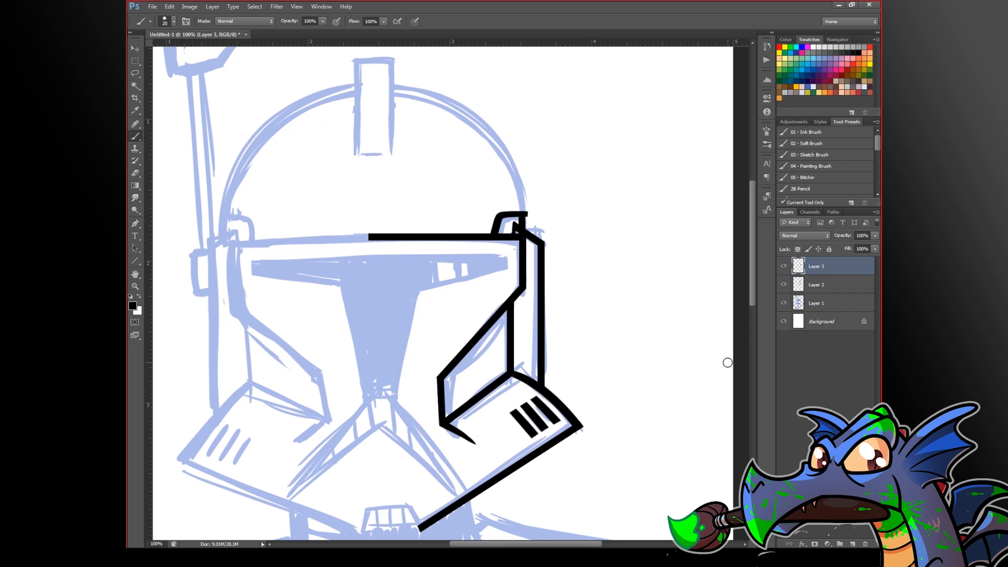
{"action": "left_click", "coordinate": [785, 268]}
{"action": "left_click", "coordinate": [784, 267]}
{"action": "left_click", "coordinate": [784, 284]}
{"action": "left_click", "coordinate": [784, 285]}
{"action": "key", "text": "ctrl+e"}
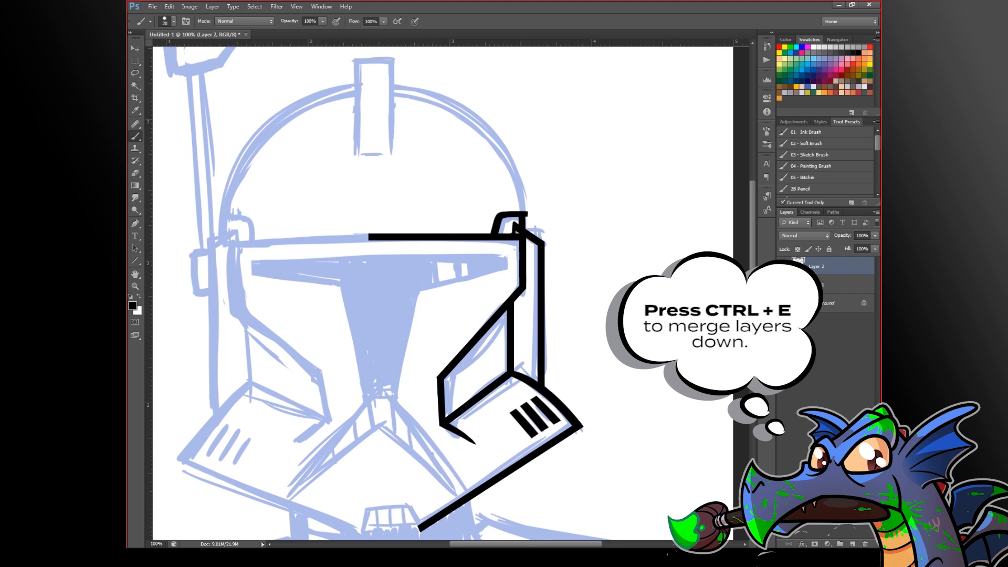
{"action": "left_click", "coordinate": [784, 266]}
{"action": "left_click", "coordinate": [784, 266]}
{"action": "left_click_drag", "start_coordinate": [561, 443], "coordinate": [637, 409]}
{"action": "left_click", "coordinate": [784, 267]}
{"action": "left_click", "coordinate": [784, 268]}
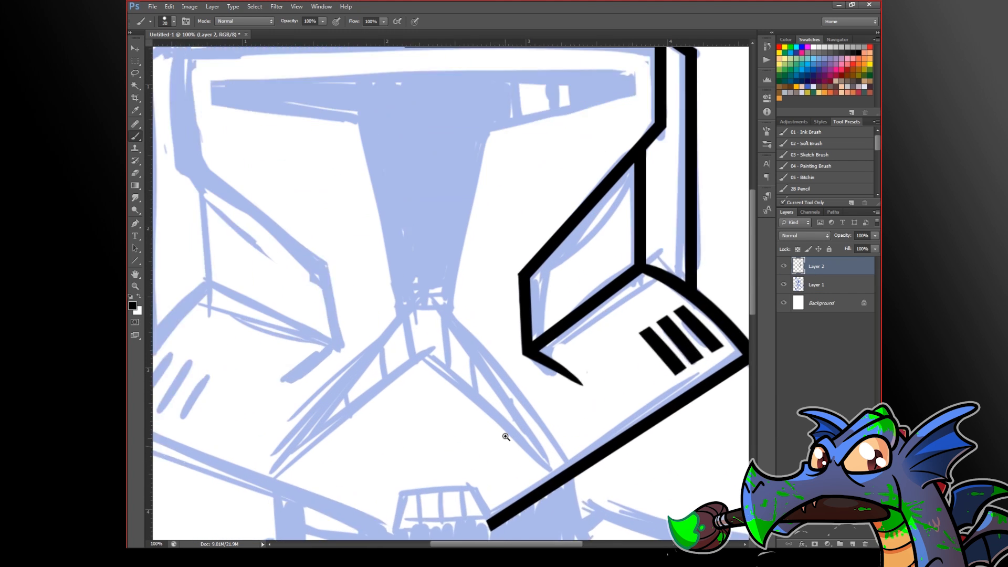
Step: Draw two straight diagonal lines over the mouth guard's edges, both ending at the lower jaw line
{"action": "scroll", "coordinate": [501, 452], "scroll_direction": "up", "scroll_amount": 1}
{"action": "left_click", "coordinate": [136, 261]}
{"action": "left_click_drag", "start_coordinate": [406, 336], "coordinate": [578, 475]}
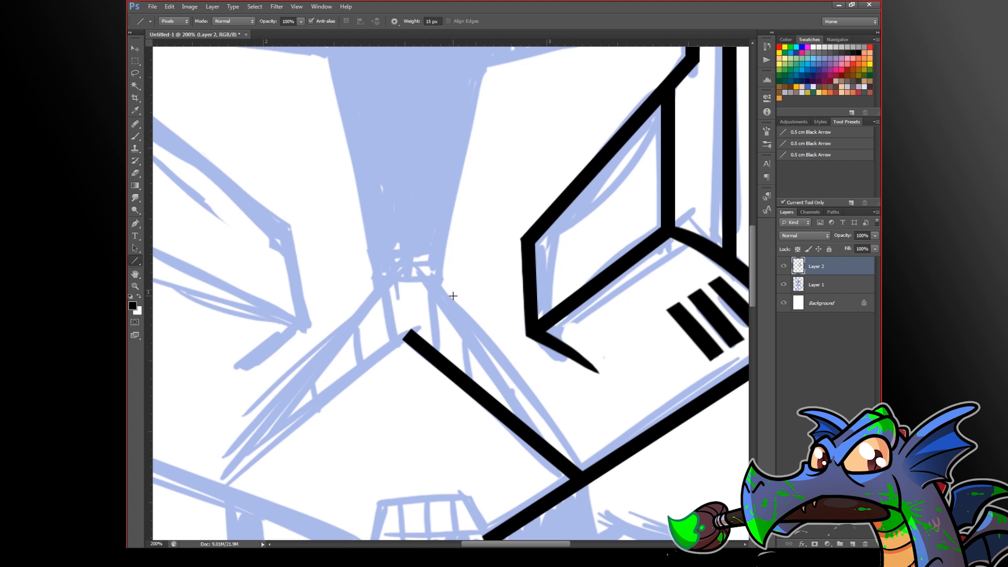
{"action": "mouse_move", "coordinate": [406, 254]}
{"action": "left_mouse_down"}
{"action": "mouse_move", "coordinate": [583, 457]}
{"action": "mouse_move", "coordinate": [578, 473]}
{"action": "left_mouse_up"}
Step: Outline the visor half with straight lines along its slanted inner side, top edge, short outer end and lower edge
{"action": "left_click_drag", "start_coordinate": [493, 265], "coordinate": [503, 403]}
{"action": "mouse_move", "coordinate": [450, 431]}
{"action": "left_mouse_down"}
{"action": "mouse_move", "coordinate": [501, 321]}
{"action": "mouse_move", "coordinate": [500, 213]}
{"action": "left_mouse_up"}
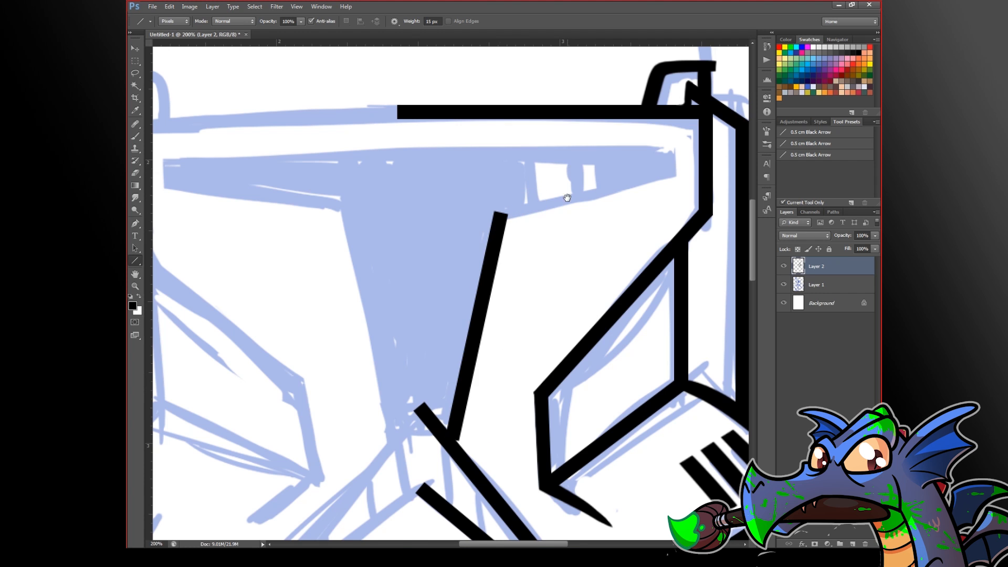
{"action": "left_click_drag", "start_coordinate": [571, 187], "coordinate": [531, 261]}
{"action": "left_click_drag", "start_coordinate": [373, 196], "coordinate": [662, 220]}
{"action": "key", "text": "ctrl+z"}
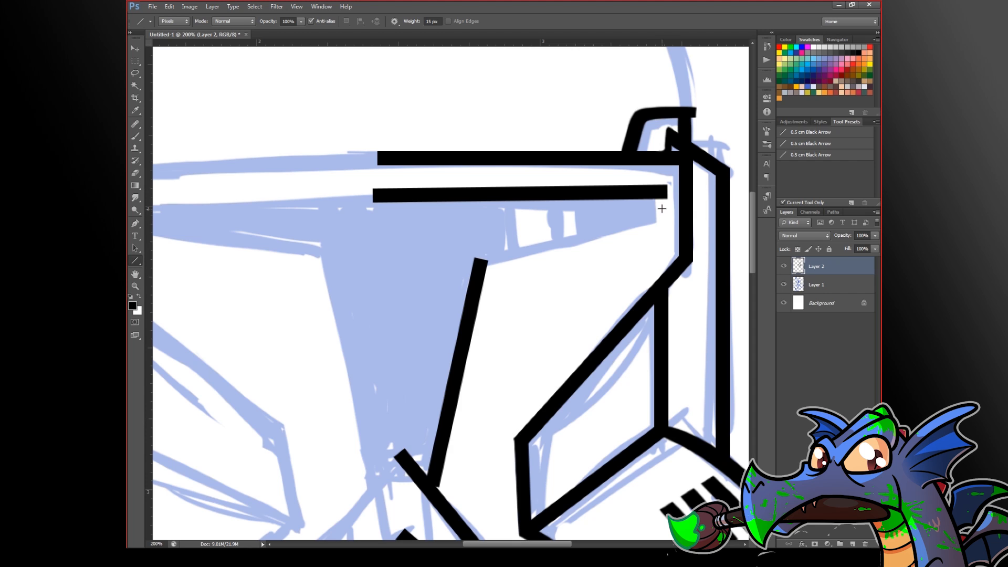
{"action": "mouse_move", "coordinate": [661, 185]}
{"action": "left_mouse_down"}
{"action": "mouse_move", "coordinate": [660, 226]}
{"action": "mouse_move", "coordinate": [541, 265]}
{"action": "mouse_move", "coordinate": [476, 260]}
{"action": "left_mouse_up"}
Step: Examine the inked half of the helmet up close and as a whole
{"action": "left_click", "coordinate": [539, 301], "text": "alt"}
{"action": "left_click", "coordinate": [544, 301], "text": "alt"}
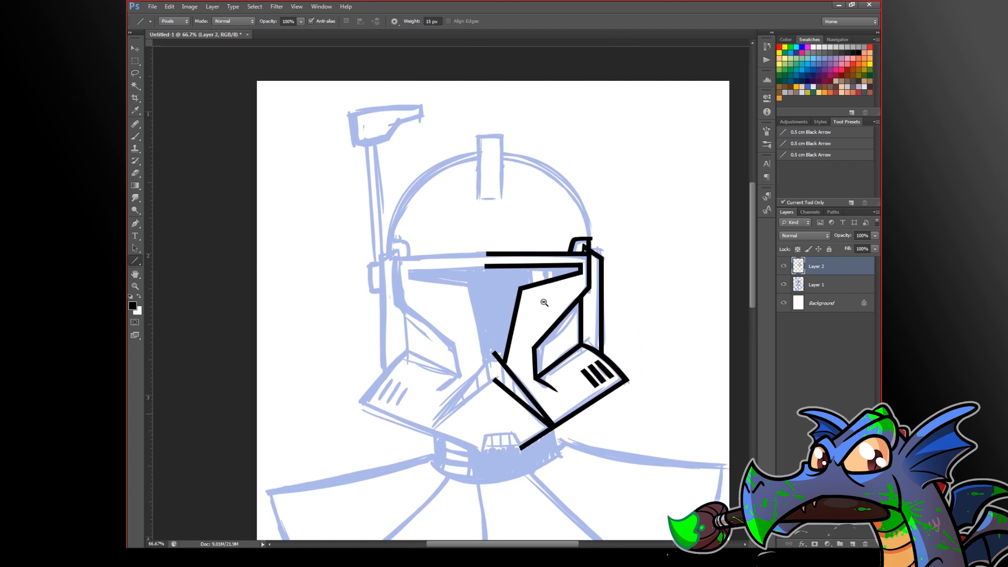
{"action": "left_click", "coordinate": [545, 302], "text": "alt"}
{"action": "left_click", "coordinate": [484, 205], "text": "ctrl"}
{"action": "left_click", "coordinate": [482, 201], "text": "ctrl"}
{"action": "left_click", "coordinate": [482, 202], "text": "ctrl"}
{"action": "left_click_drag", "start_coordinate": [536, 246], "coordinate": [563, 432]}
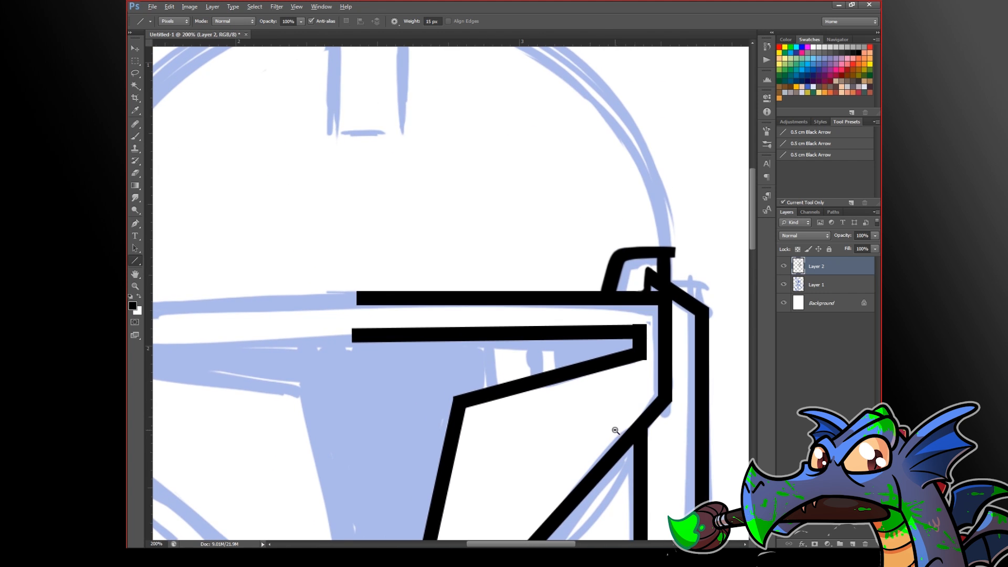
{"action": "left_click", "coordinate": [616, 431], "text": "alt"}
{"action": "left_click", "coordinate": [615, 429], "text": "alt"}
{"action": "left_click_drag", "start_coordinate": [630, 508], "coordinate": [598, 379]}
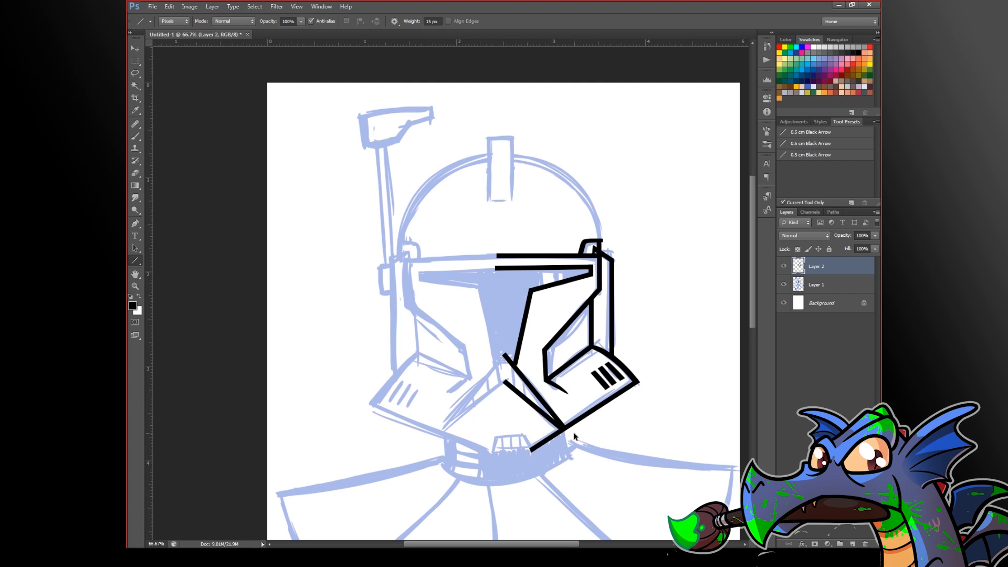
Step: Duplicate Layer 2 and toggle both layers' visibility to compare the copy with the original
{"action": "key", "text": "ctrl+j"}
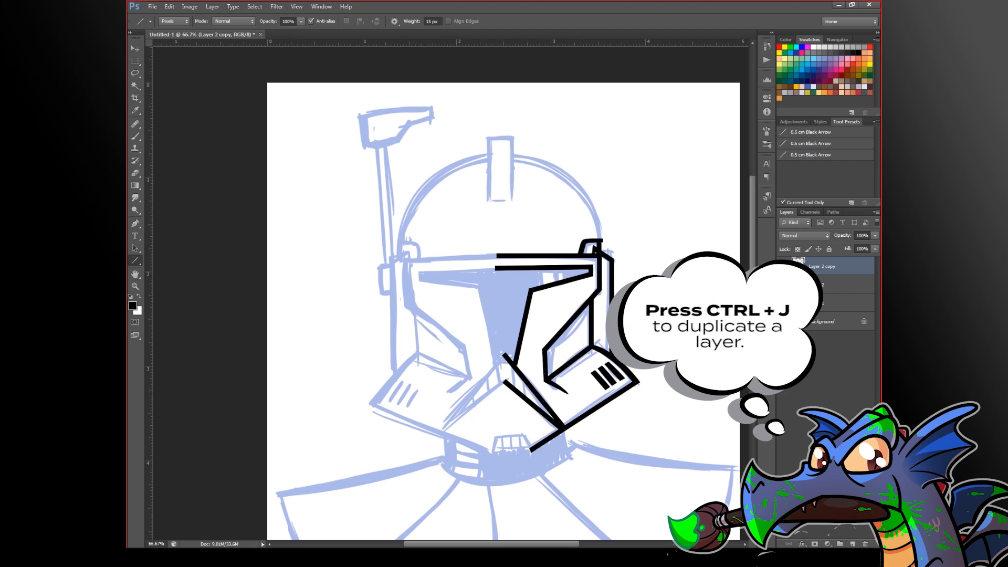
{"action": "left_click", "coordinate": [785, 267]}
{"action": "left_click", "coordinate": [785, 266]}
{"action": "left_click", "coordinate": [784, 266]}
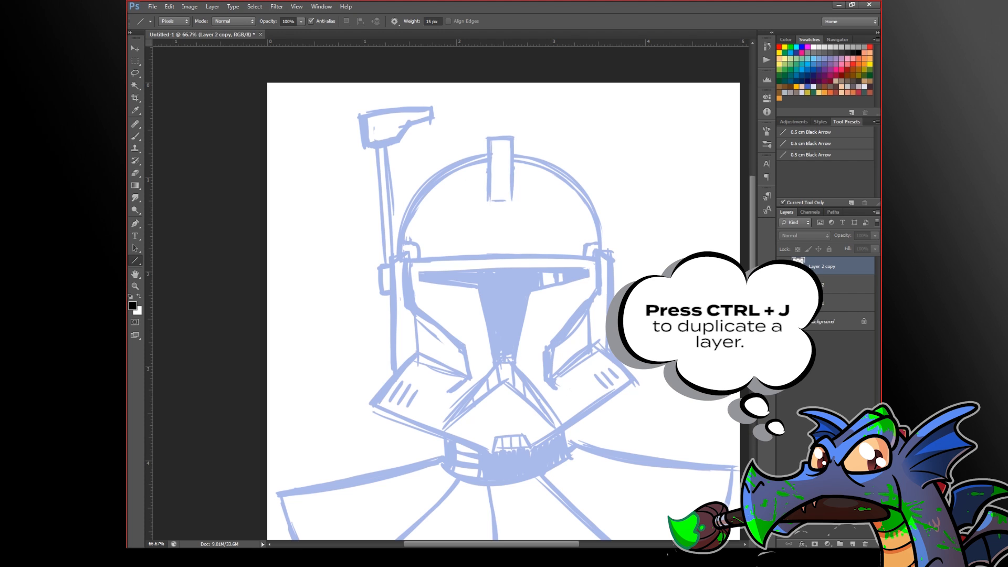
{"action": "left_click", "coordinate": [784, 285]}
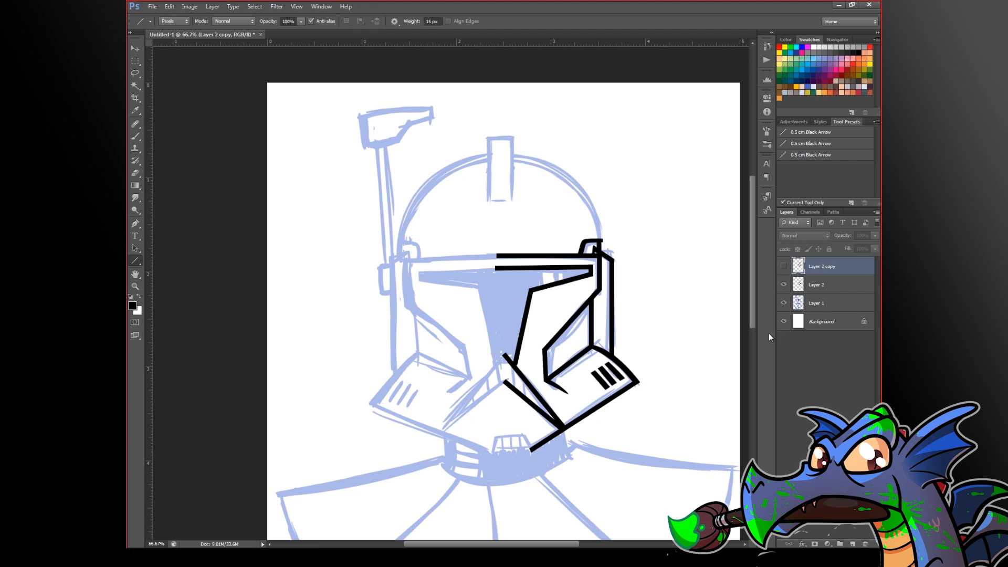
{"action": "left_click", "coordinate": [784, 284]}
{"action": "left_click", "coordinate": [784, 265]}
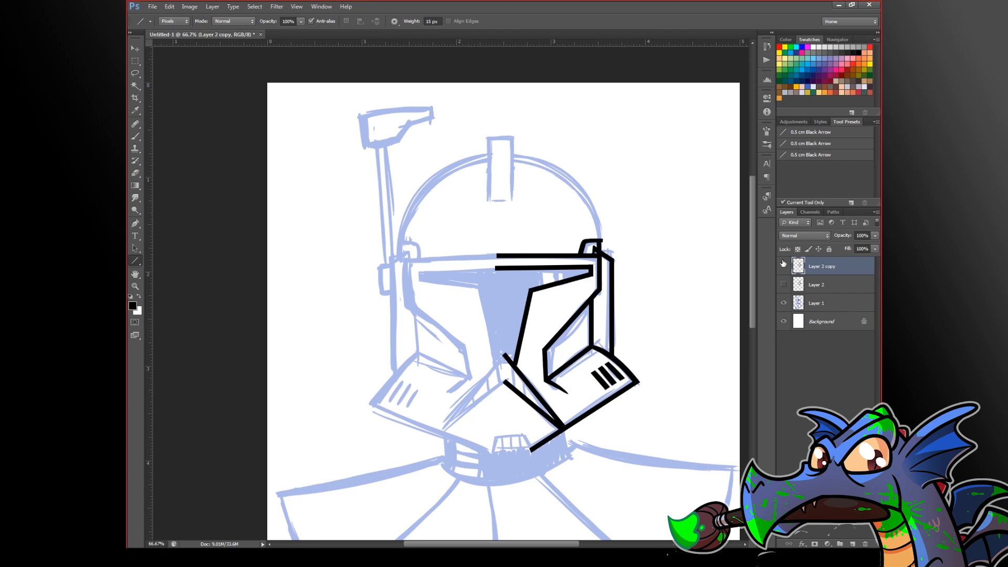
{"action": "left_click", "coordinate": [784, 284]}
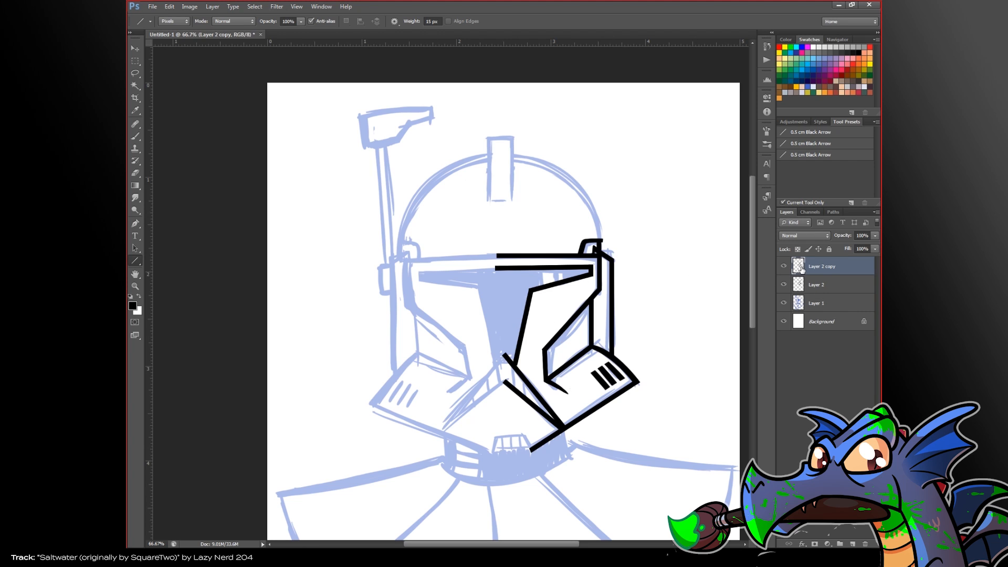
Step: Flip the duplicated helmet half horizontally and move it across to the uninked side
{"action": "left_click", "coordinate": [189, 7]}
{"action": "mouse_move", "coordinate": [174, 7]}
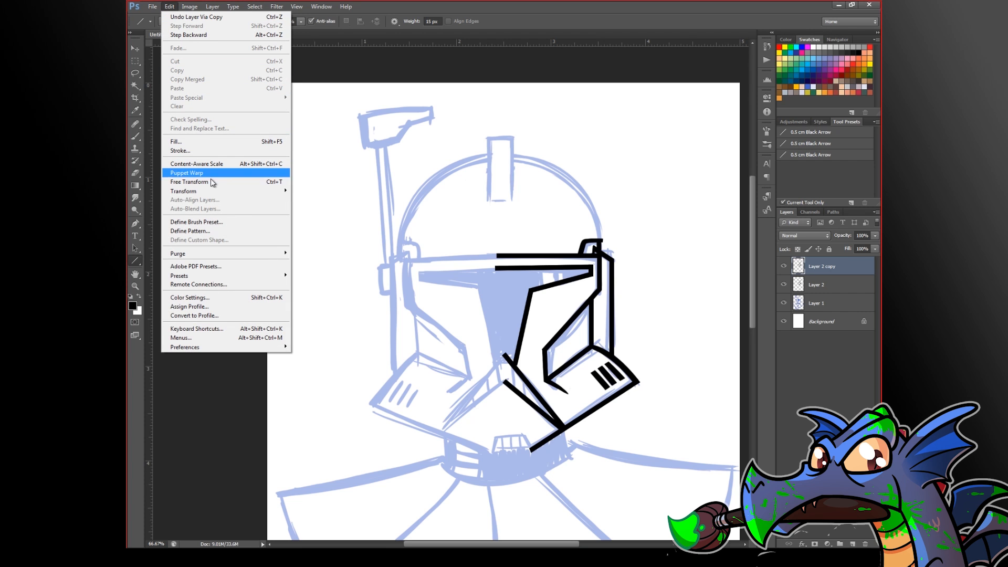
{"action": "mouse_move", "coordinate": [220, 191]}
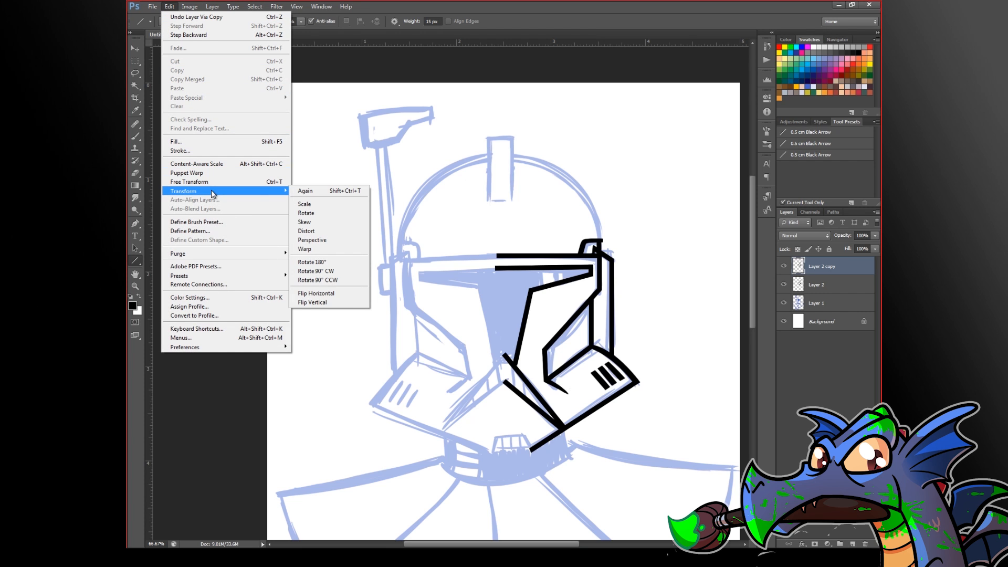
{"action": "left_click", "coordinate": [348, 297]}
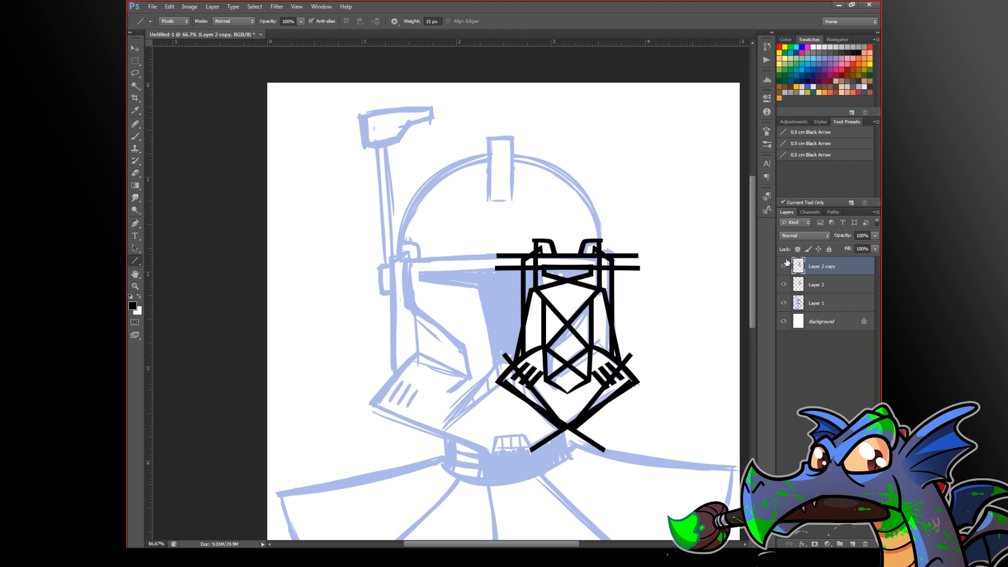
{"action": "left_click", "coordinate": [135, 49]}
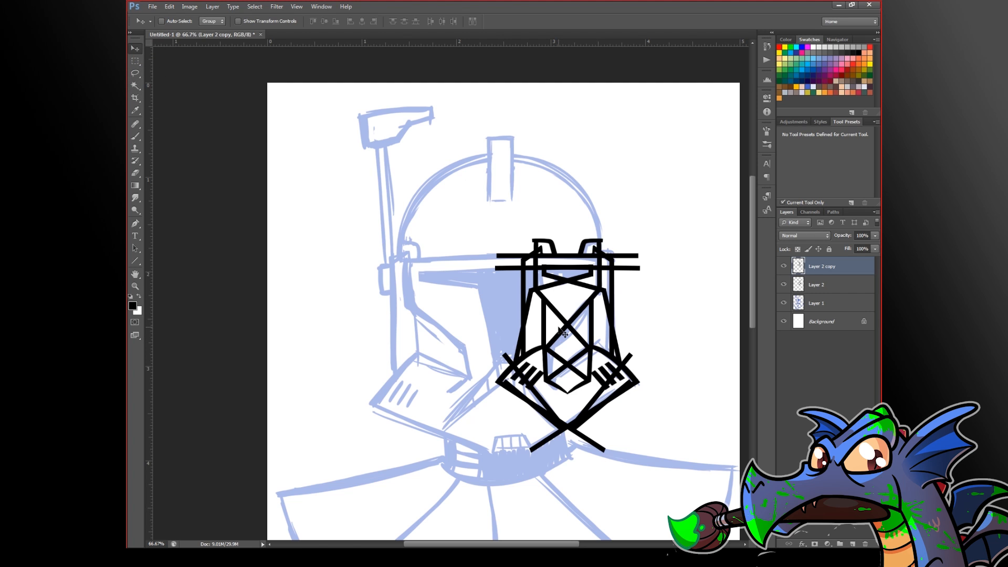
{"action": "left_click_drag", "start_coordinate": [568, 334], "coordinate": [443, 331]}
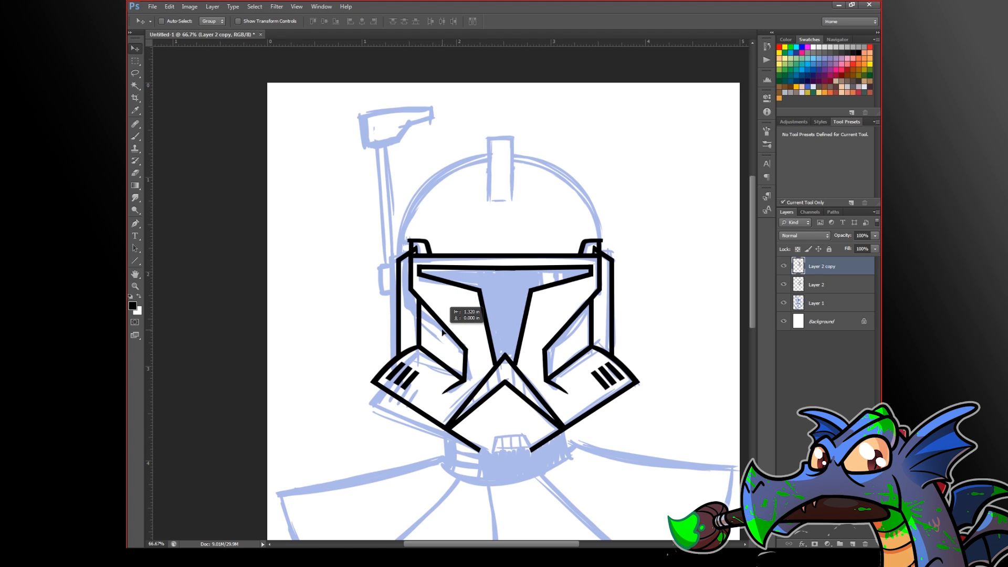
{"action": "left_click_drag", "start_coordinate": [443, 331], "coordinate": [442, 331]}
Step: Nudge the flipped half left and right to line it up with the original half
{"action": "key", "text": "Left"}
{"action": "key", "text": "Left"}
{"action": "key", "text": "Left"}
{"action": "key", "text": "Left"}
{"action": "key", "text": "Left"}
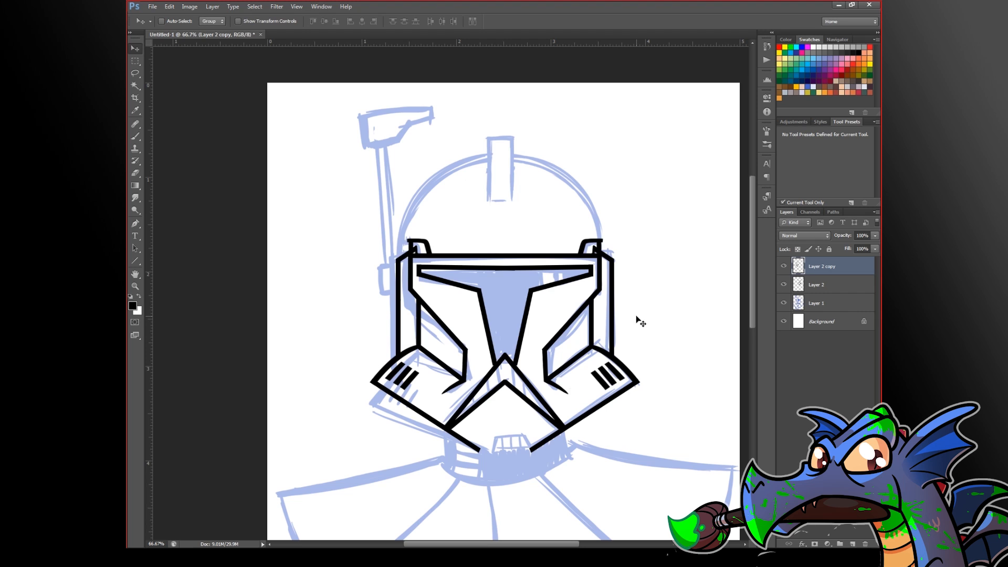
{"action": "key", "text": "Right"}
{"action": "key", "text": "Right"}
{"action": "key", "text": "Right"}
{"action": "key", "text": "Right"}
{"action": "key", "text": "Right"}
{"action": "key", "text": "Right"}
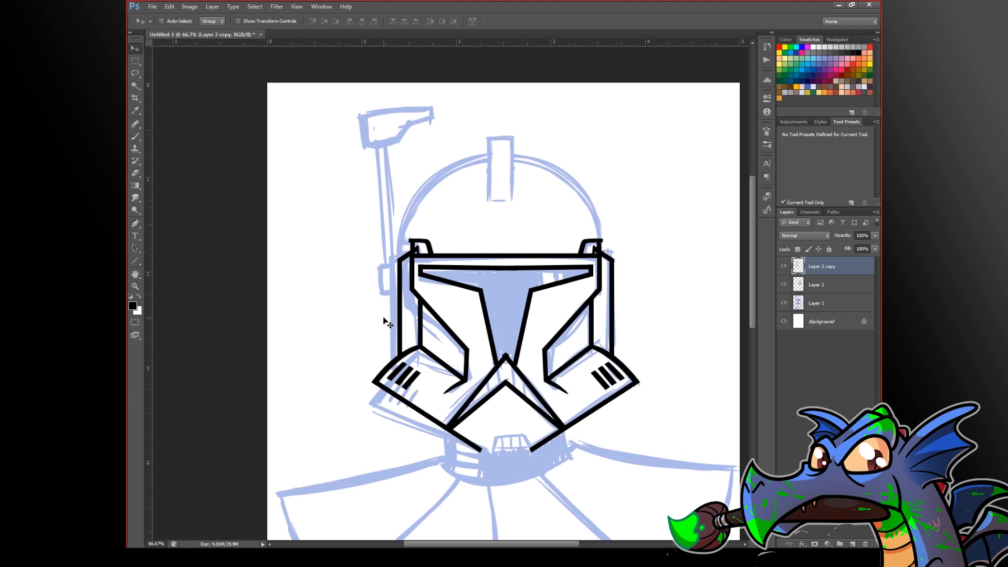
Step: Try moving the flipped half freely, and step back to the unflipped layer copy
{"action": "left_click_drag", "start_coordinate": [456, 319], "coordinate": [490, 332]}
{"action": "key", "text": "ctrl+alt+z"}
{"action": "key", "text": "ctrl+alt+z"}
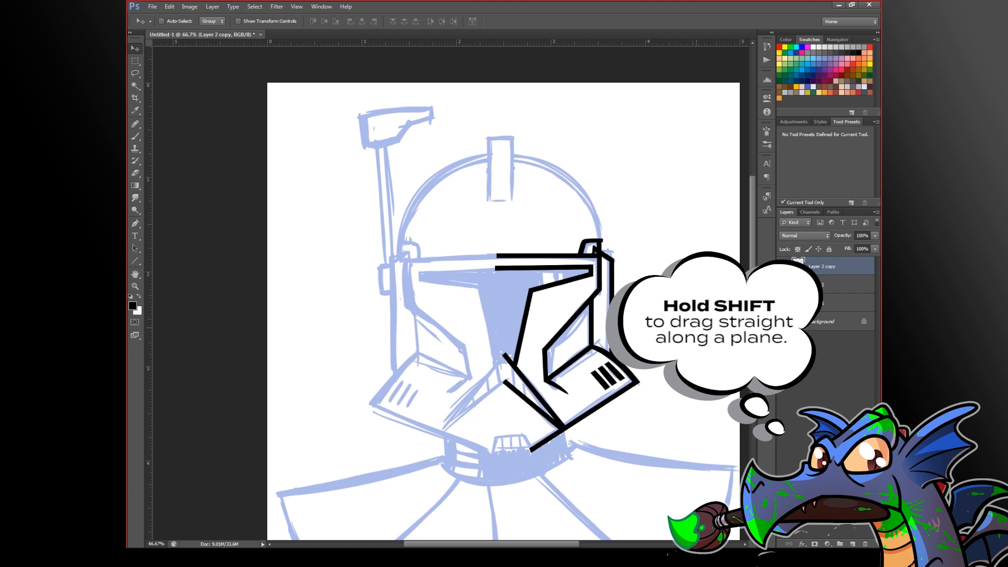
Step: Flip the Layer 2 copy horizontally and move it straight sideways to form the helmet's other half
{"action": "left_click", "coordinate": [169, 6]}
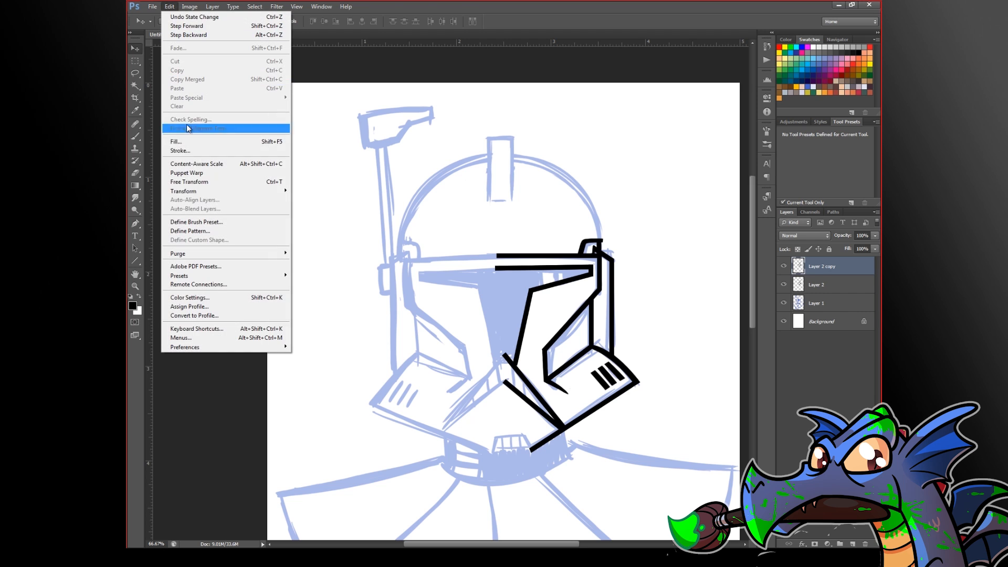
{"action": "mouse_move", "coordinate": [215, 196]}
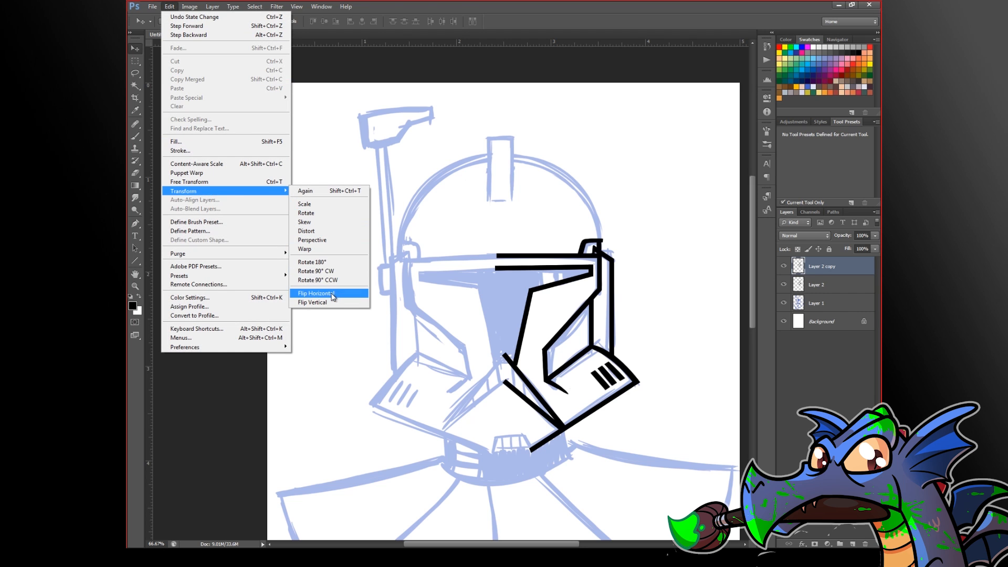
{"action": "left_click", "coordinate": [315, 292]}
{"action": "left_click_drag", "start_coordinate": [568, 312], "coordinate": [445, 296]}
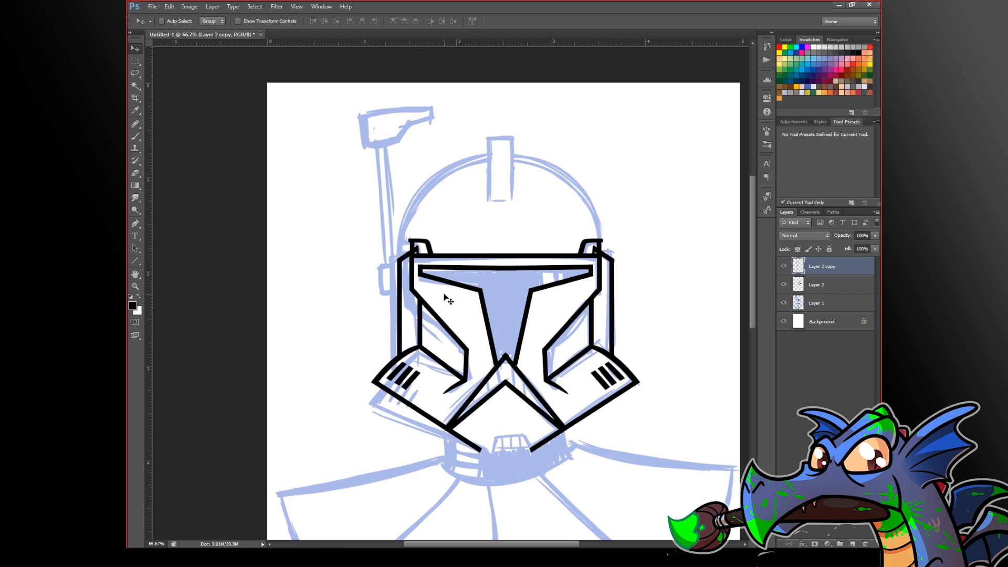
Step: Fine-tune the mirrored half's horizontal position in small nudges so the halves meet at the helmet's centre
{"action": "key", "text": "Right"}
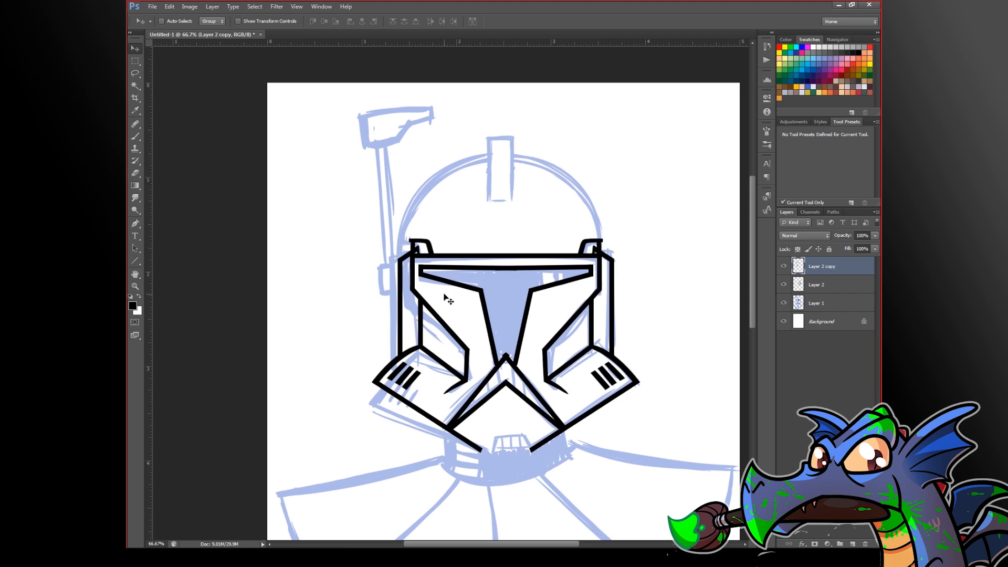
{"action": "key", "text": "Left"}
{"action": "key", "text": "Left"}
{"action": "key", "text": "Right"}
{"action": "key", "text": "Left"}
{"action": "key", "text": "Left"}
{"action": "key", "text": "Right"}
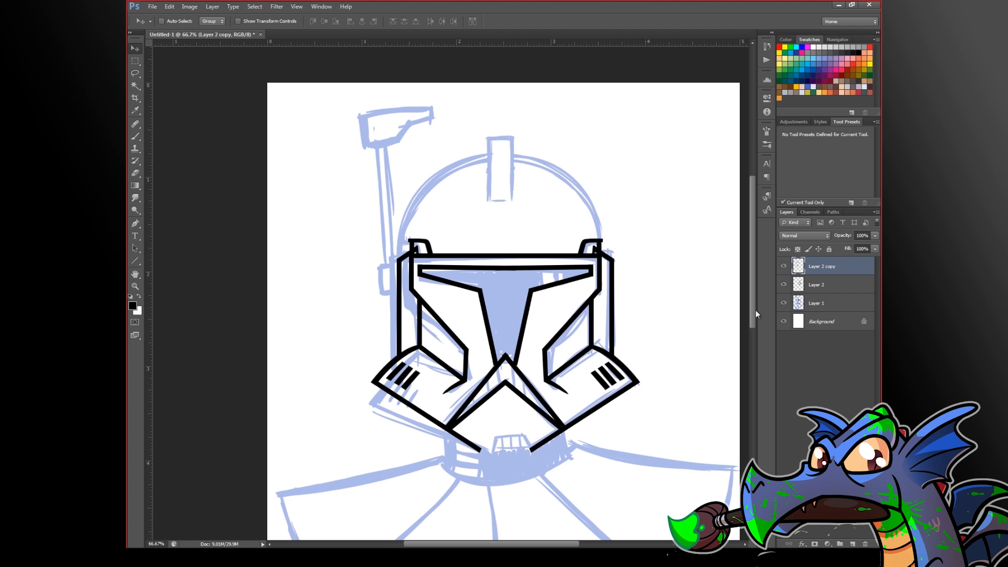
Step: Check the seam between the helmet halves and merge Layer 2 copy down into Layer 2
{"action": "left_click", "coordinate": [511, 363], "text": "ctrl"}
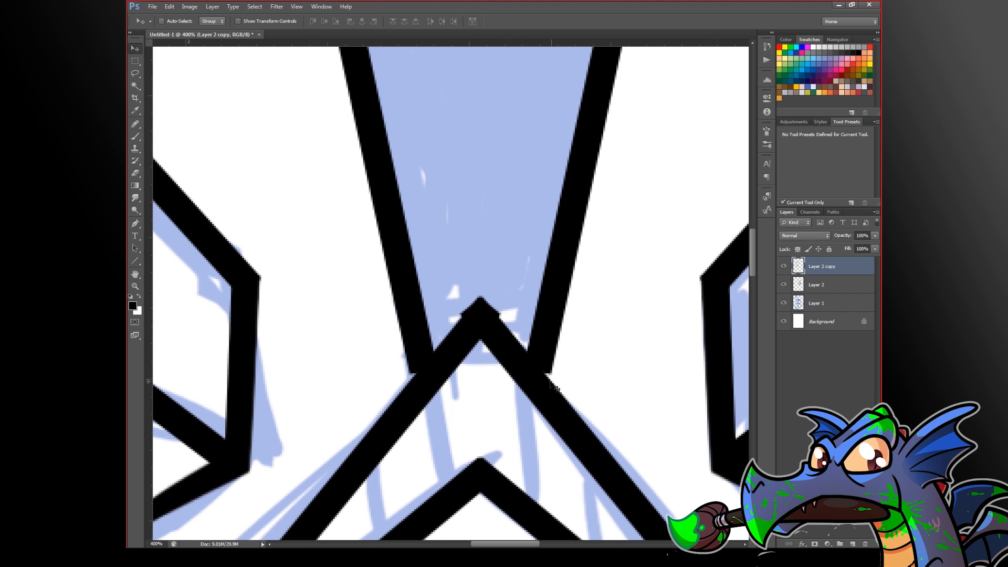
{"action": "scroll", "coordinate": [551, 428], "scroll_direction": "down", "scroll_amount": 1}
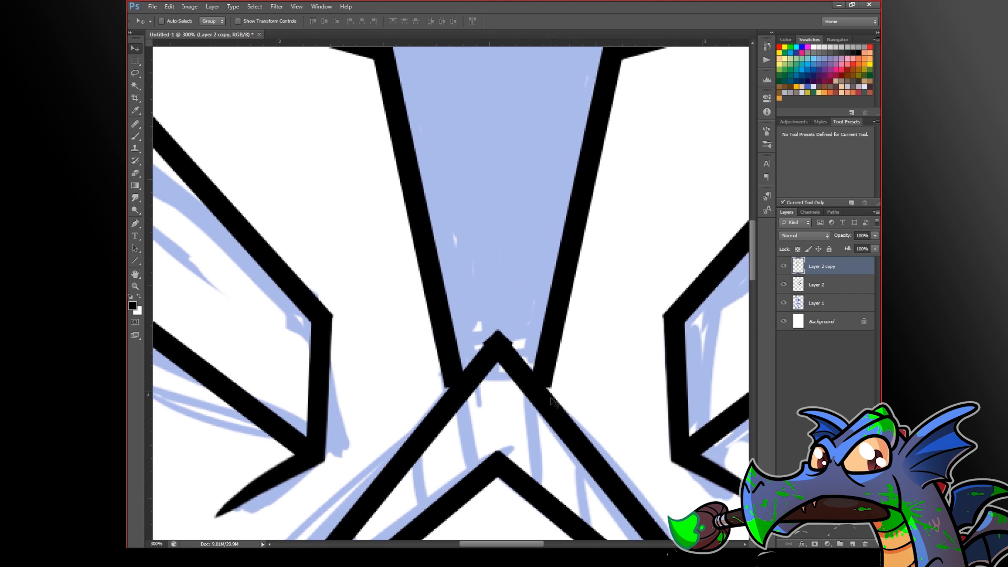
{"action": "left_click", "coordinate": [502, 399], "text": "alt"}
{"action": "left_click", "coordinate": [502, 399], "text": "alt"}
{"action": "left_click", "coordinate": [502, 399], "text": "alt"}
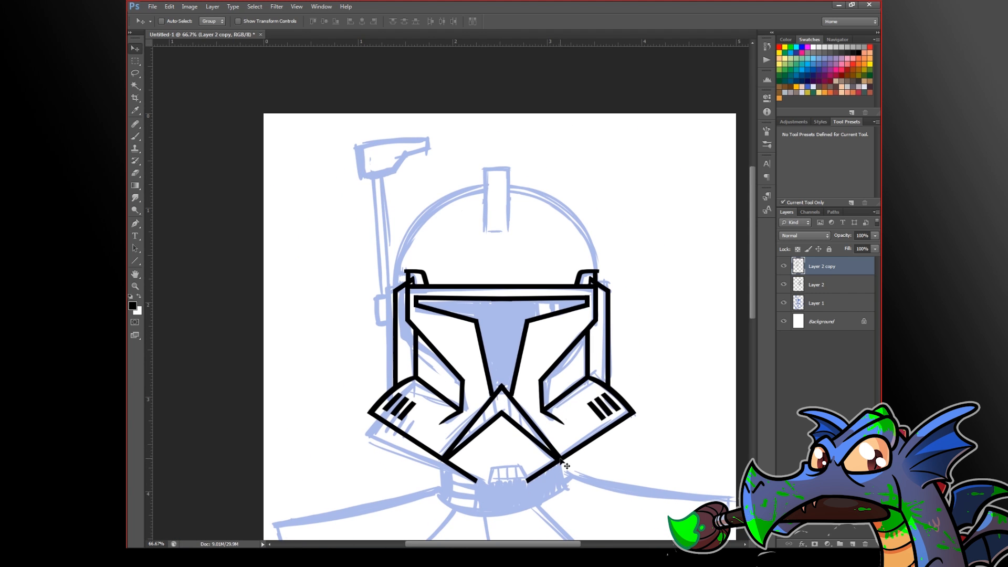
{"action": "left_click_drag", "start_coordinate": [503, 288], "coordinate": [578, 389]}
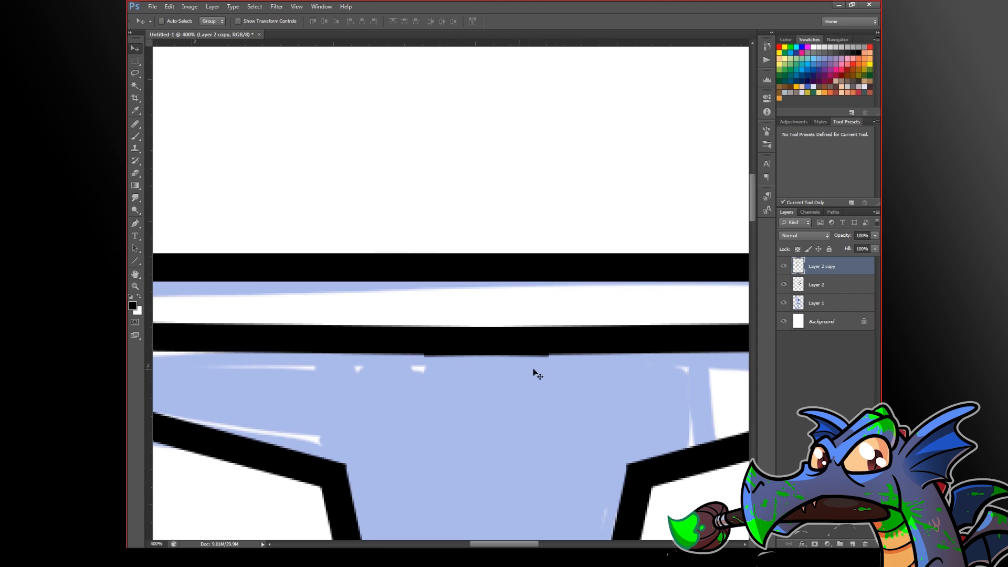
{"action": "key", "text": "ctrl+e"}
{"action": "left_click", "coordinate": [784, 267]}
{"action": "left_click", "coordinate": [785, 267]}
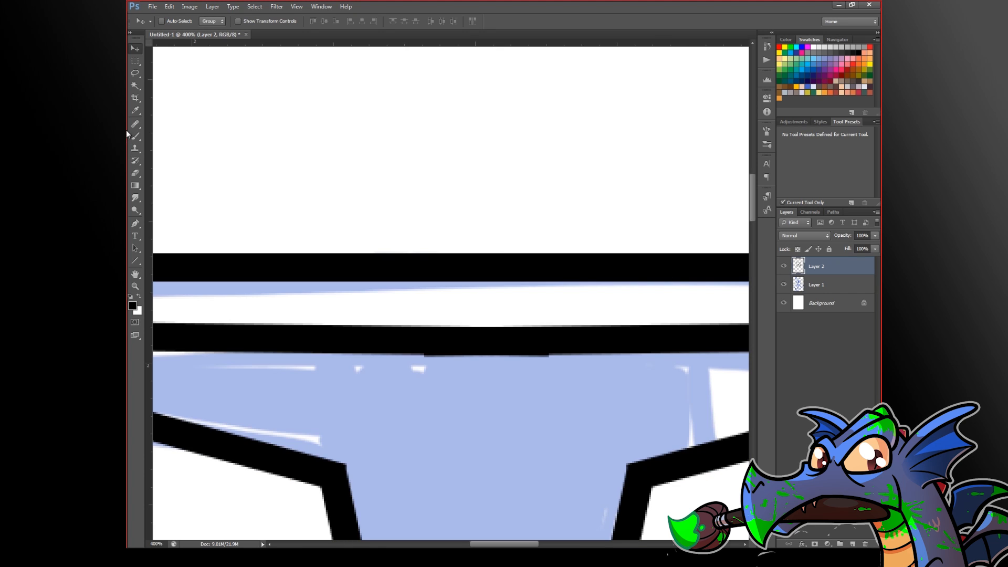
Step: Select a thin rectangular strip just beneath the visor's upper line and clear the uneven bump there
{"action": "left_click", "coordinate": [135, 61]}
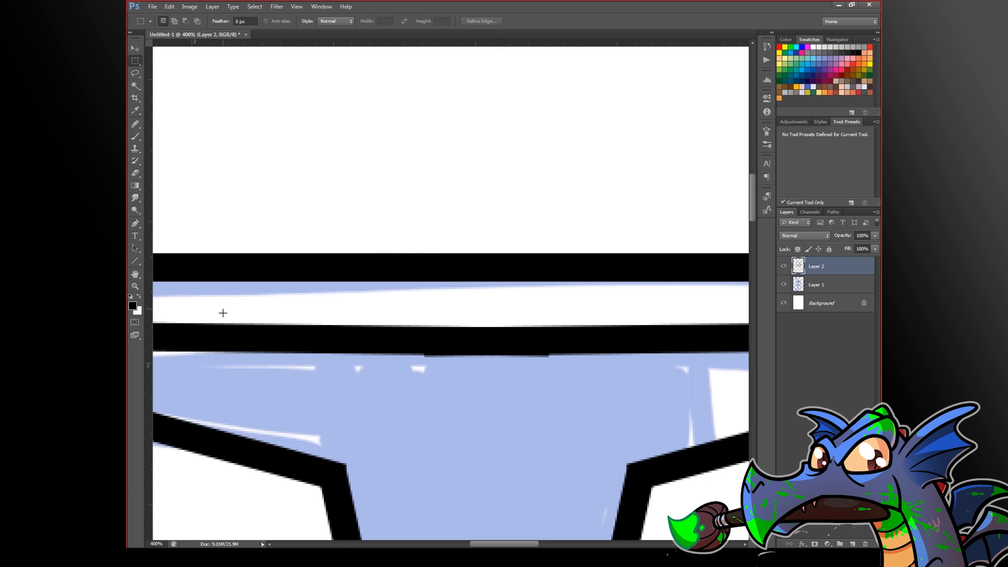
{"action": "left_click_drag", "start_coordinate": [194, 353], "coordinate": [741, 378]}
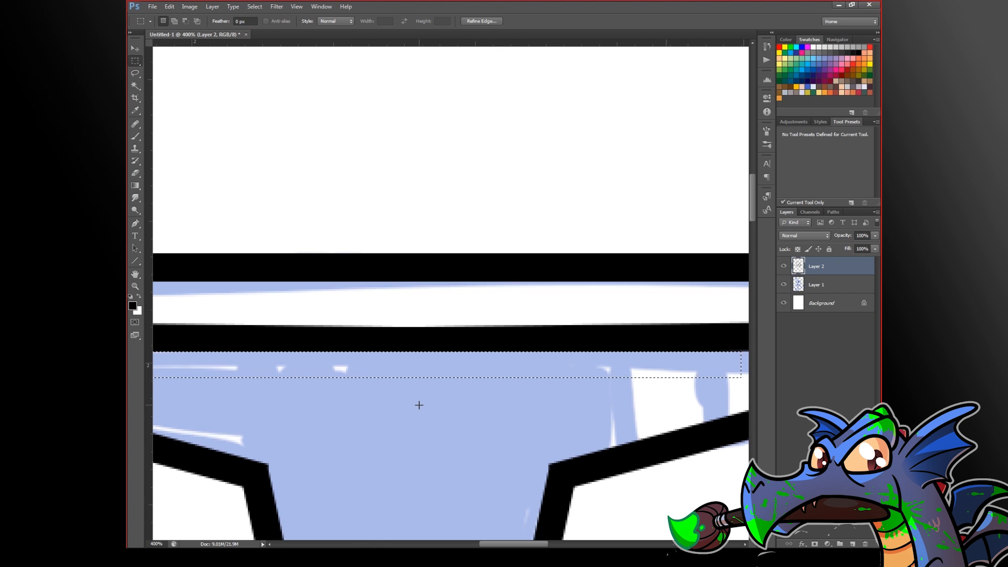
Step: Try painting black brush strokes inside a rectangular selection across the visor's upper lines, and undo them
{"action": "left_click_drag", "start_coordinate": [350, 216], "coordinate": [562, 405]}
{"action": "scroll", "coordinate": [457, 355], "scroll_direction": "down", "scroll_amount": 1}
{"action": "scroll", "coordinate": [538, 333], "scroll_direction": "up", "scroll_amount": 1}
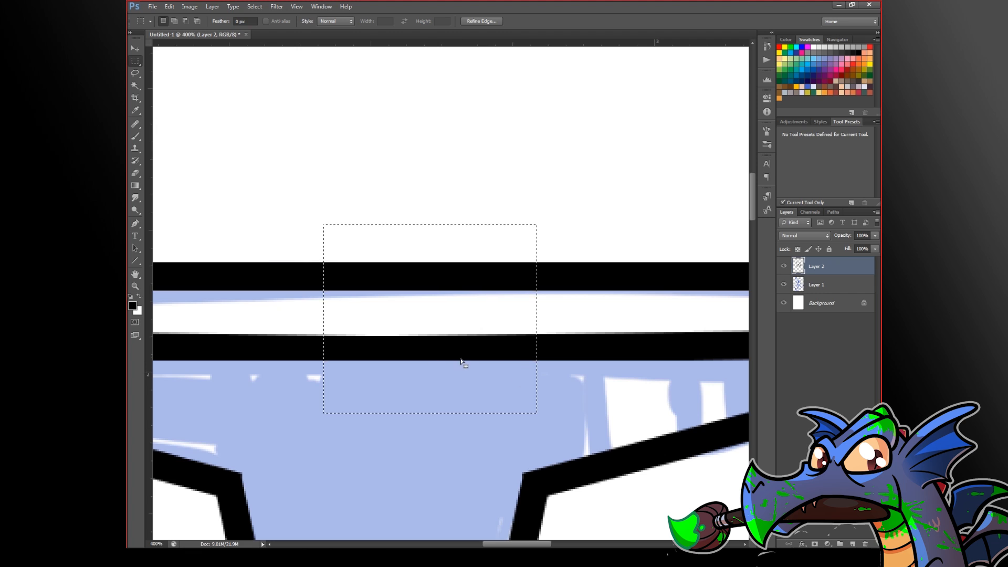
{"action": "key", "text": "b"}
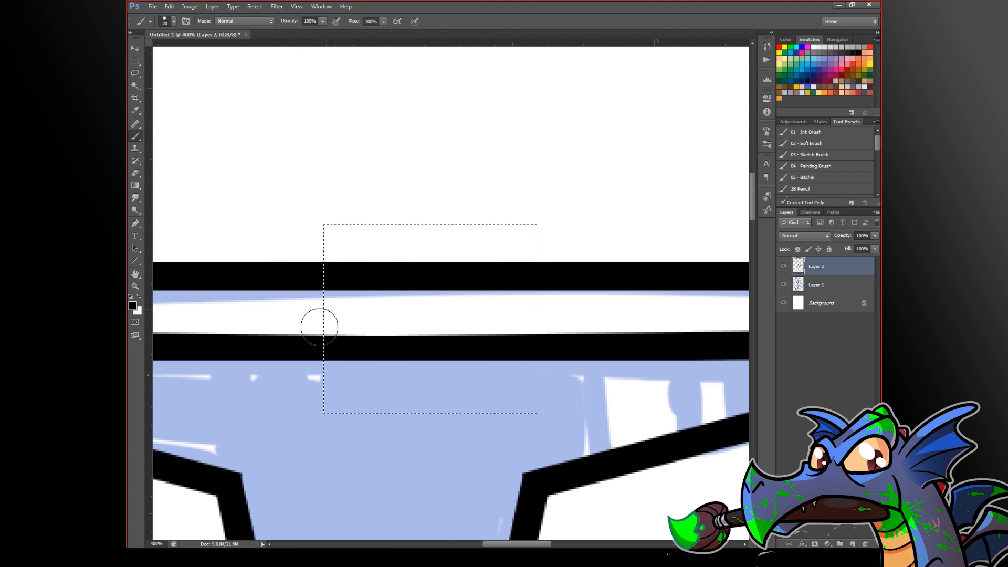
{"action": "left_click_drag", "start_coordinate": [317, 324], "coordinate": [451, 226]}
{"action": "left_click_drag", "start_coordinate": [336, 268], "coordinate": [583, 226]}
{"action": "mouse_move", "coordinate": [336, 383]}
{"action": "left_mouse_down"}
{"action": "mouse_move", "coordinate": [578, 310]}
{"action": "mouse_move", "coordinate": [583, 342]}
{"action": "left_mouse_up"}
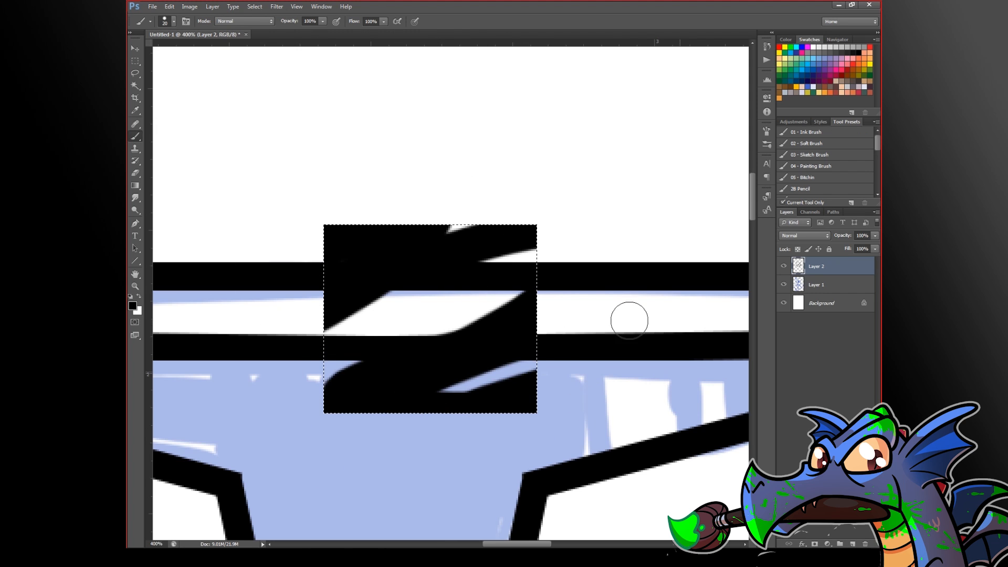
{"action": "left_click_drag", "start_coordinate": [357, 336], "coordinate": [567, 310]}
{"action": "left_click_drag", "start_coordinate": [357, 289], "coordinate": [570, 242]}
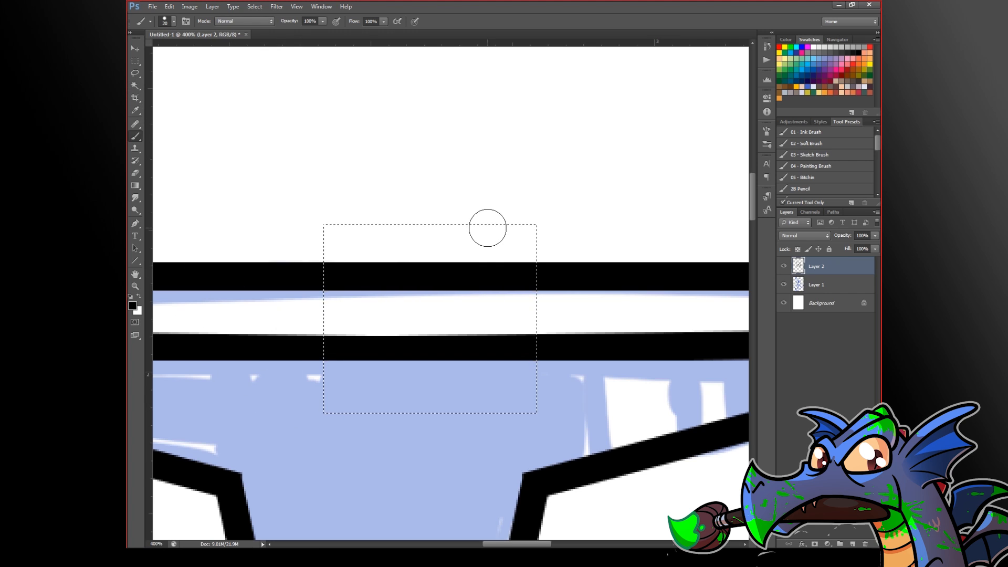
{"action": "key", "text": "ctrl+z"}
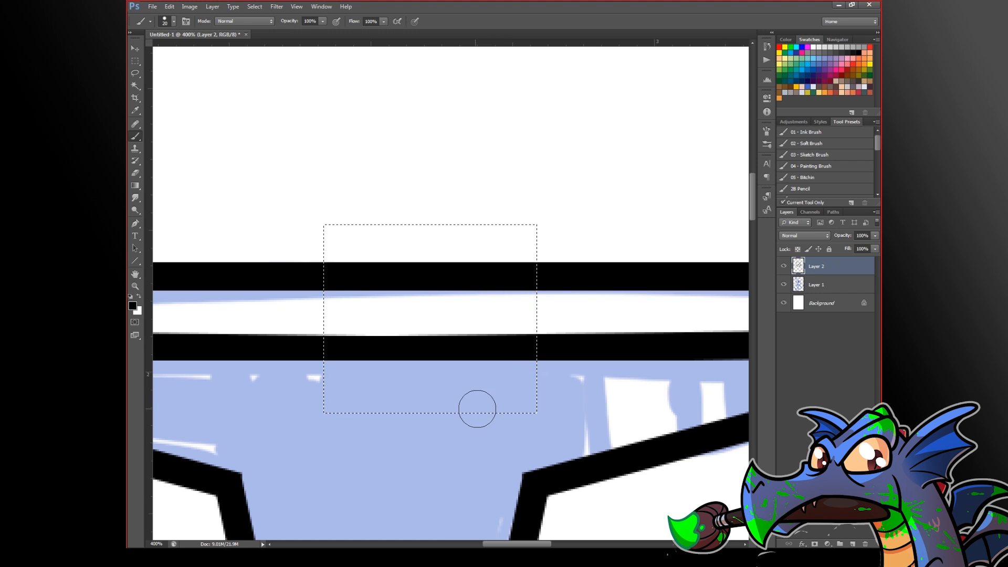
Step: Deselect and tidy the line junctions where the visor's two sides meet the chevron's peak
{"action": "left_click", "coordinate": [449, 438], "text": "alt"}
{"action": "left_click", "coordinate": [449, 437], "text": "alt"}
{"action": "left_click", "coordinate": [449, 438], "text": "alt"}
{"action": "left_click_drag", "start_coordinate": [462, 480], "coordinate": [462, 362]}
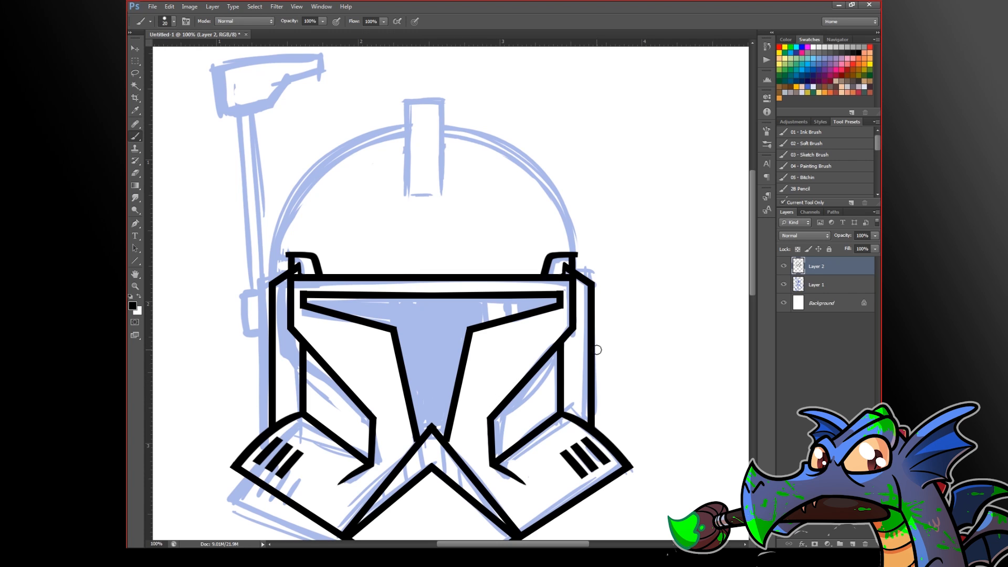
{"action": "left_click", "coordinate": [439, 449], "text": "ctrl"}
{"action": "left_click", "coordinate": [439, 448], "text": "ctrl"}
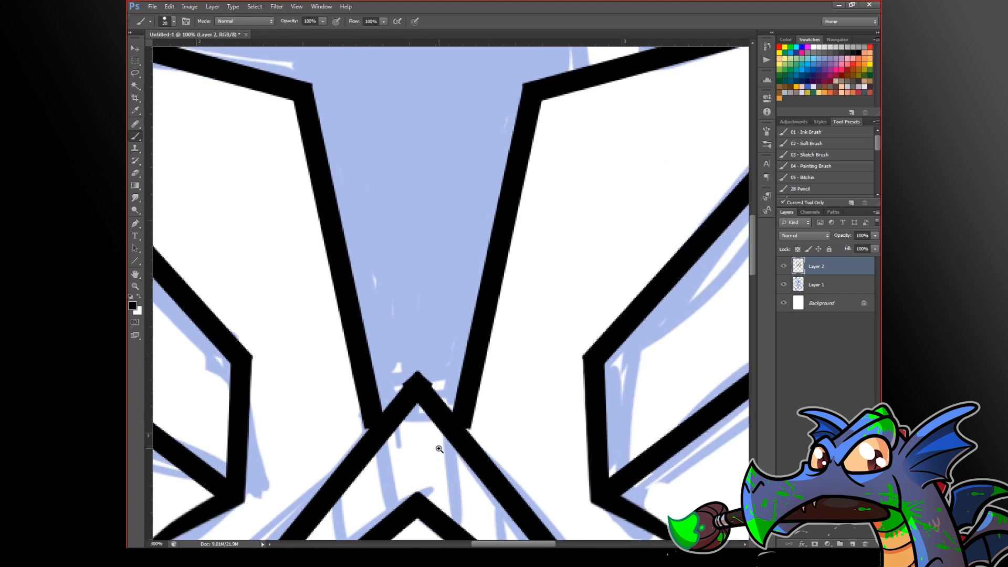
{"action": "left_click", "coordinate": [439, 449], "text": "ctrl"}
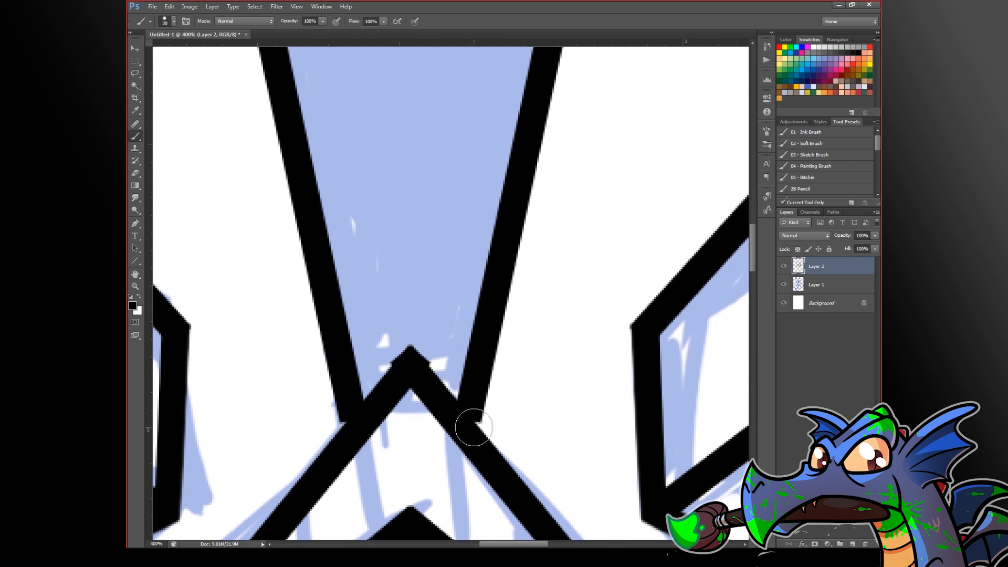
{"action": "left_click_drag", "start_coordinate": [475, 429], "coordinate": [479, 412]}
{"action": "mouse_move", "coordinate": [344, 413]}
{"action": "left_mouse_down"}
{"action": "mouse_move", "coordinate": [348, 428]}
{"action": "mouse_move", "coordinate": [342, 410]}
{"action": "left_mouse_up"}
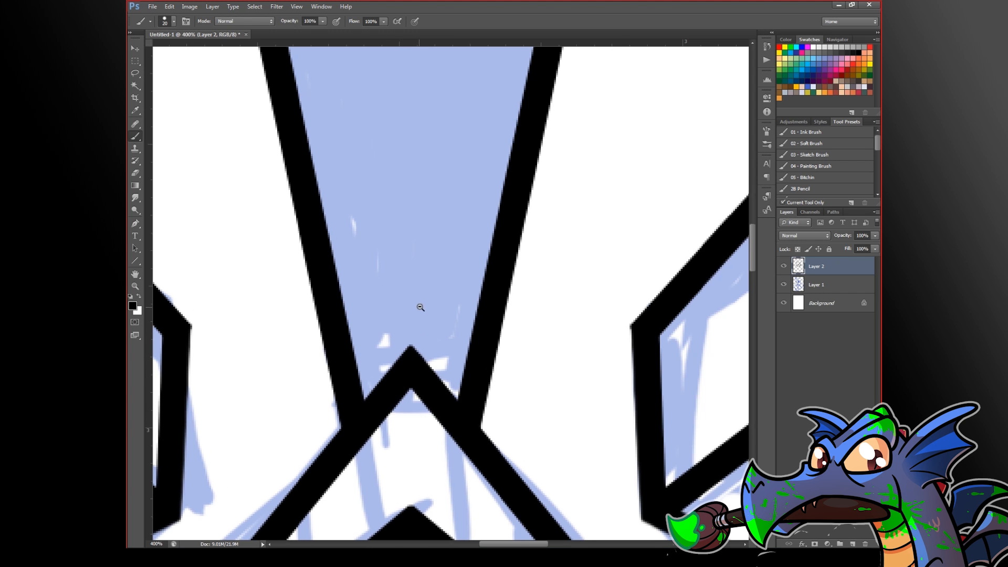
Step: Hide the blue sketch on Layer 1 and add a new layer above Layer 2
{"action": "scroll", "coordinate": [418, 308], "scroll_direction": "down", "scroll_amount": 5}
{"action": "left_click_drag", "start_coordinate": [508, 374], "coordinate": [521, 476]}
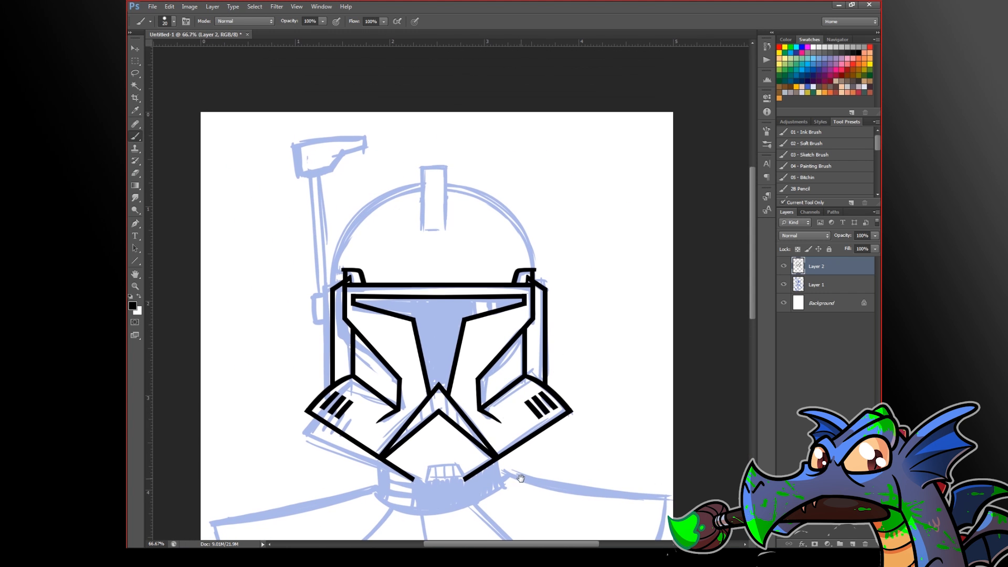
{"action": "scroll", "coordinate": [508, 482], "scroll_direction": "up", "scroll_amount": 3}
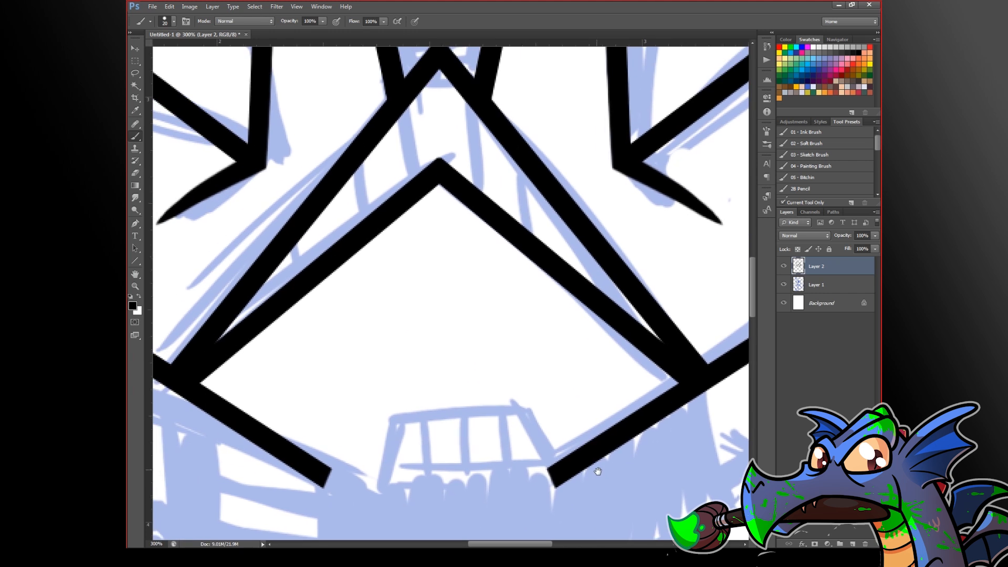
{"action": "scroll", "coordinate": [530, 393], "scroll_direction": "down", "scroll_amount": 4}
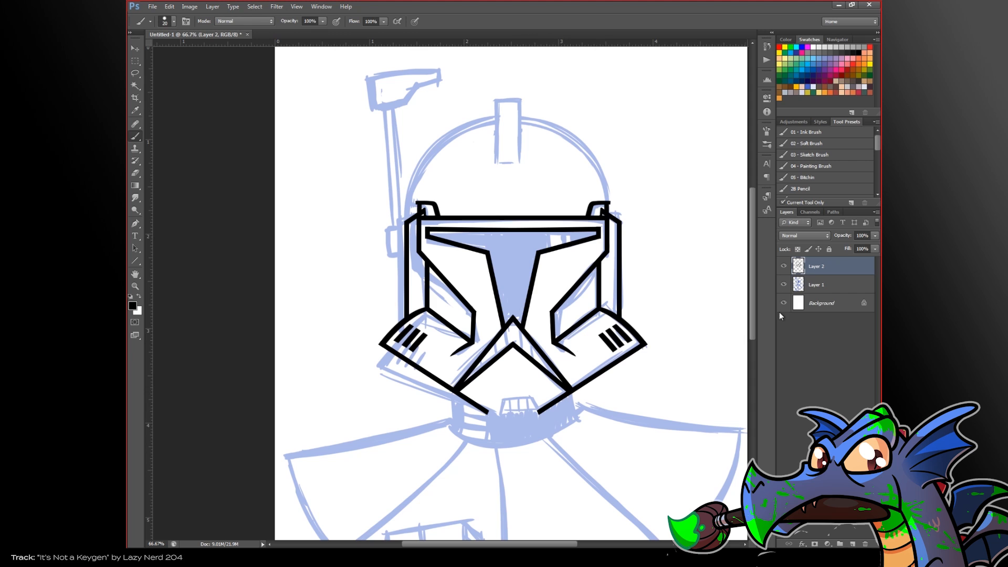
{"action": "left_click", "coordinate": [784, 285]}
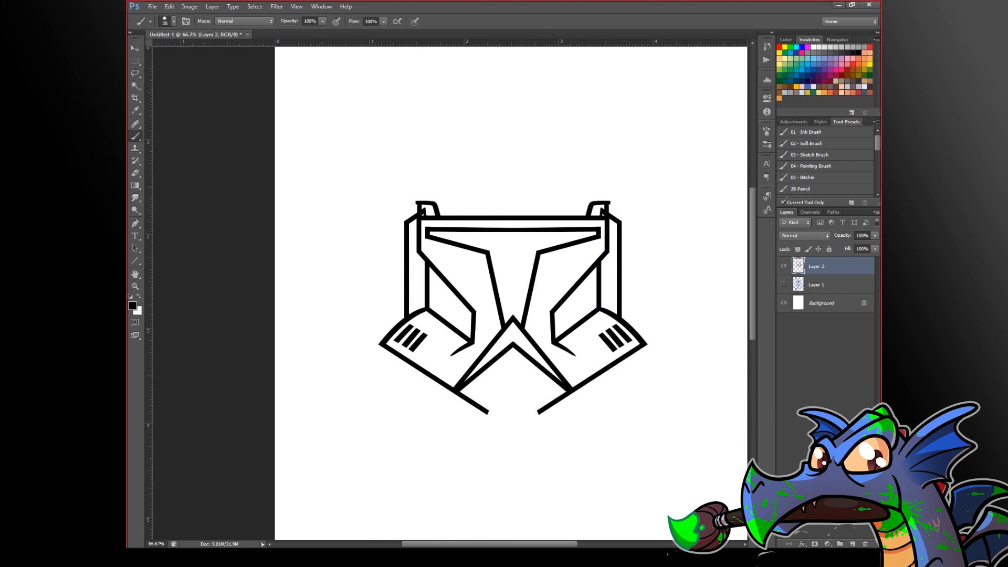
{"action": "left_click", "coordinate": [853, 545]}
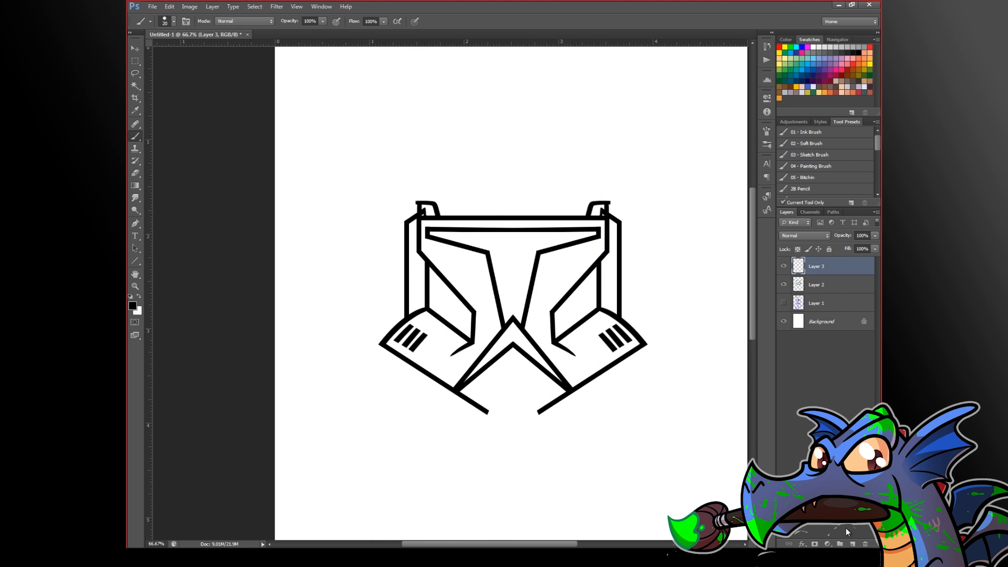
Step: Outline the top and sides of a small trapezoid mouthpiece between the jaw ends with 15 px straight lines
{"action": "left_click", "coordinate": [136, 265]}
{"action": "scroll", "coordinate": [547, 401], "scroll_direction": "up", "scroll_amount": 2}
{"action": "left_click_drag", "start_coordinate": [356, 487], "coordinate": [722, 246]}
{"action": "left_click_drag", "start_coordinate": [381, 394], "coordinate": [621, 382]}
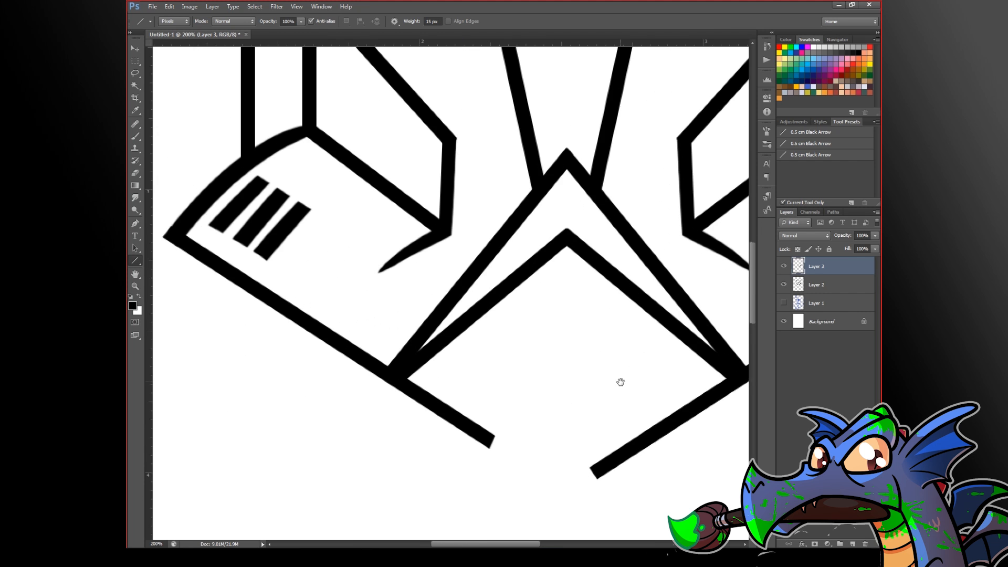
{"action": "left_click_drag", "start_coordinate": [176, 243], "coordinate": [578, 496]}
{"action": "key", "text": "space"}
{"action": "left_click_drag", "start_coordinate": [625, 468], "coordinate": [523, 464]}
{"action": "left_click_drag", "start_coordinate": [462, 437], "coordinate": [443, 475]}
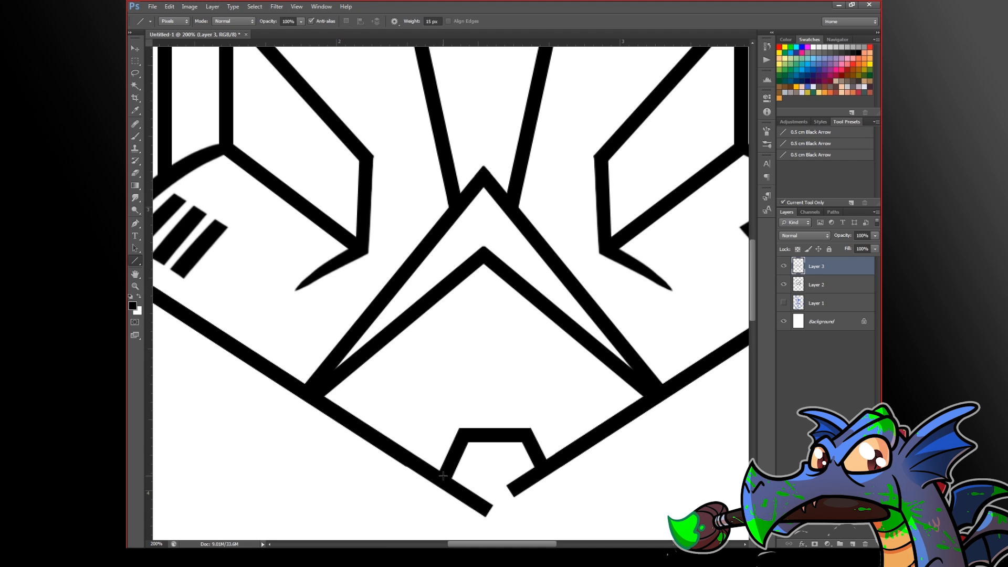
Step: Redraw the mouthpiece's left side at a wider slant and erase the jaw line ends extending past the mouthpiece
{"action": "key", "text": "ctrl+z"}
{"action": "left_click_drag", "start_coordinate": [462, 435], "coordinate": [432, 471]}
{"action": "key", "text": "ctrl+z"}
{"action": "mouse_move", "coordinate": [461, 430]}
{"action": "left_mouse_down"}
{"action": "mouse_move", "coordinate": [445, 472]}
{"action": "mouse_move", "coordinate": [435, 474]}
{"action": "mouse_move", "coordinate": [464, 475]}
{"action": "mouse_move", "coordinate": [475, 500]}
{"action": "mouse_move", "coordinate": [538, 493]}
{"action": "mouse_move", "coordinate": [525, 462]}
{"action": "mouse_move", "coordinate": [509, 476]}
{"action": "left_mouse_up"}
{"action": "key", "text": "e"}
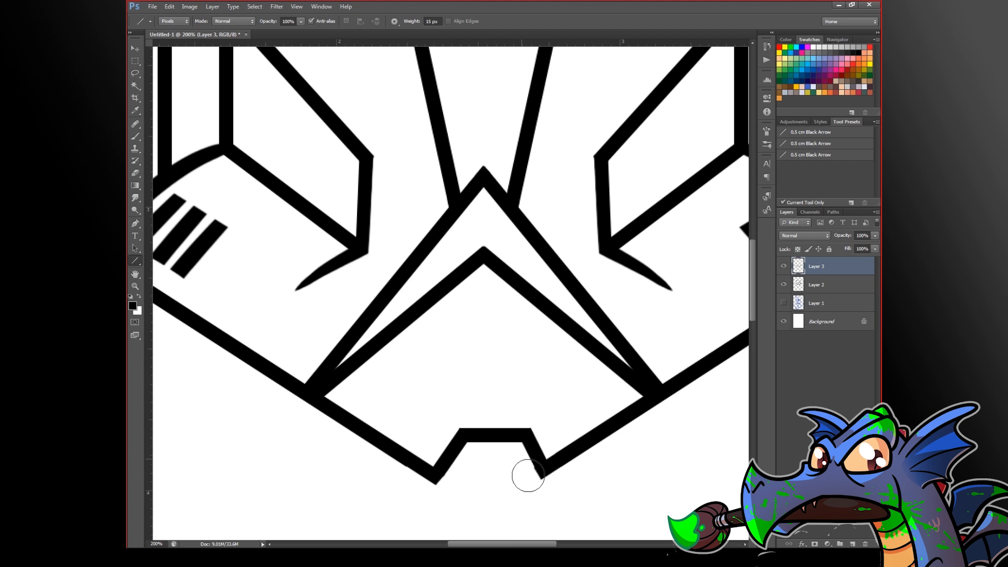
Step: Close the mouthpiece's base with a straight black brush line and thicken its left side
{"action": "left_click", "coordinate": [565, 438], "text": "alt"}
{"action": "left_click", "coordinate": [565, 438], "text": "alt"}
{"action": "left_click", "coordinate": [565, 438], "text": "alt"}
{"action": "left_click", "coordinate": [471, 307], "text": "ctrl"}
{"action": "left_click", "coordinate": [471, 307], "text": "ctrl"}
{"action": "left_click", "coordinate": [467, 315], "text": "ctrl"}
{"action": "left_click", "coordinate": [466, 325], "text": "ctrl"}
{"action": "left_click", "coordinate": [465, 325], "text": "ctrl"}
{"action": "left_click_drag", "start_coordinate": [513, 394], "coordinate": [611, 401]}
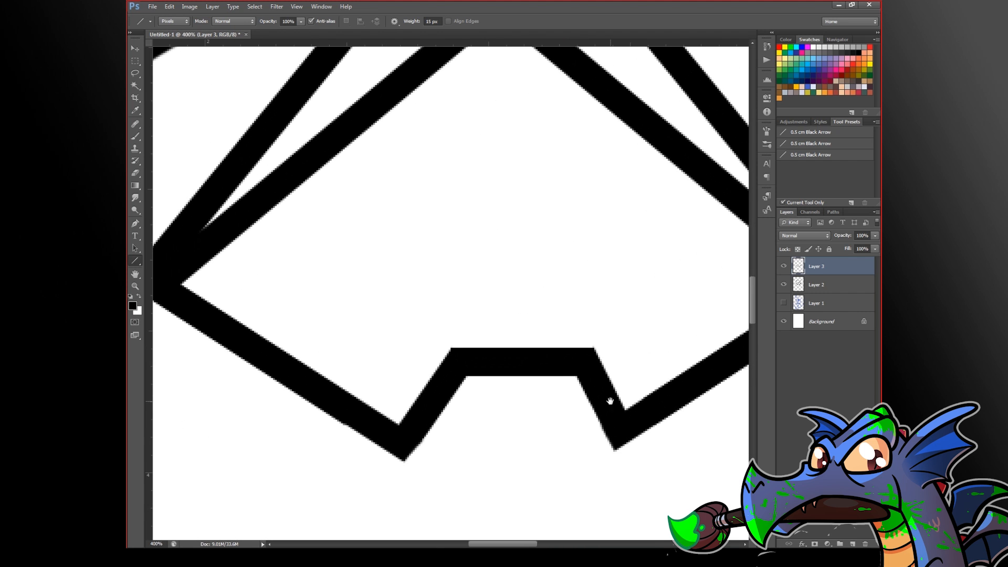
{"action": "key", "text": "b"}
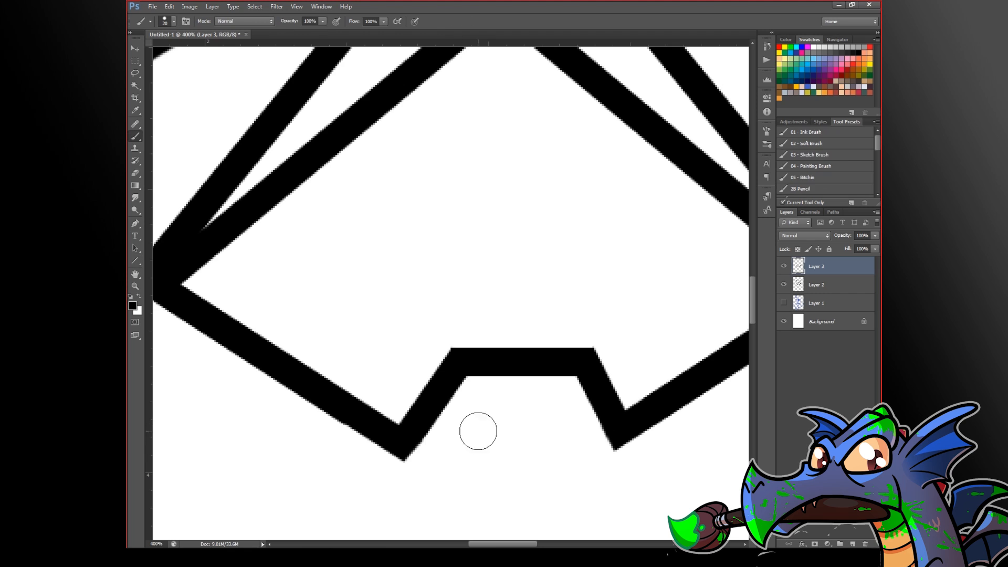
{"action": "left_click", "coordinate": [408, 441]}
{"action": "left_click", "coordinate": [603, 427], "text": "shift"}
{"action": "mouse_move", "coordinate": [444, 418]}
{"action": "left_mouse_down"}
{"action": "mouse_move", "coordinate": [428, 416]}
{"action": "mouse_move", "coordinate": [462, 361]}
{"action": "mouse_move", "coordinate": [410, 457]}
{"action": "left_mouse_up"}
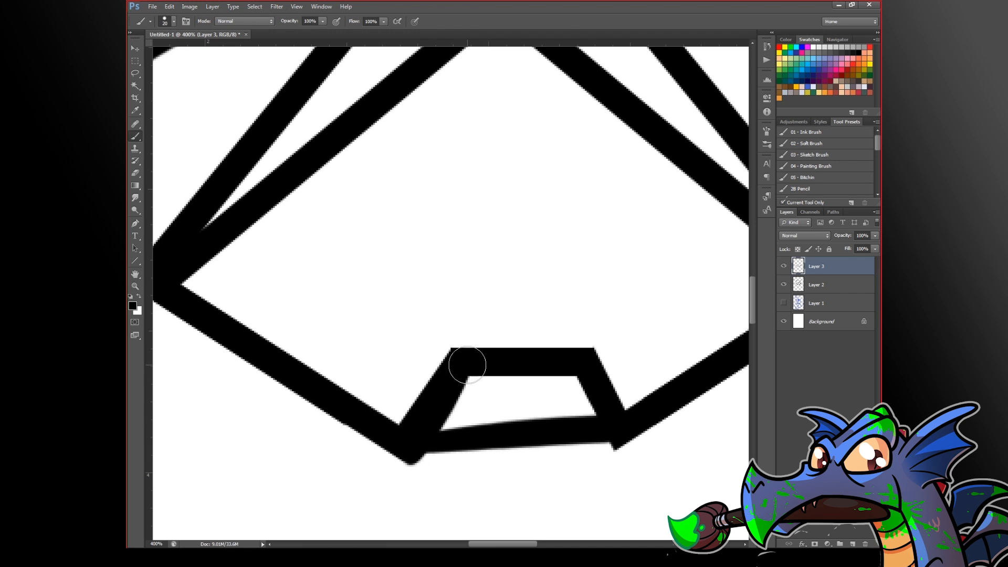
Step: Paint two vertical bars inside the mouthpiece and thicken its base line
{"action": "left_click_drag", "start_coordinate": [495, 370], "coordinate": [491, 420]}
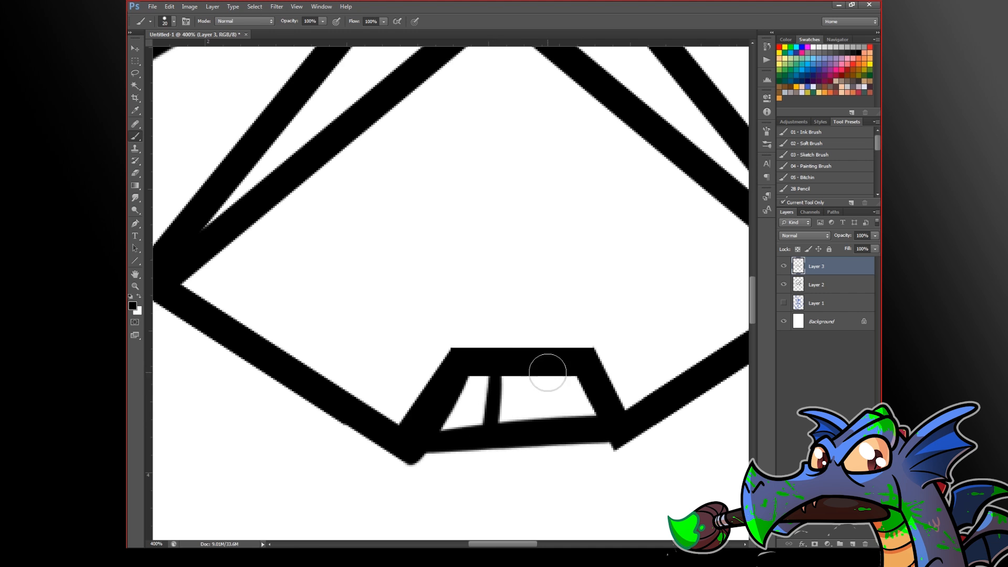
{"action": "left_click_drag", "start_coordinate": [546, 378], "coordinate": [543, 418]}
{"action": "left_click_drag", "start_coordinate": [423, 426], "coordinate": [595, 417]}
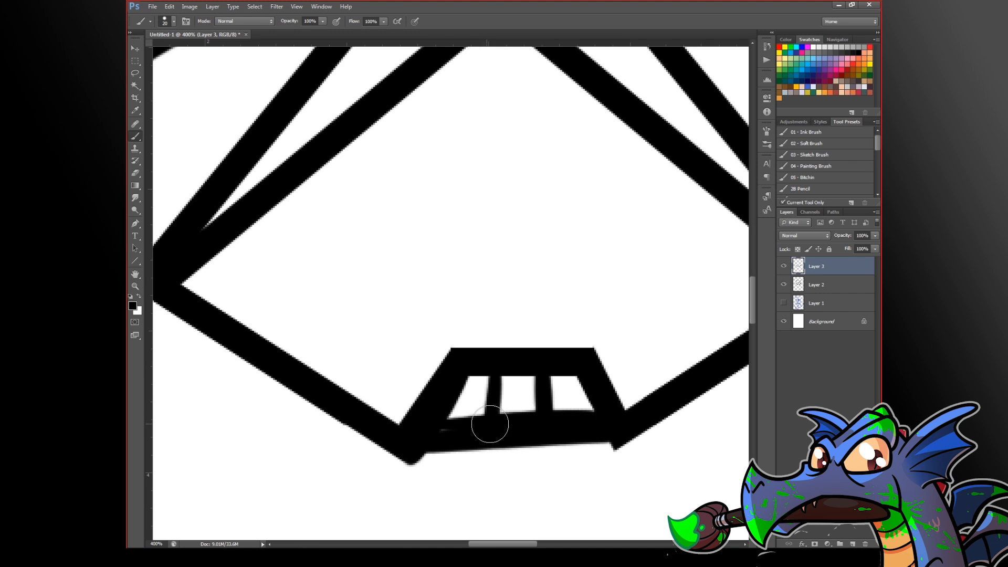
Step: Merge the mouthpiece layer, Layer 3, down into Layer 2
{"action": "left_click", "coordinate": [603, 423], "text": "alt"}
{"action": "left_click", "coordinate": [604, 423], "text": "alt"}
{"action": "left_click", "coordinate": [605, 428], "text": "alt"}
{"action": "left_click", "coordinate": [607, 435], "text": "alt"}
{"action": "left_click", "coordinate": [607, 436], "text": "alt"}
{"action": "left_click_drag", "start_coordinate": [464, 299], "coordinate": [499, 304]}
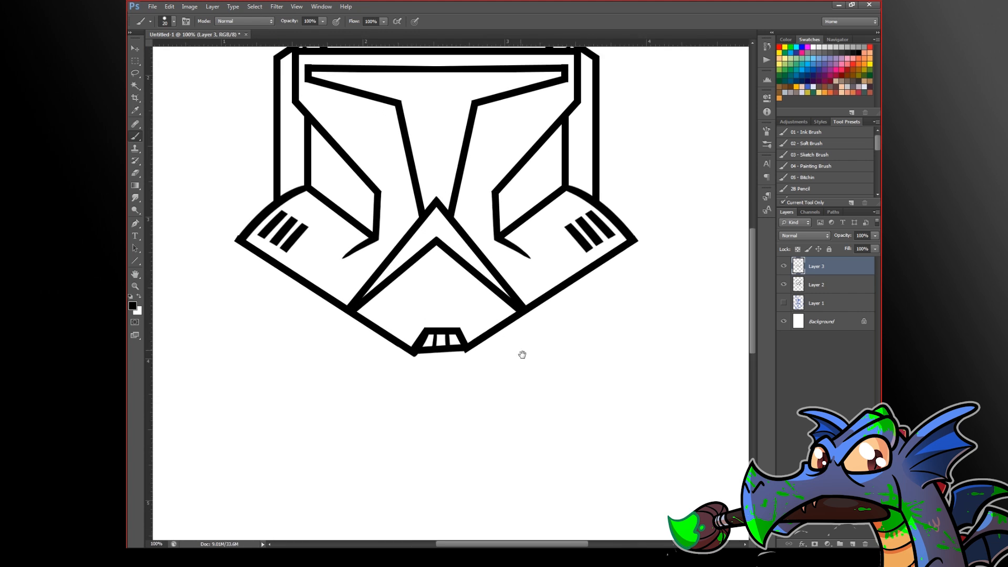
{"action": "left_click_drag", "start_coordinate": [522, 354], "coordinate": [532, 470]}
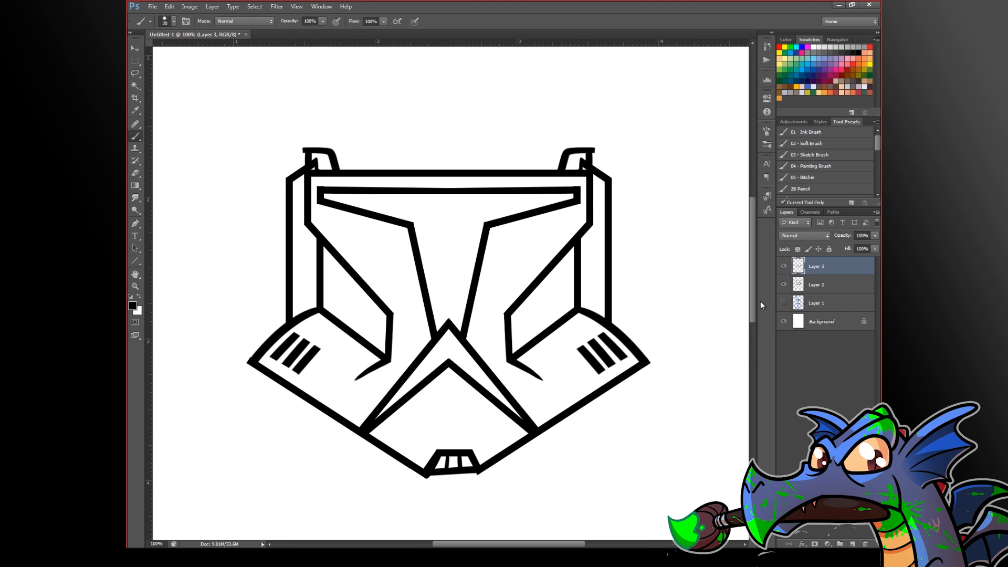
{"action": "key", "text": "Delete"}
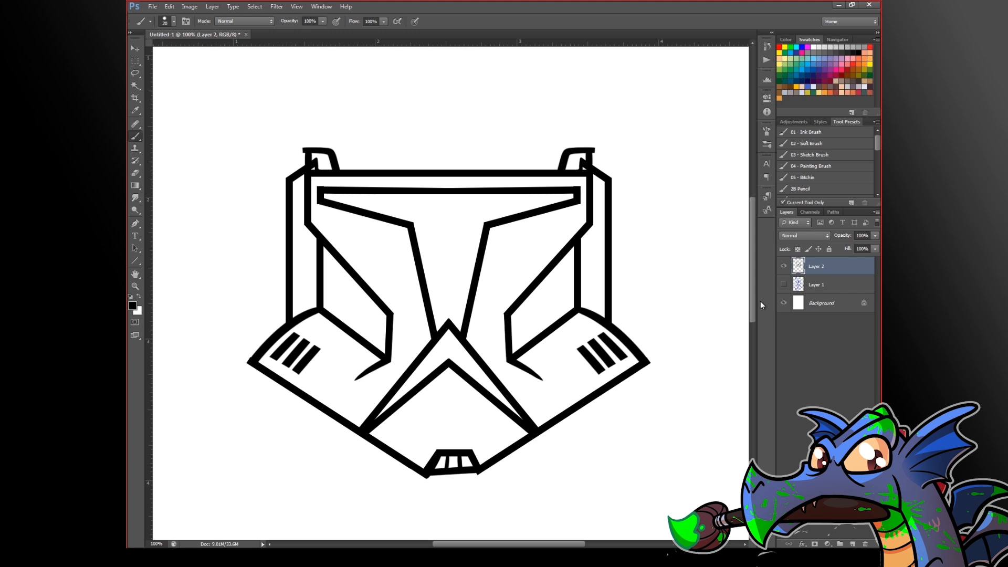
Step: Clean up the uneven line overlaps at the outer corners of both cheek pieces
{"action": "left_click", "coordinate": [648, 332], "text": "ctrl"}
{"action": "left_click", "coordinate": [648, 332], "text": "ctrl"}
{"action": "left_click", "coordinate": [646, 372], "text": "ctrl"}
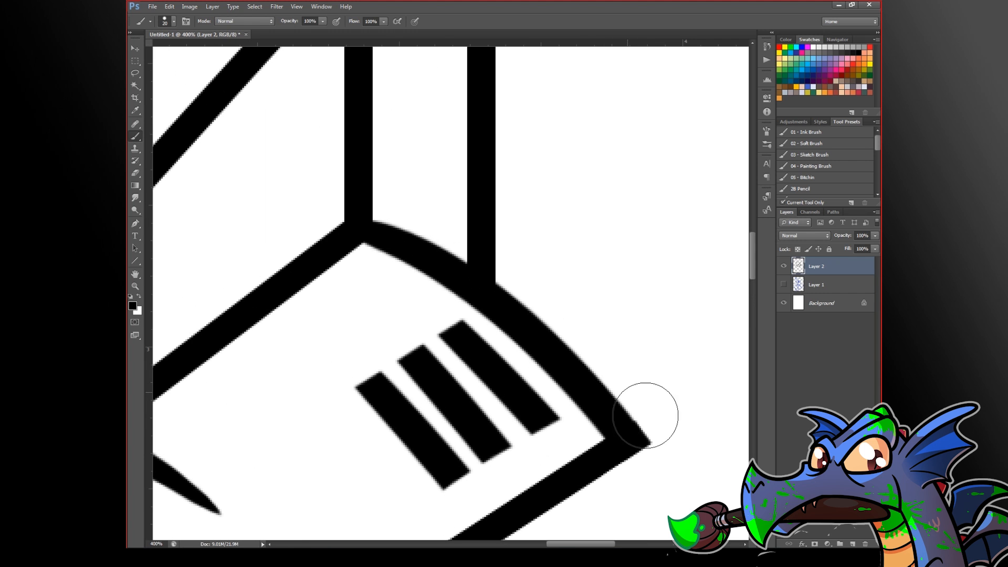
{"action": "left_click_drag", "start_coordinate": [367, 393], "coordinate": [687, 379]}
{"action": "left_click_drag", "start_coordinate": [231, 368], "coordinate": [638, 349]}
{"action": "left_click_drag", "start_coordinate": [353, 349], "coordinate": [663, 302]}
{"action": "mouse_move", "coordinate": [251, 367]}
{"action": "left_mouse_down"}
{"action": "mouse_move", "coordinate": [506, 341]}
{"action": "mouse_move", "coordinate": [609, 382]}
{"action": "left_mouse_up"}
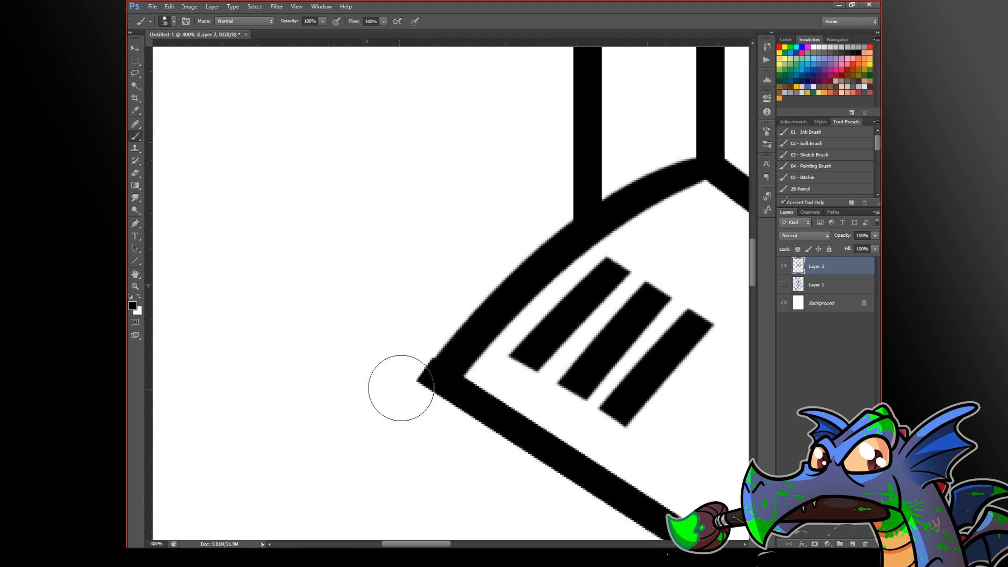
{"action": "left_click", "coordinate": [556, 308], "text": "alt"}
{"action": "left_click", "coordinate": [557, 308], "text": "alt"}
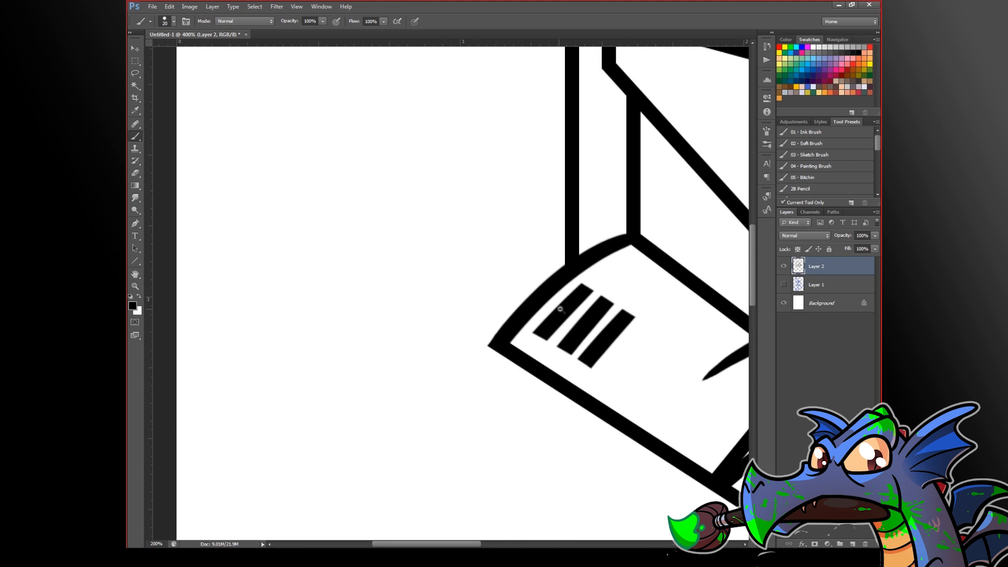
Step: Show the blue sketch on Layer 1 again and add a new layer above the inked helmet
{"action": "left_click", "coordinate": [556, 309], "text": "alt"}
{"action": "left_click", "coordinate": [557, 308], "text": "alt"}
{"action": "left_click_drag", "start_coordinate": [663, 379], "coordinate": [455, 436]}
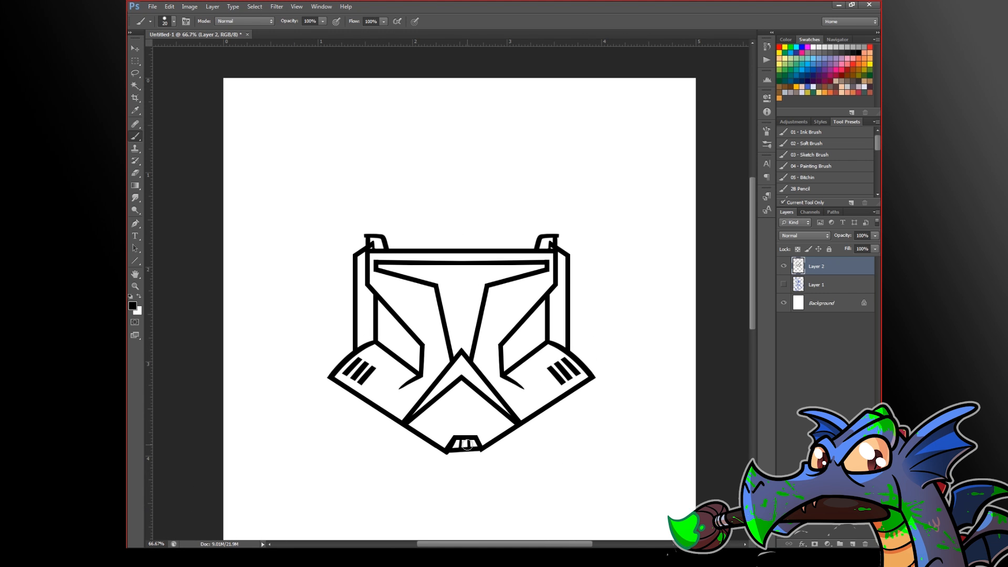
{"action": "left_click", "coordinate": [784, 285]}
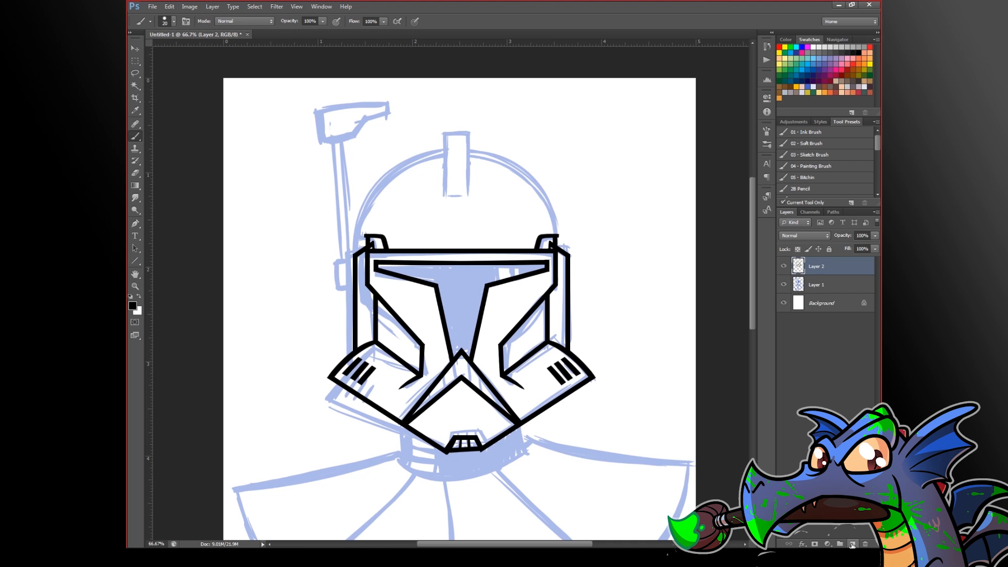
{"action": "left_click", "coordinate": [852, 544]}
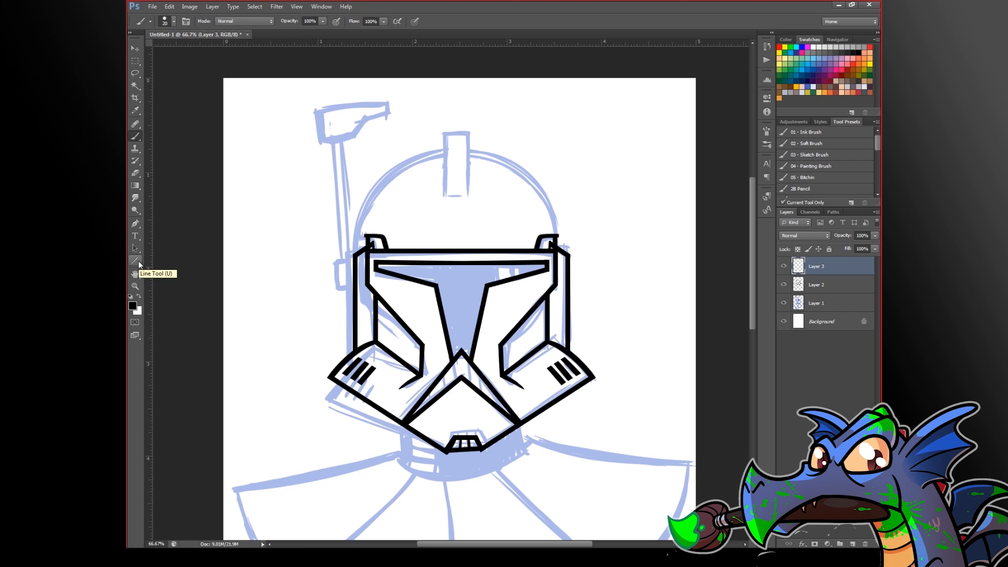
Step: Ink the two vertical sides and the top edge of the helmet's crest fin with straight black brush lines
{"action": "scroll", "coordinate": [453, 192], "scroll_direction": "up", "scroll_amount": 8}
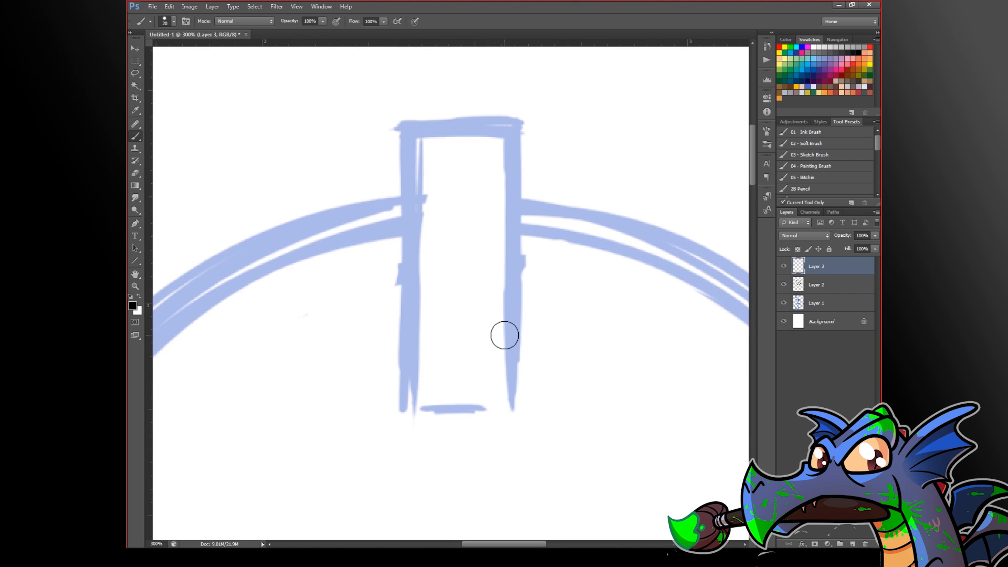
{"action": "left_click_drag", "start_coordinate": [512, 413], "coordinate": [512, 87]}
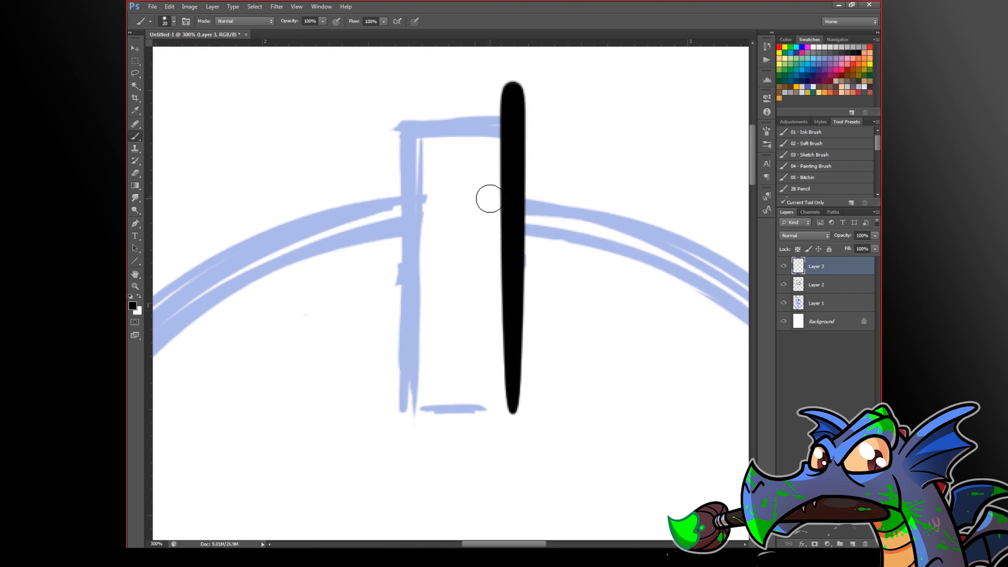
{"action": "left_click_drag", "start_coordinate": [409, 409], "coordinate": [409, 92]}
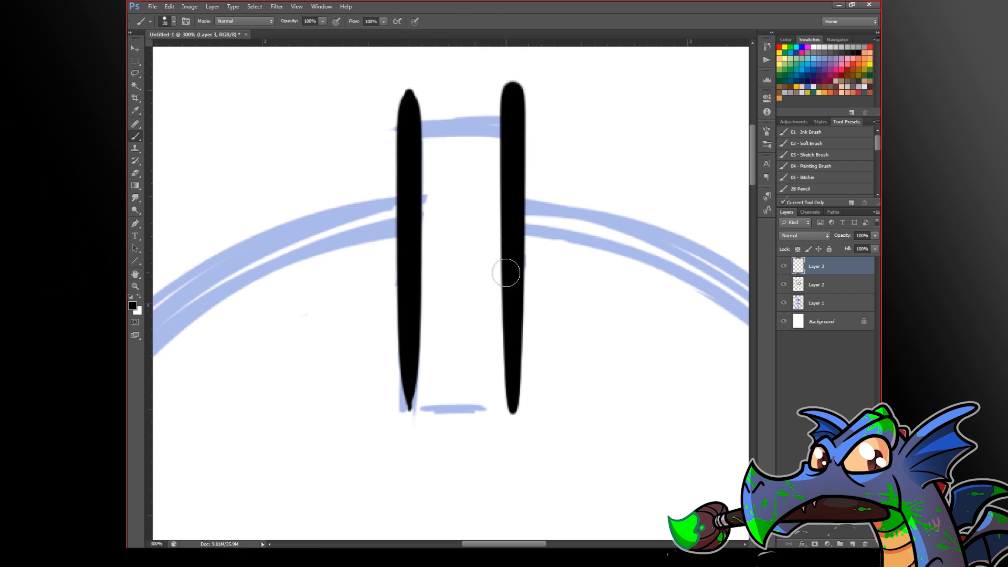
{"action": "left_click_drag", "start_coordinate": [408, 421], "coordinate": [409, 339]}
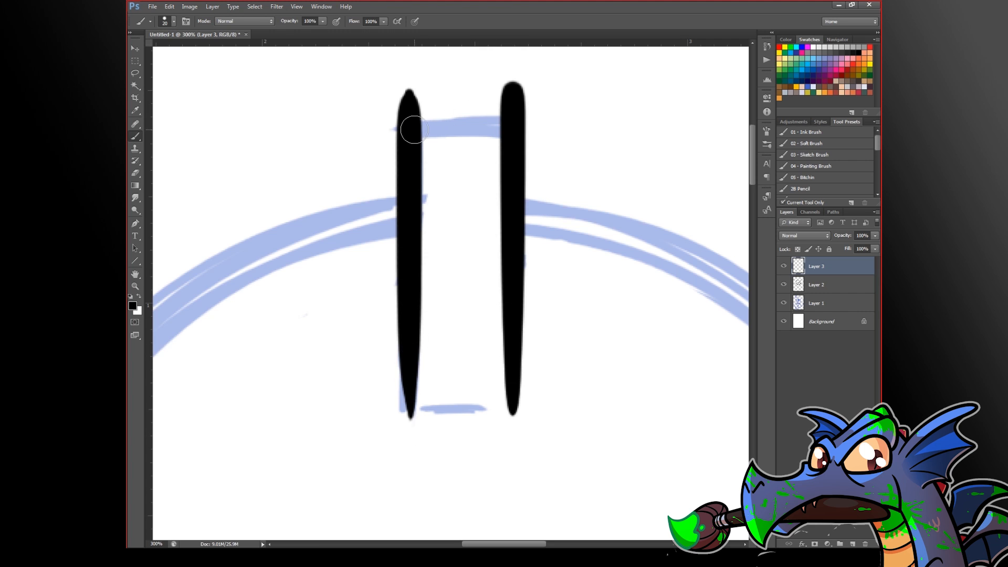
{"action": "mouse_move", "coordinate": [407, 130]}
{"action": "left_mouse_down"}
{"action": "mouse_move", "coordinate": [507, 121]}
{"action": "mouse_move", "coordinate": [471, 148]}
{"action": "mouse_move", "coordinate": [434, 272]}
{"action": "left_mouse_up"}
Step: Select the line ends sticking out above the crest fin's top edge, delete them and clear the selection
{"action": "left_click", "coordinate": [136, 61]}
{"action": "left_click_drag", "start_coordinate": [344, 246], "coordinate": [576, 133]}
{"action": "key", "text": "Delete"}
{"action": "key", "text": "ctrl+d"}
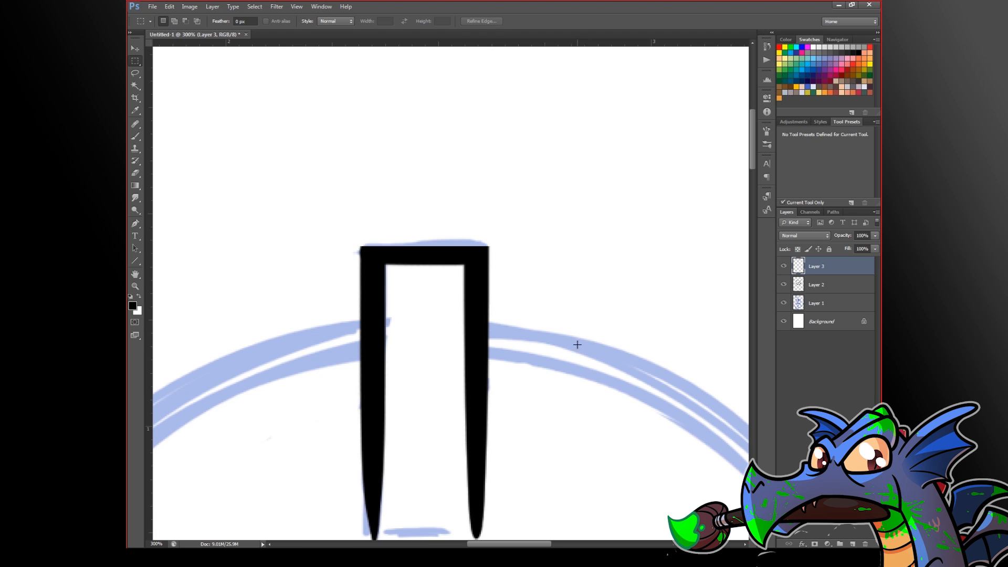
Step: Examine the inked crest fin against the whole helmet, toggling the Layer 1 sketch off and on
{"action": "left_click", "coordinate": [550, 388], "text": "alt"}
{"action": "left_click", "coordinate": [555, 392], "text": "alt"}
{"action": "left_click", "coordinate": [556, 391], "text": "alt"}
{"action": "left_click_drag", "start_coordinate": [596, 450], "coordinate": [565, 376]}
{"action": "left_click", "coordinate": [515, 340]}
{"action": "left_click", "coordinate": [514, 340]}
{"action": "left_click", "coordinate": [783, 303]}
{"action": "left_click", "coordinate": [782, 303]}
{"action": "key", "text": "ctrl+minus"}
{"action": "key", "text": "ctrl+minus"}
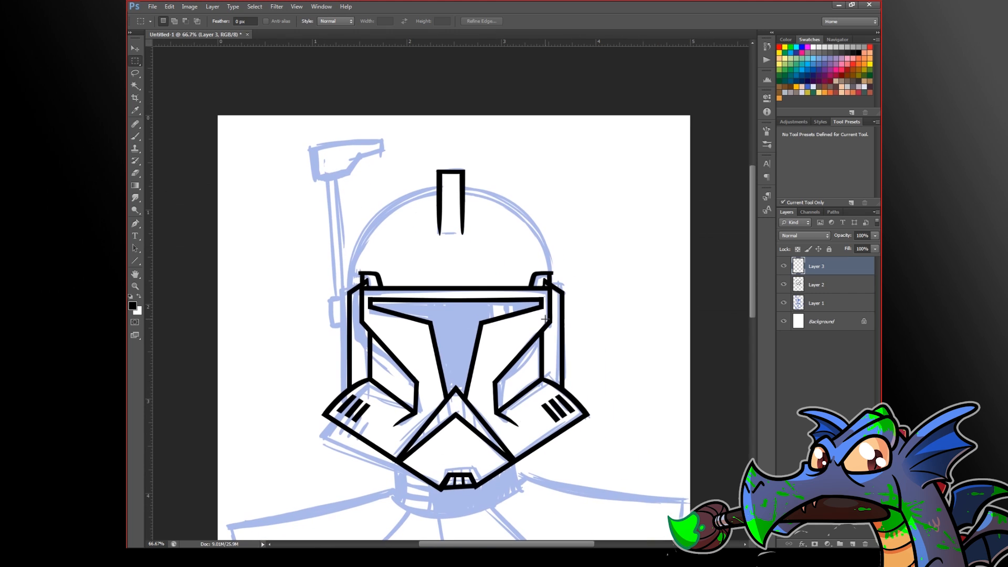
Step: Add a new layer for the dome and merge the fin's layer, Layer 3, down into Layer 2
{"action": "key", "text": "b"}
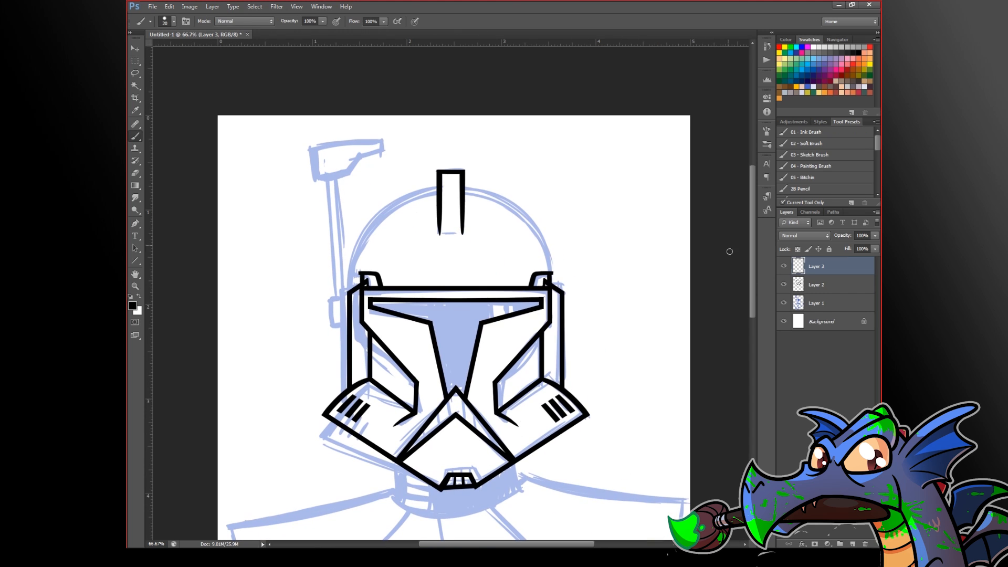
{"action": "left_click", "coordinate": [854, 545]}
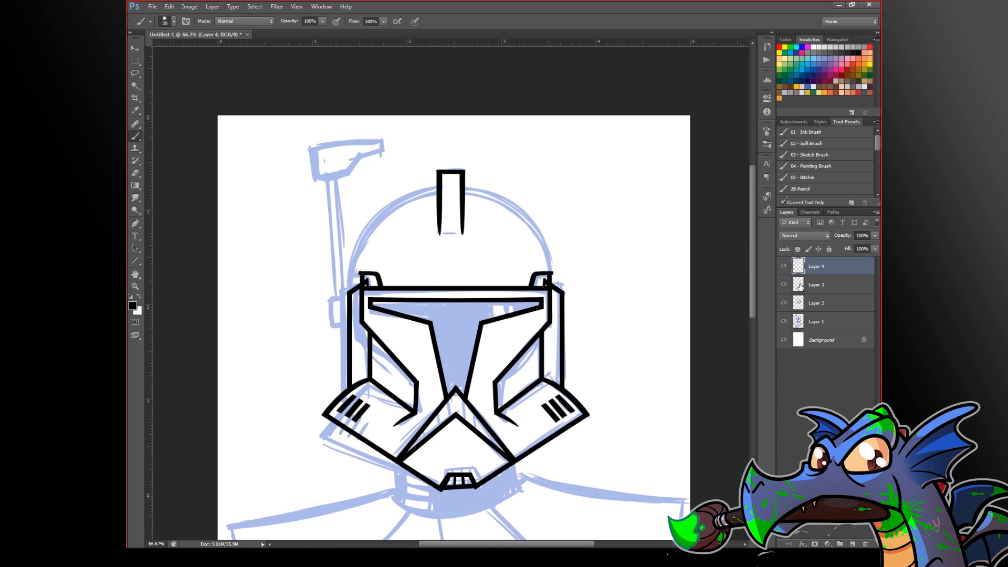
{"action": "left_click", "coordinate": [800, 286]}
{"action": "key", "text": "ctrl+e"}
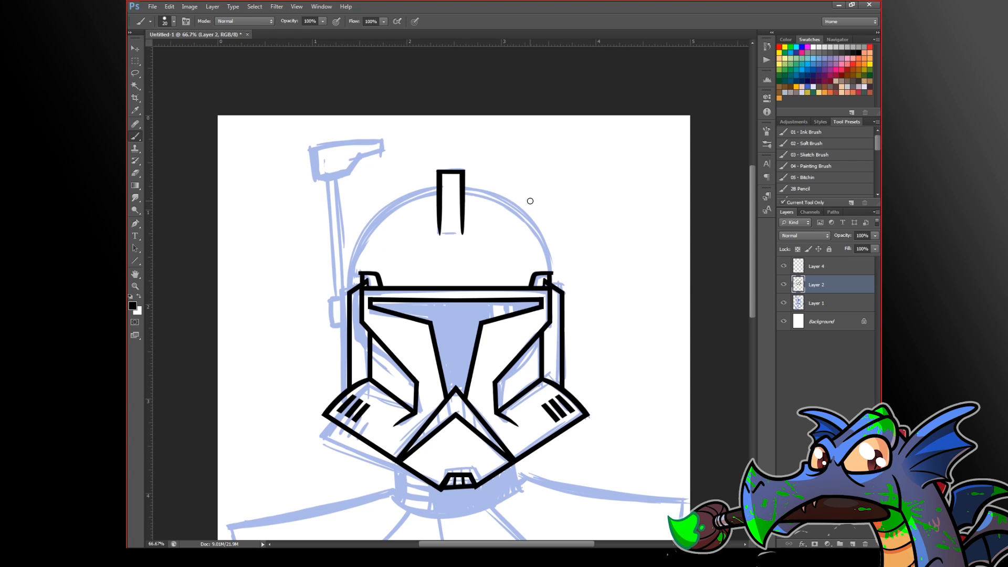
{"action": "left_click", "coordinate": [796, 267]}
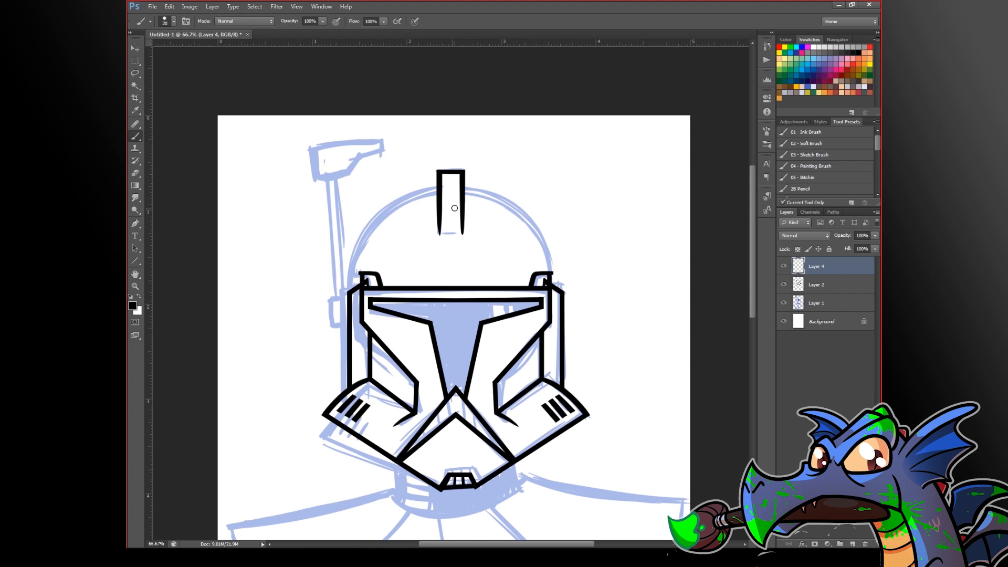
Step: Try to ink the left half of the helmet dome as a curved brush stroke from the ear piece to the fin
{"action": "left_click", "coordinate": [396, 228], "text": "ctrl"}
{"action": "left_click", "coordinate": [395, 228], "text": "ctrl"}
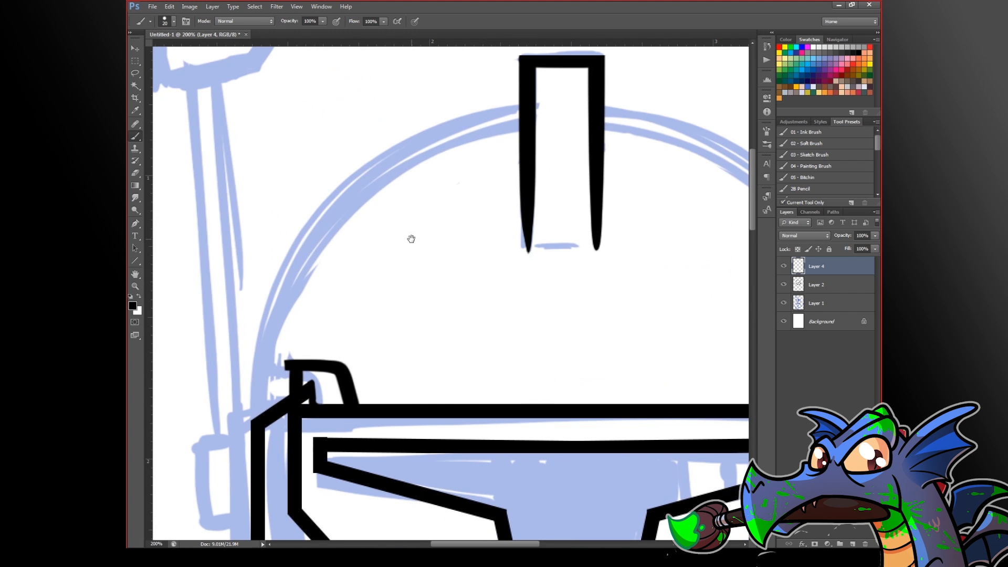
{"action": "left_click_drag", "start_coordinate": [405, 271], "coordinate": [398, 338]}
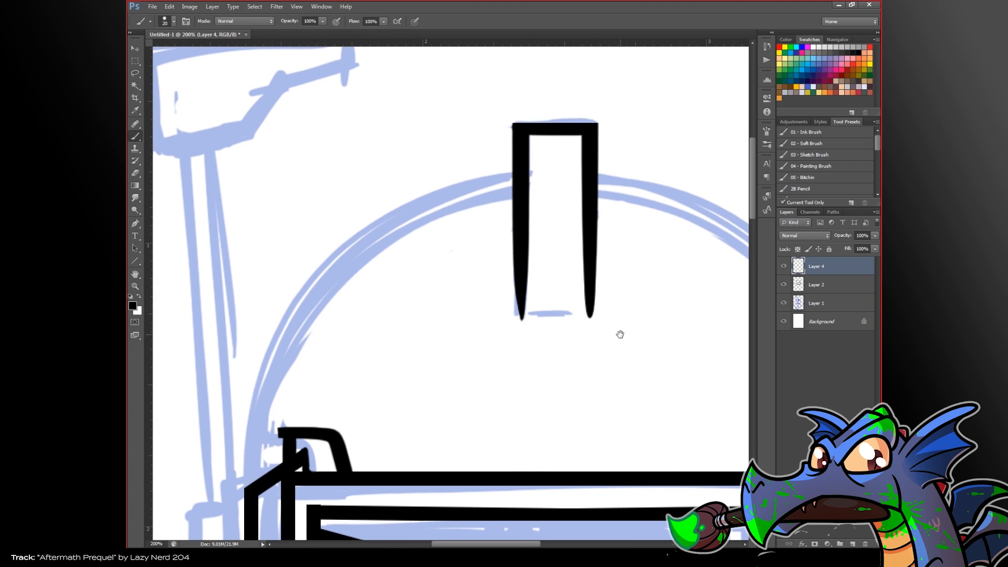
{"action": "left_click_drag", "start_coordinate": [621, 334], "coordinate": [616, 333]}
{"action": "left_click_drag", "start_coordinate": [331, 232], "coordinate": [551, 170]}
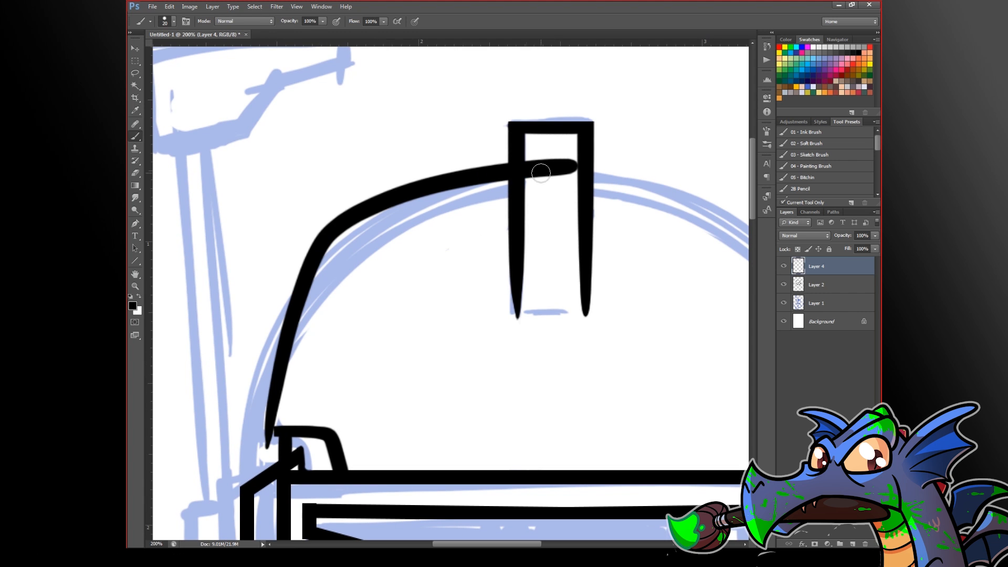
{"action": "key", "text": "ctrl+z"}
{"action": "mouse_move", "coordinate": [270, 447]}
{"action": "left_mouse_down"}
{"action": "mouse_move", "coordinate": [277, 402]}
{"action": "mouse_move", "coordinate": [547, 175]}
{"action": "left_mouse_up"}
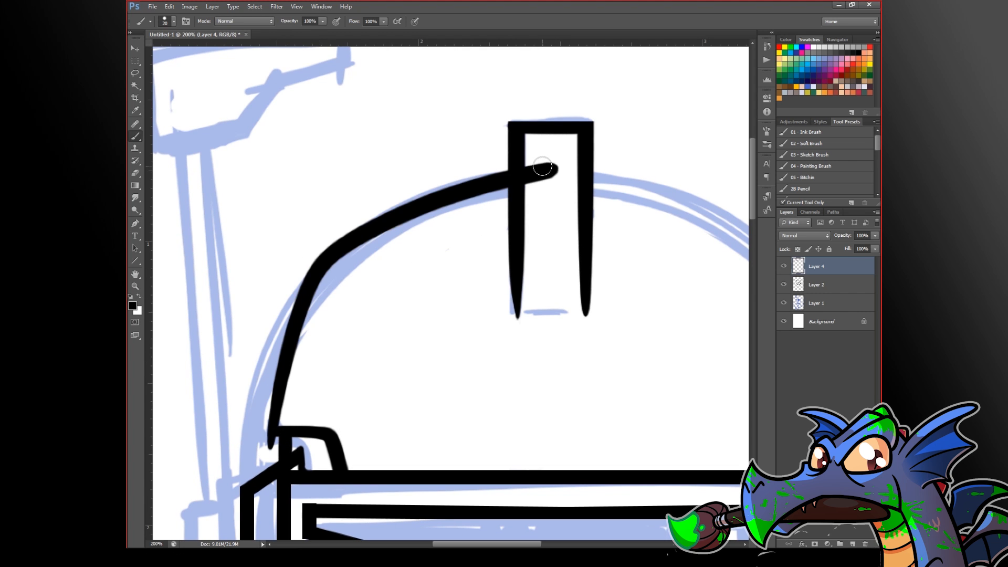
Step: Duplicate the dome curve's layer, flip the copy horizontally and place it as the dome's right half
{"action": "key", "text": "ctrl+minus"}
{"action": "key", "text": "ctrl+minus"}
{"action": "left_click_drag", "start_coordinate": [536, 222], "coordinate": [578, 283]}
{"action": "key", "text": "ctrl+minus"}
{"action": "left_click_drag", "start_coordinate": [559, 377], "coordinate": [458, 358]}
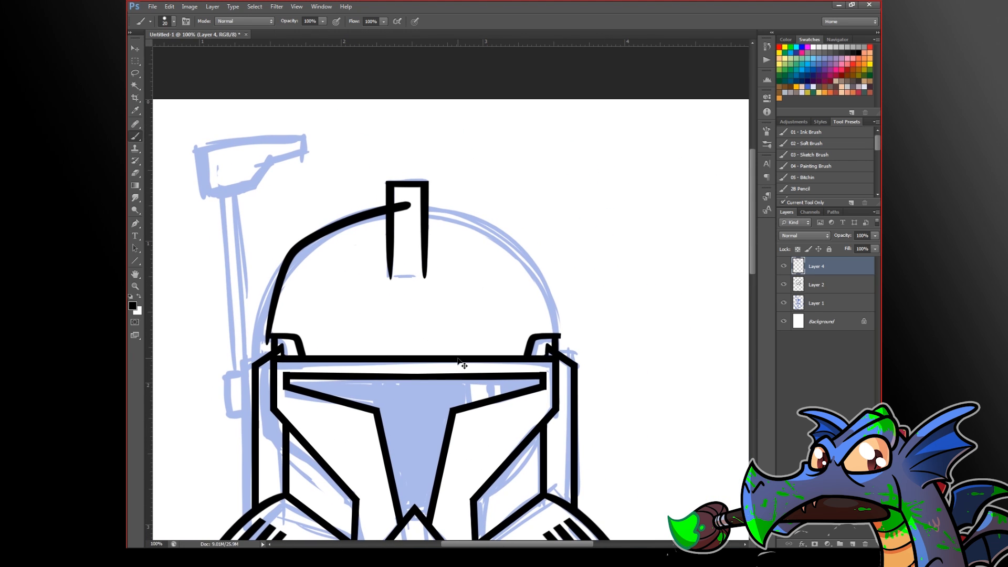
{"action": "key", "text": "ctrl+j"}
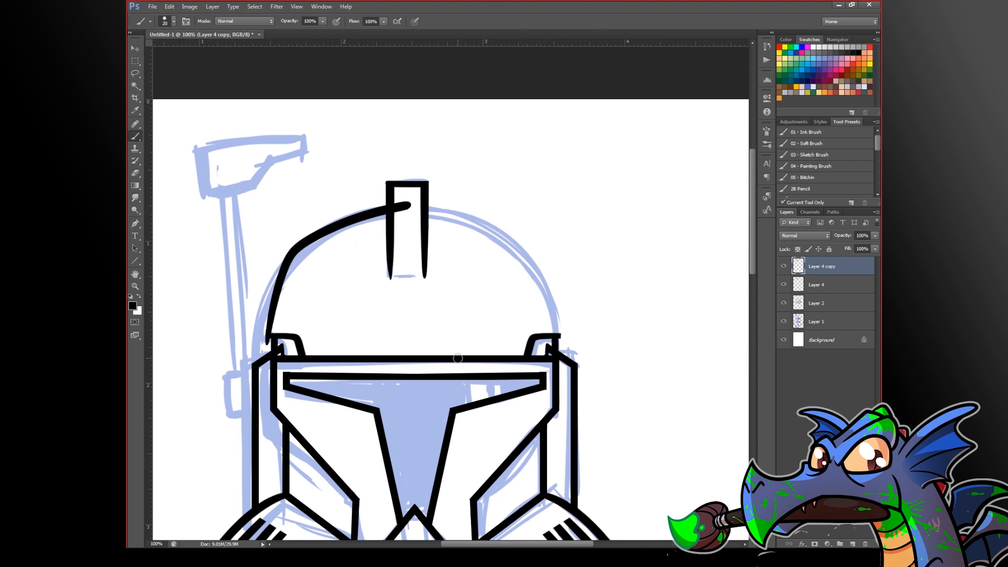
{"action": "left_click", "coordinate": [169, 7]}
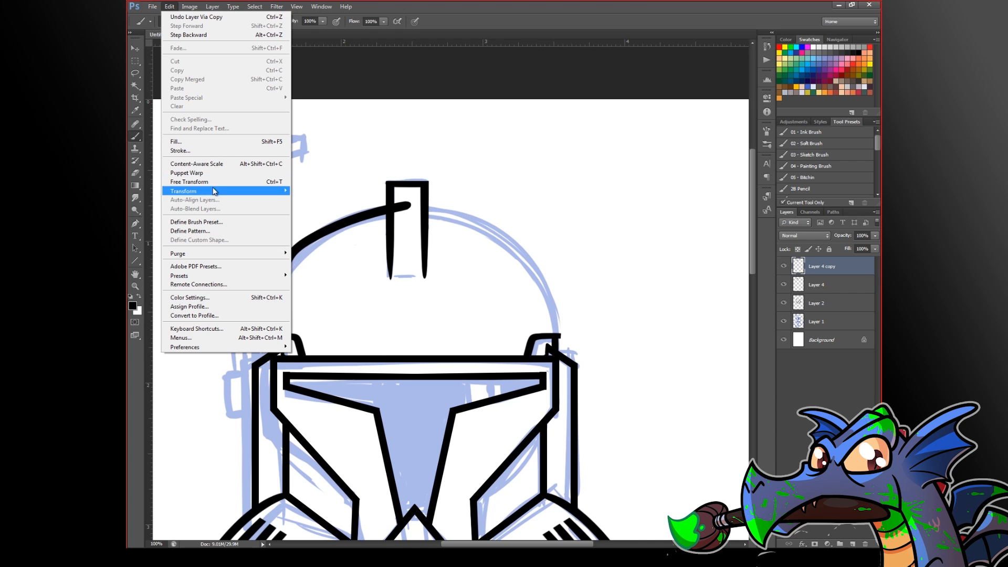
{"action": "mouse_move", "coordinate": [215, 192]}
{"action": "left_click", "coordinate": [319, 292]}
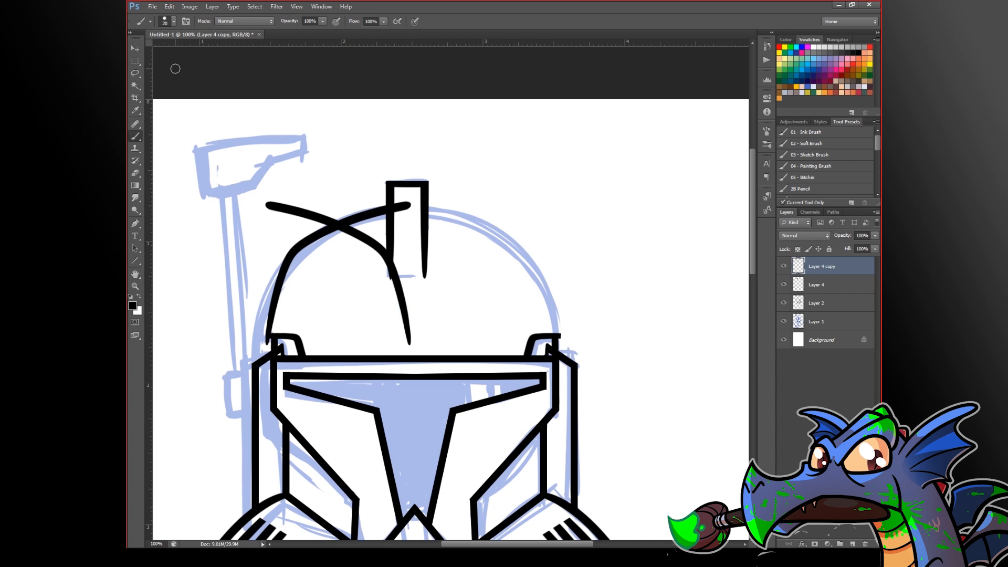
{"action": "left_click", "coordinate": [135, 48]}
{"action": "left_click_drag", "start_coordinate": [396, 265], "coordinate": [542, 277]}
{"action": "left_click", "coordinate": [460, 319], "text": "alt"}
{"action": "left_click", "coordinate": [460, 319], "text": "alt"}
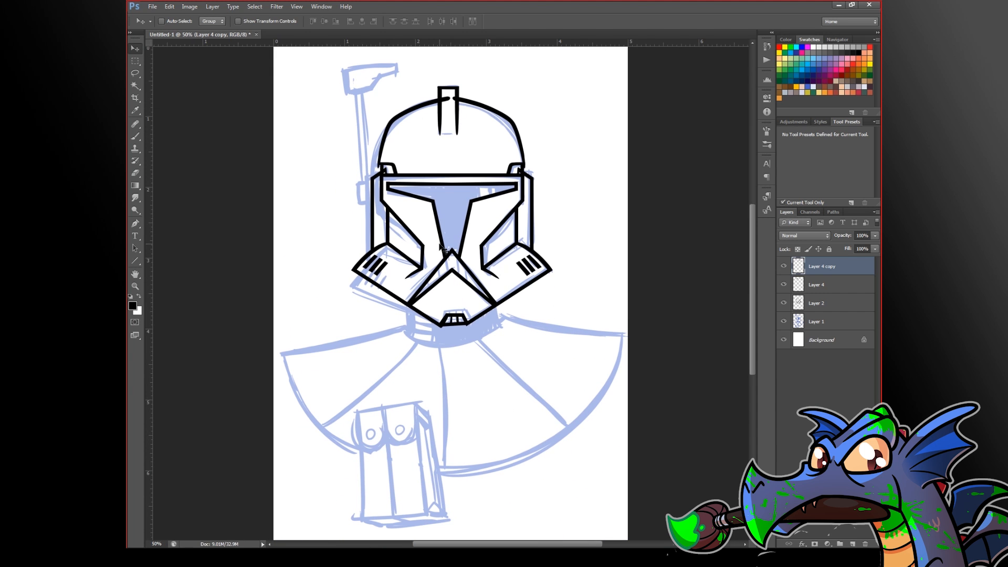
Step: Delete the mirrored dome curve's layer and hide Layer 4 with the original curve
{"action": "left_click", "coordinate": [452, 89], "text": "ctrl"}
{"action": "left_click", "coordinate": [453, 90], "text": "ctrl"}
{"action": "left_click", "coordinate": [438, 245], "text": "alt"}
{"action": "left_click", "coordinate": [439, 245], "text": "alt"}
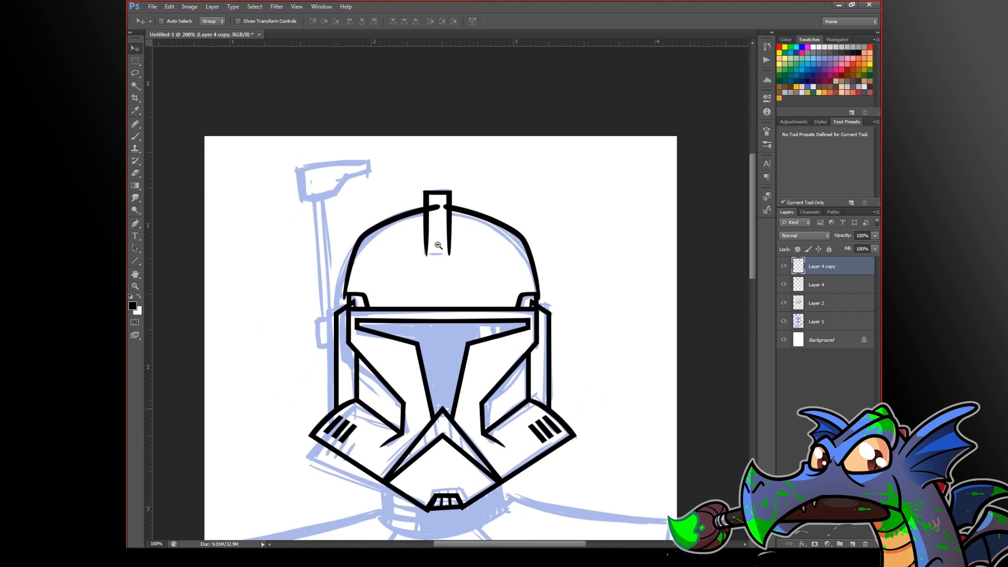
{"action": "left_click", "coordinate": [468, 229], "text": "ctrl"}
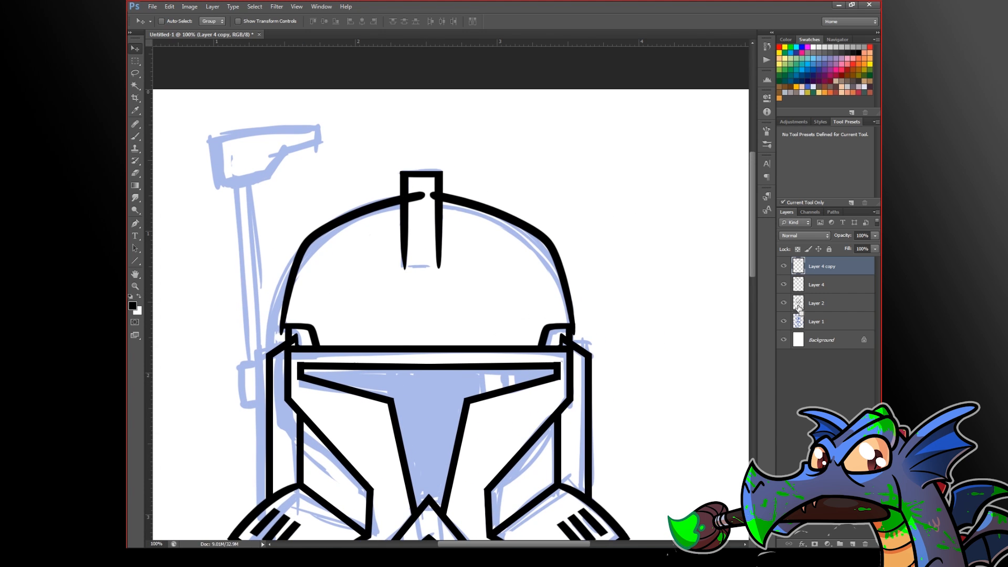
{"action": "key", "text": "Delete"}
{"action": "left_click", "coordinate": [784, 266]}
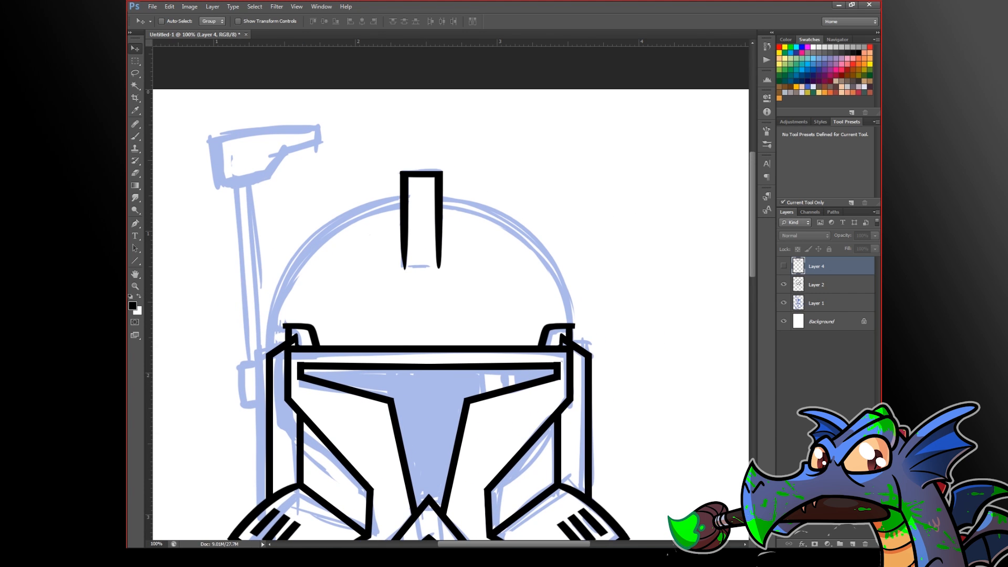
Step: Add a new layer above Layer 4 and choose the Ellipse tool
{"action": "left_click", "coordinate": [853, 544]}
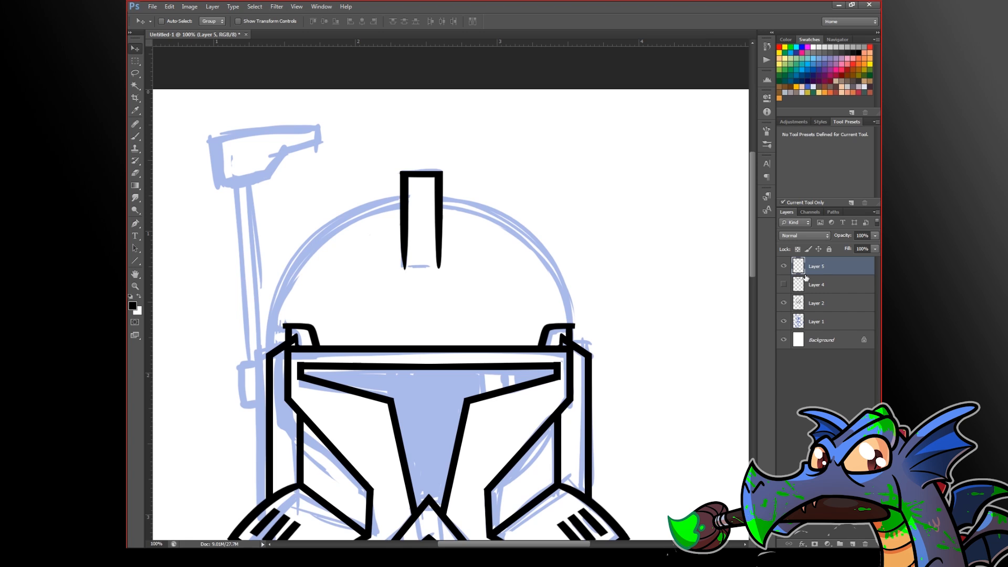
{"action": "left_click", "coordinate": [136, 261]}
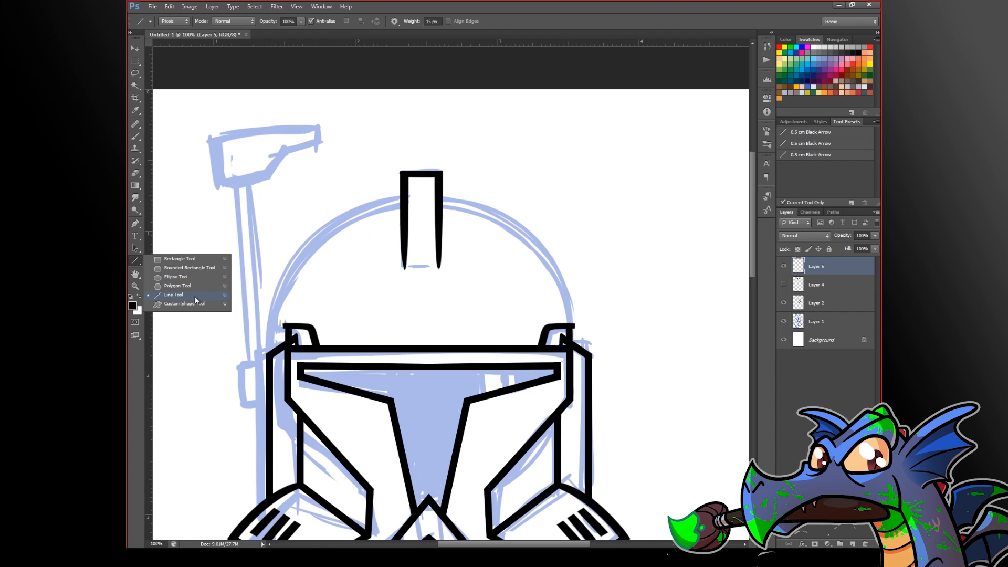
{"action": "left_click", "coordinate": [171, 278]}
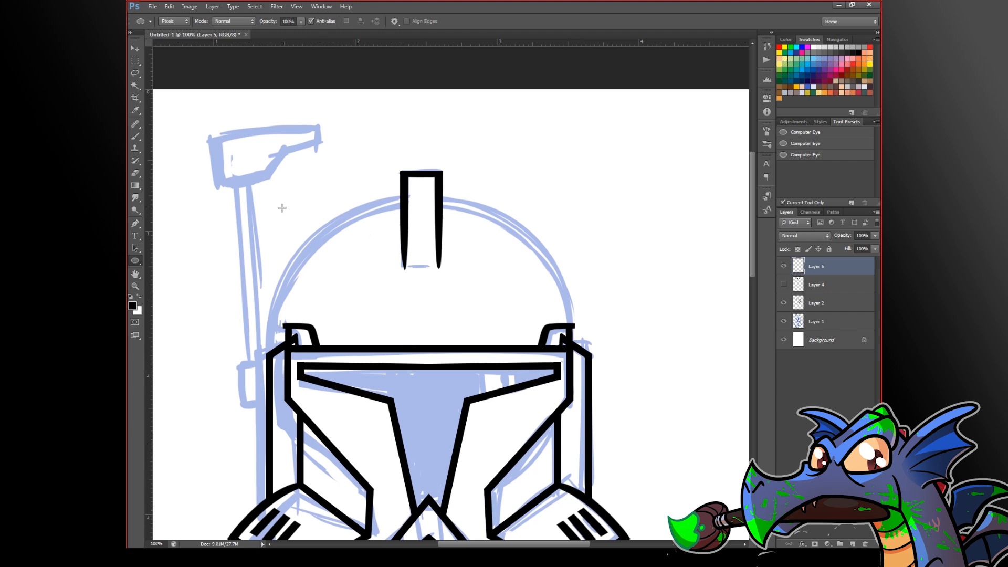
Step: Try a filled black circle over the helmet, undo it and set the Ellipse tool to Path mode
{"action": "left_click_drag", "start_coordinate": [282, 208], "coordinate": [525, 451]}
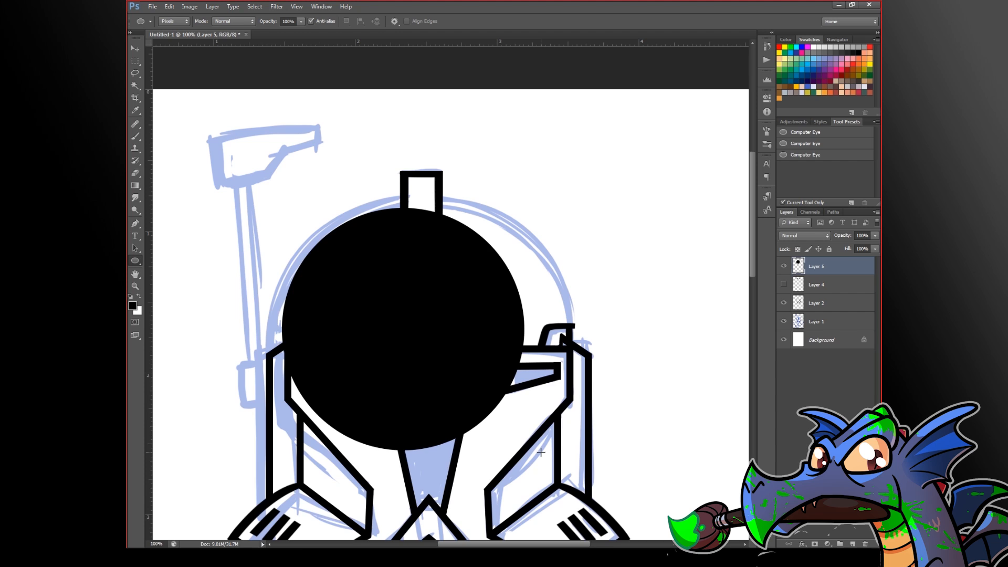
{"action": "key", "text": "ctrl+z"}
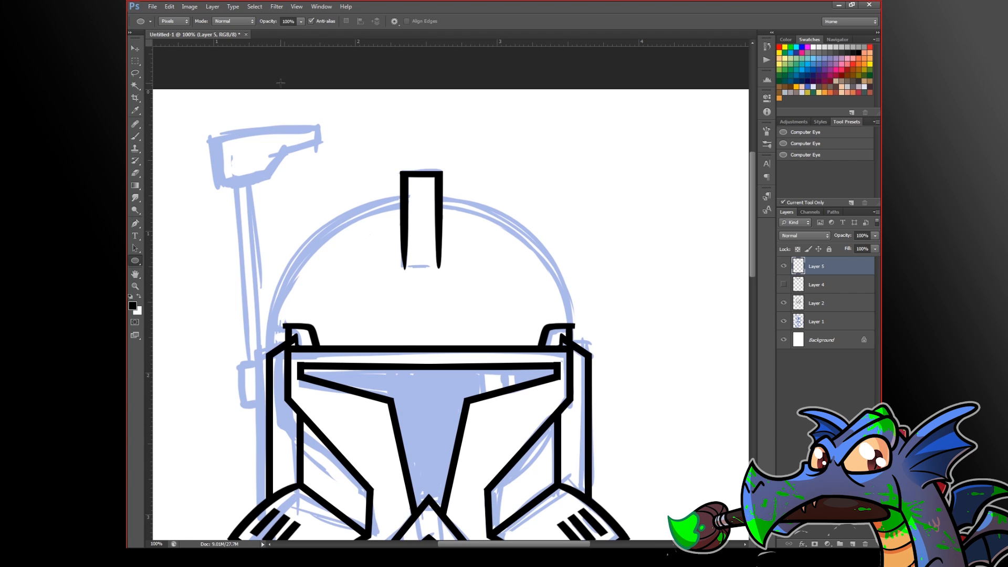
{"action": "left_click", "coordinate": [178, 23]}
{"action": "left_click", "coordinate": [175, 38]}
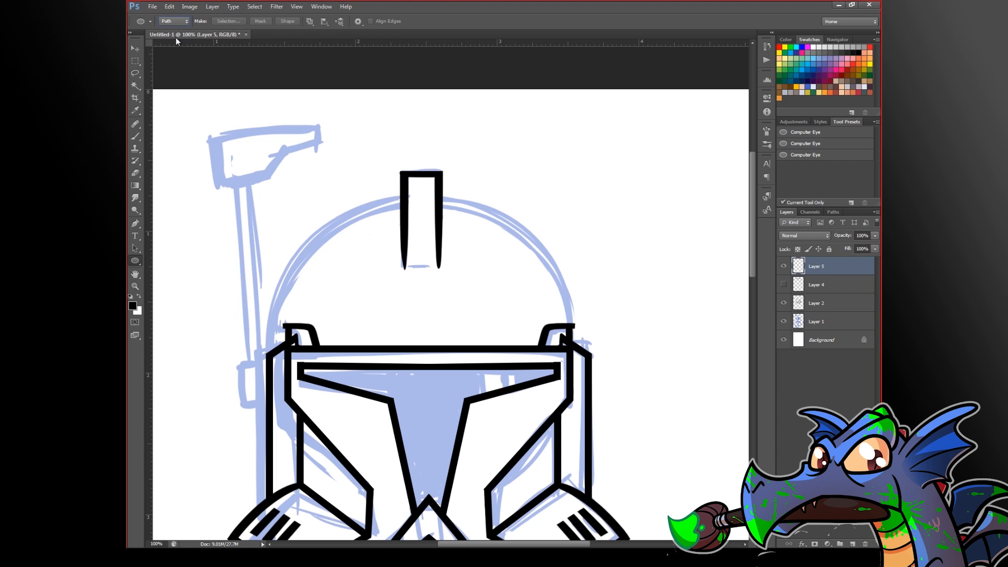
Step: Try a circular path about 2.03 in wide around the helmet dome and delete it
{"action": "left_click_drag", "start_coordinate": [284, 200], "coordinate": [578, 470]}
{"action": "key", "text": "space"}
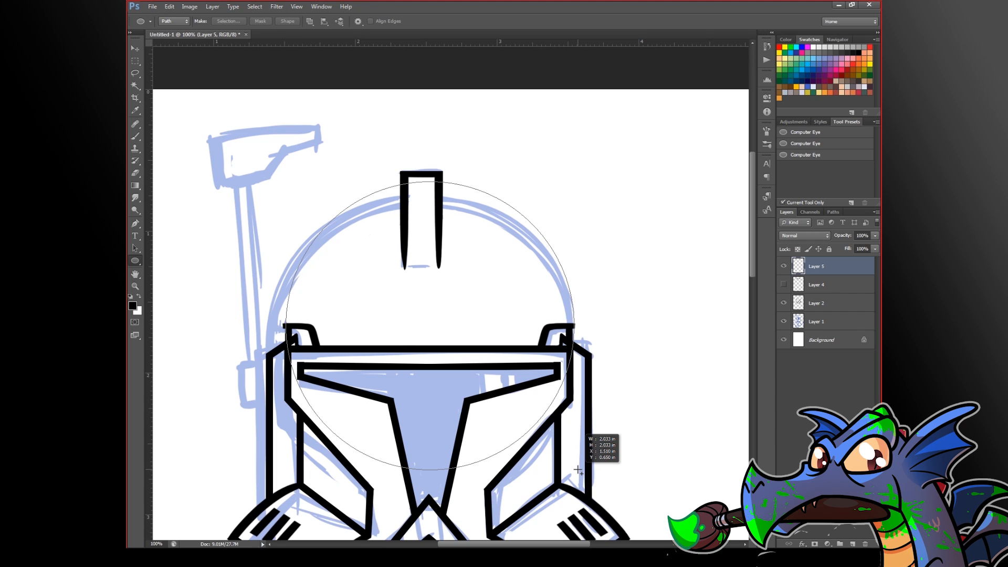
{"action": "left_click_drag", "start_coordinate": [578, 470], "coordinate": [576, 471]}
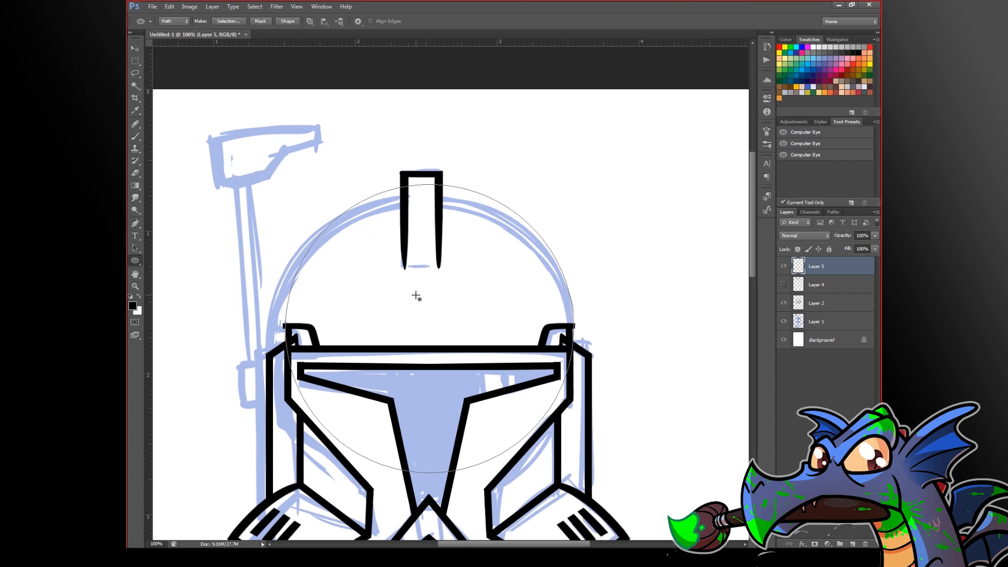
{"action": "key", "text": "Delete"}
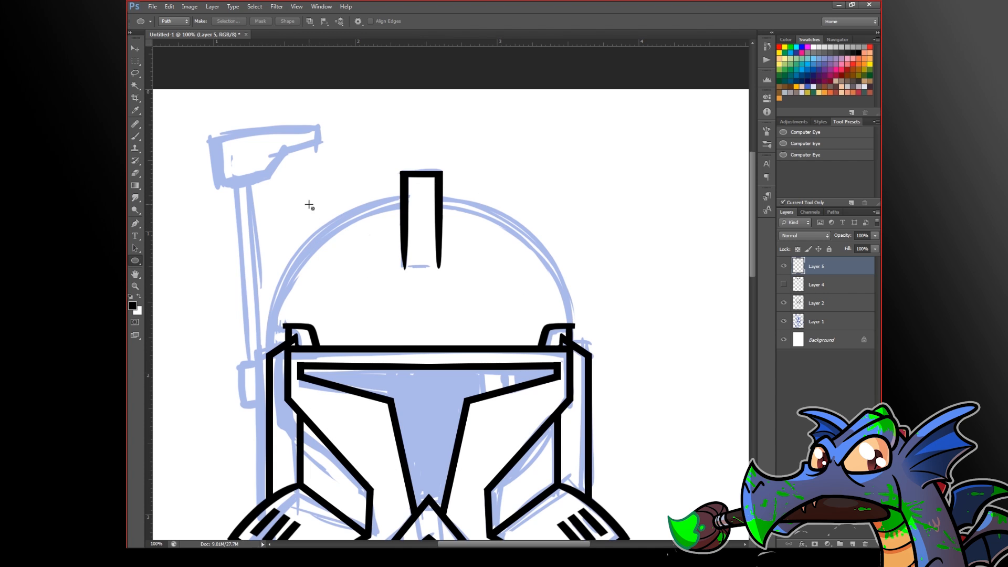
Step: Draw a circular path about 2.03 in across on Layer 5, aligned with the helmet dome and its side edges
{"action": "left_click_drag", "start_coordinate": [300, 176], "coordinate": [570, 384]}
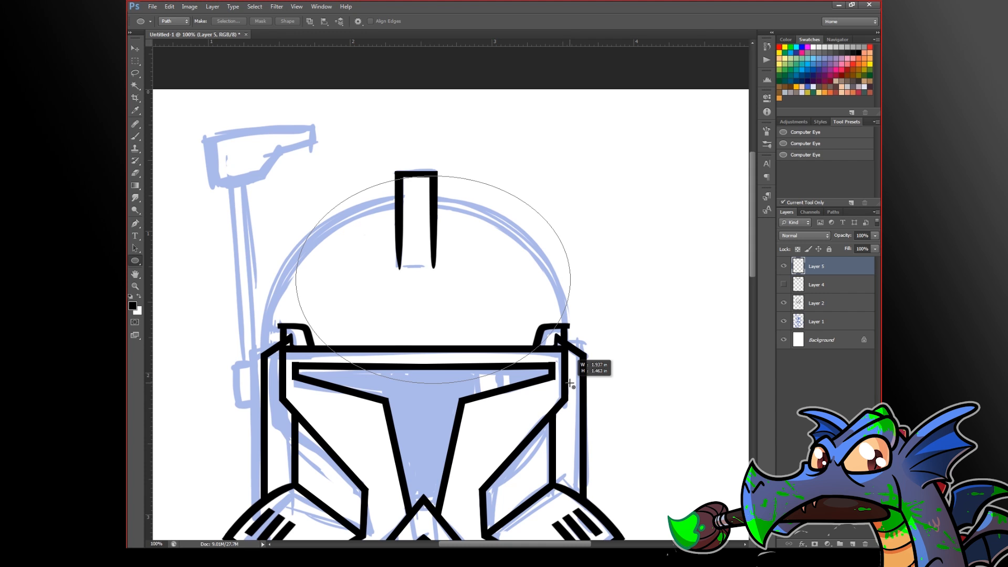
{"action": "key", "text": "space"}
{"action": "left_click_drag", "start_coordinate": [571, 384], "coordinate": [566, 445]}
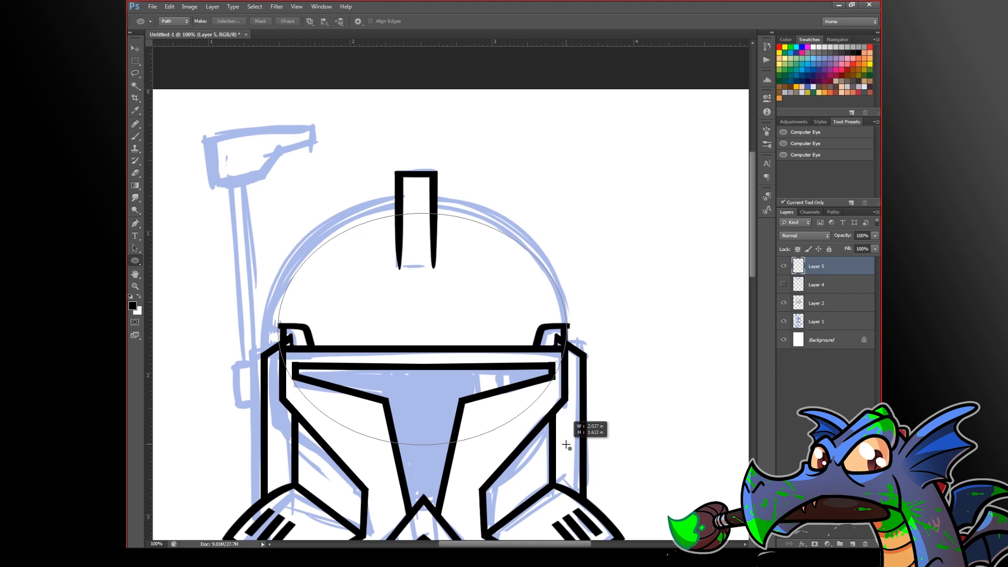
{"action": "key", "text": "shift"}
{"action": "left_click_drag", "start_coordinate": [566, 445], "coordinate": [630, 471]}
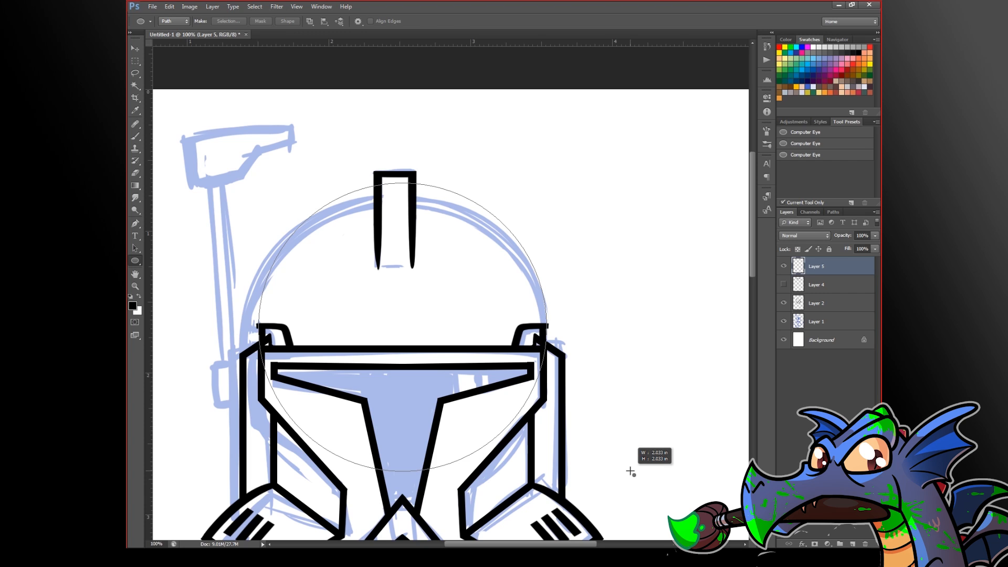
{"action": "left_click_drag", "start_coordinate": [630, 471], "coordinate": [630, 478]}
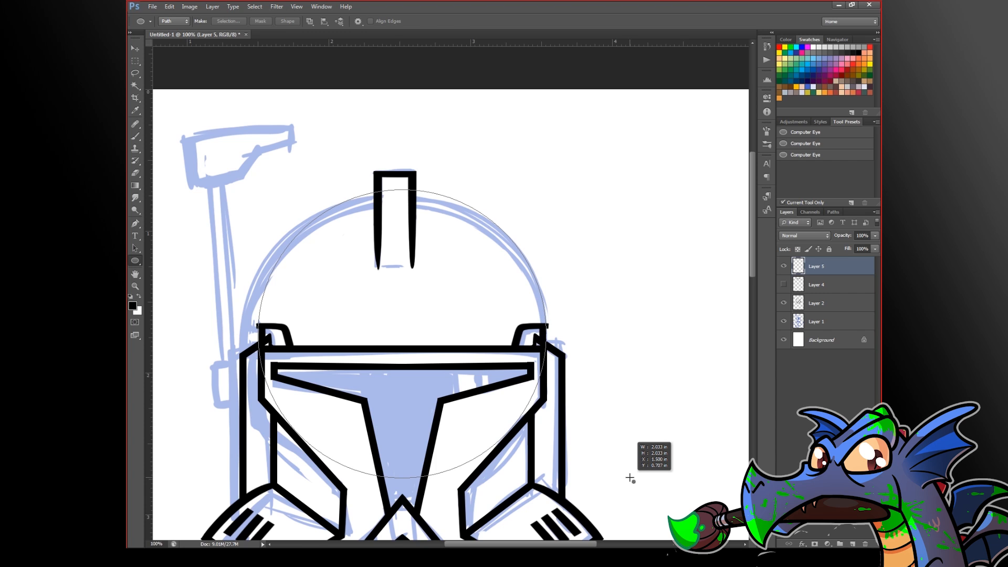
{"action": "left_click_drag", "start_coordinate": [630, 478], "coordinate": [630, 478]}
Step: Stroke the circular path in black with a 15 px brush and clear the path
{"action": "key", "text": "b"}
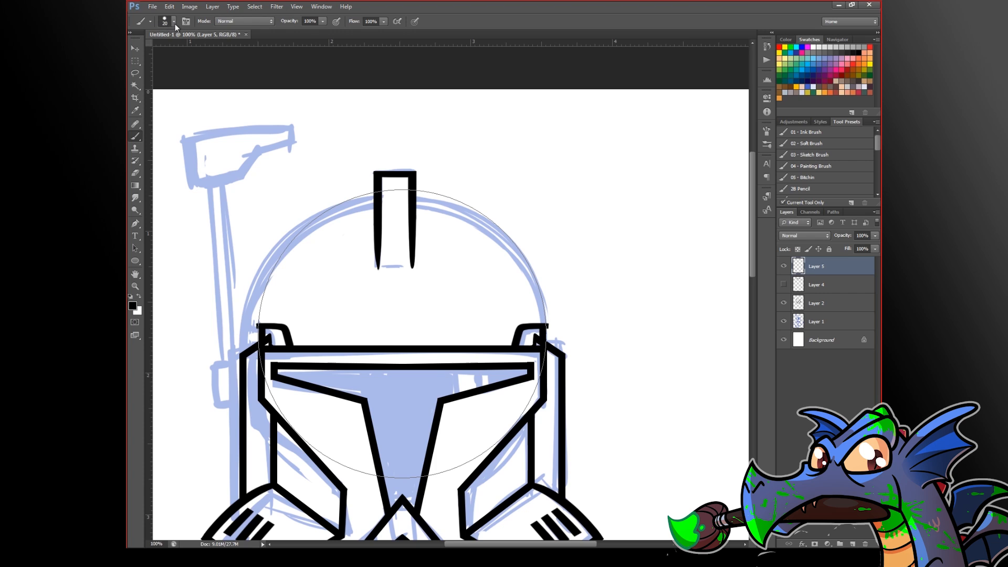
{"action": "key", "text": "bracketleft"}
{"action": "key", "text": "Return"}
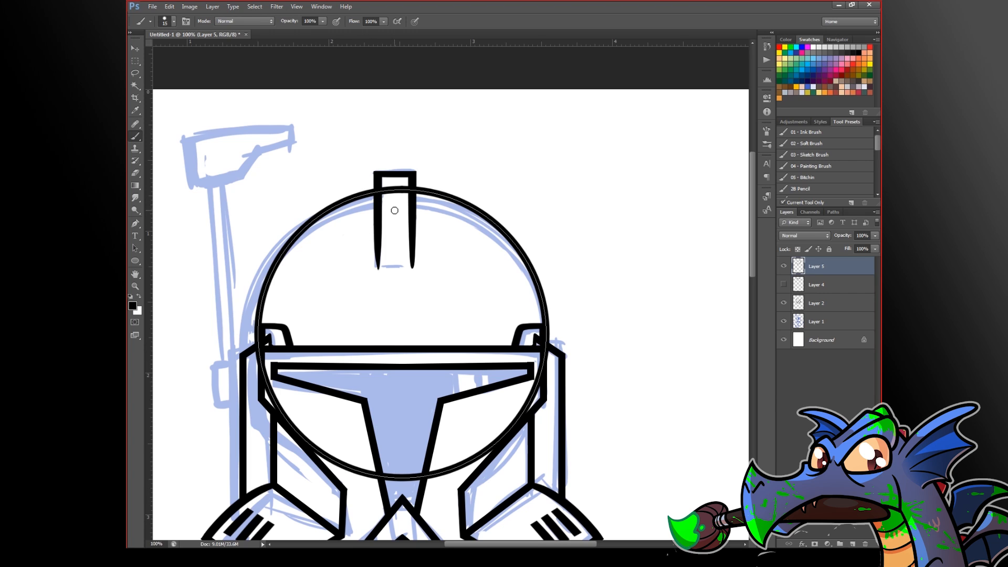
{"action": "key", "text": "p"}
{"action": "key", "text": "Return"}
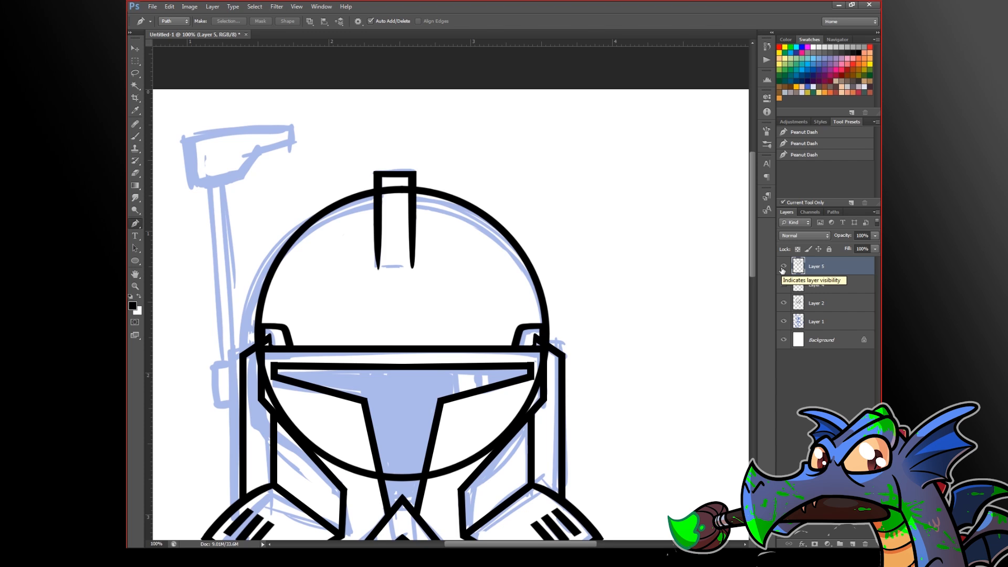
Step: Select the crest fin on Layer 2, nudge it right to centre it over the faceplate, and deselect it
{"action": "left_click", "coordinate": [806, 302]}
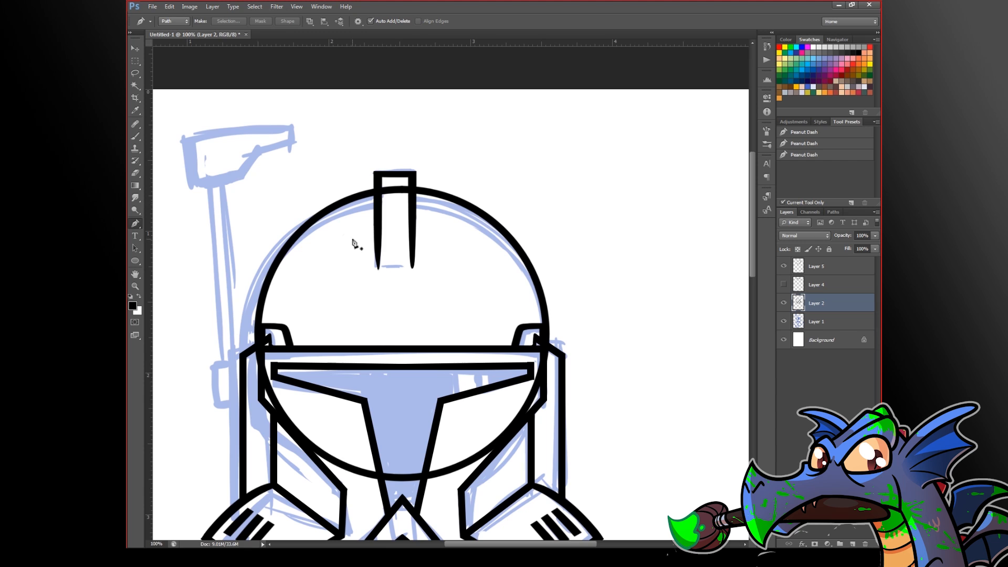
{"action": "left_click", "coordinate": [135, 61]}
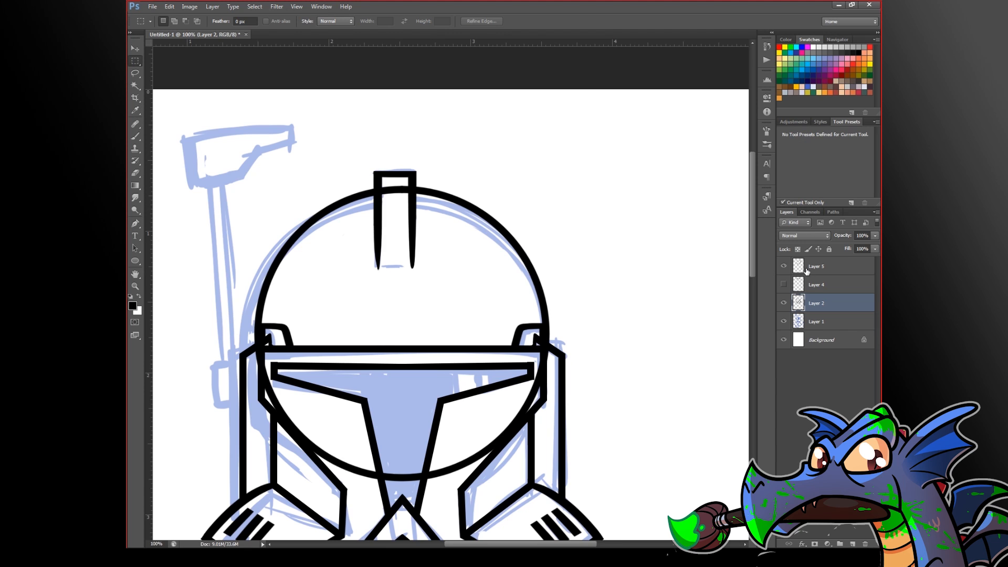
{"action": "left_click", "coordinate": [784, 304]}
{"action": "left_click", "coordinate": [784, 303]}
{"action": "left_click_drag", "start_coordinate": [351, 147], "coordinate": [436, 284]}
{"action": "left_click", "coordinate": [136, 49]}
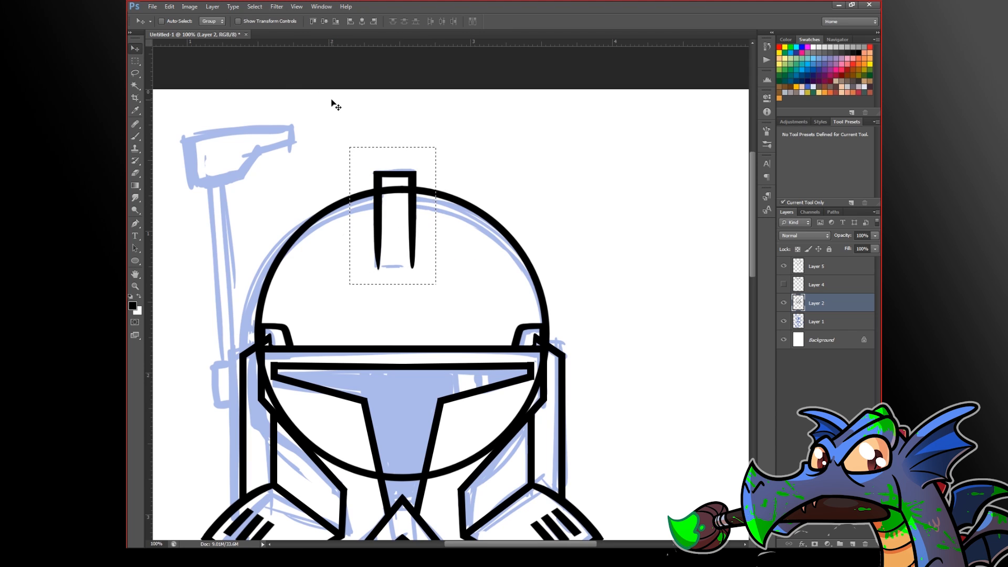
{"action": "key", "text": "Right"}
{"action": "key", "text": "Right"}
{"action": "key", "text": "Right"}
{"action": "key", "text": "Right"}
{"action": "key", "text": "Right"}
{"action": "key", "text": "Right"}
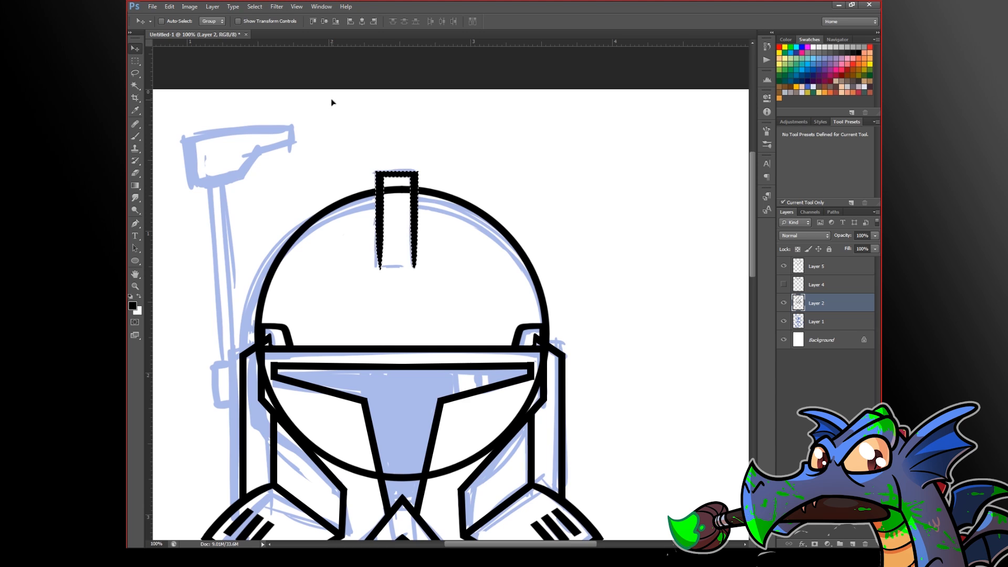
{"action": "key", "text": "Right"}
{"action": "key", "text": "Right"}
{"action": "key", "text": "Right"}
{"action": "key", "text": "Right"}
{"action": "key", "text": "Right"}
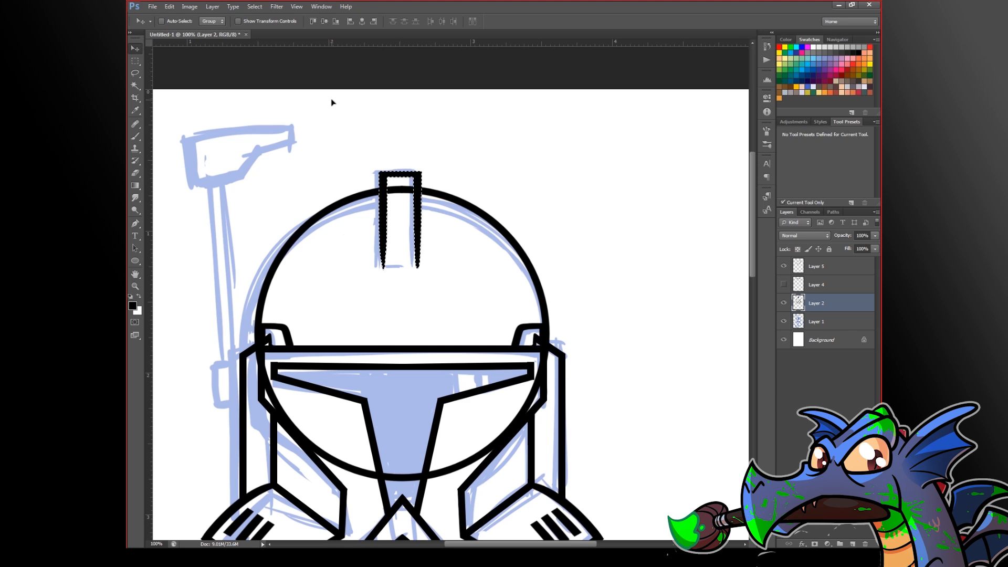
{"action": "key", "text": "Right"}
{"action": "key", "text": "Right"}
{"action": "key", "text": "Right"}
{"action": "key", "text": "Right"}
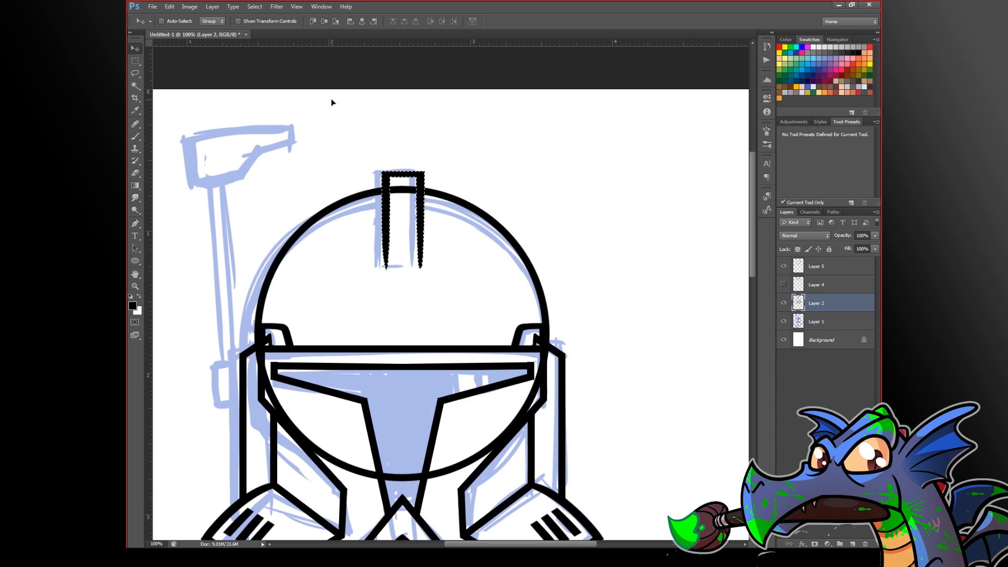
{"action": "key", "text": "ctrl+d"}
{"action": "left_click", "coordinate": [135, 61]}
{"action": "left_click_drag", "start_coordinate": [585, 302], "coordinate": [348, 146]}
{"action": "key", "text": "ctrl+d"}
{"action": "left_click", "coordinate": [135, 73]}
{"action": "mouse_move", "coordinate": [439, 221]}
{"action": "left_mouse_down"}
{"action": "mouse_move", "coordinate": [588, 242]}
{"action": "mouse_move", "coordinate": [456, 254]}
{"action": "left_mouse_up"}
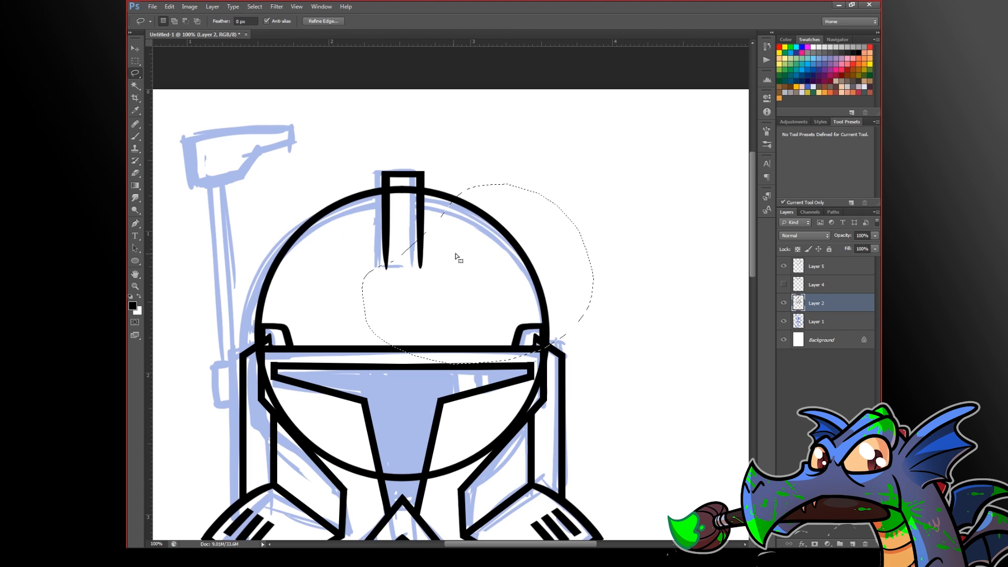
{"action": "key", "text": "ctrl+d"}
{"action": "left_click", "coordinate": [783, 268]}
{"action": "left_click", "coordinate": [783, 268]}
{"action": "left_click", "coordinate": [783, 268]}
{"action": "left_click", "coordinate": [783, 268]}
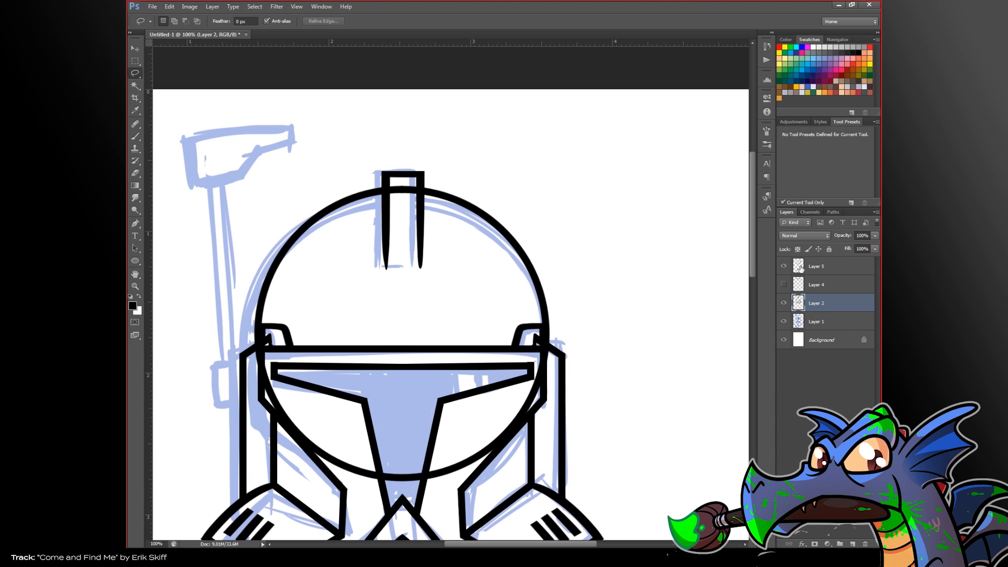
Step: Erase the parts of the Layer 5 circle that cross the faceplate and the inside of the crest fin
{"action": "left_click", "coordinate": [816, 269]}
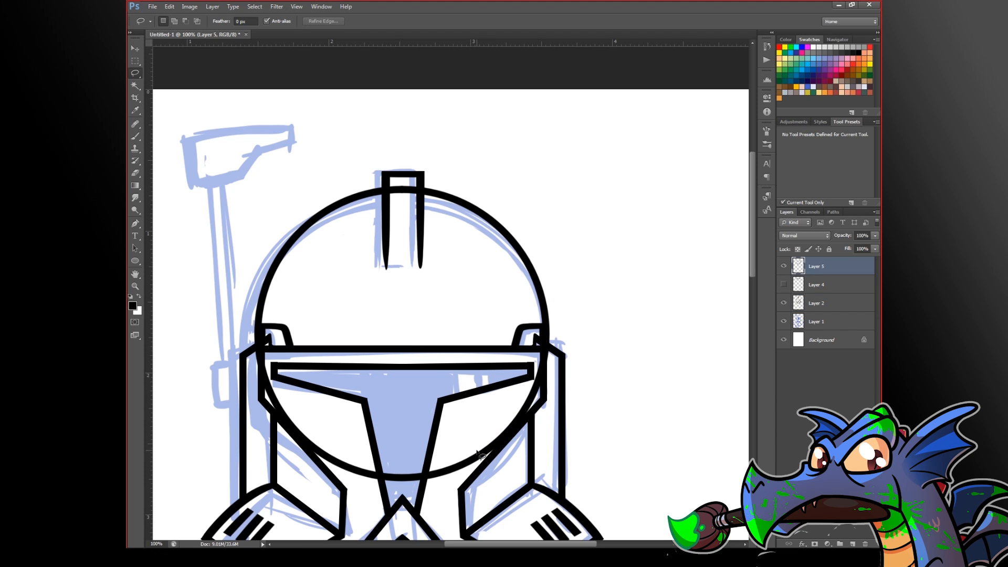
{"action": "key", "text": "b"}
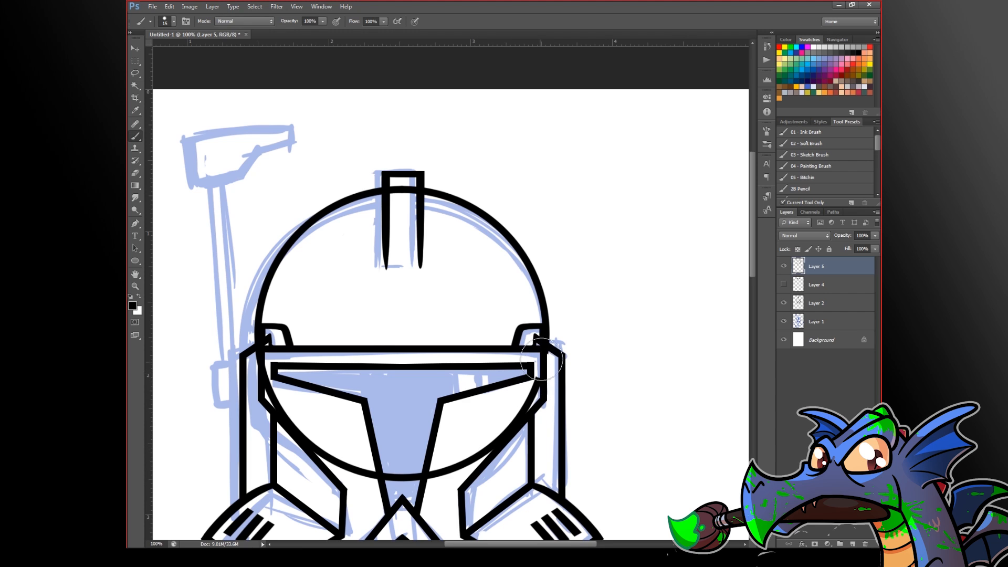
{"action": "mouse_move", "coordinate": [544, 375]}
{"action": "left_mouse_down"}
{"action": "mouse_move", "coordinate": [519, 415]}
{"action": "mouse_move", "coordinate": [450, 461]}
{"action": "mouse_move", "coordinate": [362, 473]}
{"action": "left_mouse_up"}
{"action": "mouse_move", "coordinate": [387, 439]}
{"action": "left_mouse_down"}
{"action": "mouse_move", "coordinate": [325, 453]}
{"action": "mouse_move", "coordinate": [259, 362]}
{"action": "left_mouse_up"}
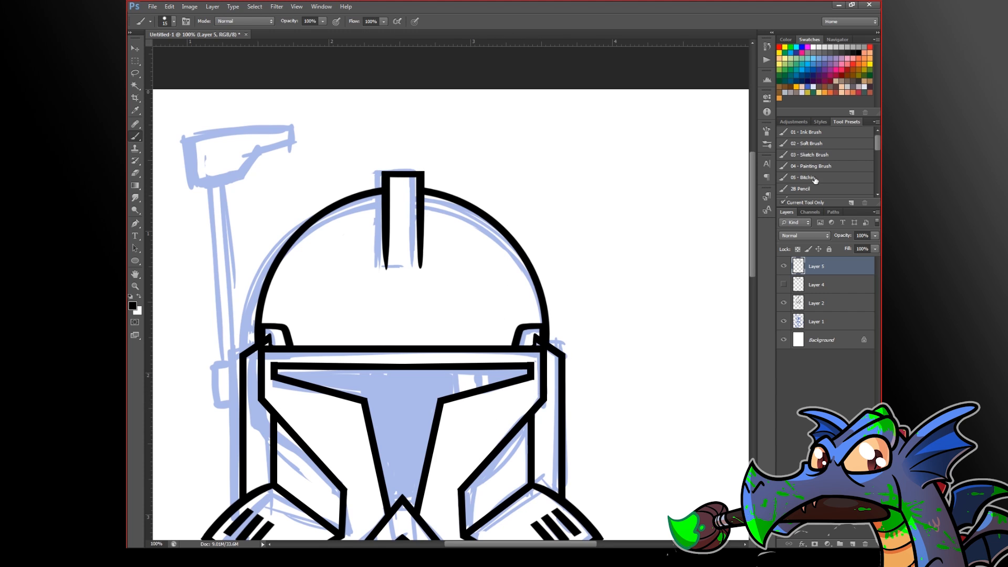
Step: Select the crest fin on Layer 2, nudge it upward so it stands higher above the dome, and deselect it
{"action": "left_click", "coordinate": [135, 61]}
{"action": "left_click_drag", "start_coordinate": [353, 140], "coordinate": [461, 287]}
{"action": "left_click", "coordinate": [816, 303]}
{"action": "left_click", "coordinate": [134, 51]}
{"action": "key", "text": "Up"}
{"action": "key", "text": "Up"}
{"action": "key", "text": "Up"}
{"action": "key", "text": "Up"}
{"action": "key", "text": "Up"}
{"action": "key", "text": "Up"}
{"action": "key", "text": "Up"}
{"action": "key", "text": "Up"}
{"action": "key", "text": "Up"}
{"action": "key", "text": "Up"}
{"action": "key", "text": "Up"}
{"action": "key", "text": "Up"}
{"action": "key", "text": "Up"}
{"action": "key", "text": "Up"}
{"action": "key", "text": "Up"}
{"action": "key", "text": "Up"}
{"action": "key", "text": "Up"}
{"action": "key", "text": "Up"}
{"action": "key", "text": "Up"}
{"action": "key", "text": "Up"}
{"action": "key", "text": "Up"}
{"action": "key", "text": "Up"}
{"action": "key", "text": "Up"}
{"action": "key", "text": "Up"}
{"action": "key", "text": "Up"}
{"action": "key", "text": "Up"}
{"action": "key", "text": "Up"}
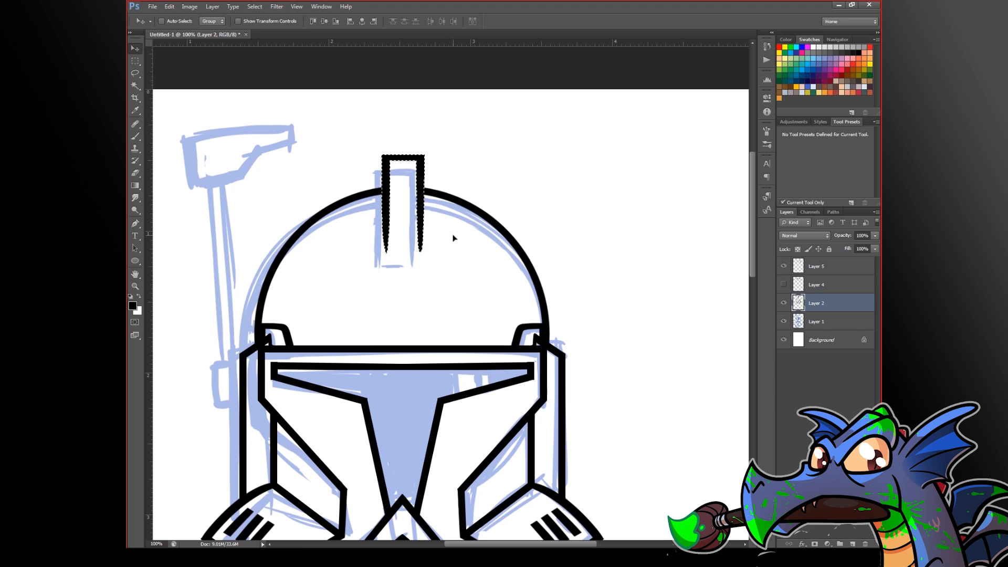
{"action": "key", "text": "ctrl+d"}
Step: Hide the Layer 1 sketch and check the overall proportions of the inked helmet
{"action": "left_click", "coordinate": [418, 286], "text": "alt"}
{"action": "left_click_drag", "start_coordinate": [424, 302], "coordinate": [441, 266]}
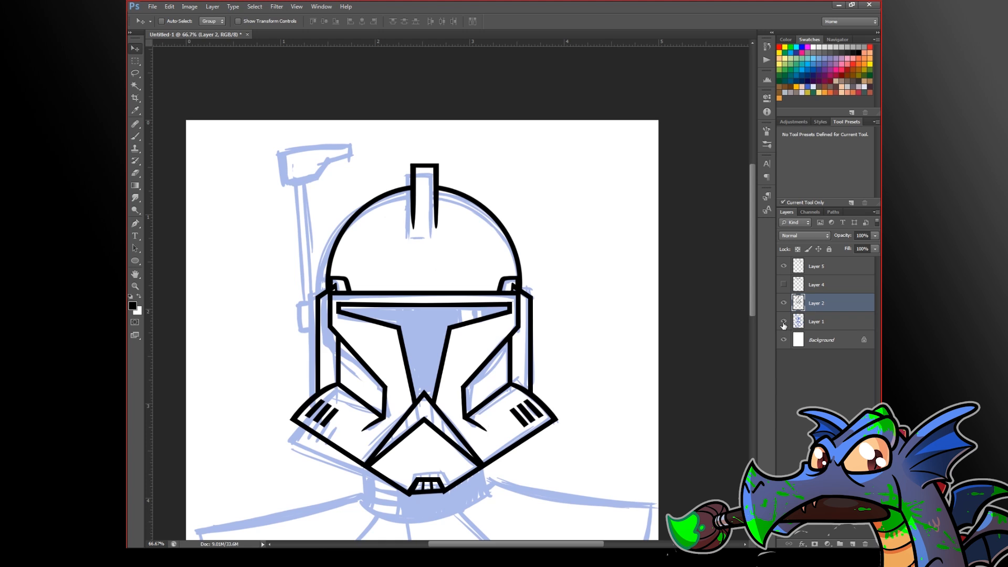
{"action": "left_click", "coordinate": [783, 321]}
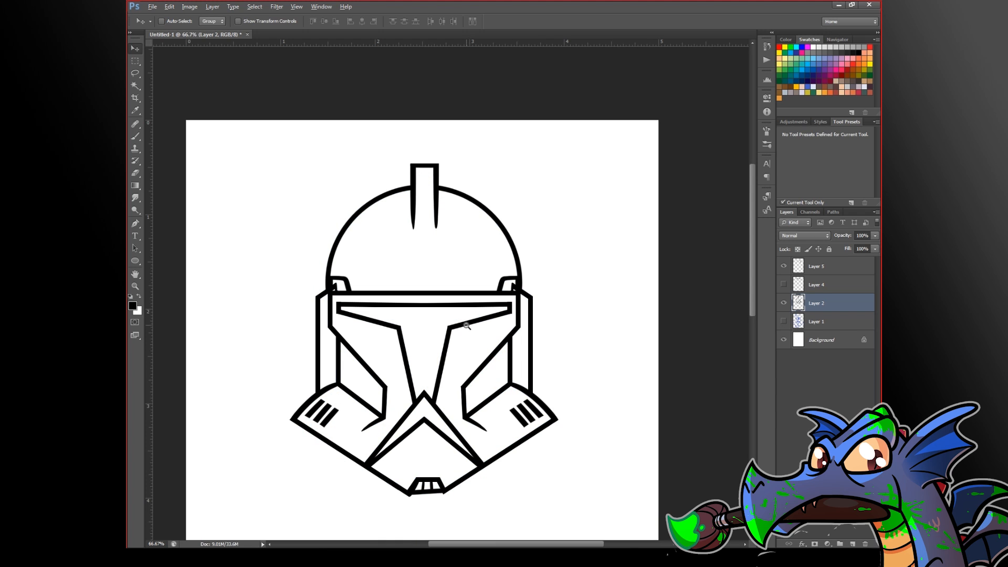
{"action": "left_click", "coordinate": [467, 326], "text": "alt"}
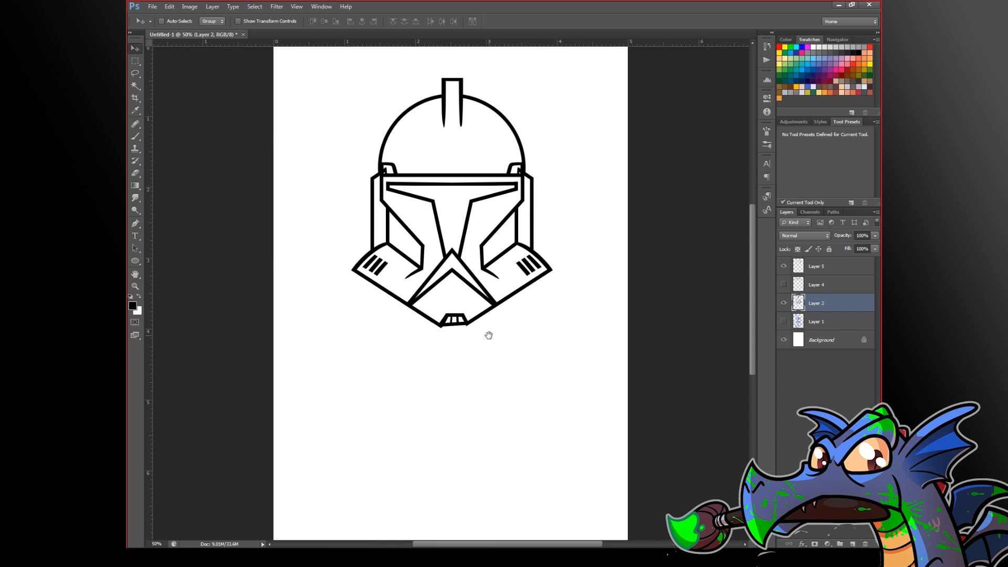
{"action": "left_click", "coordinate": [494, 178], "text": "ctrl"}
{"action": "left_click", "coordinate": [493, 178], "text": "ctrl"}
{"action": "left_click_drag", "start_coordinate": [472, 222], "coordinate": [472, 294]}
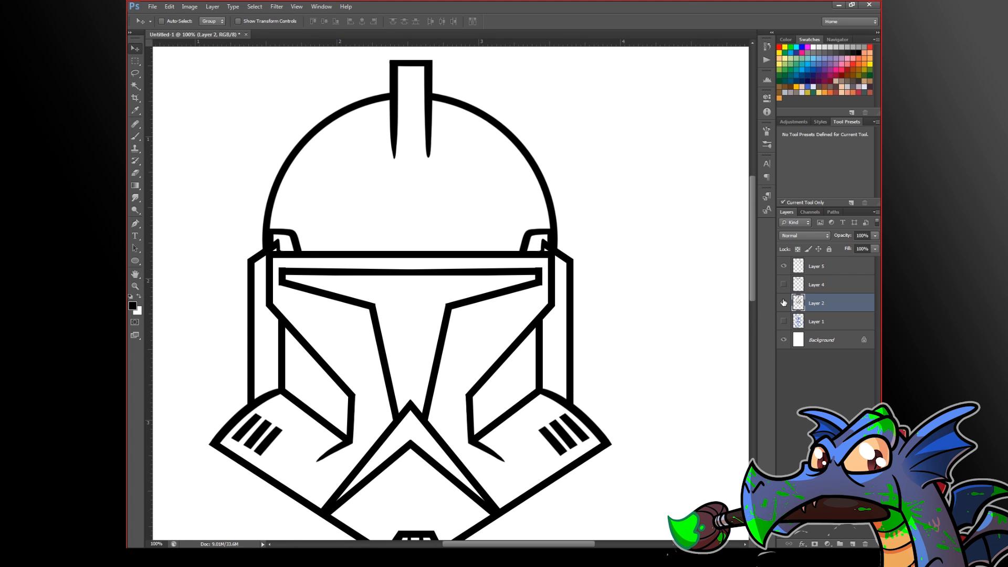
Step: Show Layer 4's dome curve instead of Layer 5's circle and erase the curve's ends inside the crest fin
{"action": "left_click", "coordinate": [783, 285]}
{"action": "left_click", "coordinate": [783, 266]}
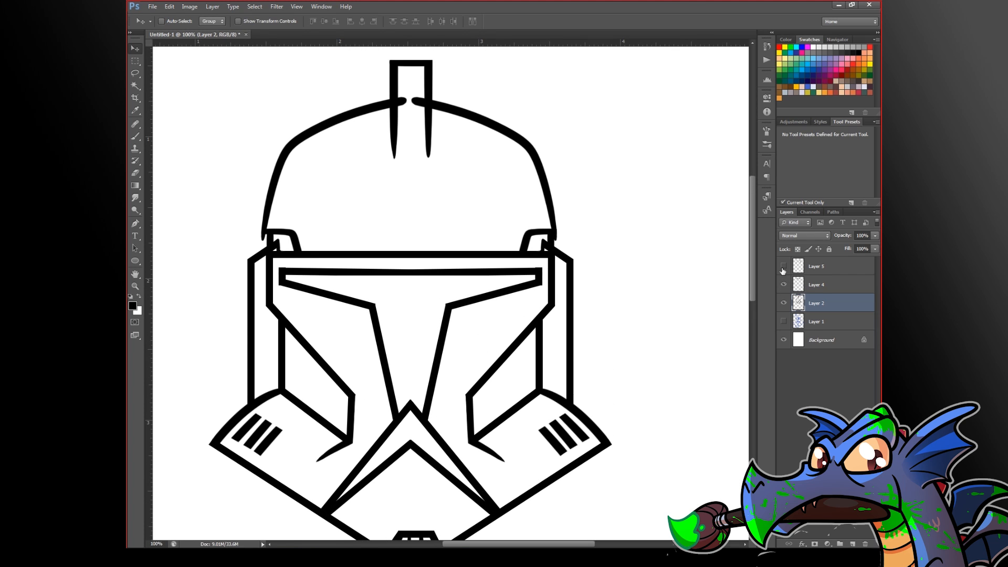
{"action": "left_click", "coordinate": [801, 285]}
{"action": "left_click", "coordinate": [414, 100], "text": "ctrl"}
{"action": "left_click", "coordinate": [414, 99], "text": "ctrl"}
{"action": "key", "text": "e"}
{"action": "mouse_move", "coordinate": [419, 106]}
{"action": "left_mouse_down"}
{"action": "mouse_move", "coordinate": [399, 86]}
{"action": "mouse_move", "coordinate": [421, 108]}
{"action": "left_mouse_up"}
{"action": "left_click", "coordinate": [465, 314], "text": "alt"}
{"action": "left_click", "coordinate": [466, 315], "text": "alt"}
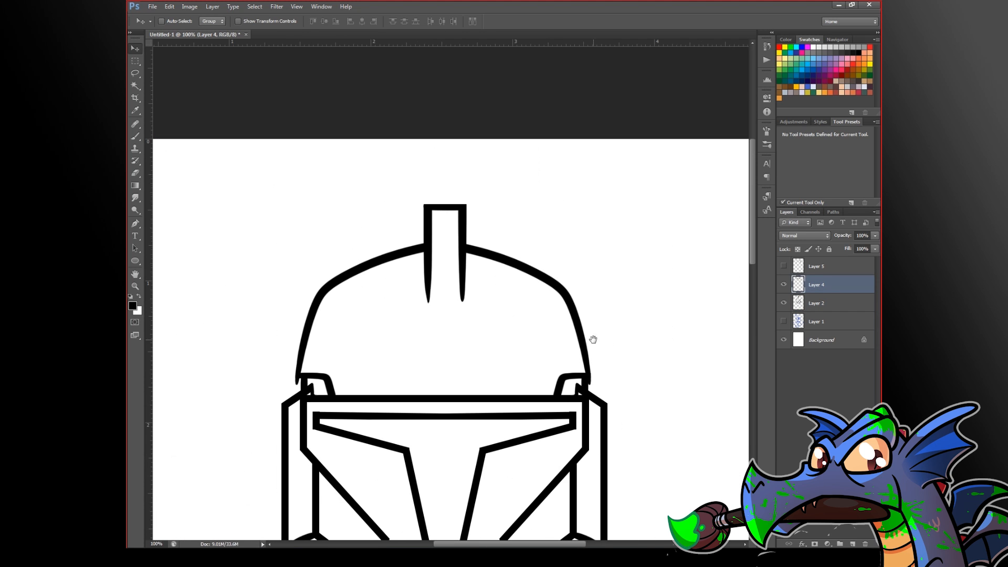
Step: Trim the overhanging lower ends of the Layer 4 dome curve where they meet the brackets at both sides of the helmet
{"action": "left_click", "coordinate": [590, 389], "text": "ctrl"}
{"action": "left_click", "coordinate": [592, 384], "text": "ctrl"}
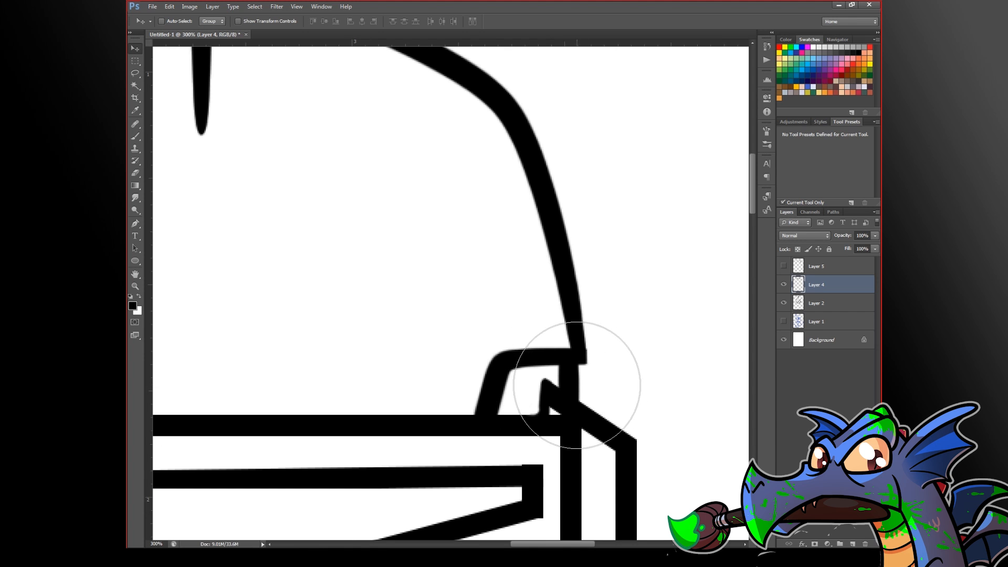
{"action": "left_click_drag", "start_coordinate": [356, 430], "coordinate": [703, 444]}
{"action": "mouse_move", "coordinate": [263, 378]}
{"action": "left_mouse_down"}
{"action": "mouse_move", "coordinate": [502, 385]}
{"action": "mouse_move", "coordinate": [592, 412]}
{"action": "left_mouse_up"}
{"action": "left_click_drag", "start_coordinate": [400, 425], "coordinate": [394, 433]}
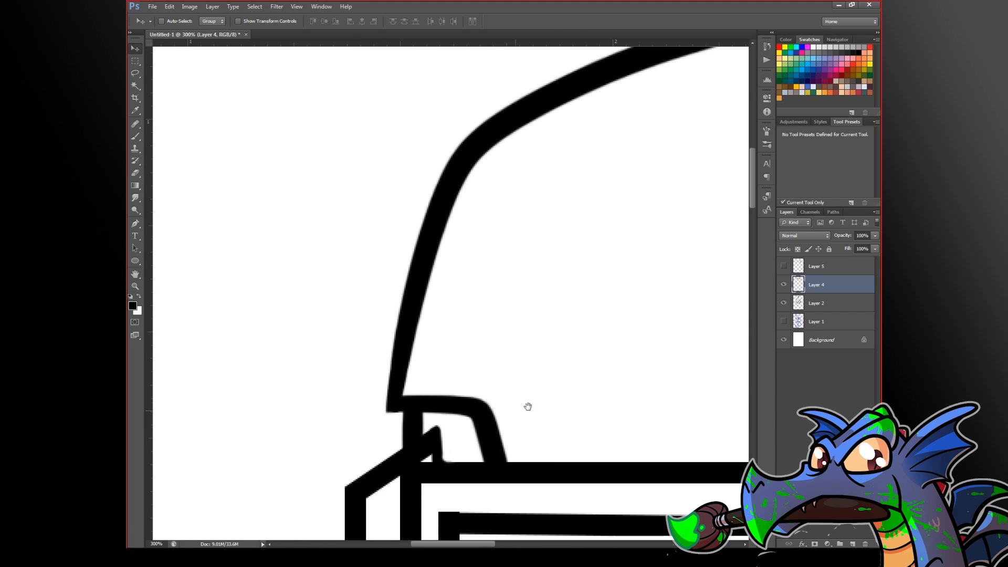
{"action": "left_click", "coordinate": [565, 398], "text": "alt"}
{"action": "left_click", "coordinate": [586, 414], "text": "alt"}
{"action": "left_click", "coordinate": [607, 430], "text": "alt"}
{"action": "left_click", "coordinate": [607, 431], "text": "alt"}
{"action": "left_click_drag", "start_coordinate": [608, 430], "coordinate": [588, 492]}
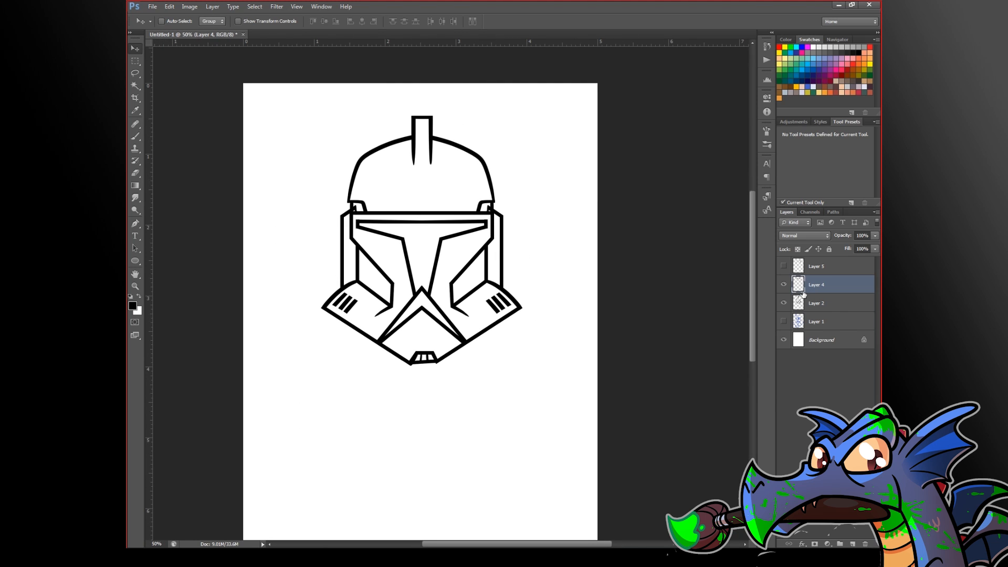
Step: Merge Layer 4 into Layer 2 and delete Layer 5 with the unused circular dome
{"action": "left_click", "coordinate": [784, 285]}
{"action": "left_click", "coordinate": [784, 303]}
{"action": "left_click", "coordinate": [784, 303]}
{"action": "key", "text": "ctrl+e"}
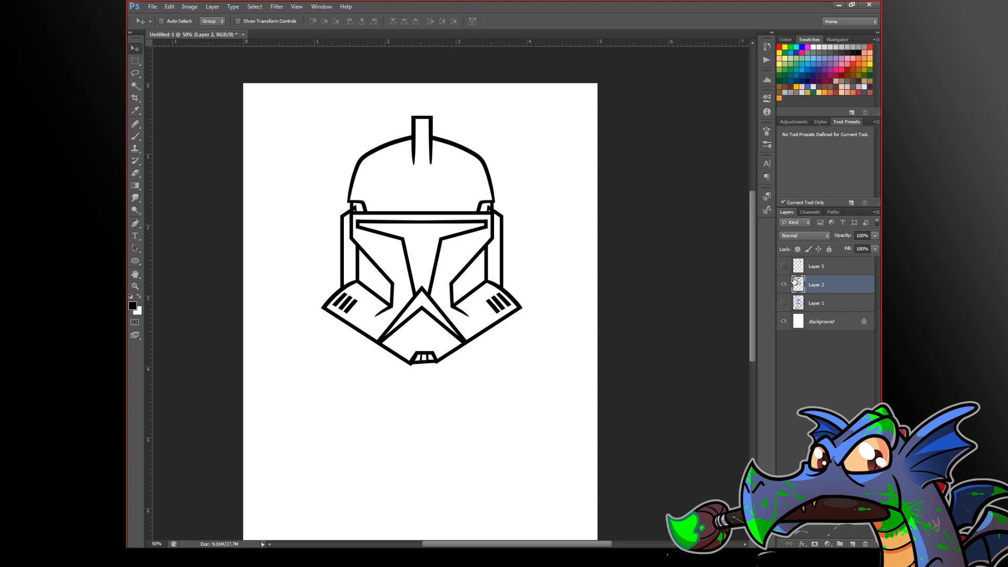
{"action": "left_click", "coordinate": [809, 269]}
{"action": "left_click", "coordinate": [863, 545]}
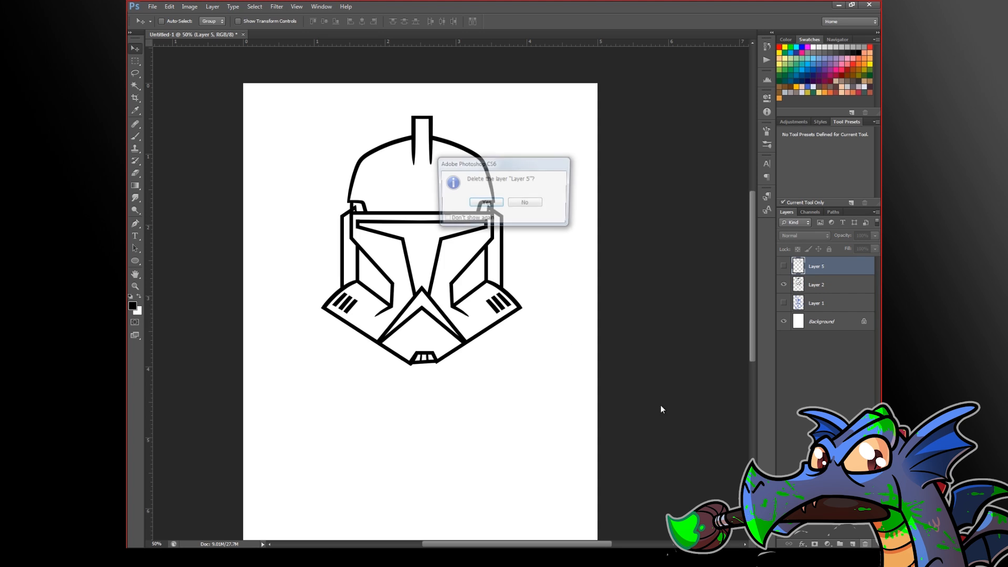
{"action": "left_click", "coordinate": [487, 206]}
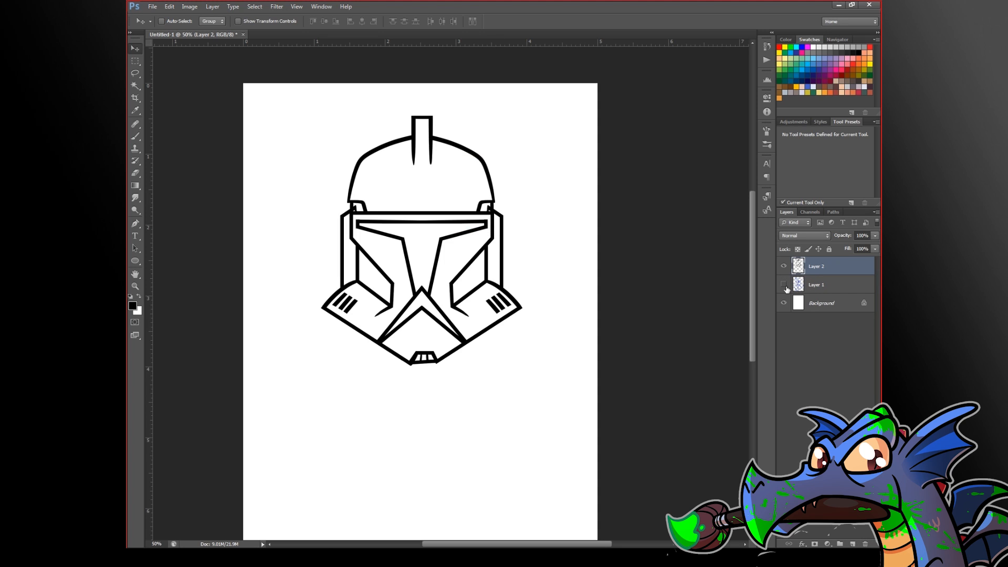
Step: Show the Layer 1 sketch again and shift it slightly upward beneath the inked helmet
{"action": "left_click", "coordinate": [784, 285]}
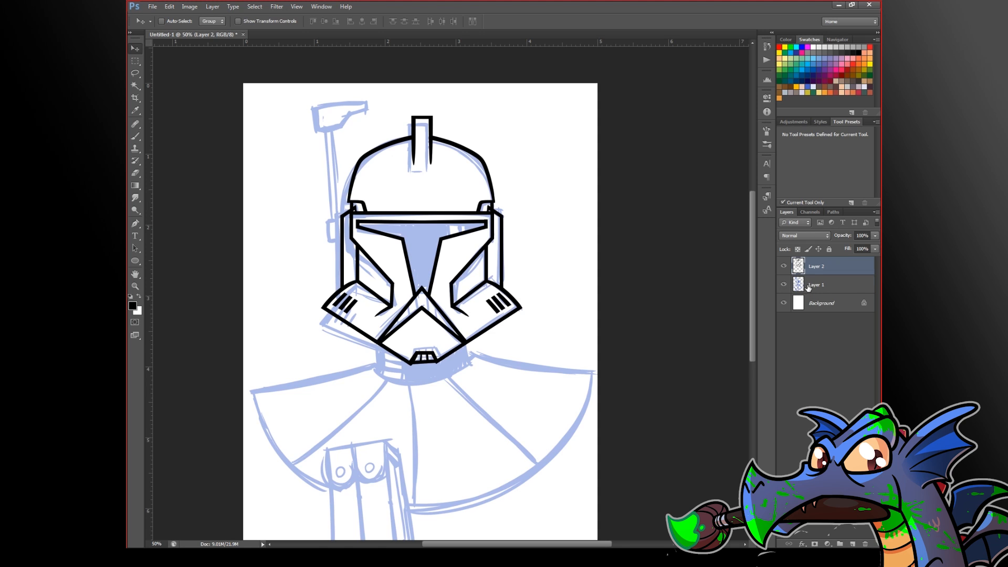
{"action": "left_click", "coordinate": [808, 287]}
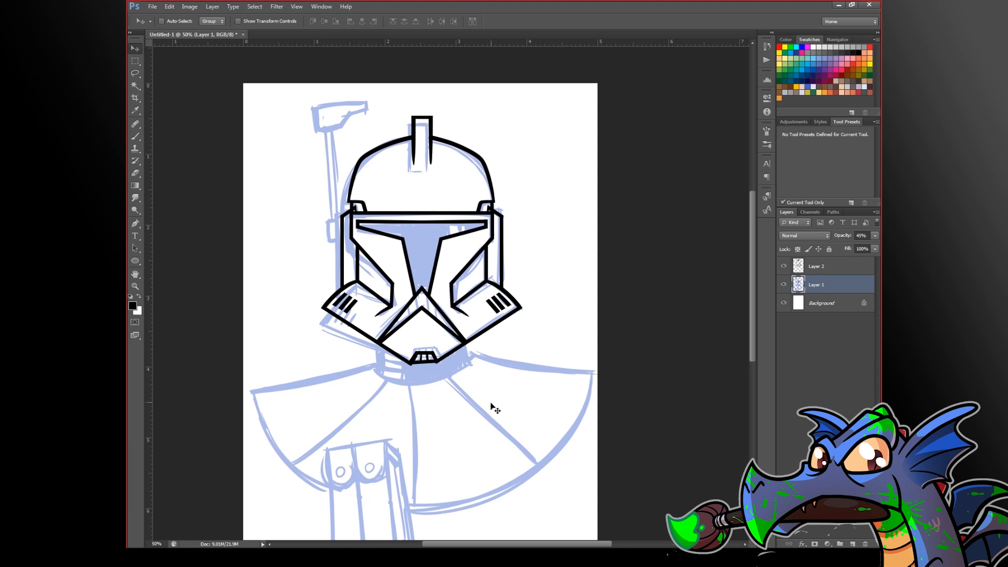
{"action": "left_click_drag", "start_coordinate": [486, 417], "coordinate": [487, 413]}
{"action": "key", "text": "Up"}
{"action": "key", "text": "Up"}
{"action": "key", "text": "Up"}
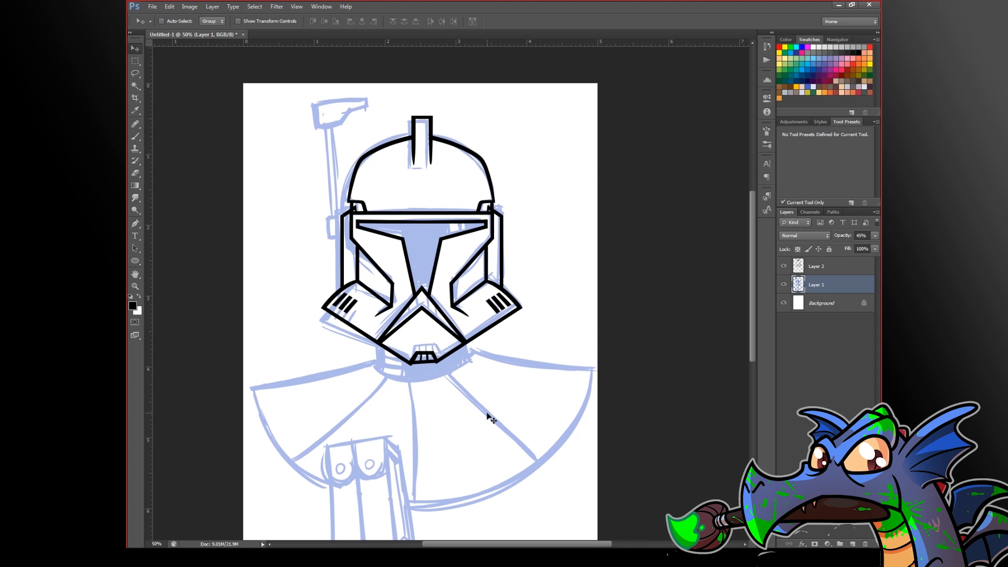
{"action": "key", "text": "Up"}
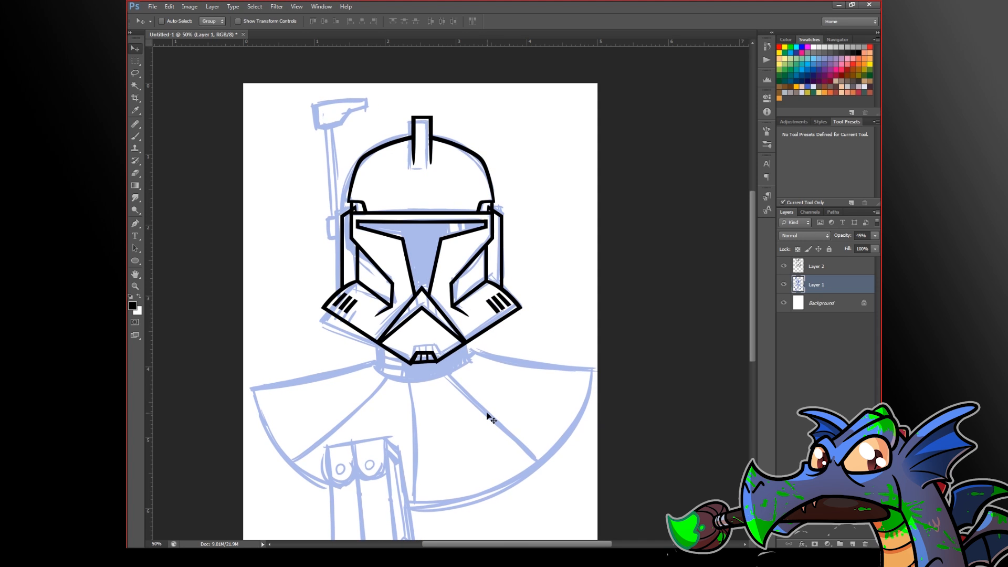
Step: Add a layer above Layer 2 and ink the antenna mount's upper and lower edges beside the helmet with 15 px straight pixel lines
{"action": "left_click", "coordinate": [809, 270]}
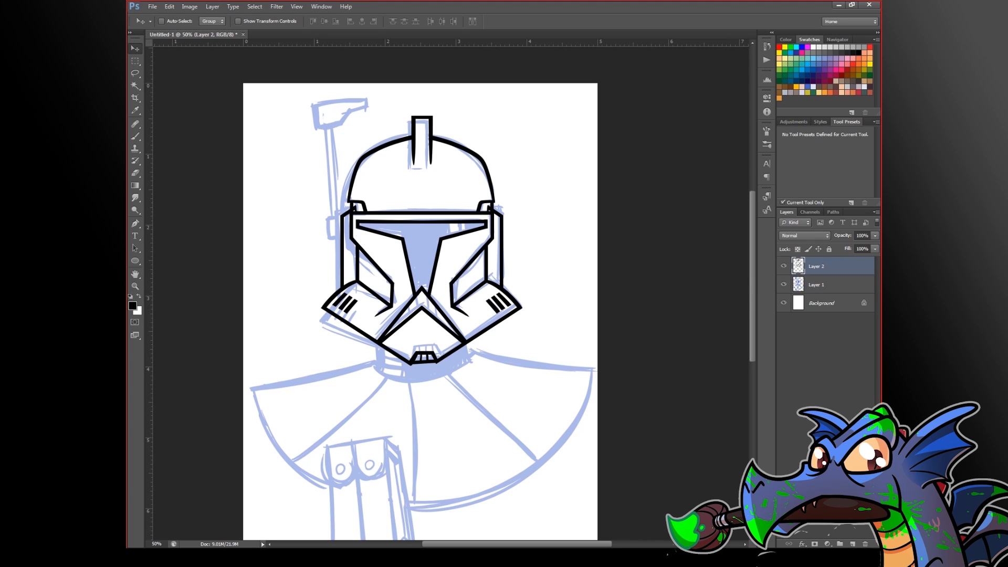
{"action": "left_click", "coordinate": [853, 544]}
{"action": "left_click", "coordinate": [135, 262]}
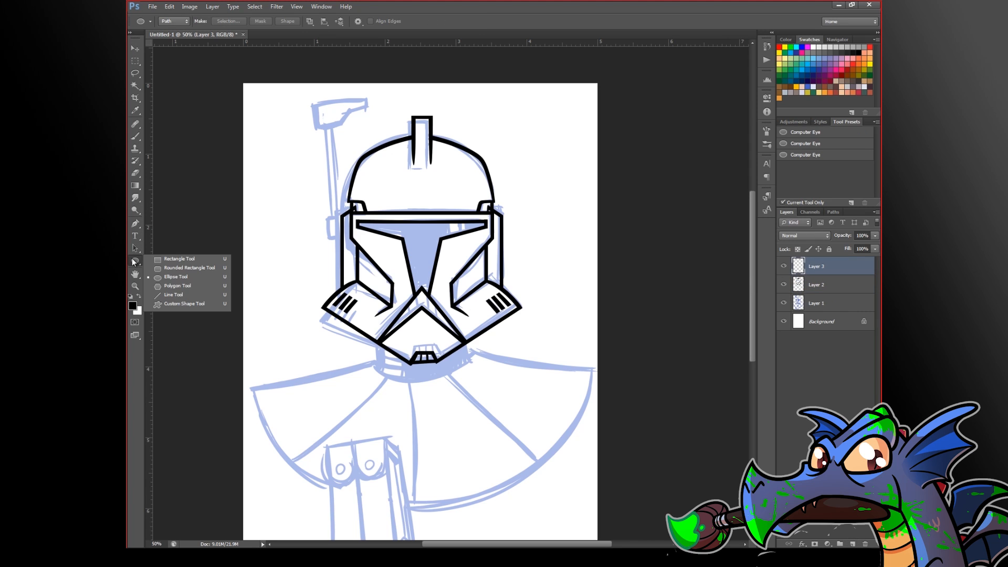
{"action": "left_click", "coordinate": [170, 295]}
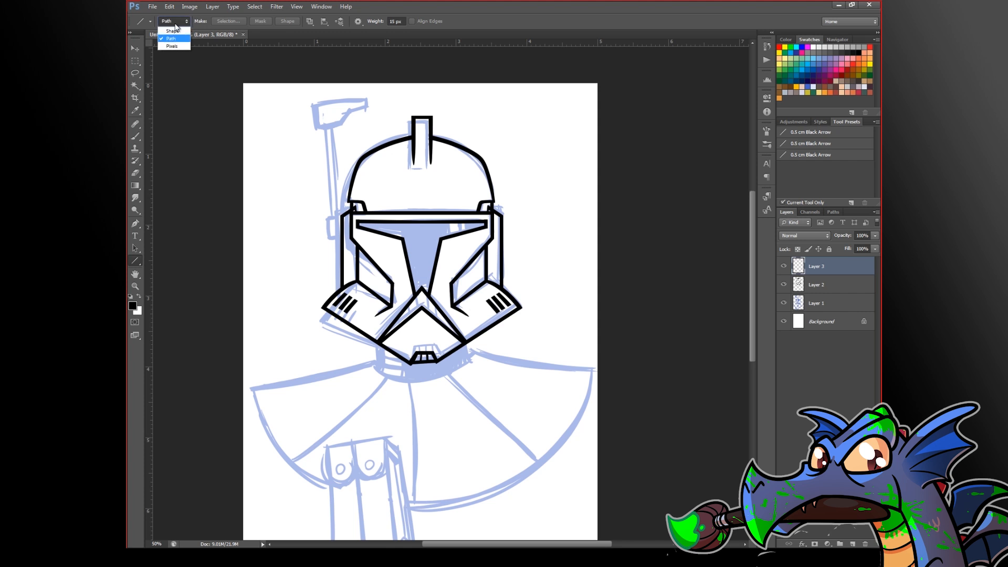
{"action": "left_click", "coordinate": [172, 45]}
{"action": "mouse_move", "coordinate": [327, 223]}
{"action": "left_mouse_down"}
{"action": "mouse_move", "coordinate": [389, 241]}
{"action": "mouse_move", "coordinate": [404, 276]}
{"action": "mouse_move", "coordinate": [361, 250]}
{"action": "left_mouse_up"}
{"action": "left_click_drag", "start_coordinate": [370, 364], "coordinate": [439, 370]}
Step: Brush the curved outer side of the antenna mount so it joins the two horizontal edges, and clean up its corners
{"action": "key", "text": "b"}
{"action": "scroll", "coordinate": [355, 294], "scroll_direction": "up", "scroll_amount": 2}
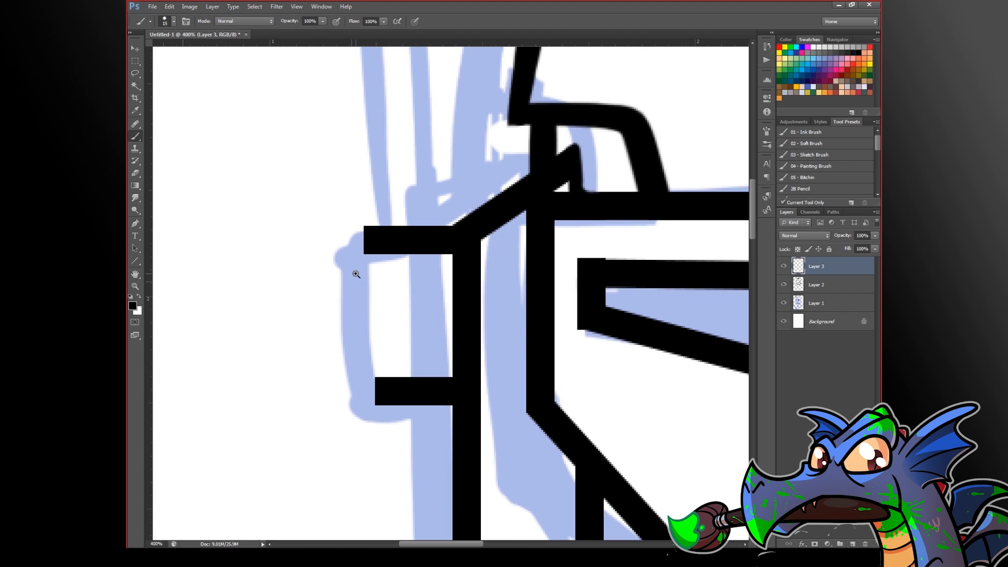
{"action": "mouse_move", "coordinate": [371, 226]}
{"action": "left_mouse_down"}
{"action": "mouse_move", "coordinate": [355, 277]}
{"action": "mouse_move", "coordinate": [384, 416]}
{"action": "mouse_move", "coordinate": [366, 232]}
{"action": "left_mouse_up"}
{"action": "key", "text": "ctrl+z"}
{"action": "left_click_drag", "start_coordinate": [367, 368], "coordinate": [388, 426]}
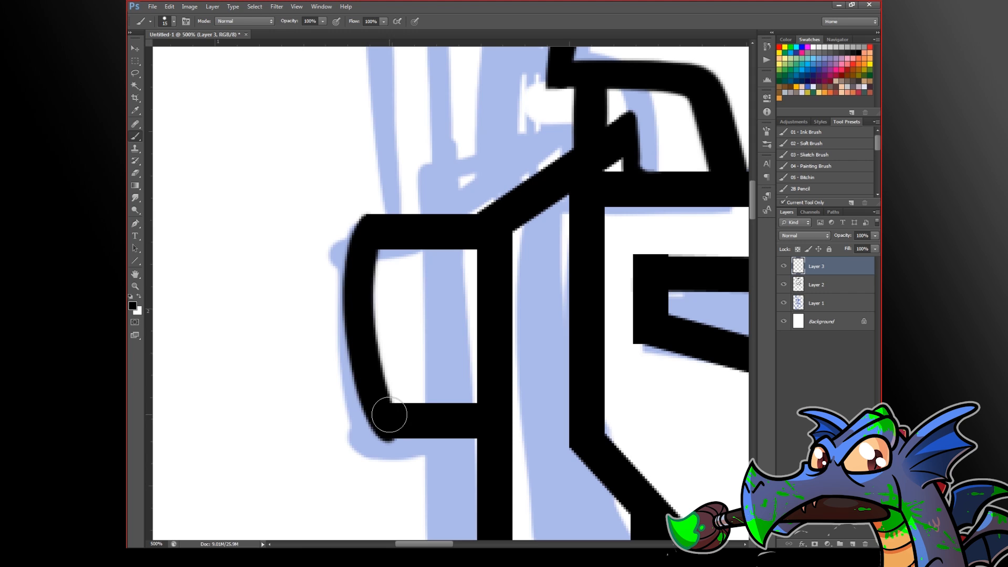
{"action": "left_click_drag", "start_coordinate": [378, 234], "coordinate": [410, 418]}
{"action": "key", "text": "ctrl+z"}
{"action": "left_click_drag", "start_coordinate": [378, 243], "coordinate": [398, 434]}
{"action": "key", "text": "e"}
{"action": "key", "text": "["}
{"action": "key", "text": "["}
{"action": "key", "text": "["}
{"action": "key", "text": "["}
{"action": "key", "text": "["}
{"action": "key", "text": "["}
{"action": "key", "text": "["}
{"action": "key", "text": "["}
{"action": "key", "text": "["}
{"action": "key", "text": "["}
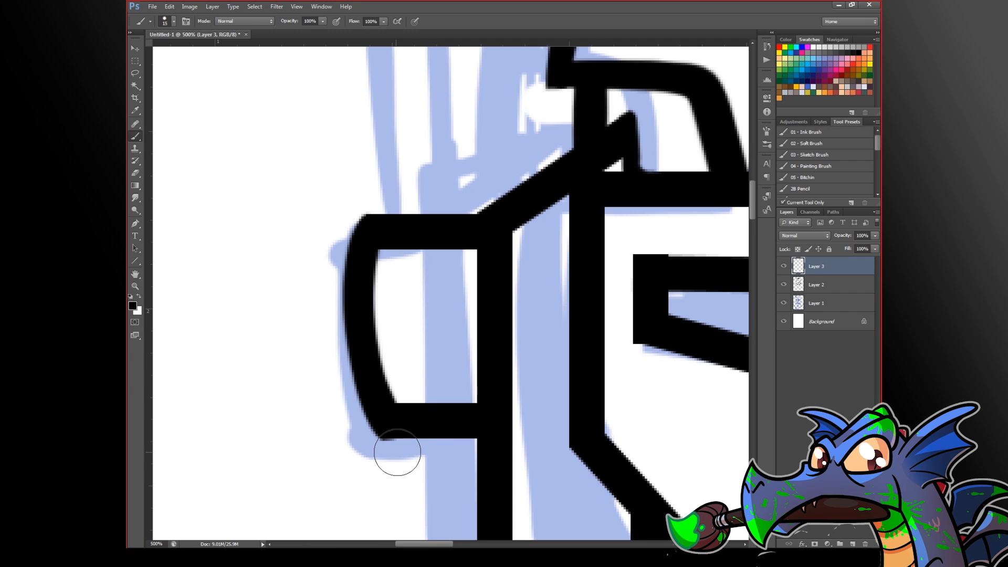
{"action": "scroll", "coordinate": [401, 423], "scroll_direction": "down", "scroll_amount": 3}
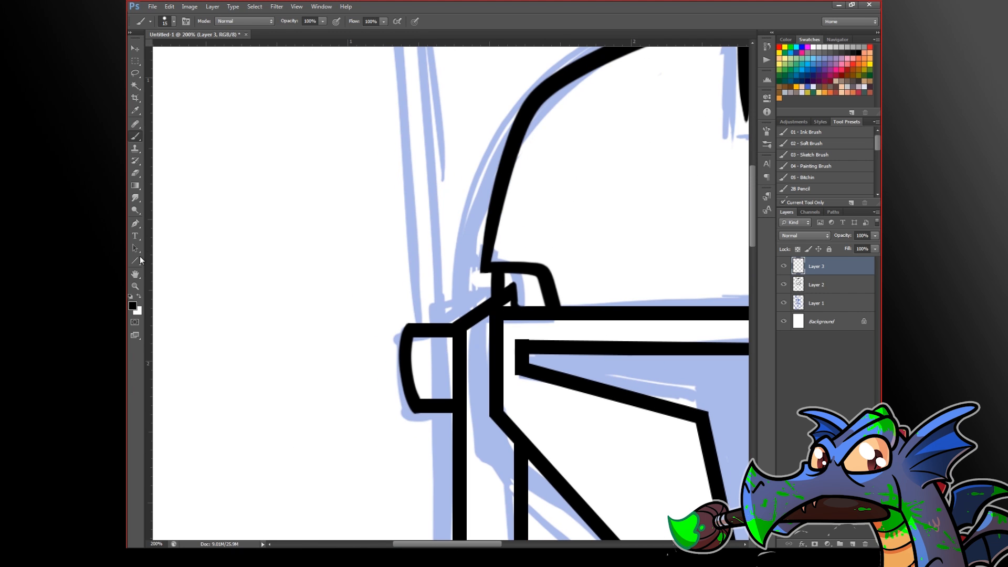
Step: Ink the antenna's two-line stalk and the angular rangefinder head above the mount with straight lines
{"action": "left_click", "coordinate": [138, 260]}
{"action": "scroll", "coordinate": [461, 374], "scroll_direction": "down", "scroll_amount": 1}
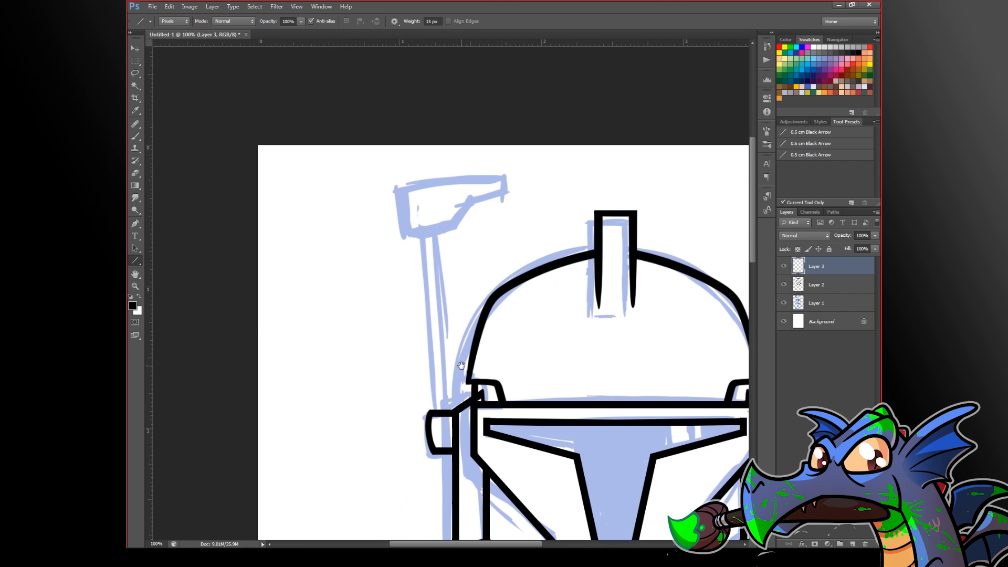
{"action": "left_click_drag", "start_coordinate": [459, 371], "coordinate": [424, 409]}
{"action": "scroll", "coordinate": [424, 410], "scroll_direction": "up", "scroll_amount": 1}
{"action": "left_click_drag", "start_coordinate": [424, 127], "coordinate": [446, 481]}
{"action": "left_click_drag", "start_coordinate": [390, 133], "coordinate": [406, 485]}
{"action": "left_click_drag", "start_coordinate": [449, 158], "coordinate": [420, 455]}
{"action": "left_click_drag", "start_coordinate": [334, 426], "coordinate": [427, 426]}
{"action": "mouse_move", "coordinate": [339, 430]}
{"action": "left_mouse_down"}
{"action": "mouse_move", "coordinate": [338, 320]}
{"action": "mouse_move", "coordinate": [529, 321]}
{"action": "mouse_move", "coordinate": [524, 368]}
{"action": "left_mouse_up"}
{"action": "scroll", "coordinate": [515, 342], "scroll_direction": "up", "scroll_amount": 1}
{"action": "left_click_drag", "start_coordinate": [376, 469], "coordinate": [533, 357]}
{"action": "left_click", "coordinate": [530, 394], "text": "alt"}
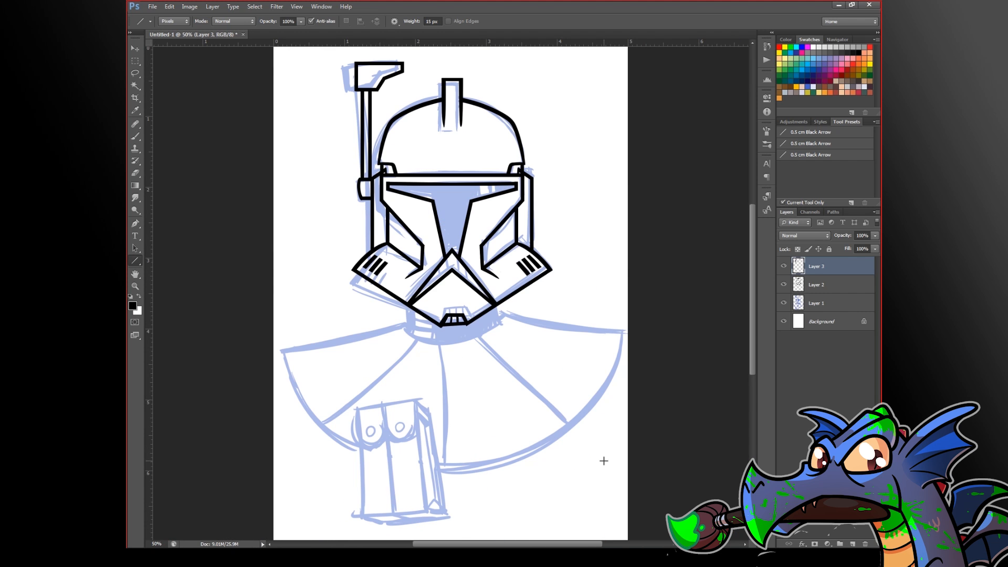
Step: Check the antenna layer's visibility and merge it into Layer 2 with the helmet lines
{"action": "left_click", "coordinate": [784, 270]}
{"action": "left_click", "coordinate": [784, 270]}
{"action": "key", "text": "ctrl+e"}
{"action": "left_click", "coordinate": [783, 267]}
{"action": "left_click", "coordinate": [782, 267]}
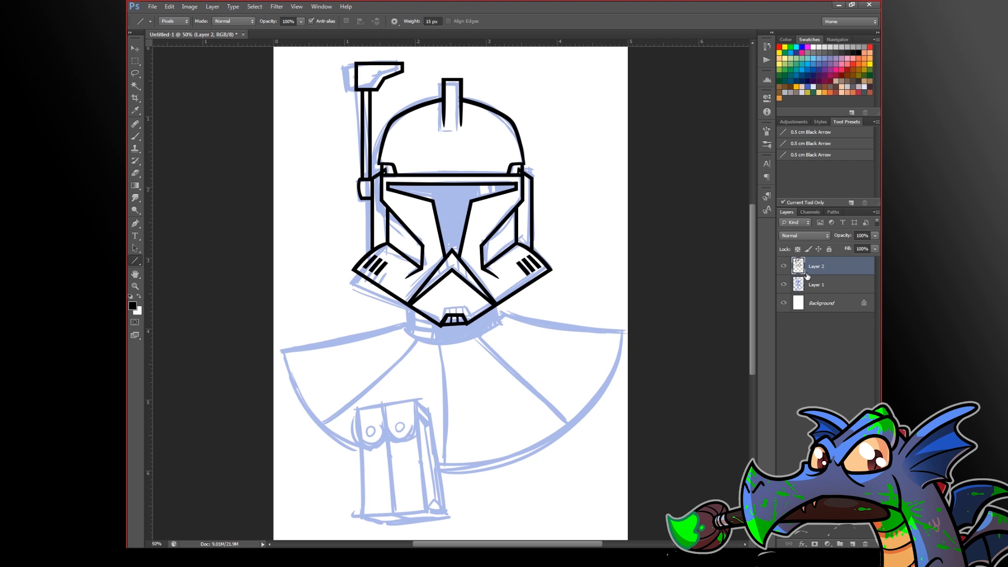
Step: Ink short dividers across both arms of the chevron below the visor with 11 px straight lines
{"action": "scroll", "coordinate": [456, 271], "scroll_direction": "up", "scroll_amount": 4}
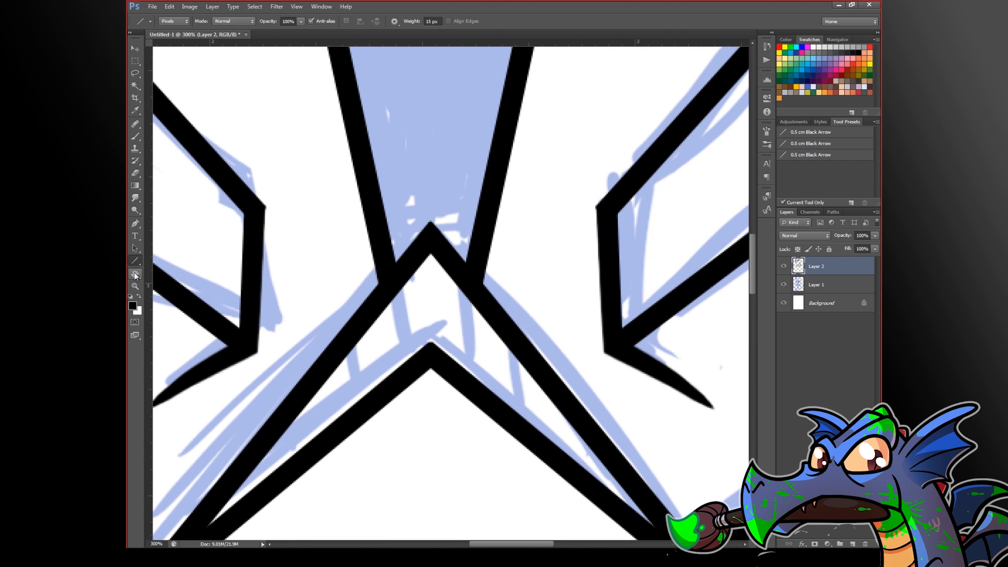
{"action": "right_click", "coordinate": [135, 264]}
{"action": "left_click", "coordinate": [173, 294]}
{"action": "mouse_move", "coordinate": [448, 367]}
{"action": "left_mouse_down"}
{"action": "mouse_move", "coordinate": [479, 286]}
{"action": "mouse_move", "coordinate": [473, 297]}
{"action": "left_mouse_up"}
{"action": "left_click_drag", "start_coordinate": [485, 397], "coordinate": [515, 351]}
{"action": "left_click_drag", "start_coordinate": [528, 423], "coordinate": [552, 392]}
{"action": "left_click_drag", "start_coordinate": [565, 462], "coordinate": [586, 421]}
{"action": "left_click_drag", "start_coordinate": [593, 490], "coordinate": [608, 453]}
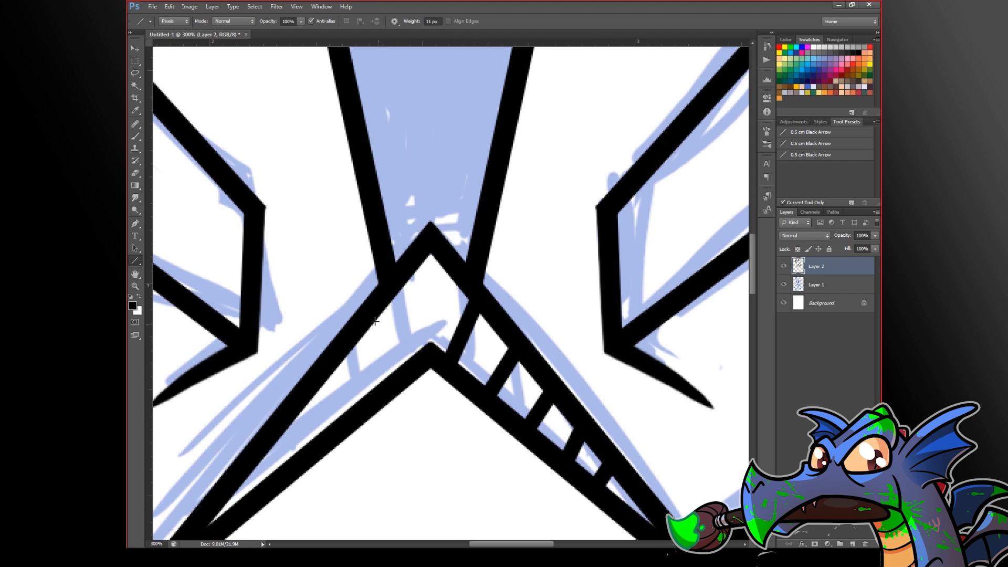
{"action": "mouse_move", "coordinate": [387, 307]}
{"action": "left_mouse_down"}
{"action": "mouse_move", "coordinate": [423, 348]}
{"action": "mouse_move", "coordinate": [433, 338]}
{"action": "mouse_move", "coordinate": [404, 361]}
{"action": "left_mouse_up"}
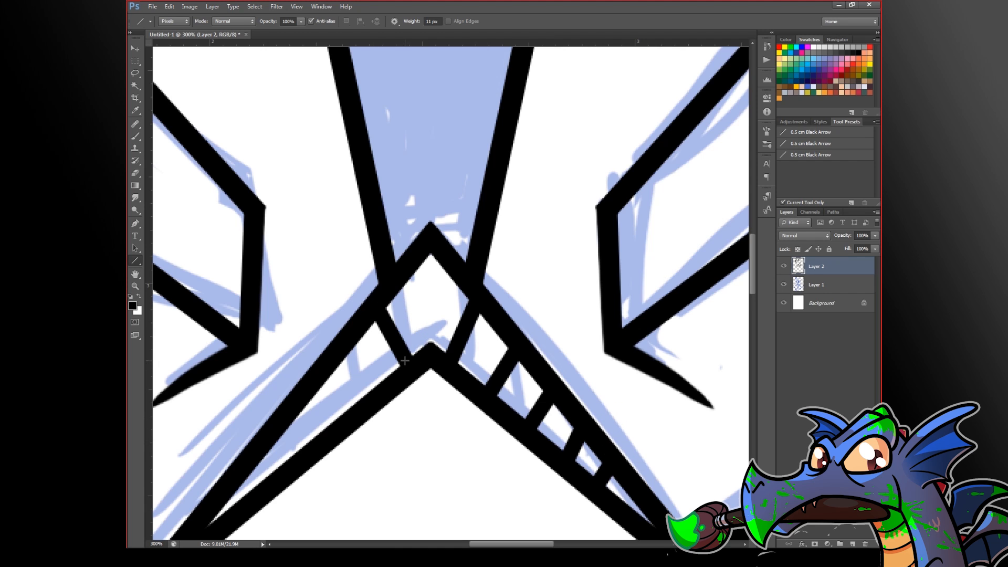
{"action": "mouse_move", "coordinate": [341, 353]}
{"action": "left_mouse_down"}
{"action": "mouse_move", "coordinate": [368, 395]}
{"action": "mouse_move", "coordinate": [386, 388]}
{"action": "mouse_move", "coordinate": [350, 402]}
{"action": "mouse_move", "coordinate": [275, 474]}
{"action": "left_mouse_up"}
{"action": "left_click_drag", "start_coordinate": [584, 404], "coordinate": [573, 350]}
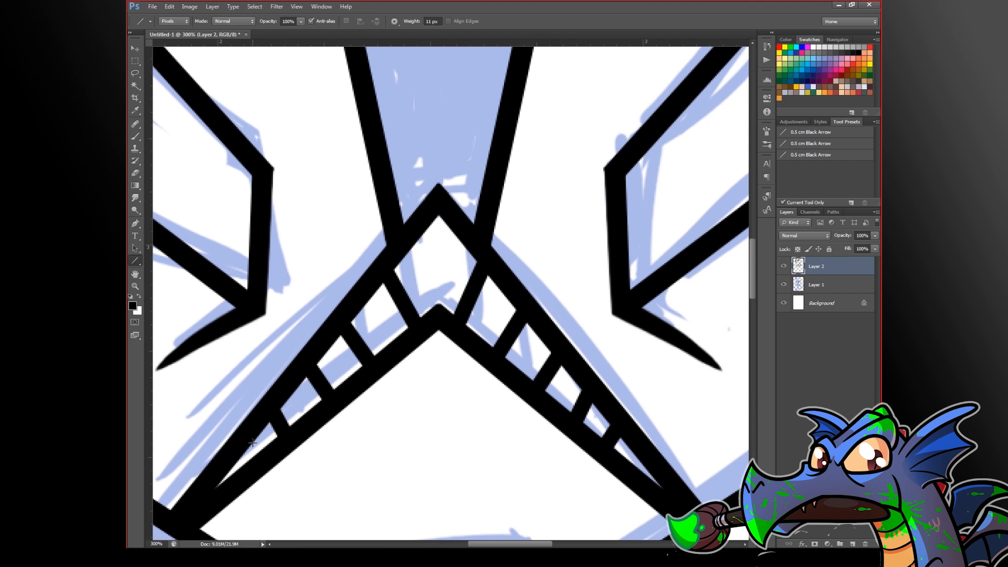
Step: Hide the Layer 1 sketch to examine the inked helmet as a whole, and show the sketch again
{"action": "key", "text": "ctrl+minus"}
{"action": "key", "text": "ctrl+minus"}
{"action": "key", "text": "ctrl+minus"}
{"action": "key", "text": "ctrl+minus"}
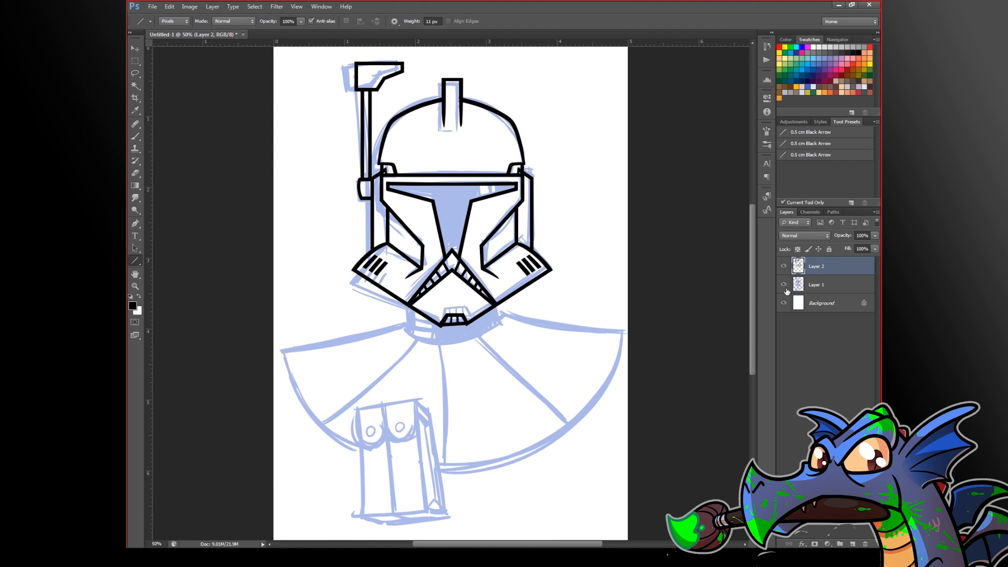
{"action": "left_click", "coordinate": [784, 285]}
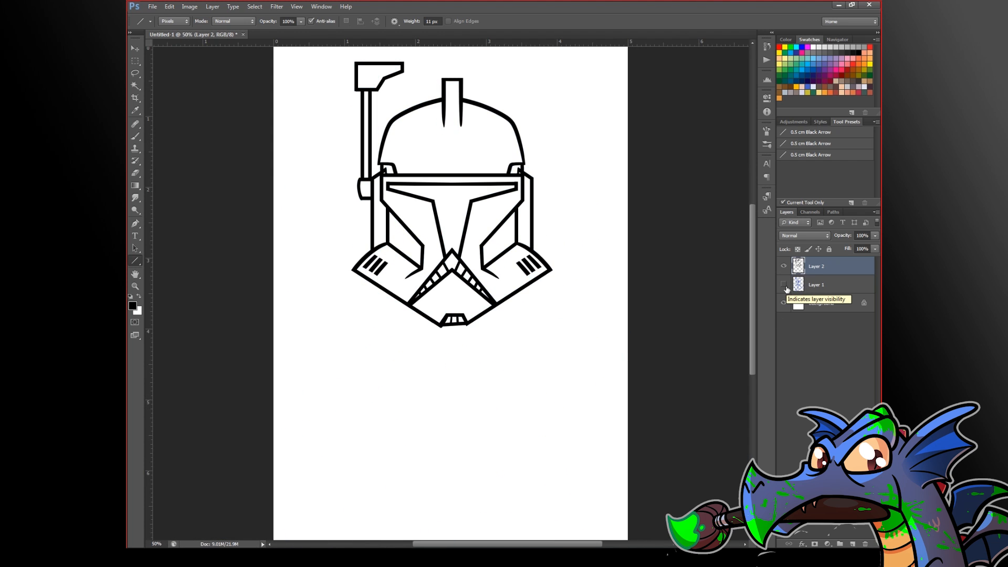
{"action": "left_click", "coordinate": [784, 284]}
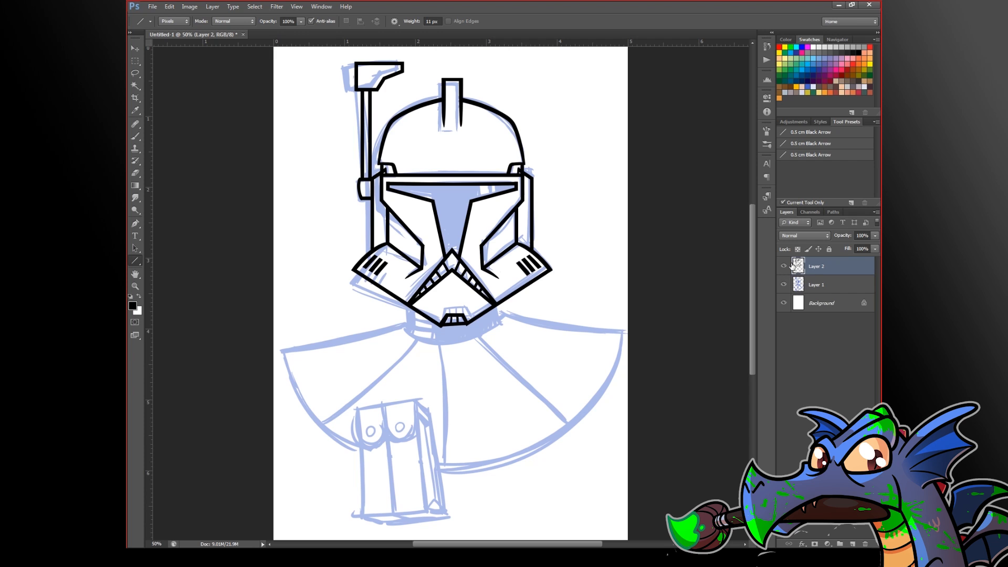
Step: Add a new layer for the cape and turn on Lazy Nezumi Pro's "smoothing - massive" preset for the brush
{"action": "key", "text": "b"}
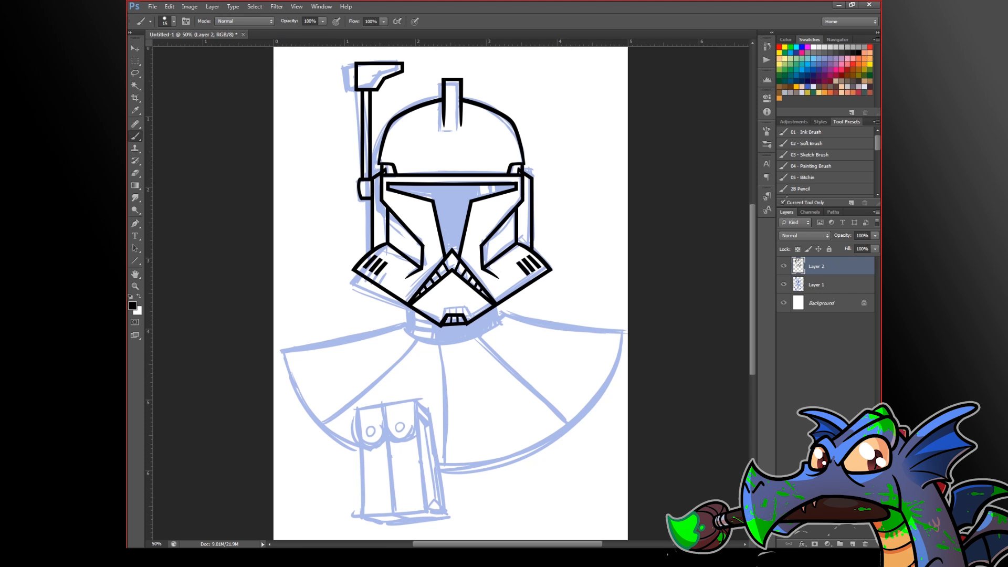
{"action": "left_click", "coordinate": [852, 544]}
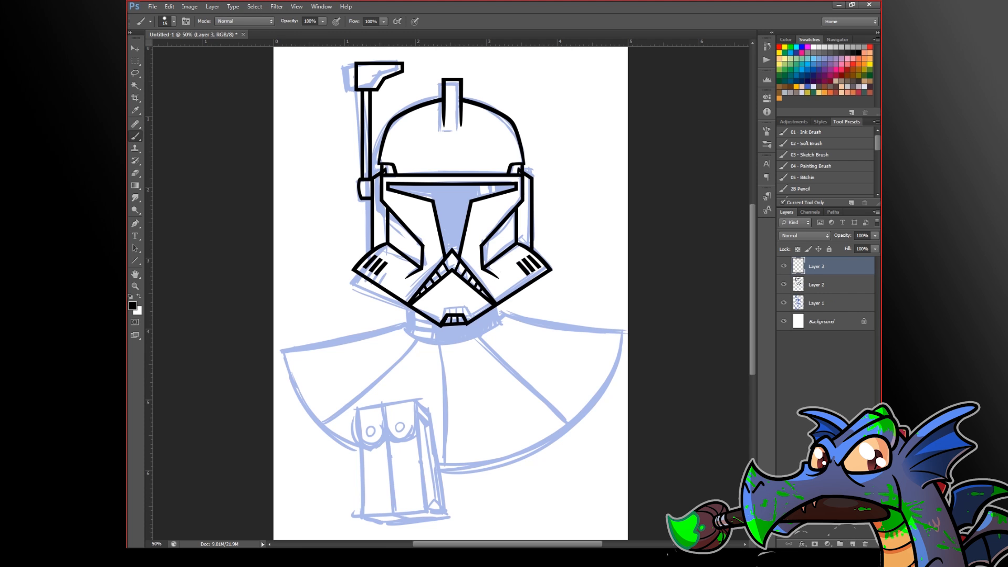
{"action": "left_click_drag", "start_coordinate": [924, 110], "coordinate": [616, 89]}
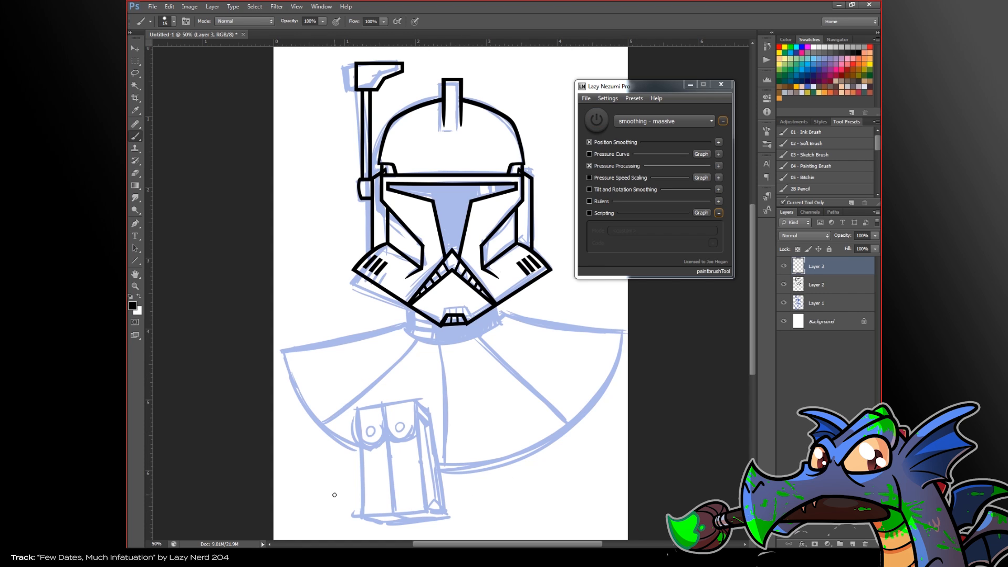
{"action": "left_click", "coordinate": [596, 120]}
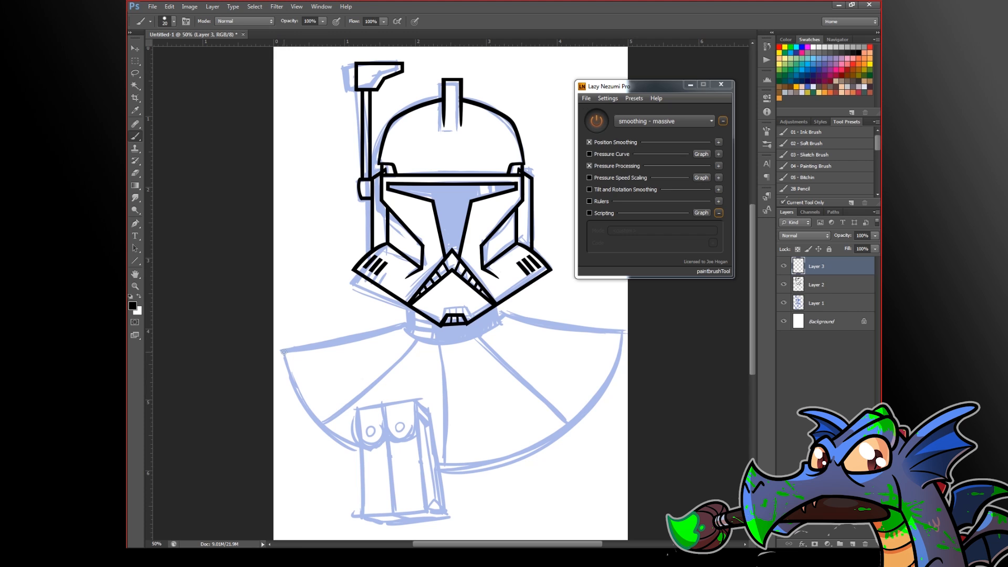
Step: Ink the cape's curved lower hem in one long smoothed 20 px stroke, redoing it until it fits, and turn the smoothing off
{"action": "mouse_move", "coordinate": [287, 359]}
{"action": "left_mouse_down"}
{"action": "mouse_move", "coordinate": [524, 453]}
{"action": "mouse_move", "coordinate": [649, 240]}
{"action": "left_mouse_up"}
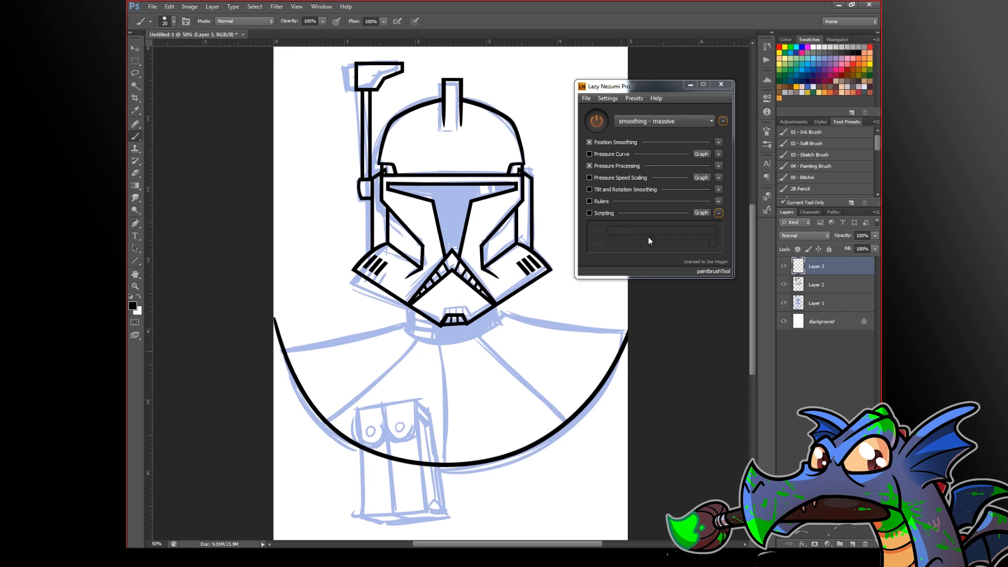
{"action": "key", "text": "ctrl+z"}
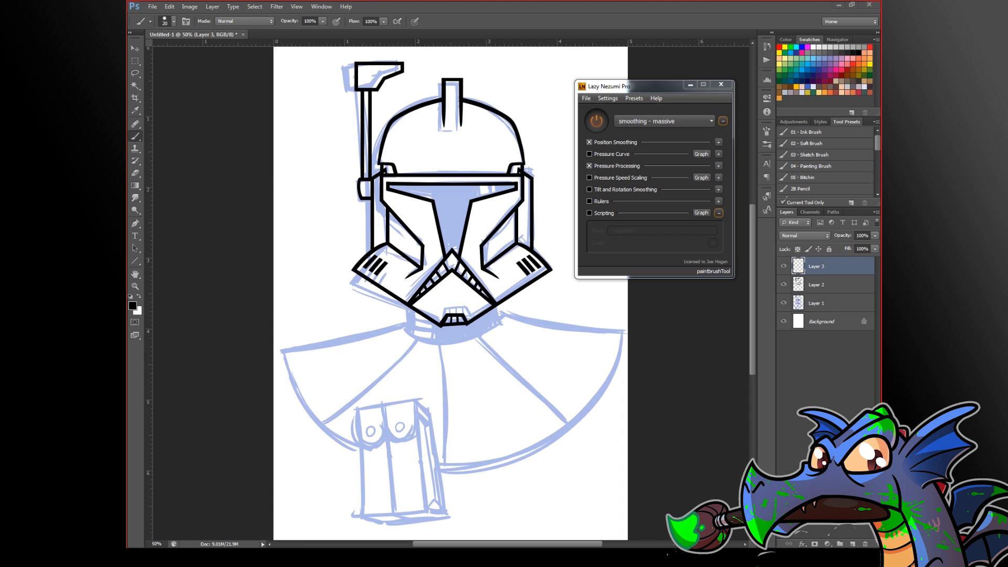
{"action": "mouse_move", "coordinate": [621, 308]}
{"action": "left_mouse_down"}
{"action": "mouse_move", "coordinate": [591, 410]}
{"action": "mouse_move", "coordinate": [503, 462]}
{"action": "mouse_move", "coordinate": [409, 464]}
{"action": "mouse_move", "coordinate": [316, 406]}
{"action": "mouse_move", "coordinate": [280, 319]}
{"action": "mouse_move", "coordinate": [290, 237]}
{"action": "left_mouse_up"}
{"action": "key", "text": "ctrl+z"}
{"action": "mouse_move", "coordinate": [620, 308]}
{"action": "left_mouse_down"}
{"action": "mouse_move", "coordinate": [605, 390]}
{"action": "mouse_move", "coordinate": [528, 453]}
{"action": "mouse_move", "coordinate": [430, 470]}
{"action": "mouse_move", "coordinate": [332, 433]}
{"action": "mouse_move", "coordinate": [289, 355]}
{"action": "mouse_move", "coordinate": [283, 269]}
{"action": "left_mouse_up"}
{"action": "left_click", "coordinate": [597, 120]}
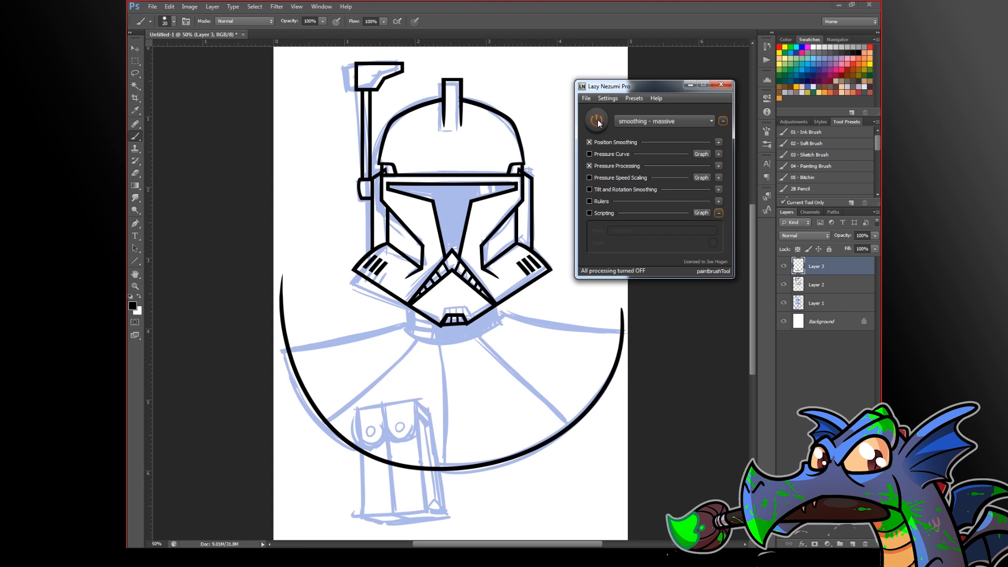
Step: Try an unsmoothed freehand curve below the cape's hem, inspect its wobble up close, and undo it
{"action": "mouse_move", "coordinate": [617, 438]}
{"action": "left_mouse_down"}
{"action": "mouse_move", "coordinate": [599, 478]}
{"action": "mouse_move", "coordinate": [568, 506]}
{"action": "mouse_move", "coordinate": [486, 522]}
{"action": "mouse_move", "coordinate": [424, 509]}
{"action": "mouse_move", "coordinate": [331, 445]}
{"action": "left_mouse_up"}
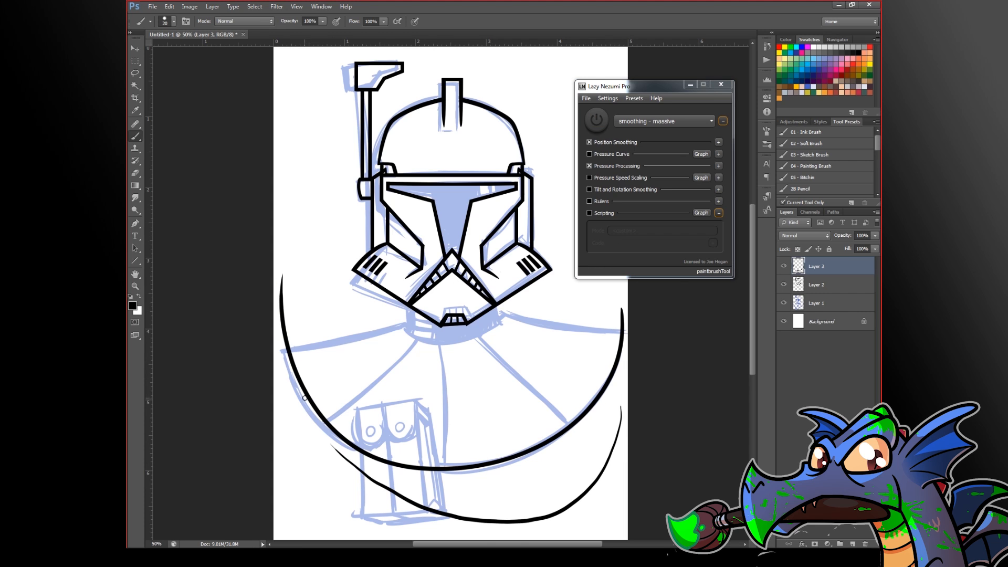
{"action": "left_click", "coordinate": [544, 509]}
{"action": "left_click_drag", "start_coordinate": [585, 422], "coordinate": [581, 413]}
{"action": "left_click", "coordinate": [535, 432]}
{"action": "left_click", "coordinate": [530, 441]}
{"action": "left_click", "coordinate": [572, 428], "text": "alt"}
{"action": "left_click_drag", "start_coordinate": [572, 428], "coordinate": [520, 465]}
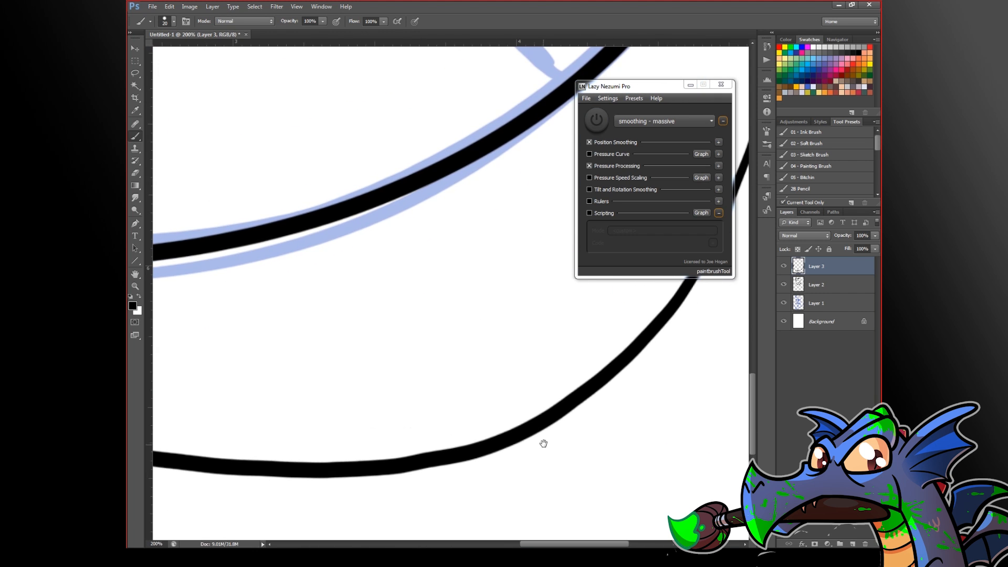
{"action": "left_click_drag", "start_coordinate": [430, 459], "coordinate": [619, 478]}
{"action": "left_click_drag", "start_coordinate": [468, 417], "coordinate": [533, 469]}
{"action": "left_click", "coordinate": [563, 446], "text": "alt"}
{"action": "left_click", "coordinate": [562, 446], "text": "alt"}
{"action": "key", "text": "ctrl+z"}
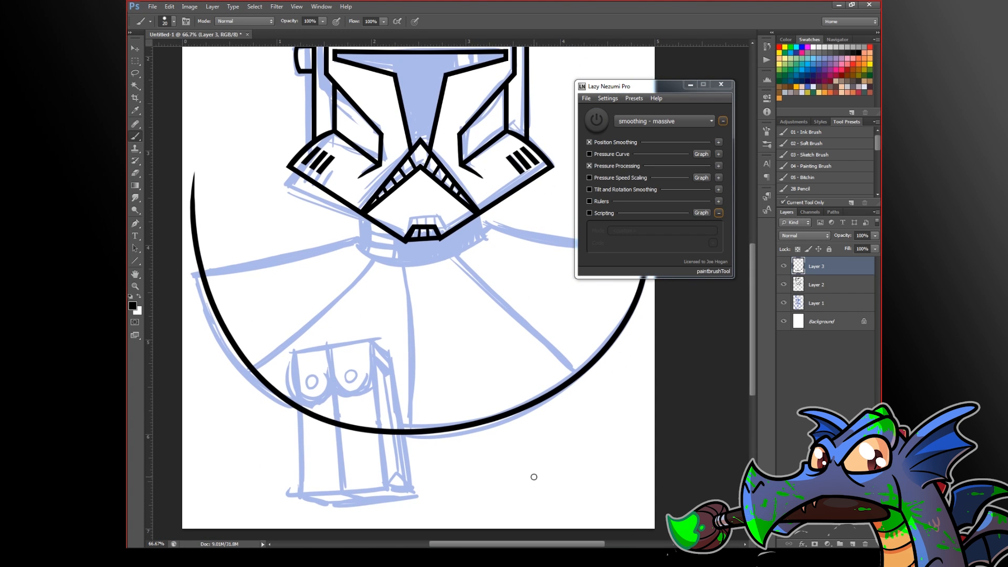
Step: Move the Lazy Nezumi Pro window off the canvas and add a new layer above the hem layer
{"action": "mouse_move", "coordinate": [615, 387]}
{"action": "left_mouse_down"}
{"action": "mouse_move", "coordinate": [551, 465]}
{"action": "mouse_move", "coordinate": [626, 468]}
{"action": "left_mouse_up"}
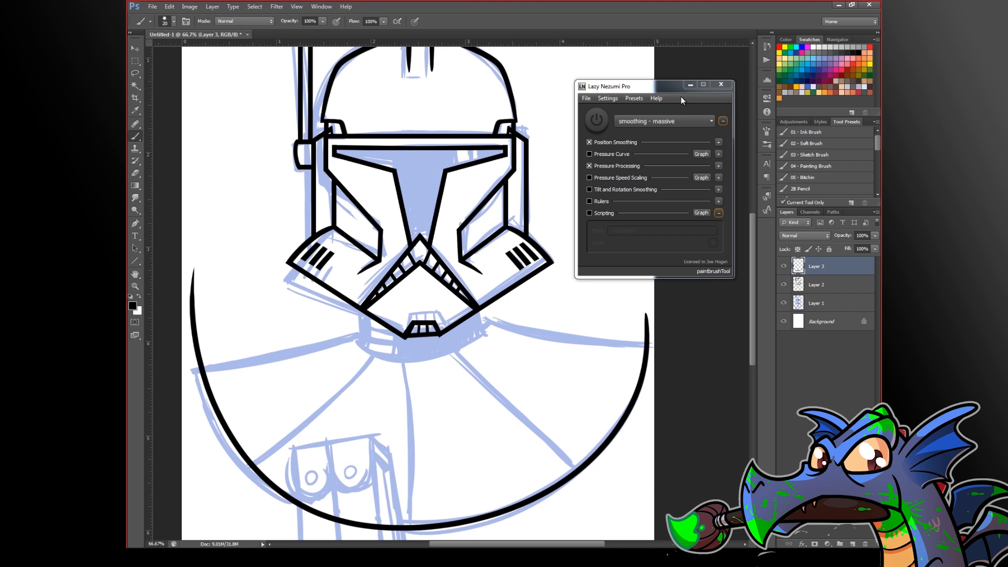
{"action": "left_click_drag", "start_coordinate": [650, 89], "coordinate": [998, 88]}
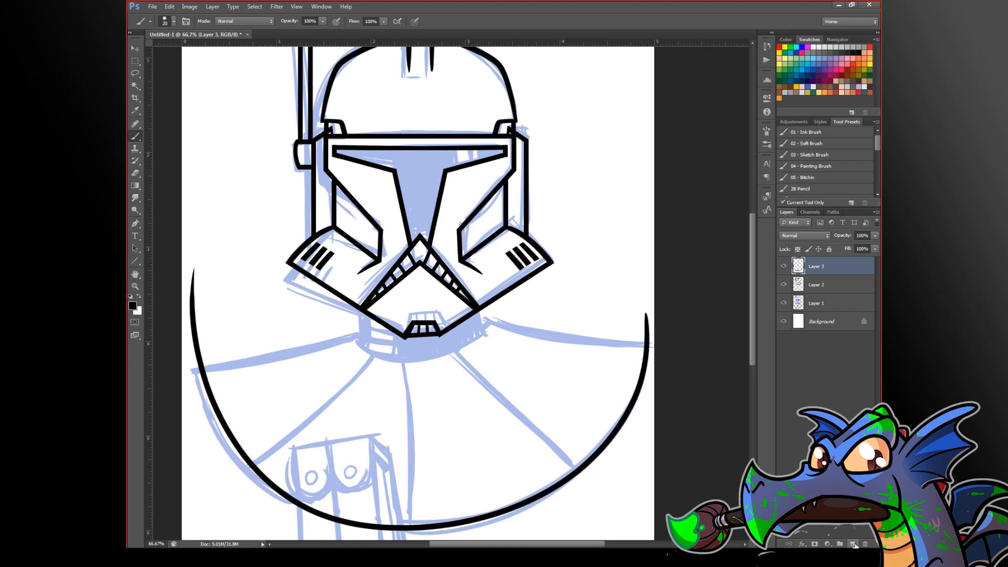
{"action": "left_click", "coordinate": [853, 544]}
{"action": "left_click", "coordinate": [784, 285]}
{"action": "left_click", "coordinate": [783, 285]}
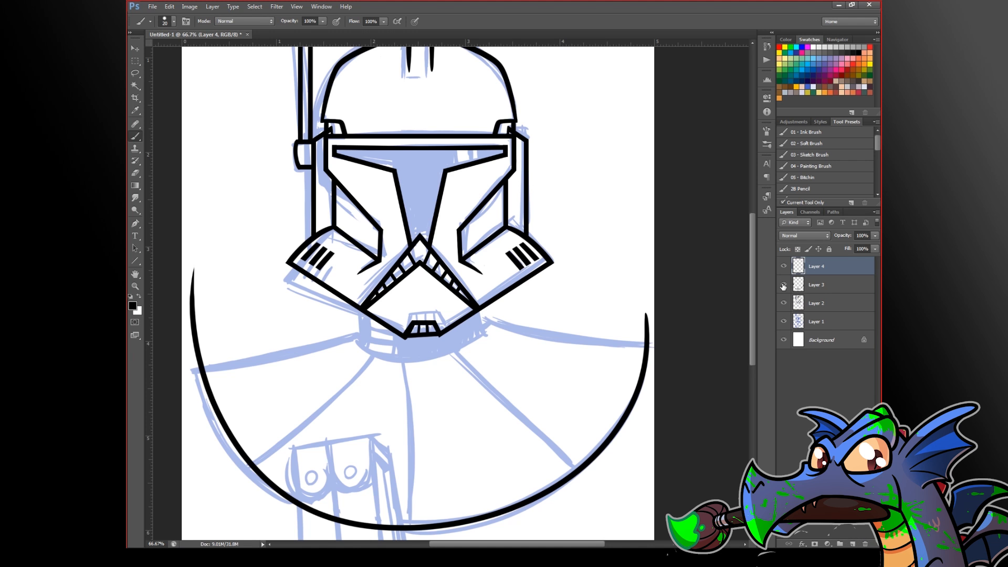
Step: Ink the cape's upper edge from the neck to the hem on the right side and trim the end beyond the hem
{"action": "left_click_drag", "start_coordinate": [528, 328], "coordinate": [575, 334]}
{"action": "left_click_drag", "start_coordinate": [574, 334], "coordinate": [385, 294]}
{"action": "left_click_drag", "start_coordinate": [212, 262], "coordinate": [698, 342]}
{"action": "key", "text": "ctrl+z"}
{"action": "mouse_move", "coordinate": [207, 259]}
{"action": "left_mouse_down"}
{"action": "mouse_move", "coordinate": [439, 317]}
{"action": "mouse_move", "coordinate": [701, 337]}
{"action": "left_mouse_up"}
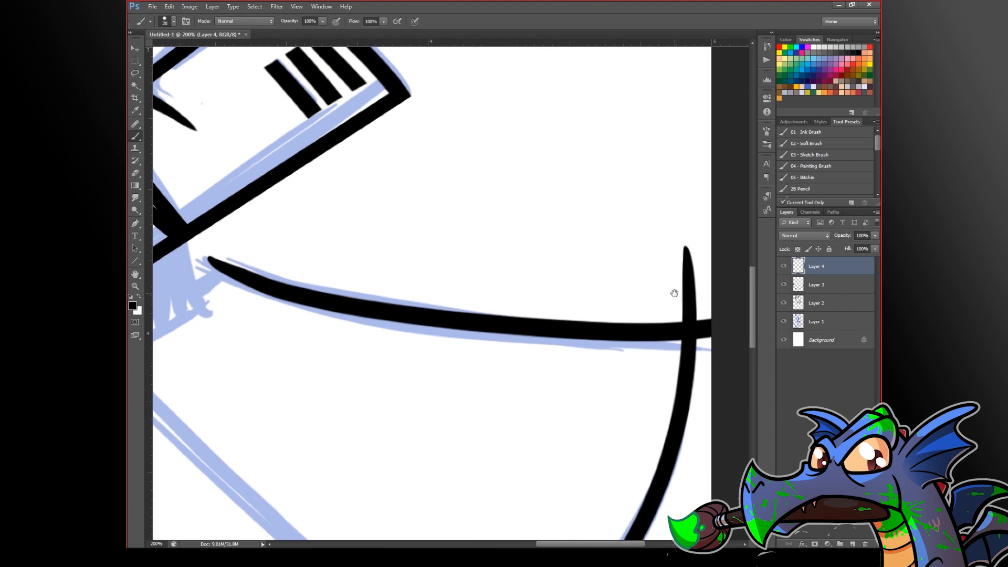
{"action": "left_click_drag", "start_coordinate": [682, 288], "coordinate": [518, 297]}
{"action": "mouse_move", "coordinate": [559, 322]}
{"action": "left_mouse_down"}
{"action": "mouse_move", "coordinate": [552, 348]}
{"action": "mouse_move", "coordinate": [561, 356]}
{"action": "left_mouse_up"}
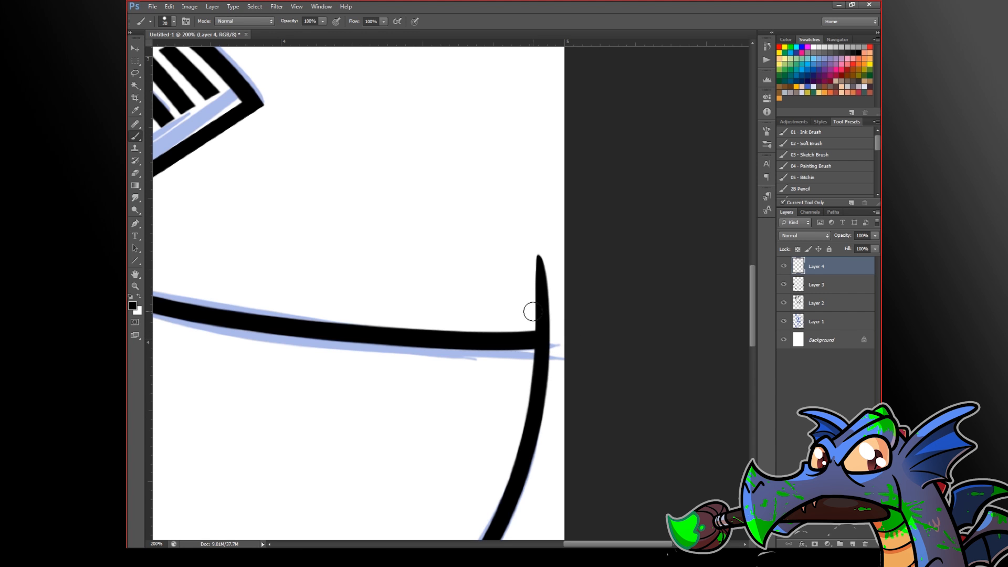
Step: Ink the cape's upper edge from the neck out past the hem on the left side, redoing the stroke until it follows the sketch
{"action": "left_click_drag", "start_coordinate": [565, 418], "coordinate": [735, 136]}
{"action": "mouse_move", "coordinate": [433, 442]}
{"action": "left_mouse_down"}
{"action": "mouse_move", "coordinate": [497, 358]}
{"action": "mouse_move", "coordinate": [672, 420]}
{"action": "left_mouse_up"}
{"action": "mouse_move", "coordinate": [295, 200]}
{"action": "left_mouse_down"}
{"action": "mouse_move", "coordinate": [378, 299]}
{"action": "mouse_move", "coordinate": [657, 446]}
{"action": "left_mouse_up"}
{"action": "mouse_move", "coordinate": [324, 262]}
{"action": "left_mouse_down"}
{"action": "mouse_move", "coordinate": [508, 332]}
{"action": "mouse_move", "coordinate": [543, 270]}
{"action": "mouse_move", "coordinate": [487, 262]}
{"action": "left_mouse_up"}
{"action": "mouse_move", "coordinate": [714, 289]}
{"action": "left_mouse_down"}
{"action": "mouse_move", "coordinate": [274, 403]}
{"action": "mouse_move", "coordinate": [176, 403]}
{"action": "left_mouse_up"}
{"action": "key", "text": "ctrl+z"}
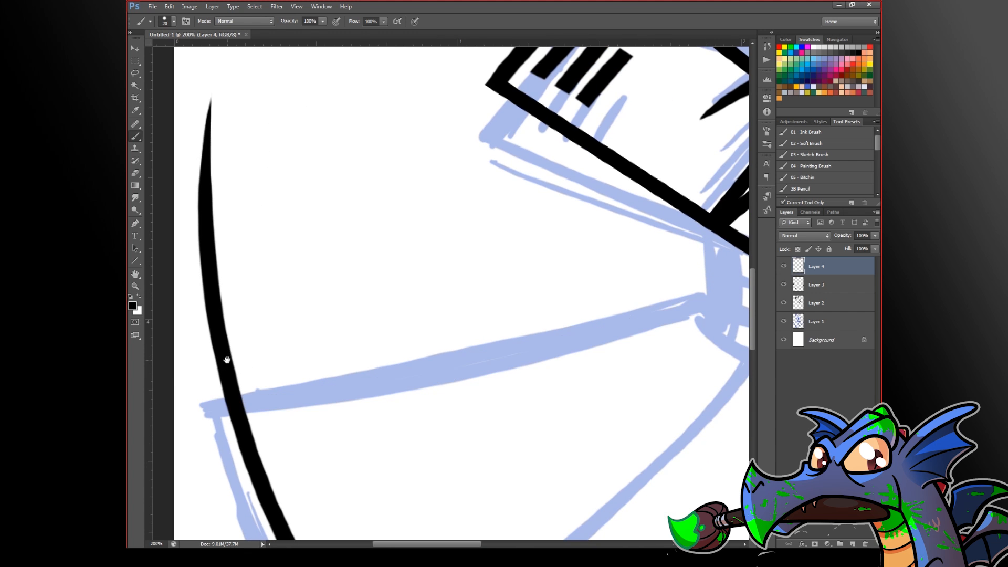
{"action": "scroll", "coordinate": [525, 362], "scroll_direction": "down", "scroll_amount": 1}
{"action": "left_click_drag", "start_coordinate": [605, 334], "coordinate": [344, 380]}
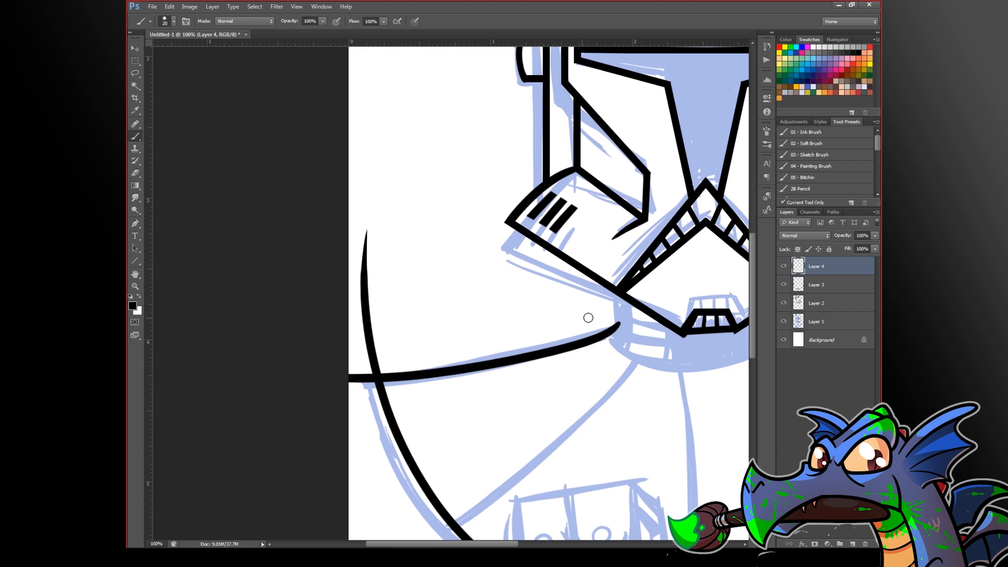
{"action": "key", "text": "ctrl+z"}
{"action": "mouse_move", "coordinate": [617, 327]}
{"action": "left_mouse_down"}
{"action": "mouse_move", "coordinate": [502, 361]}
{"action": "mouse_move", "coordinate": [346, 379]}
{"action": "left_mouse_up"}
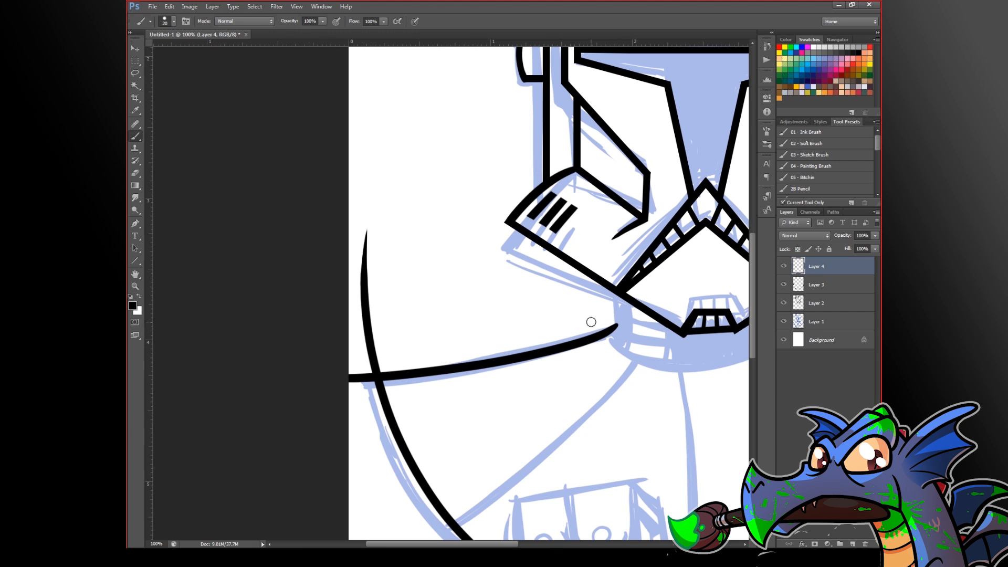
Step: Erase the end of the cape's upper edge that sticks out beyond the hem on the left side
{"action": "left_click", "coordinate": [360, 374], "text": "ctrl"}
{"action": "left_click", "coordinate": [360, 373], "text": "ctrl"}
{"action": "mouse_move", "coordinate": [389, 366]}
{"action": "left_mouse_down"}
{"action": "mouse_move", "coordinate": [401, 427]}
{"action": "mouse_move", "coordinate": [384, 378]}
{"action": "mouse_move", "coordinate": [326, 360]}
{"action": "left_mouse_up"}
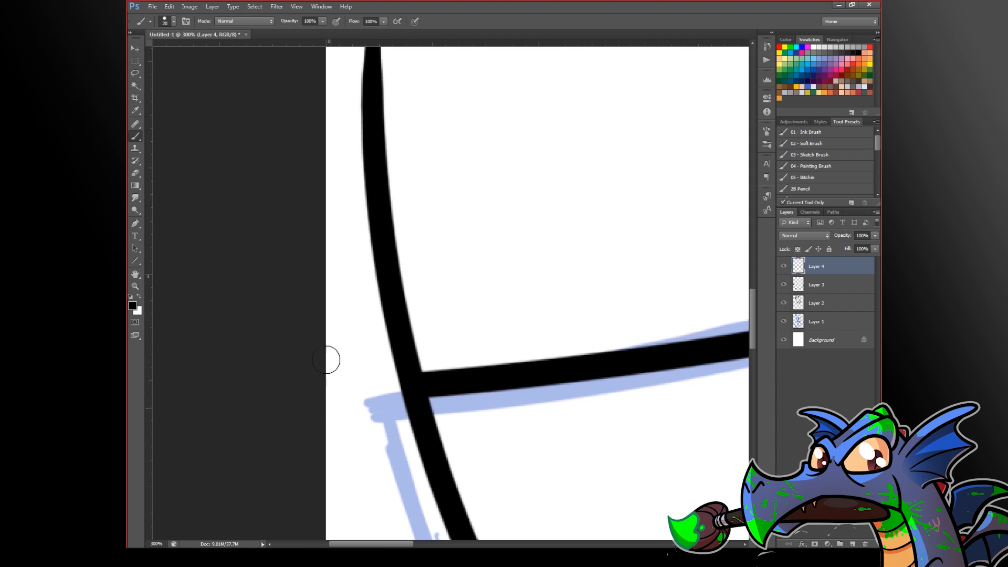
Step: Trim the tapered neck ends of the cape's upper edges to clean blunt ends on both sides
{"action": "mouse_move", "coordinate": [613, 420]}
{"action": "left_mouse_down"}
{"action": "mouse_move", "coordinate": [570, 401]}
{"action": "mouse_move", "coordinate": [518, 421]}
{"action": "left_mouse_up"}
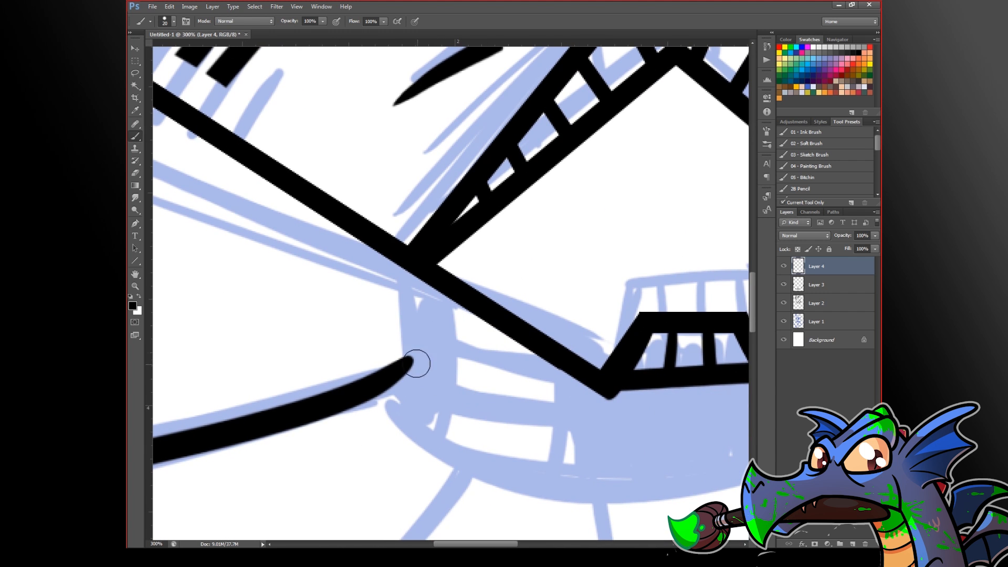
{"action": "scroll", "coordinate": [426, 390], "scroll_direction": "down", "scroll_amount": 4}
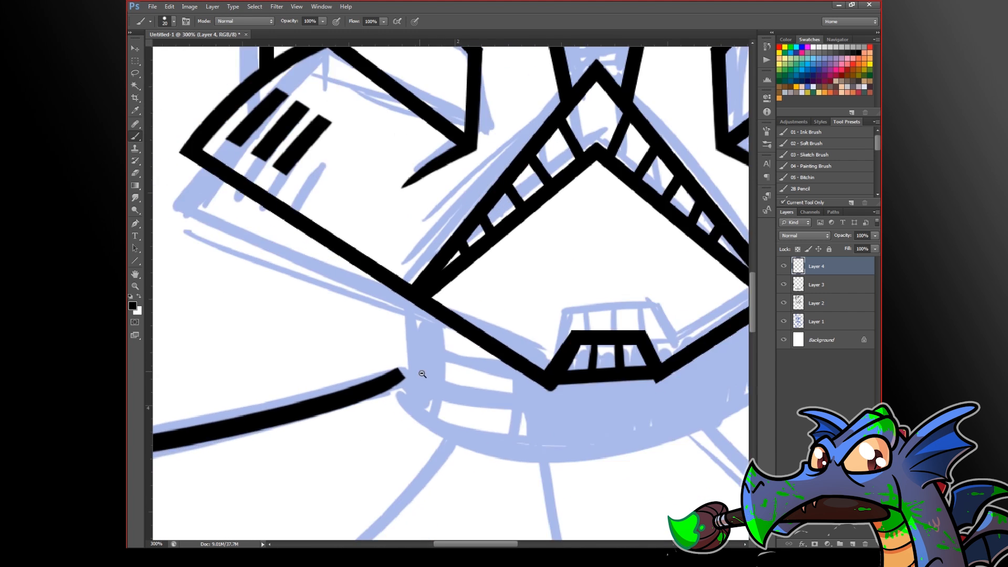
{"action": "scroll", "coordinate": [549, 361], "scroll_direction": "up", "scroll_amount": 5}
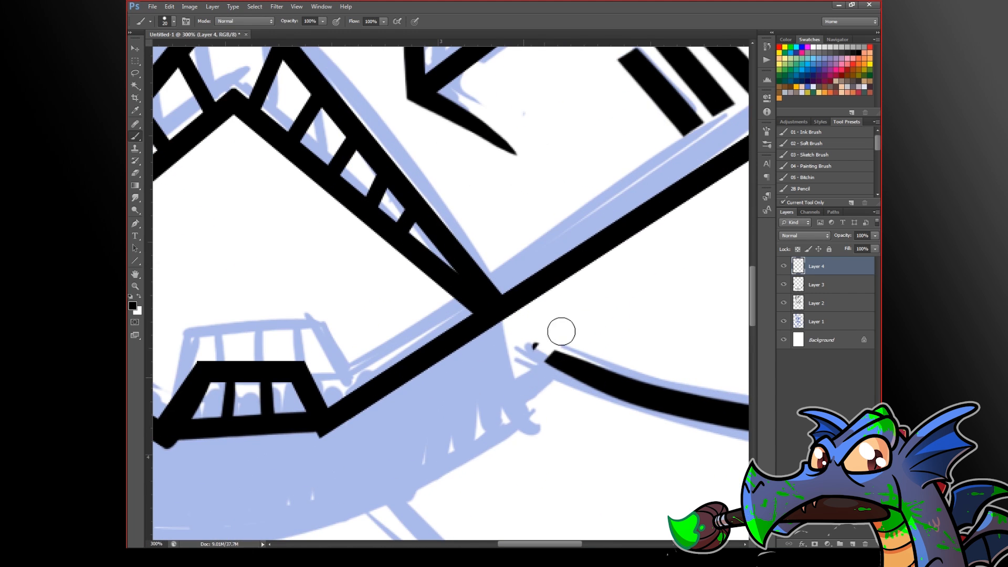
{"action": "scroll", "coordinate": [541, 378], "scroll_direction": "down", "scroll_amount": 1}
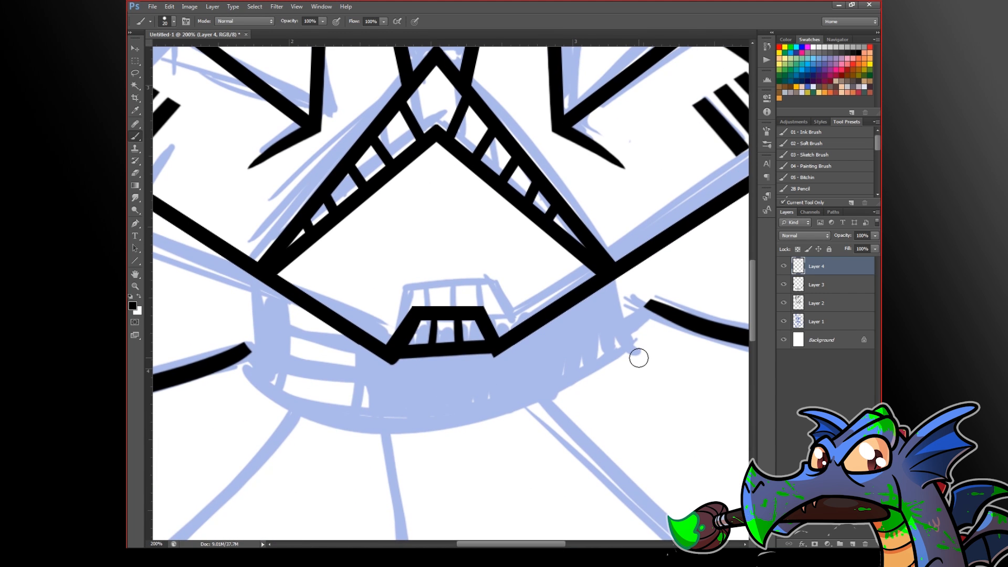
Step: On Layer 3, ink the curved collar line under the helmet between the cape's upper edges and trim its right end
{"action": "left_click", "coordinate": [670, 302], "text": "ctrl"}
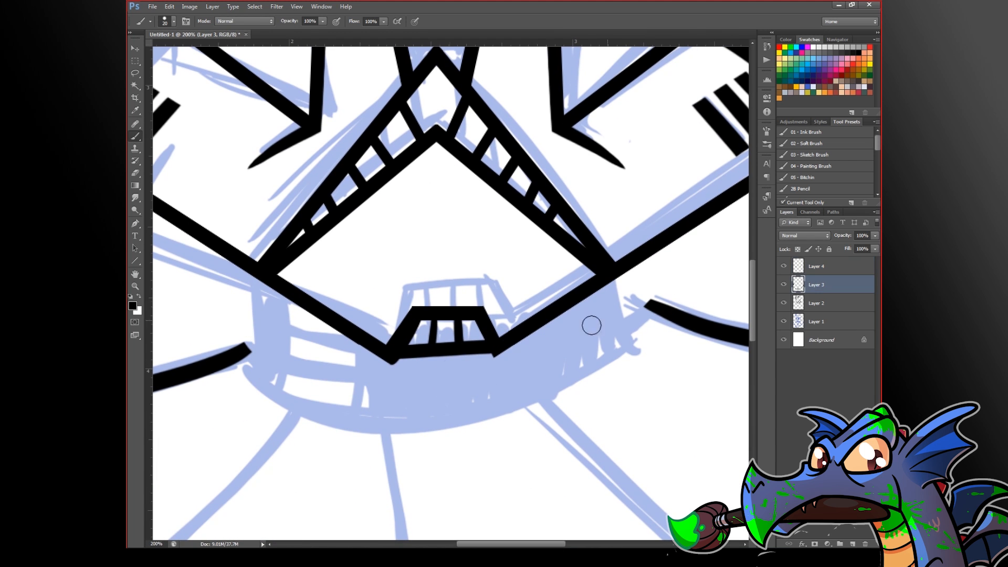
{"action": "mouse_move", "coordinate": [231, 335]}
{"action": "left_mouse_down"}
{"action": "mouse_move", "coordinate": [467, 412]}
{"action": "mouse_move", "coordinate": [677, 261]}
{"action": "left_mouse_up"}
{"action": "key", "text": "ctrl+z"}
{"action": "mouse_move", "coordinate": [227, 322]}
{"action": "left_mouse_down"}
{"action": "mouse_move", "coordinate": [551, 382]}
{"action": "mouse_move", "coordinate": [678, 264]}
{"action": "mouse_move", "coordinate": [461, 418]}
{"action": "left_mouse_up"}
{"action": "left_click", "coordinate": [461, 417], "text": "ctrl"}
{"action": "left_click", "coordinate": [463, 417], "text": "ctrl"}
{"action": "left_click_drag", "start_coordinate": [391, 419], "coordinate": [446, 450]}
{"action": "mouse_move", "coordinate": [387, 427]}
{"action": "left_mouse_down"}
{"action": "mouse_move", "coordinate": [446, 443]}
{"action": "mouse_move", "coordinate": [453, 389]}
{"action": "left_mouse_up"}
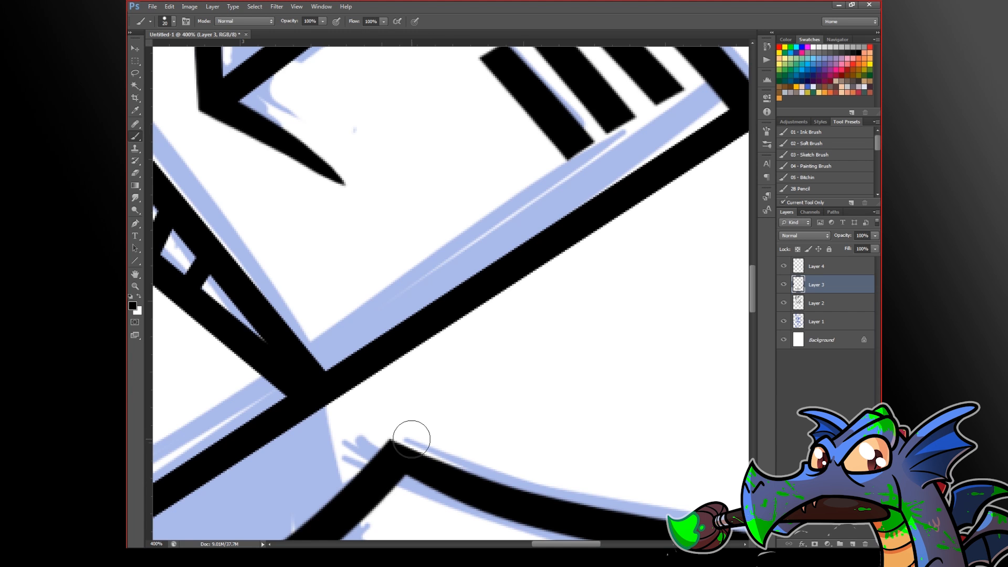
Step: Trim the collar curve's left end and ink both sides of the neck from the helmet down to the collar
{"action": "left_click_drag", "start_coordinate": [319, 445], "coordinate": [740, 339]}
{"action": "mouse_move", "coordinate": [236, 315]}
{"action": "left_mouse_down"}
{"action": "mouse_move", "coordinate": [564, 362]}
{"action": "mouse_move", "coordinate": [562, 350]}
{"action": "left_mouse_up"}
{"action": "mouse_move", "coordinate": [449, 440]}
{"action": "left_mouse_down"}
{"action": "mouse_move", "coordinate": [528, 398]}
{"action": "mouse_move", "coordinate": [464, 394]}
{"action": "left_mouse_up"}
{"action": "left_click_drag", "start_coordinate": [540, 288], "coordinate": [542, 441]}
{"action": "left_click_drag", "start_coordinate": [608, 454], "coordinate": [161, 316]}
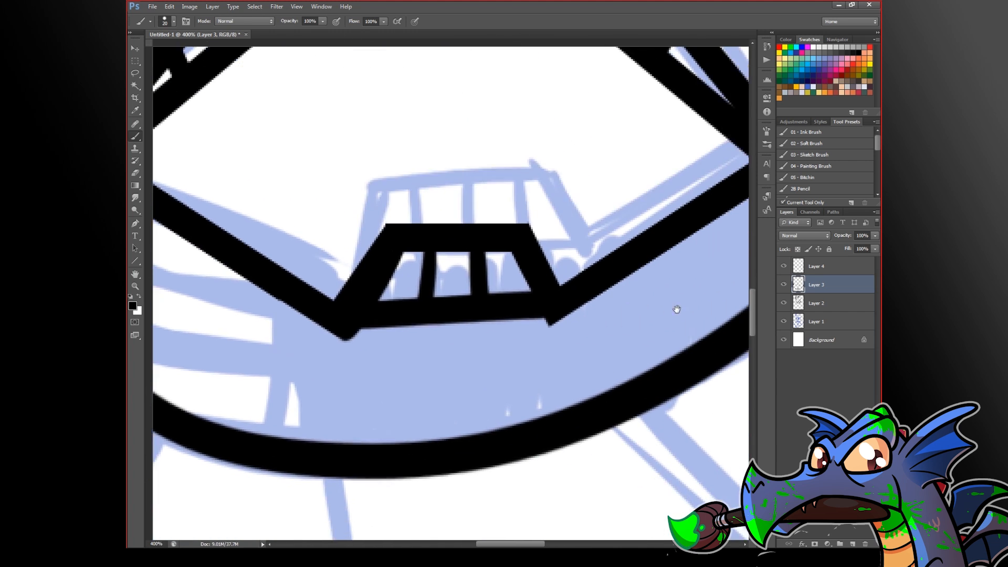
{"action": "left_click_drag", "start_coordinate": [675, 308], "coordinate": [466, 423]}
{"action": "left_click_drag", "start_coordinate": [584, 270], "coordinate": [596, 365]}
Step: Erase the part of the hem line that extends above the cape's upper edge on the left side
{"action": "scroll", "coordinate": [595, 365], "scroll_direction": "down", "scroll_amount": 4}
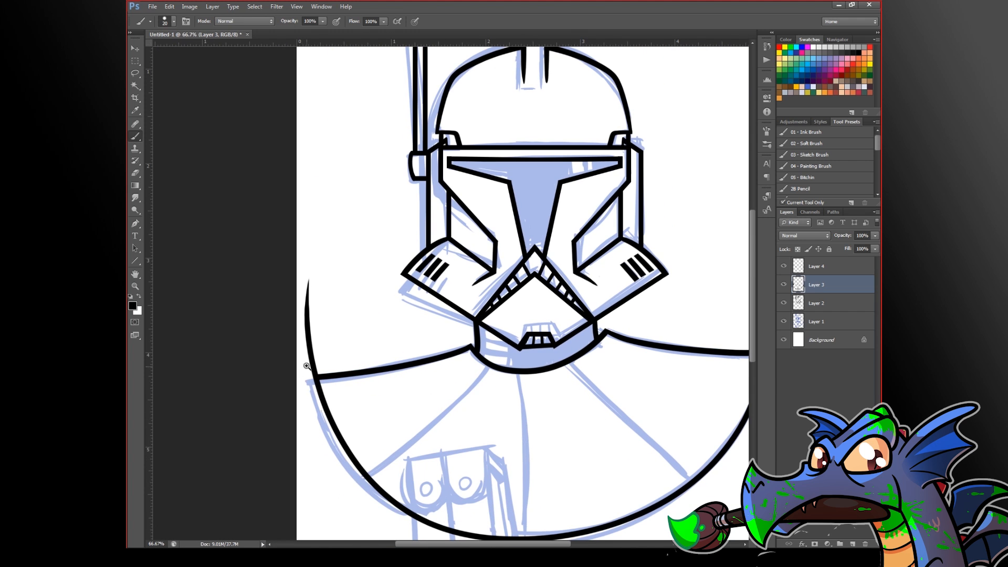
{"action": "scroll", "coordinate": [306, 366], "scroll_direction": "up", "scroll_amount": 3}
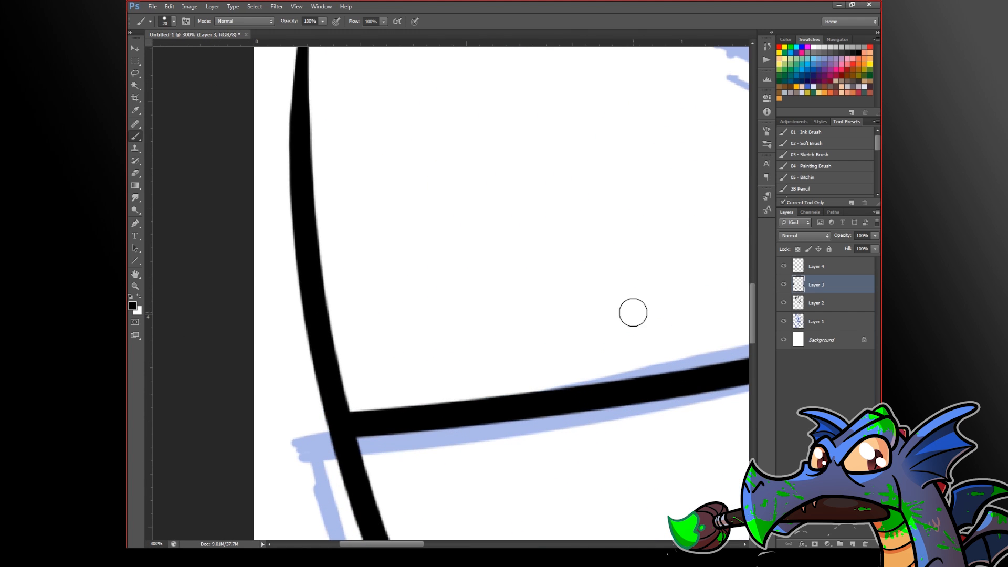
{"action": "left_click_drag", "start_coordinate": [374, 394], "coordinate": [293, 401]}
{"action": "mouse_move", "coordinate": [358, 402]}
{"action": "left_mouse_down"}
{"action": "mouse_move", "coordinate": [337, 394]}
{"action": "mouse_move", "coordinate": [316, 354]}
{"action": "left_mouse_up"}
{"action": "left_click_drag", "start_coordinate": [305, 289], "coordinate": [342, 171]}
{"action": "mouse_move", "coordinate": [300, 197]}
{"action": "left_mouse_down"}
{"action": "mouse_move", "coordinate": [323, 136]}
{"action": "mouse_move", "coordinate": [320, 105]}
{"action": "left_mouse_up"}
{"action": "left_click_drag", "start_coordinate": [337, 158], "coordinate": [335, 404]}
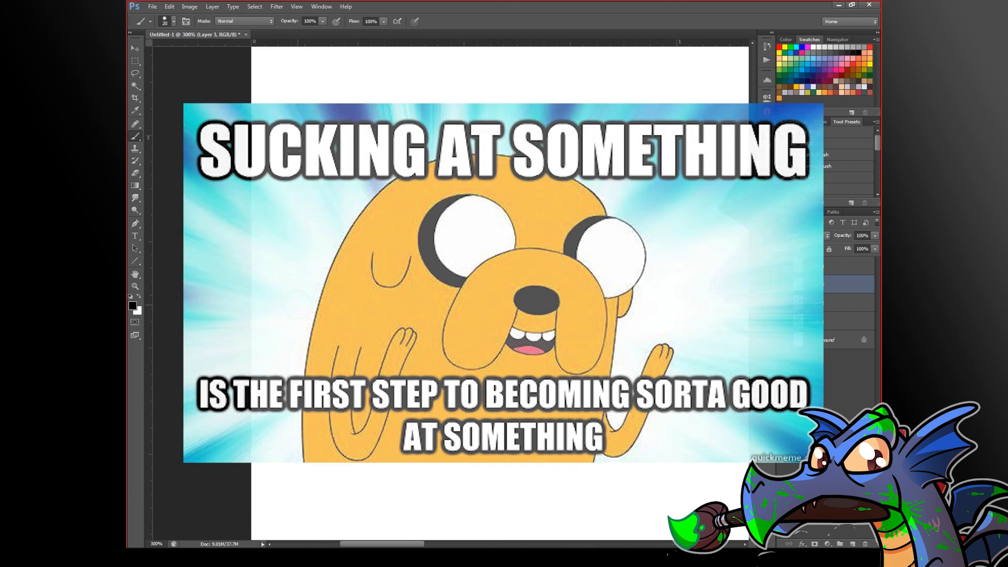
Step: Erase the part of the hem line that extends above the cape's upper edge on the right side
{"action": "key", "text": "ctrl+minus"}
{"action": "key", "text": "ctrl+minus"}
{"action": "key", "text": "ctrl+minus"}
{"action": "key", "text": "ctrl+minus"}
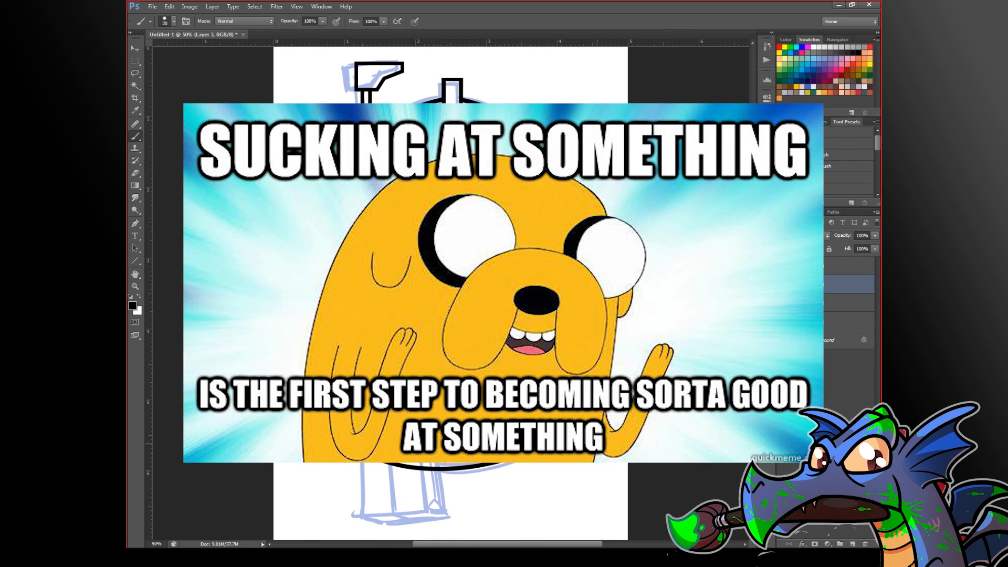
{"action": "key", "text": "ctrl+plus"}
{"action": "key", "text": "ctrl+plus"}
{"action": "key", "text": "ctrl+plus"}
{"action": "key", "text": "ctrl+plus"}
{"action": "key", "text": "ctrl+plus"}
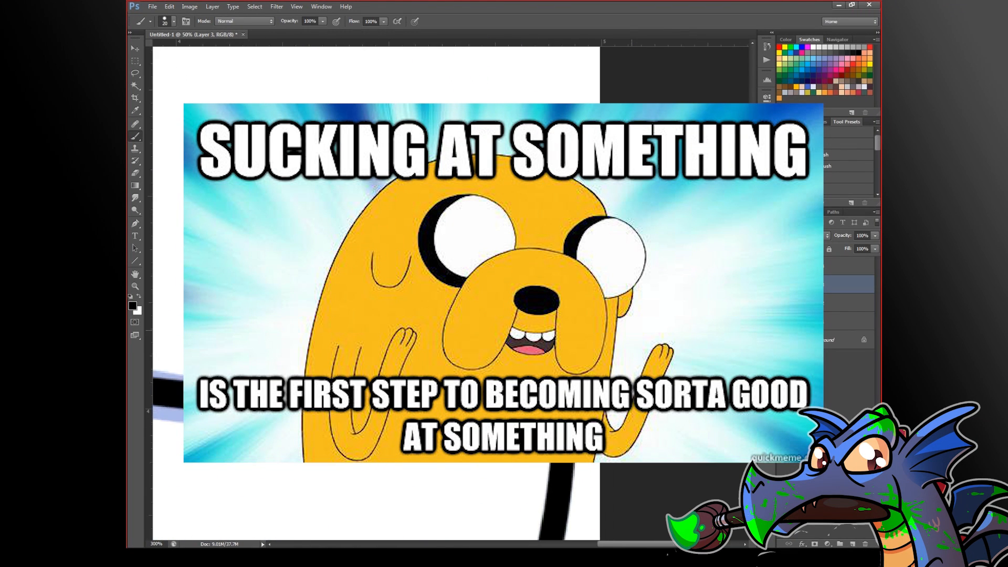
{"action": "mouse_move", "coordinate": [566, 402]}
{"action": "left_mouse_down"}
{"action": "mouse_move", "coordinate": [543, 407]}
{"action": "mouse_move", "coordinate": [568, 401]}
{"action": "mouse_move", "coordinate": [535, 389]}
{"action": "mouse_move", "coordinate": [551, 353]}
{"action": "mouse_move", "coordinate": [552, 276]}
{"action": "left_mouse_up"}
{"action": "left_click", "coordinate": [547, 389], "text": "alt"}
{"action": "left_click", "coordinate": [551, 389], "text": "alt"}
{"action": "left_click", "coordinate": [556, 389], "text": "alt"}
{"action": "left_click", "coordinate": [556, 389], "text": "alt"}
{"action": "left_click", "coordinate": [557, 389], "text": "alt"}
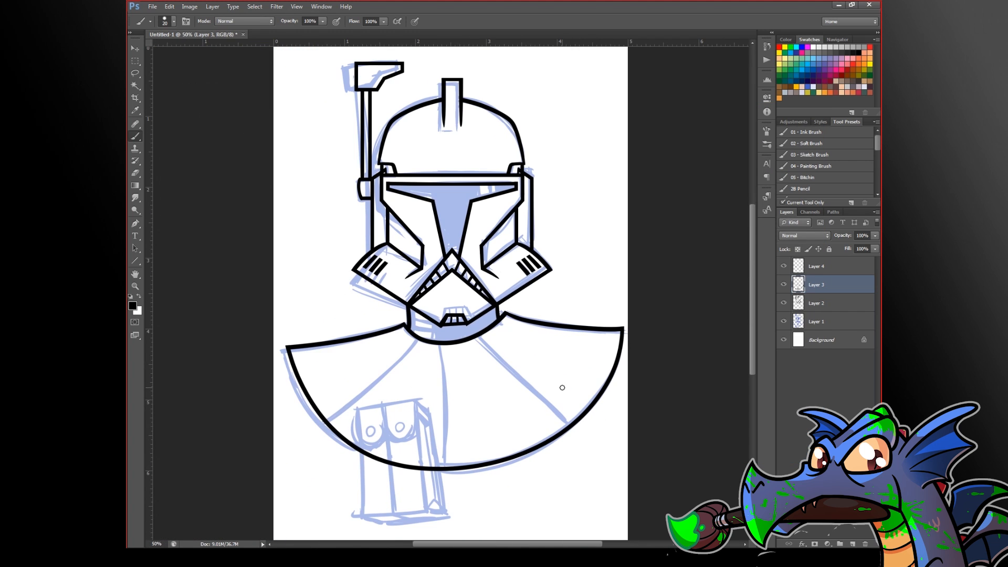
Step: Merge Layer 4 and Layer 3 down into Layer 2 and add a new layer above it
{"action": "left_click", "coordinate": [803, 268]}
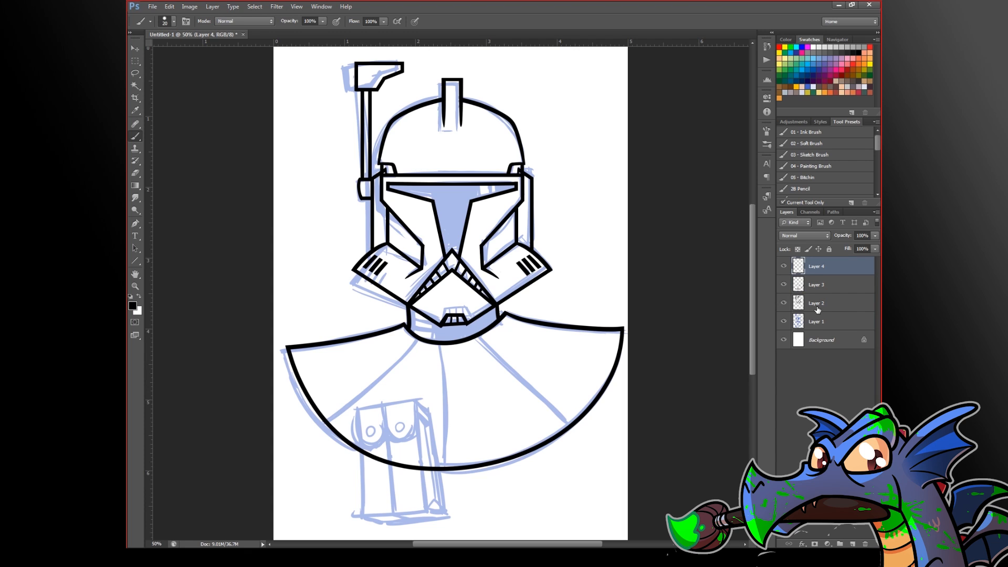
{"action": "key", "text": "ctrl+e"}
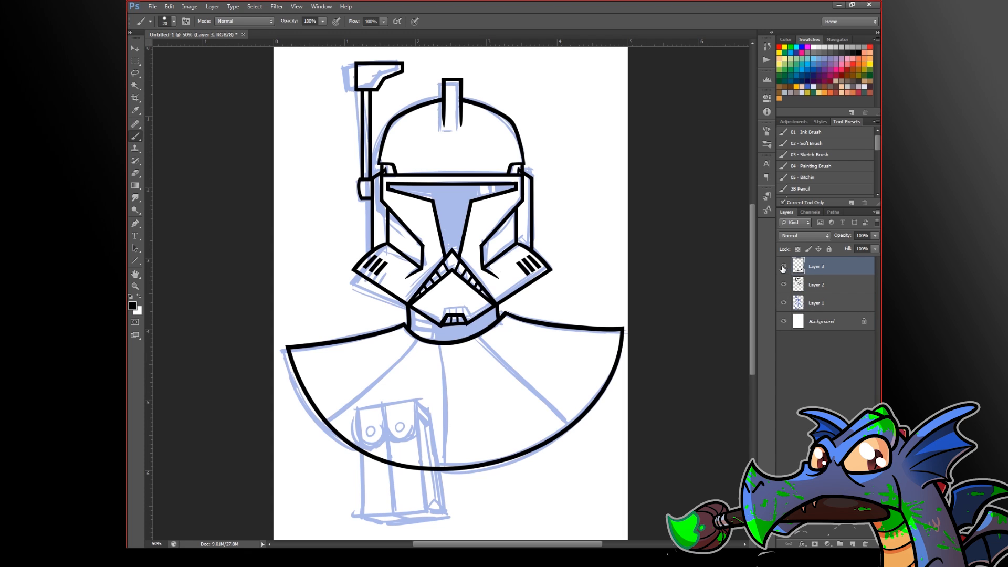
{"action": "key", "text": "ctrl+e"}
{"action": "left_click", "coordinate": [854, 544]}
Step: Ink the cape's right seam from the collar down past the hem, redoing the stroke to follow the sketch
{"action": "left_click", "coordinate": [532, 383]}
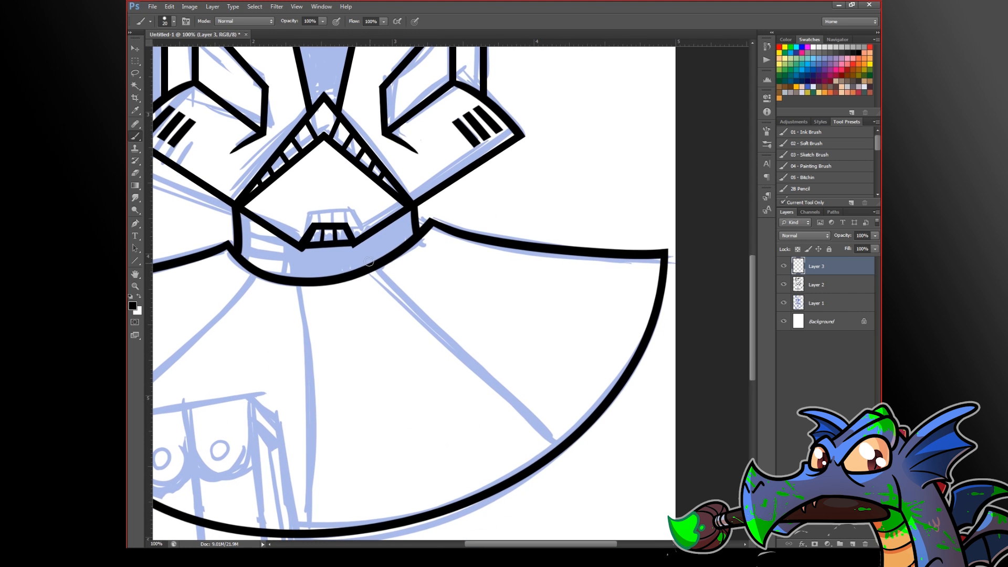
{"action": "left_click_drag", "start_coordinate": [367, 258], "coordinate": [637, 506]}
{"action": "key", "text": "ctrl+z"}
{"action": "mouse_move", "coordinate": [358, 255]}
{"action": "left_mouse_down"}
{"action": "mouse_move", "coordinate": [446, 351]}
{"action": "mouse_move", "coordinate": [638, 486]}
{"action": "left_mouse_up"}
Step: Ink the cape's middle and left seams from the collar to the hem and erase the seam ends beyond the hem
{"action": "mouse_move", "coordinate": [405, 401]}
{"action": "left_mouse_down"}
{"action": "mouse_move", "coordinate": [569, 332]}
{"action": "mouse_move", "coordinate": [661, 329]}
{"action": "left_mouse_up"}
{"action": "mouse_move", "coordinate": [552, 193]}
{"action": "left_mouse_down"}
{"action": "mouse_move", "coordinate": [567, 379]}
{"action": "mouse_move", "coordinate": [558, 509]}
{"action": "left_mouse_up"}
{"action": "key", "text": "ctrl+z"}
{"action": "left_click_drag", "start_coordinate": [551, 193], "coordinate": [558, 507]}
{"action": "left_click_drag", "start_coordinate": [521, 188], "coordinate": [294, 383]}
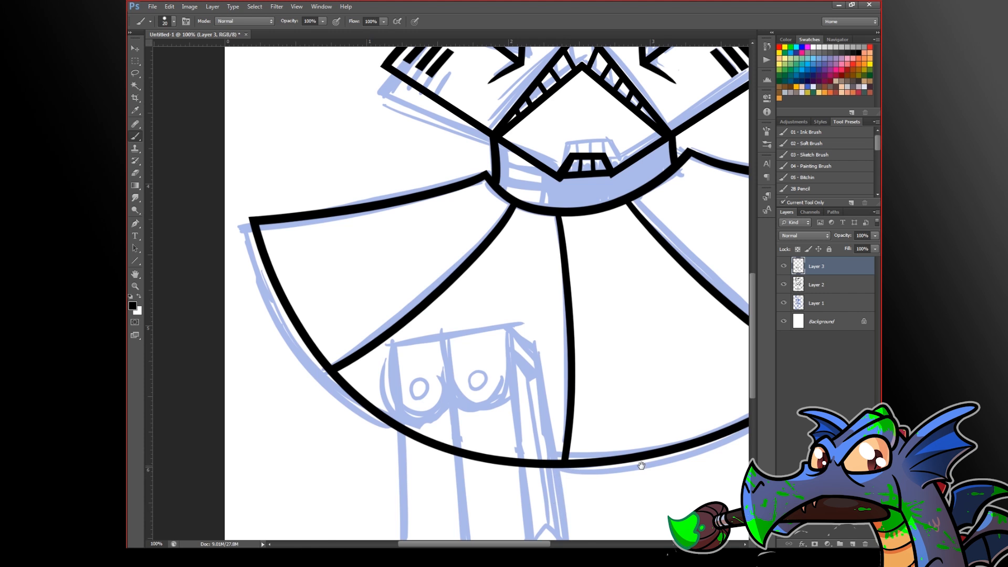
{"action": "left_click_drag", "start_coordinate": [620, 467], "coordinate": [388, 472]}
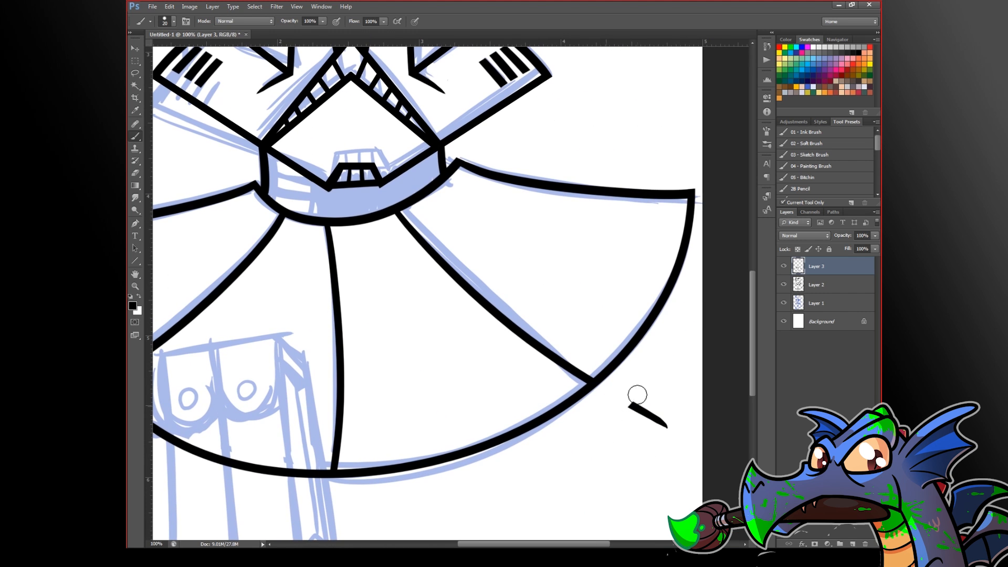
{"action": "left_click_drag", "start_coordinate": [551, 435], "coordinate": [526, 396]}
Step: Thicken the neck's left edge in black and ink the collar's vertical divider with three curved stripes beside it
{"action": "left_click_drag", "start_coordinate": [440, 322], "coordinate": [516, 401]}
{"action": "left_click", "coordinate": [435, 338]}
{"action": "mouse_move", "coordinate": [375, 310]}
{"action": "left_mouse_down"}
{"action": "mouse_move", "coordinate": [383, 366]}
{"action": "mouse_move", "coordinate": [354, 396]}
{"action": "mouse_move", "coordinate": [359, 287]}
{"action": "left_mouse_up"}
{"action": "left_click_drag", "start_coordinate": [490, 353], "coordinate": [483, 432]}
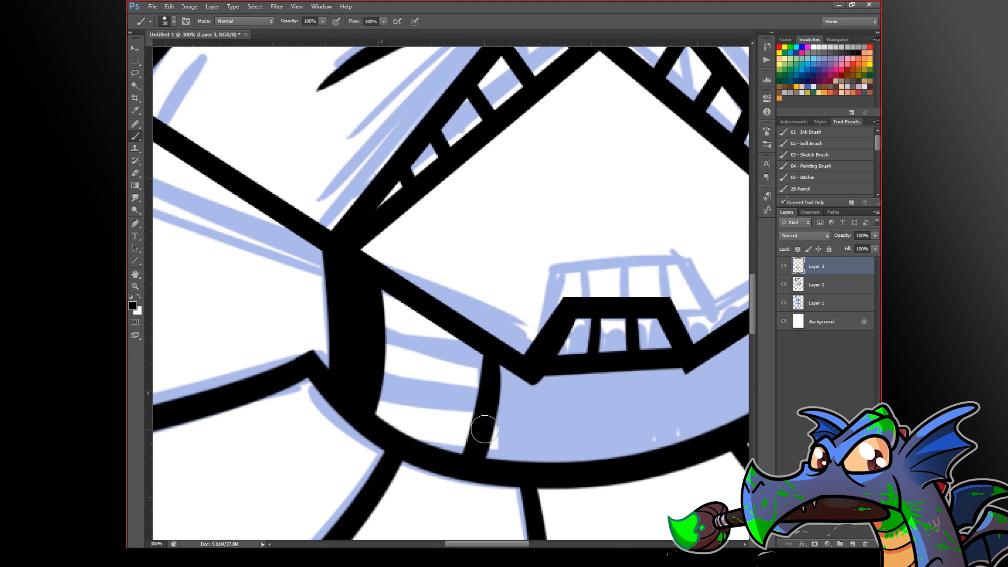
{"action": "left_click_drag", "start_coordinate": [366, 385], "coordinate": [464, 439]}
{"action": "left_click_drag", "start_coordinate": [370, 362], "coordinate": [504, 407]}
{"action": "left_click_drag", "start_coordinate": [380, 334], "coordinate": [475, 365]}
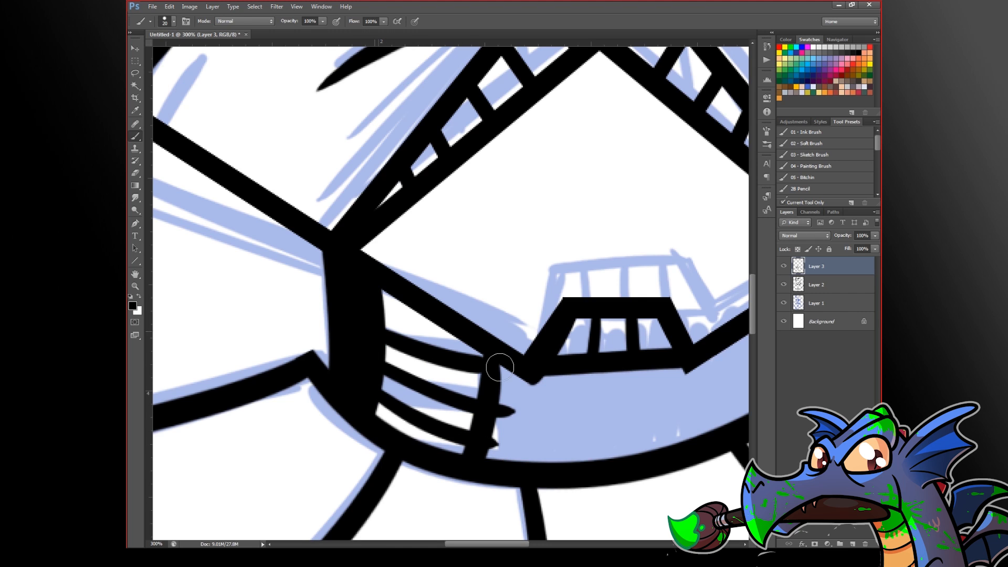
Step: Tidy the neck stripes and fill the rest of the neck area under the helmet with solid black
{"action": "mouse_move", "coordinate": [361, 298]}
{"action": "left_mouse_down"}
{"action": "mouse_move", "coordinate": [454, 325]}
{"action": "mouse_move", "coordinate": [405, 303]}
{"action": "left_mouse_up"}
{"action": "mouse_move", "coordinate": [366, 402]}
{"action": "left_mouse_down"}
{"action": "mouse_move", "coordinate": [463, 446]}
{"action": "mouse_move", "coordinate": [419, 437]}
{"action": "left_mouse_up"}
{"action": "mouse_move", "coordinate": [496, 450]}
{"action": "left_mouse_down"}
{"action": "mouse_move", "coordinate": [522, 395]}
{"action": "mouse_move", "coordinate": [557, 394]}
{"action": "mouse_move", "coordinate": [537, 449]}
{"action": "mouse_move", "coordinate": [560, 439]}
{"action": "mouse_move", "coordinate": [560, 459]}
{"action": "mouse_move", "coordinate": [649, 444]}
{"action": "mouse_move", "coordinate": [682, 416]}
{"action": "mouse_move", "coordinate": [685, 395]}
{"action": "mouse_move", "coordinate": [636, 386]}
{"action": "mouse_move", "coordinate": [700, 376]}
{"action": "mouse_move", "coordinate": [434, 431]}
{"action": "left_mouse_up"}
{"action": "mouse_move", "coordinate": [576, 319]}
{"action": "left_mouse_down"}
{"action": "mouse_move", "coordinate": [476, 369]}
{"action": "mouse_move", "coordinate": [472, 385]}
{"action": "mouse_move", "coordinate": [494, 401]}
{"action": "mouse_move", "coordinate": [498, 418]}
{"action": "mouse_move", "coordinate": [569, 392]}
{"action": "mouse_move", "coordinate": [593, 362]}
{"action": "mouse_move", "coordinate": [592, 290]}
{"action": "mouse_move", "coordinate": [495, 368]}
{"action": "mouse_move", "coordinate": [500, 387]}
{"action": "mouse_move", "coordinate": [581, 341]}
{"action": "mouse_move", "coordinate": [570, 376]}
{"action": "left_mouse_up"}
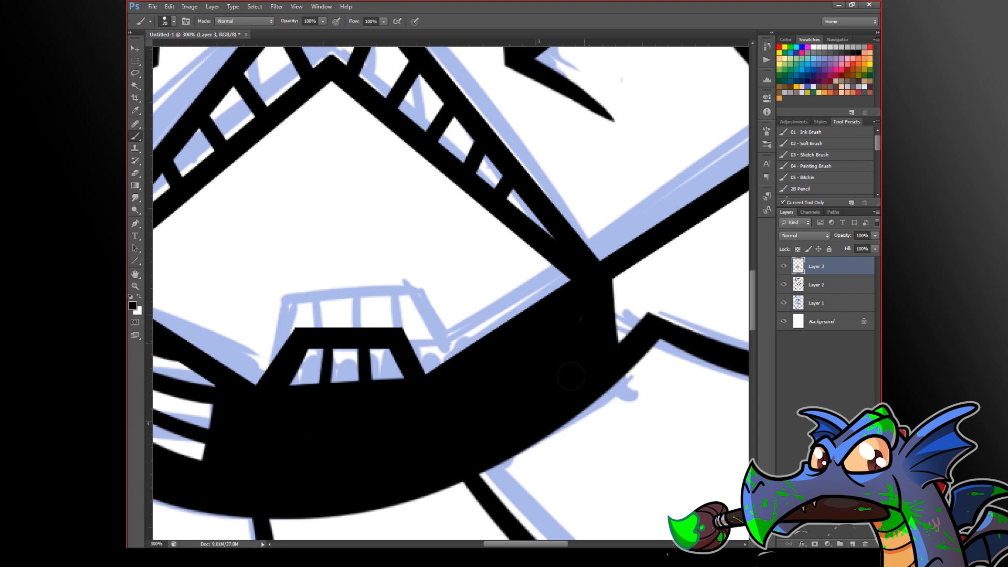
Step: Check the ink layer by toggling its visibility, merge it down into Layer 2, and add a new layer on top
{"action": "key", "text": "ctrl+minus"}
{"action": "key", "text": "ctrl+minus"}
{"action": "key", "text": "ctrl+minus"}
{"action": "key", "text": "ctrl+minus"}
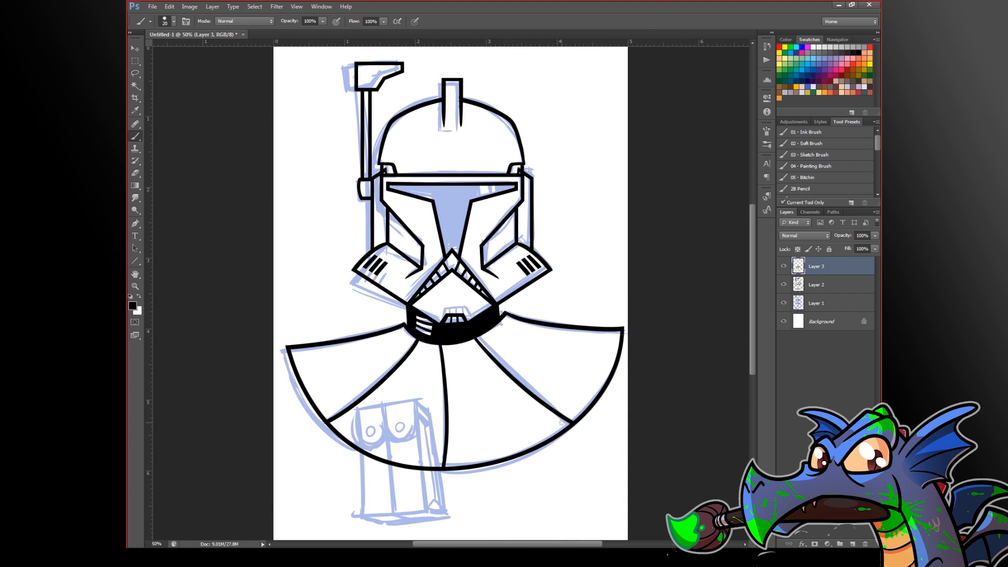
{"action": "left_click", "coordinate": [782, 267]}
{"action": "left_click", "coordinate": [784, 266]}
{"action": "key", "text": "ctrl+e"}
{"action": "left_click", "coordinate": [784, 267]}
{"action": "left_click", "coordinate": [785, 268]}
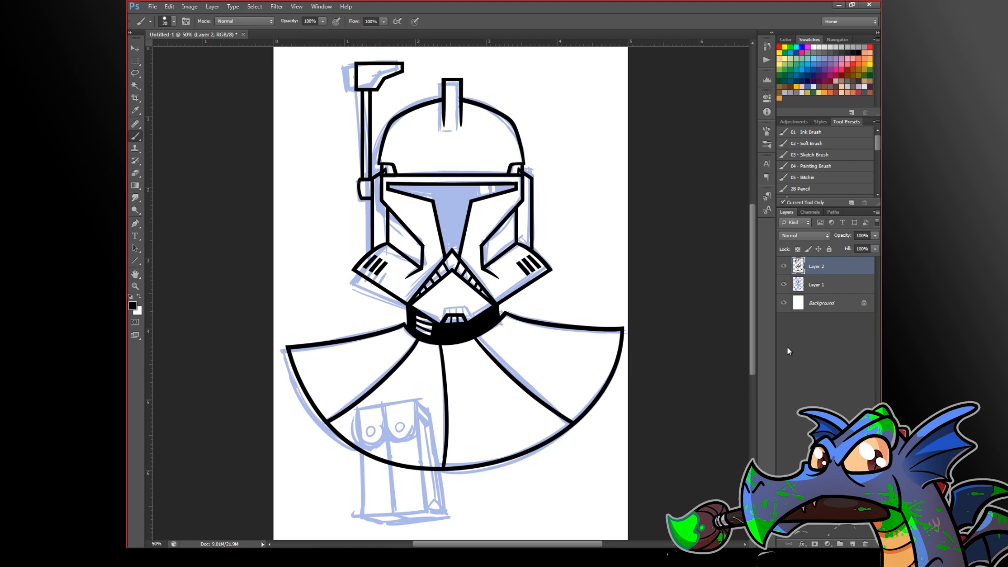
{"action": "left_click", "coordinate": [853, 544]}
Step: Ink the pouch's slanted upper-right corner edge and its curved top edge, redoing the top stroke
{"action": "left_click", "coordinate": [426, 474], "text": "ctrl"}
{"action": "left_click", "coordinate": [425, 474], "text": "ctrl"}
{"action": "mouse_move", "coordinate": [461, 449]}
{"action": "left_mouse_down"}
{"action": "mouse_move", "coordinate": [525, 362]}
{"action": "mouse_move", "coordinate": [574, 333]}
{"action": "mouse_move", "coordinate": [552, 317]}
{"action": "mouse_move", "coordinate": [565, 391]}
{"action": "mouse_move", "coordinate": [567, 341]}
{"action": "left_mouse_up"}
{"action": "left_click", "coordinate": [526, 342], "text": "ctrl"}
{"action": "left_click_drag", "start_coordinate": [535, 203], "coordinate": [542, 356]}
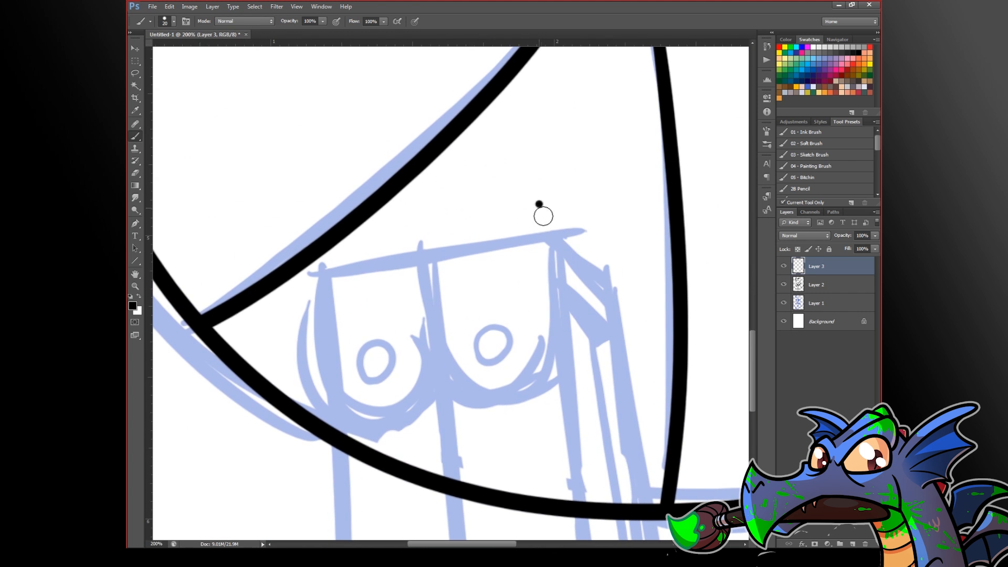
{"action": "left_click_drag", "start_coordinate": [539, 206], "coordinate": [675, 314]}
{"action": "left_click_drag", "start_coordinate": [291, 298], "coordinate": [668, 240]}
{"action": "key", "text": "ctrl+z"}
{"action": "left_click_drag", "start_coordinate": [273, 296], "coordinate": [632, 219]}
Step: Erase the overshooting ends of the pouch's top edge and slanted corner edge so they meet in clean corners
{"action": "scroll", "coordinate": [631, 214], "scroll_direction": "up", "scroll_amount": 1}
{"action": "key", "text": "e"}
{"action": "left_click_drag", "start_coordinate": [626, 293], "coordinate": [703, 370]}
{"action": "mouse_move", "coordinate": [543, 216]}
{"action": "left_mouse_down"}
{"action": "mouse_move", "coordinate": [569, 245]}
{"action": "mouse_move", "coordinate": [552, 245]}
{"action": "mouse_move", "coordinate": [566, 249]}
{"action": "mouse_move", "coordinate": [541, 225]}
{"action": "mouse_move", "coordinate": [628, 243]}
{"action": "left_mouse_up"}
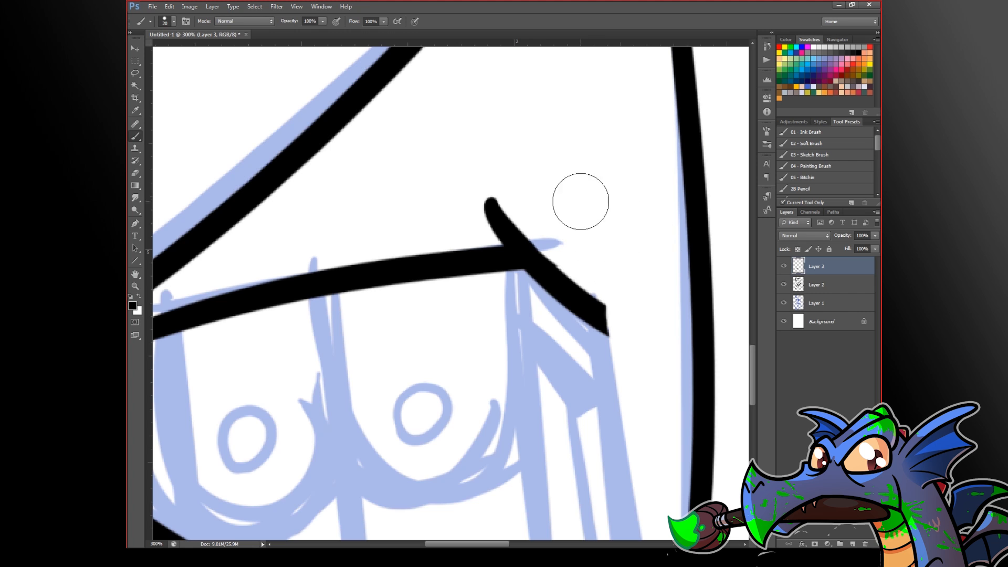
{"action": "left_click_drag", "start_coordinate": [345, 241], "coordinate": [525, 227]}
{"action": "key", "text": "ctrl+z"}
{"action": "left_click_drag", "start_coordinate": [341, 245], "coordinate": [614, 233]}
{"action": "mouse_move", "coordinate": [455, 225]}
{"action": "left_mouse_down"}
{"action": "mouse_move", "coordinate": [497, 209]}
{"action": "mouse_move", "coordinate": [482, 202]}
{"action": "left_mouse_up"}
{"action": "key", "text": "space"}
{"action": "left_click_drag", "start_coordinate": [497, 442], "coordinate": [634, 343]}
{"action": "mouse_move", "coordinate": [278, 205]}
{"action": "left_mouse_down"}
{"action": "mouse_move", "coordinate": [270, 245]}
{"action": "mouse_move", "coordinate": [214, 266]}
{"action": "left_mouse_up"}
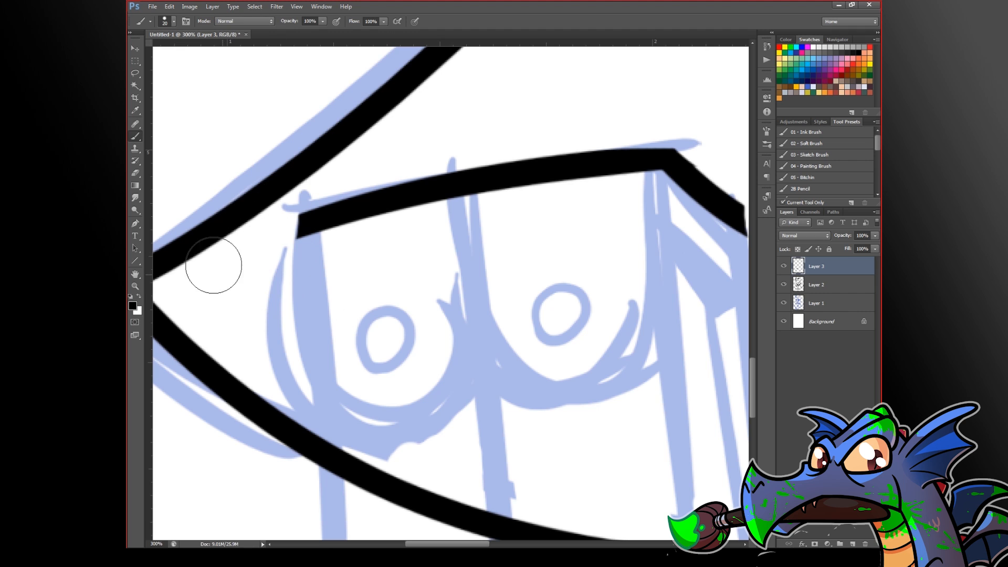
Step: Ink the pouch's two rounded flaps and the round button on each flap
{"action": "left_click_drag", "start_coordinate": [634, 356], "coordinate": [549, 367]}
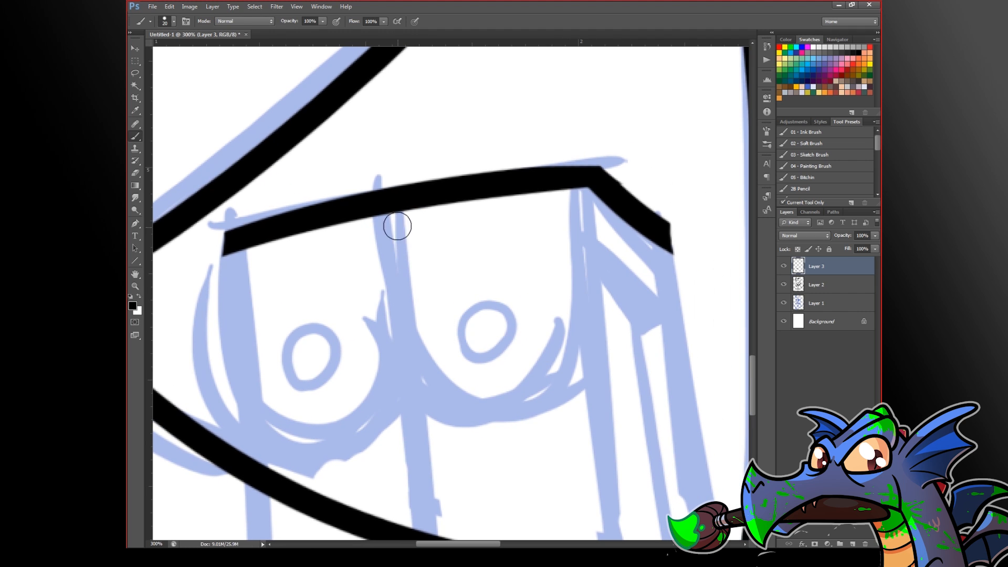
{"action": "mouse_move", "coordinate": [228, 226]}
{"action": "left_mouse_down"}
{"action": "mouse_move", "coordinate": [231, 355]}
{"action": "mouse_move", "coordinate": [330, 440]}
{"action": "mouse_move", "coordinate": [409, 359]}
{"action": "left_mouse_up"}
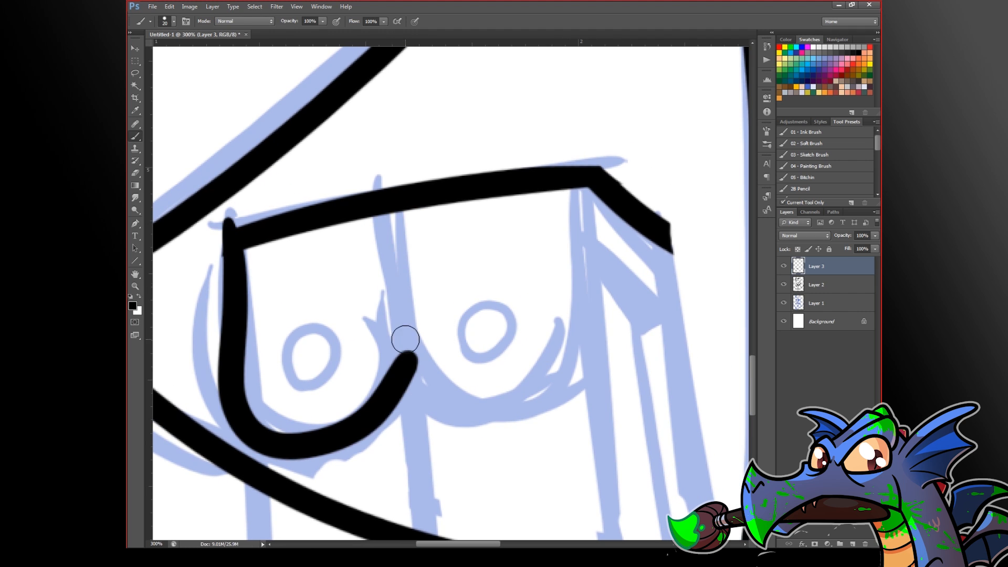
{"action": "mouse_move", "coordinate": [392, 197]}
{"action": "left_mouse_down"}
{"action": "mouse_move", "coordinate": [405, 311]}
{"action": "mouse_move", "coordinate": [466, 413]}
{"action": "mouse_move", "coordinate": [577, 179]}
{"action": "left_mouse_up"}
{"action": "mouse_move", "coordinate": [493, 337]}
{"action": "left_mouse_down"}
{"action": "mouse_move", "coordinate": [473, 353]}
{"action": "mouse_move", "coordinate": [462, 336]}
{"action": "left_mouse_up"}
{"action": "left_click_drag", "start_coordinate": [307, 323], "coordinate": [287, 349]}
{"action": "left_click_drag", "start_coordinate": [315, 301], "coordinate": [475, 435]}
Step: Erase the flap line's overshoot above the pouch's upper-left corner to leave a sharp corner
{"action": "scroll", "coordinate": [435, 373], "scroll_direction": "up", "scroll_amount": 1}
{"action": "key", "text": "e"}
{"action": "left_click_drag", "start_coordinate": [353, 373], "coordinate": [430, 336]}
{"action": "left_click_drag", "start_coordinate": [353, 374], "coordinate": [451, 331]}
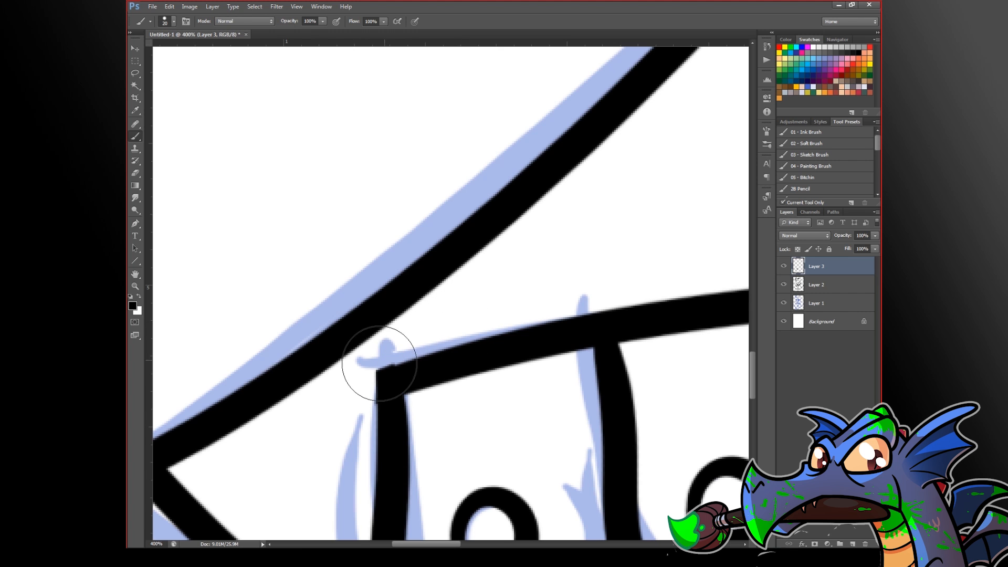
{"action": "left_click_drag", "start_coordinate": [349, 376], "coordinate": [445, 329]}
{"action": "mouse_move", "coordinate": [386, 358]}
{"action": "left_mouse_down"}
{"action": "mouse_move", "coordinate": [427, 339]}
{"action": "mouse_move", "coordinate": [354, 451]}
{"action": "left_mouse_up"}
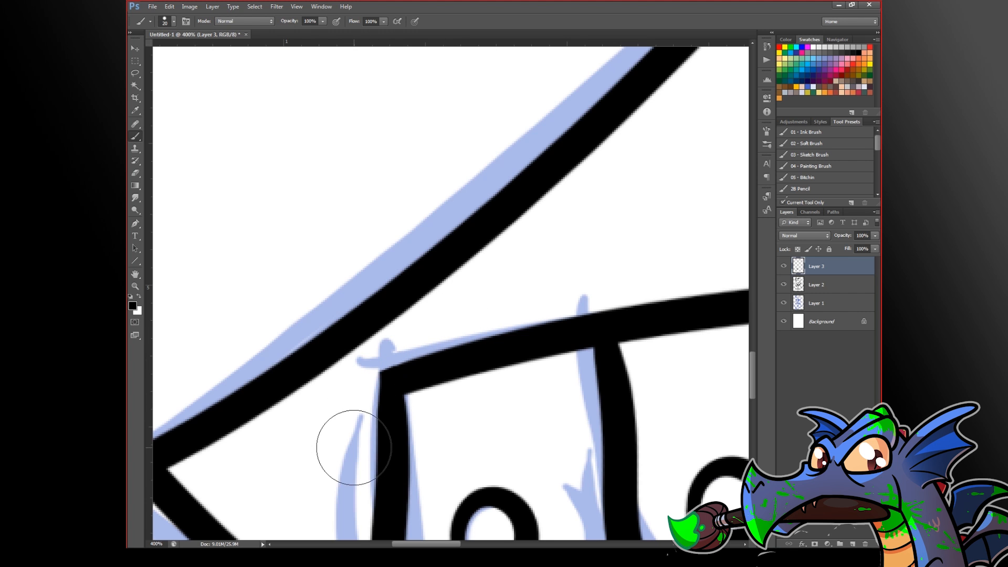
Step: Draw the pouch's outer right edge and front right edge down to its base with the Line tool
{"action": "scroll", "coordinate": [417, 376], "scroll_direction": "down", "scroll_amount": 5}
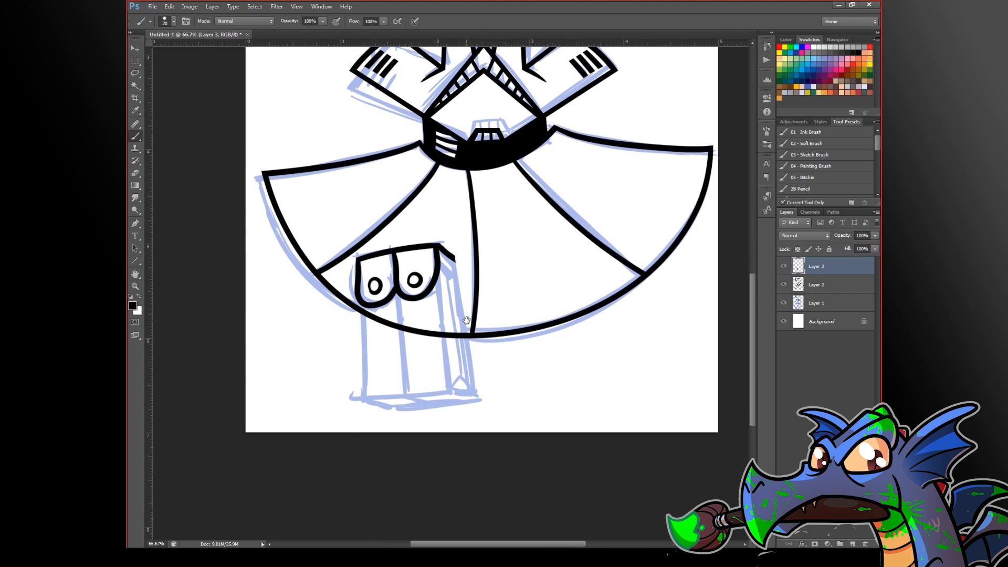
{"action": "scroll", "coordinate": [421, 349], "scroll_direction": "up", "scroll_amount": 2}
{"action": "left_click_drag", "start_coordinate": [521, 247], "coordinate": [522, 270]}
{"action": "left_click", "coordinate": [135, 261]}
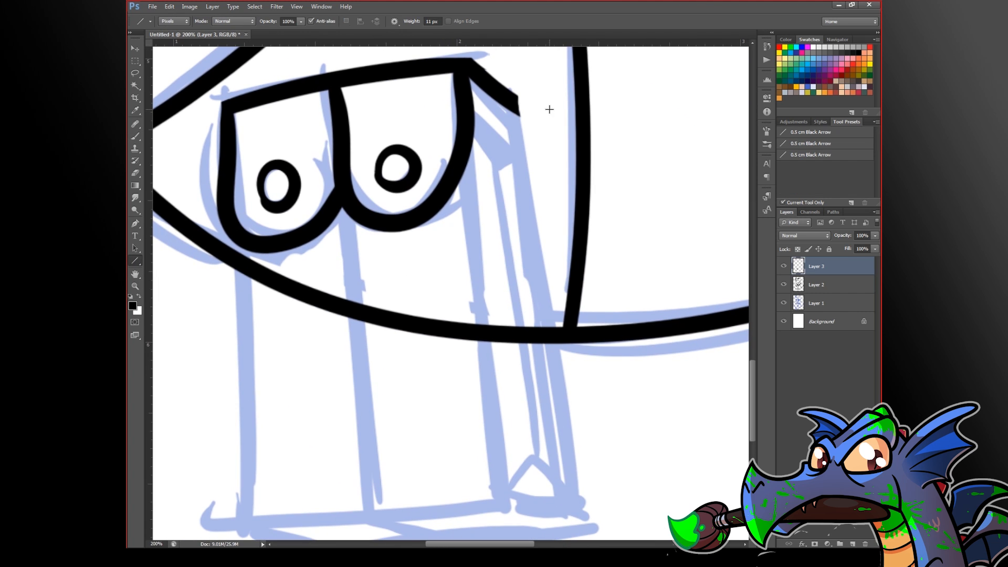
{"action": "left_click_drag", "start_coordinate": [512, 99], "coordinate": [589, 525]}
{"action": "left_click_drag", "start_coordinate": [465, 70], "coordinate": [507, 493]}
{"action": "left_click_drag", "start_coordinate": [418, 407], "coordinate": [455, 393]}
Step: Draw the pouch's left edge as a straight line and redraw it and the outer right edge with a heavier line weight
{"action": "left_click_drag", "start_coordinate": [272, 210], "coordinate": [283, 502]}
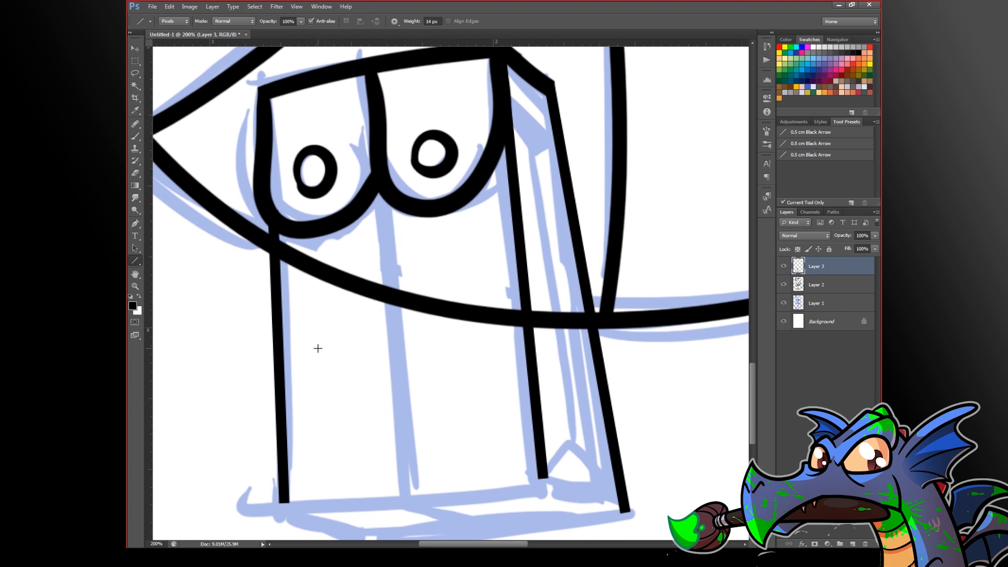
{"action": "mouse_move", "coordinate": [268, 215]}
{"action": "left_mouse_down"}
{"action": "mouse_move", "coordinate": [287, 486]}
{"action": "mouse_move", "coordinate": [297, 488]}
{"action": "mouse_move", "coordinate": [286, 486]}
{"action": "mouse_move", "coordinate": [282, 499]}
{"action": "left_mouse_up"}
{"action": "left_click_drag", "start_coordinate": [451, 438], "coordinate": [444, 417]}
{"action": "left_click_drag", "start_coordinate": [527, 100], "coordinate": [511, 120]}
{"action": "left_click_drag", "start_coordinate": [531, 82], "coordinate": [605, 514]}
Step: Draw the pouch's middle divider and the outline of its bottom face with straight 15 px lines
{"action": "left_click_drag", "start_coordinate": [549, 468], "coordinate": [571, 420]}
{"action": "mouse_move", "coordinate": [281, 453]}
{"action": "left_mouse_down"}
{"action": "mouse_move", "coordinate": [546, 416]}
{"action": "mouse_move", "coordinate": [624, 458]}
{"action": "left_mouse_up"}
{"action": "left_click_drag", "start_coordinate": [382, 132], "coordinate": [405, 434]}
{"action": "left_click_drag", "start_coordinate": [277, 450], "coordinate": [633, 456]}
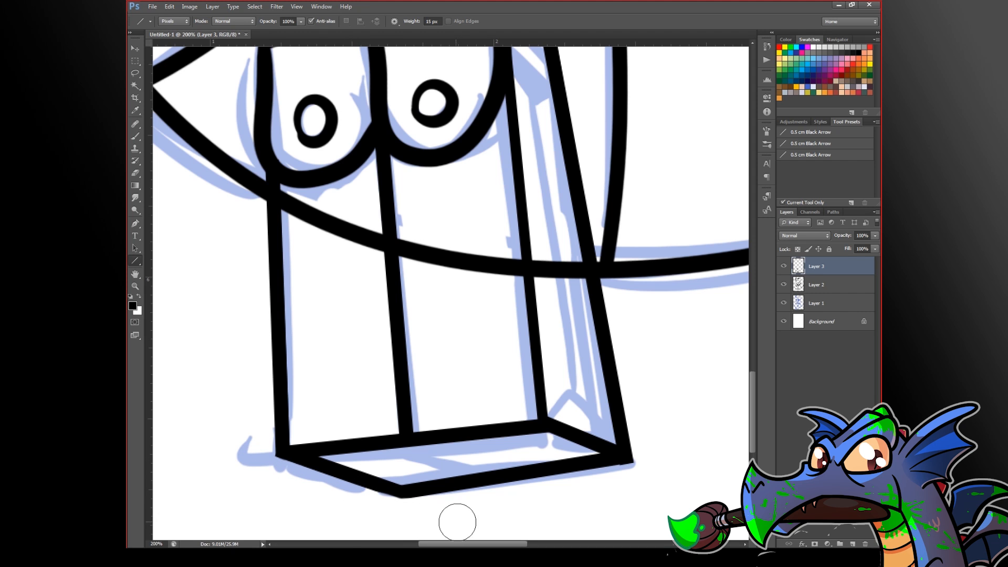
Step: Draw a straight 15 px divider across the pouch's bottom face, continuing the front's middle divider to the lower edge
{"action": "left_click", "coordinate": [588, 365], "text": "alt"}
{"action": "left_click", "coordinate": [586, 366], "text": "alt"}
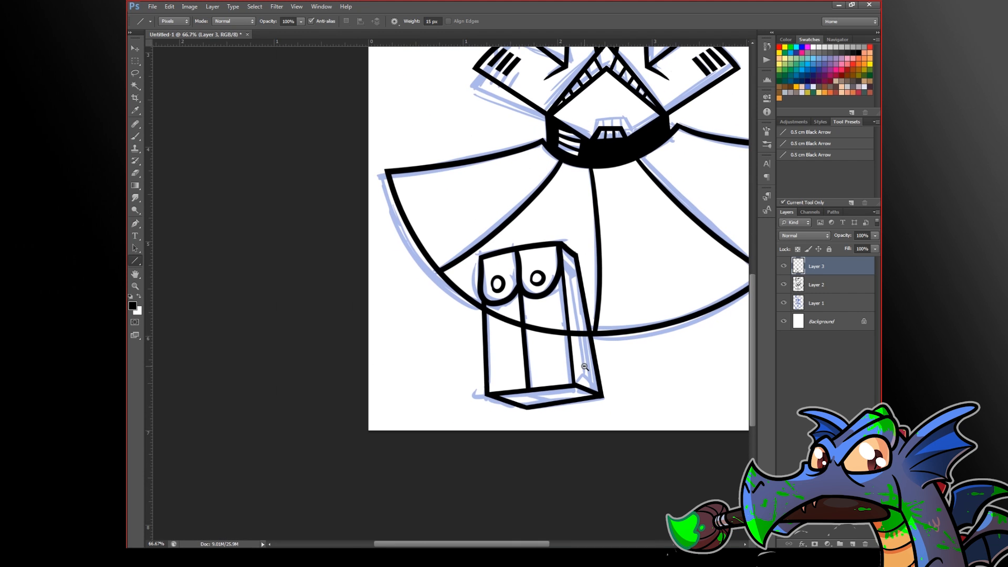
{"action": "scroll", "coordinate": [568, 426], "scroll_direction": "up", "scroll_amount": 3}
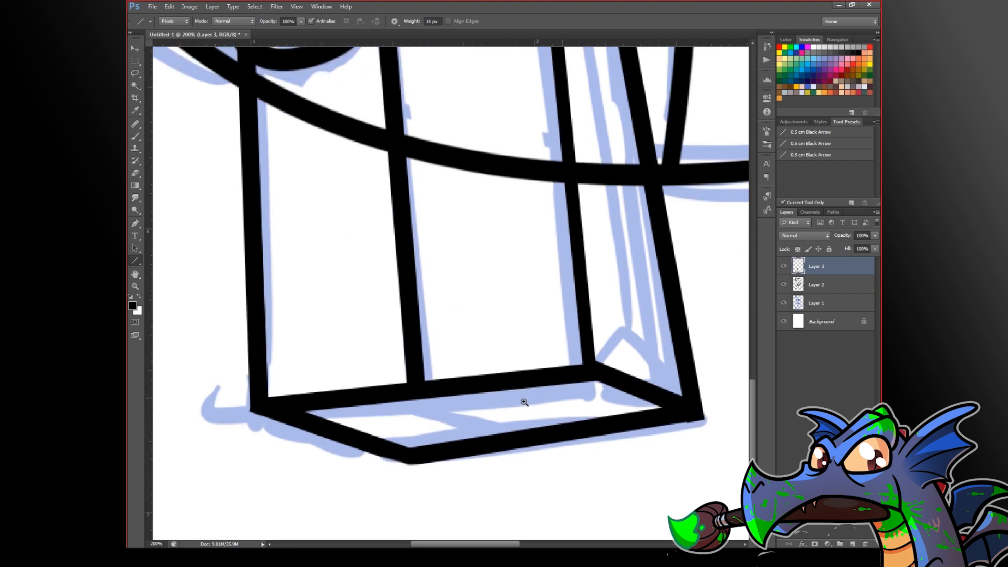
{"action": "mouse_move", "coordinate": [392, 389]}
{"action": "left_mouse_down"}
{"action": "mouse_move", "coordinate": [585, 430]}
{"action": "mouse_move", "coordinate": [558, 429]}
{"action": "left_mouse_up"}
{"action": "key", "text": "ctrl+z"}
{"action": "mouse_move", "coordinate": [390, 395]}
{"action": "left_mouse_down"}
{"action": "mouse_move", "coordinate": [589, 419]}
{"action": "mouse_move", "coordinate": [559, 430]}
{"action": "left_mouse_up"}
{"action": "scroll", "coordinate": [578, 440], "scroll_direction": "down", "scroll_amount": 4}
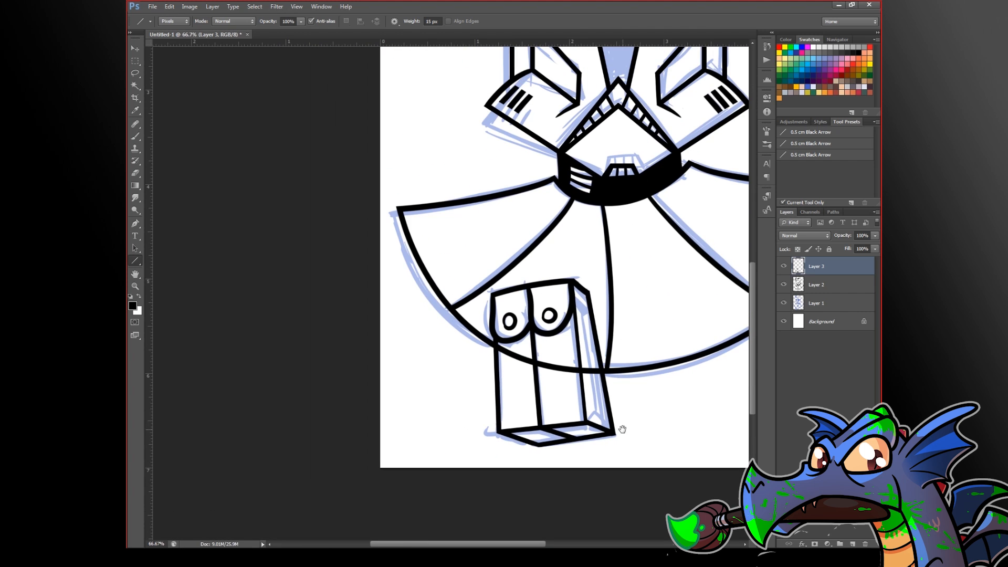
{"action": "scroll", "coordinate": [608, 400], "scroll_direction": "up", "scroll_amount": 2}
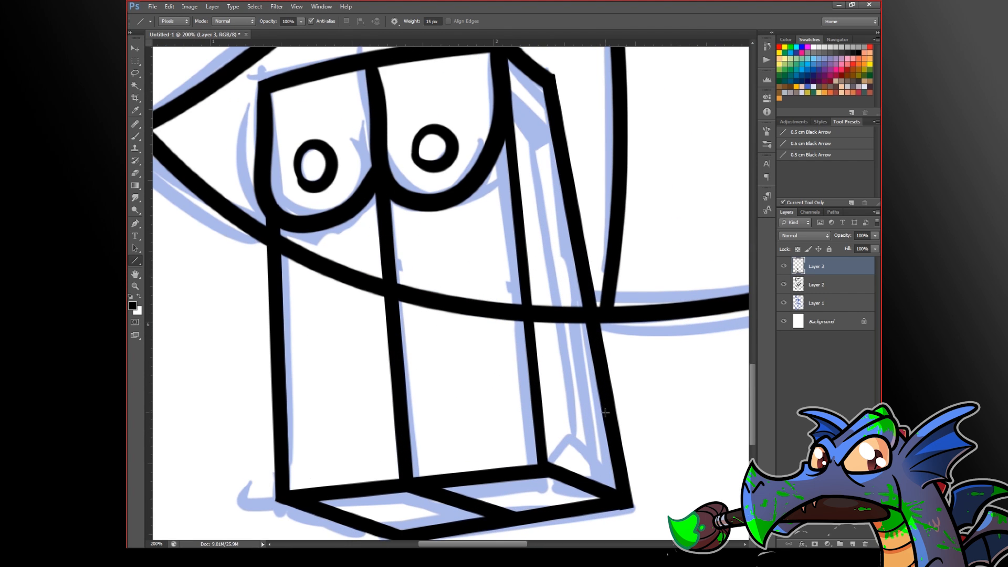
Step: Erase the upper end of the right flap's side line to open a gap beneath the pouch's top edge
{"action": "left_click_drag", "start_coordinate": [536, 119], "coordinate": [458, 343]}
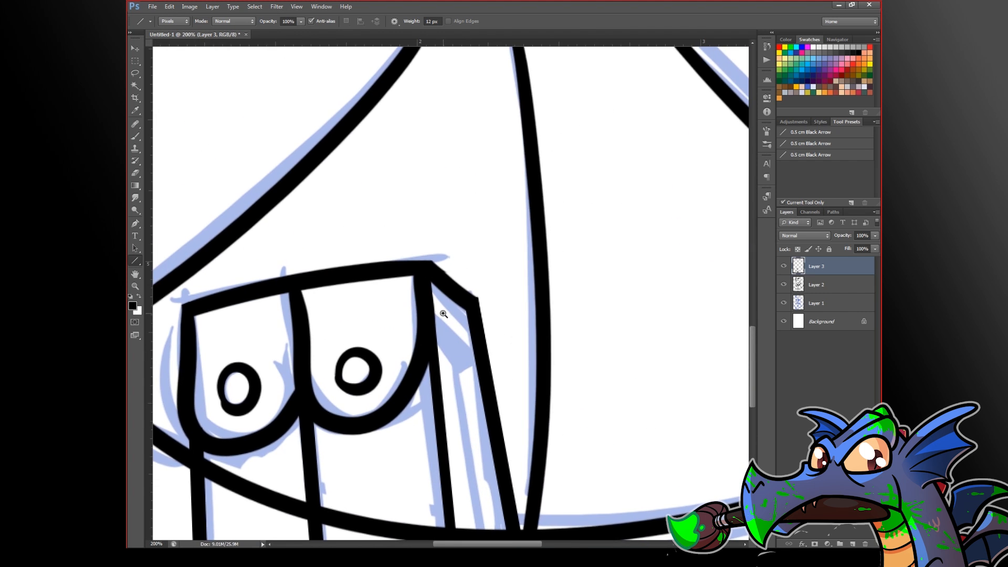
{"action": "scroll", "coordinate": [439, 314], "scroll_direction": "up", "scroll_amount": 2}
{"action": "mouse_move", "coordinate": [387, 262]}
{"action": "left_mouse_down"}
{"action": "mouse_move", "coordinate": [434, 275]}
{"action": "mouse_move", "coordinate": [404, 252]}
{"action": "mouse_move", "coordinate": [335, 257]}
{"action": "left_mouse_up"}
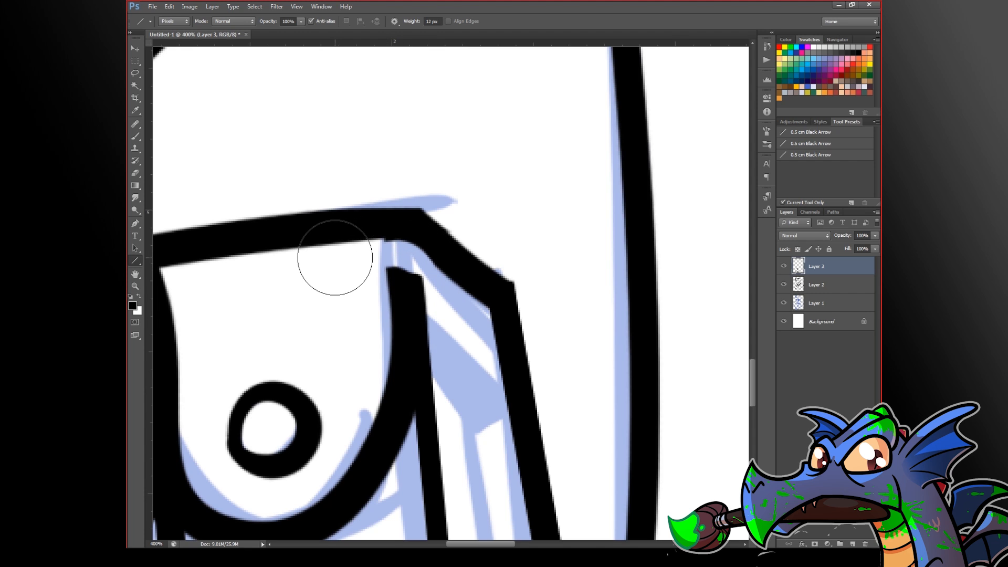
Step: Paint a thick black band with the Brush from the right flap's upper corner across the pouch's side to the outer edge
{"action": "key", "text": "b"}
{"action": "left_click_drag", "start_coordinate": [412, 285], "coordinate": [507, 337]}
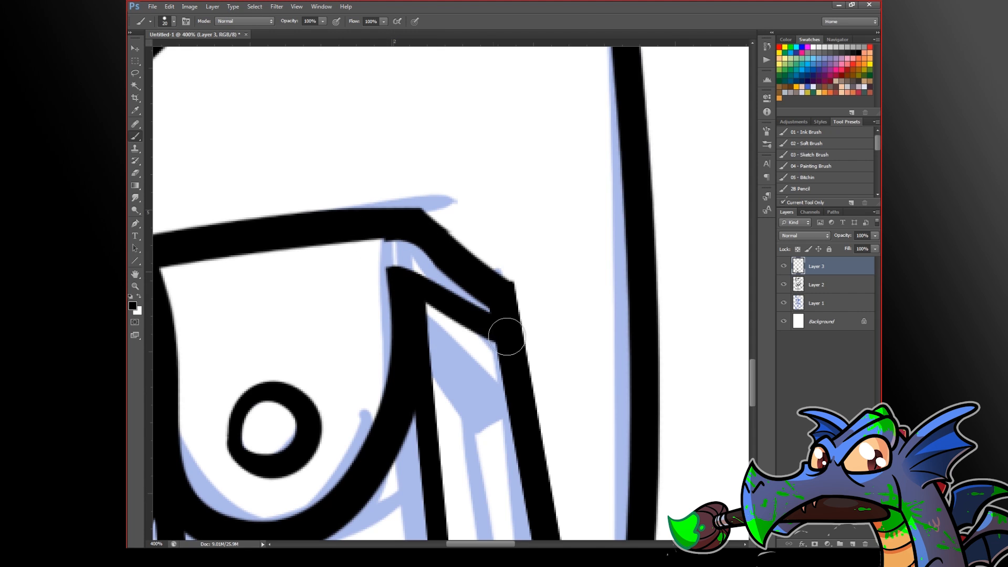
{"action": "key", "text": "ctrl+z"}
{"action": "left_click_drag", "start_coordinate": [406, 283], "coordinate": [501, 332]}
{"action": "mouse_move", "coordinate": [423, 300]}
{"action": "left_mouse_down"}
{"action": "mouse_move", "coordinate": [447, 343]}
{"action": "mouse_move", "coordinate": [493, 356]}
{"action": "left_mouse_up"}
{"action": "key", "text": "ctrl+z"}
{"action": "mouse_move", "coordinate": [420, 304]}
{"action": "left_mouse_down"}
{"action": "mouse_move", "coordinate": [474, 368]}
{"action": "mouse_move", "coordinate": [493, 357]}
{"action": "mouse_move", "coordinate": [453, 333]}
{"action": "mouse_move", "coordinate": [486, 349]}
{"action": "mouse_move", "coordinate": [472, 383]}
{"action": "mouse_move", "coordinate": [448, 309]}
{"action": "left_mouse_up"}
{"action": "key", "text": "ctrl+z"}
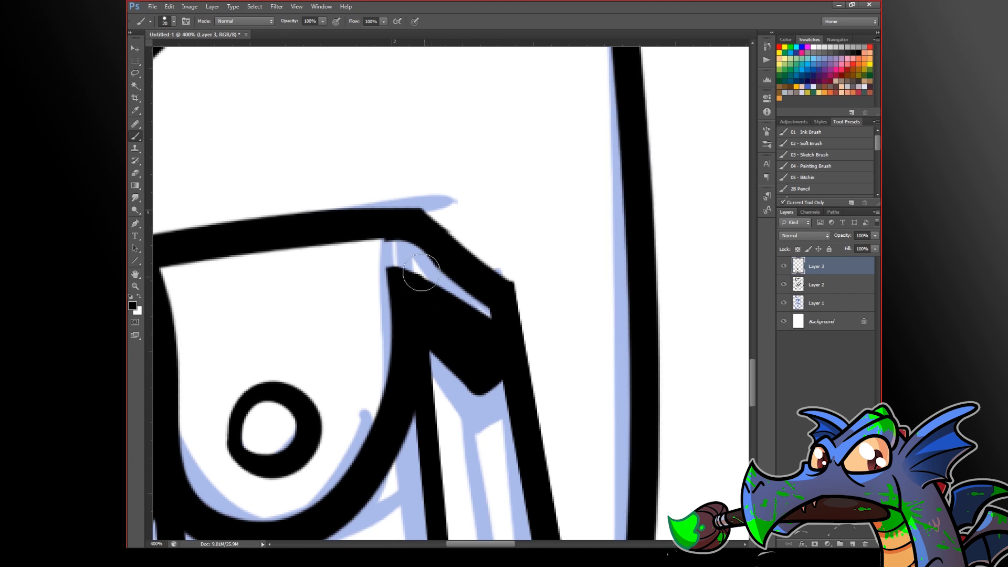
{"action": "mouse_move", "coordinate": [389, 247]}
{"action": "left_mouse_down"}
{"action": "mouse_move", "coordinate": [604, 346]}
{"action": "mouse_move", "coordinate": [439, 299]}
{"action": "mouse_move", "coordinate": [439, 314]}
{"action": "left_mouse_up"}
{"action": "mouse_move", "coordinate": [488, 335]}
{"action": "left_mouse_down"}
{"action": "mouse_move", "coordinate": [507, 422]}
{"action": "mouse_move", "coordinate": [444, 391]}
{"action": "left_mouse_up"}
Step: Draw the crease down the pouch's side panel and the fold at its base with thin 8 px straight lines
{"action": "left_click", "coordinate": [506, 451], "text": "ctrl"}
{"action": "left_click", "coordinate": [507, 451], "text": "ctrl"}
{"action": "left_click", "coordinate": [505, 450], "text": "ctrl"}
{"action": "left_click", "coordinate": [481, 405], "text": "ctrl+alt"}
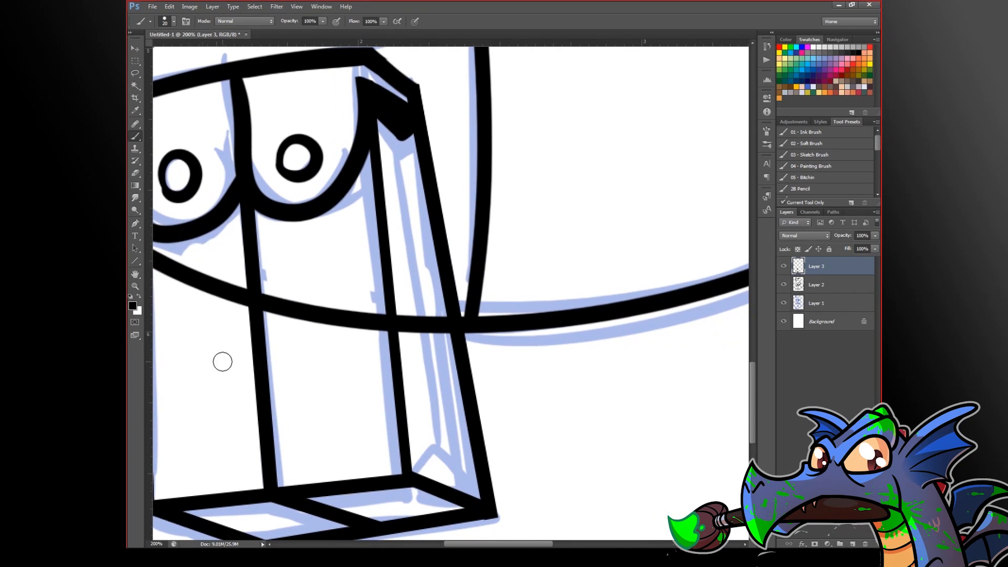
{"action": "left_click", "coordinate": [137, 262]}
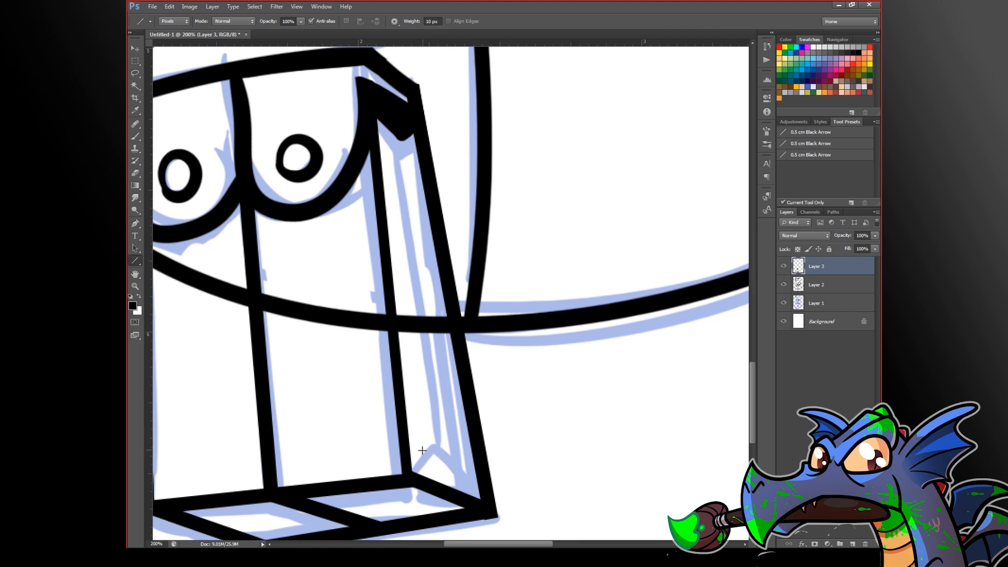
{"action": "left_click_drag", "start_coordinate": [401, 143], "coordinate": [439, 443]}
{"action": "left_click_drag", "start_coordinate": [412, 474], "coordinate": [482, 503]}
{"action": "left_click", "coordinate": [480, 420], "text": "ctrl+alt"}
{"action": "left_click", "coordinate": [480, 420], "text": "ctrl+alt"}
{"action": "left_click", "coordinate": [485, 426], "text": "ctrl+alt"}
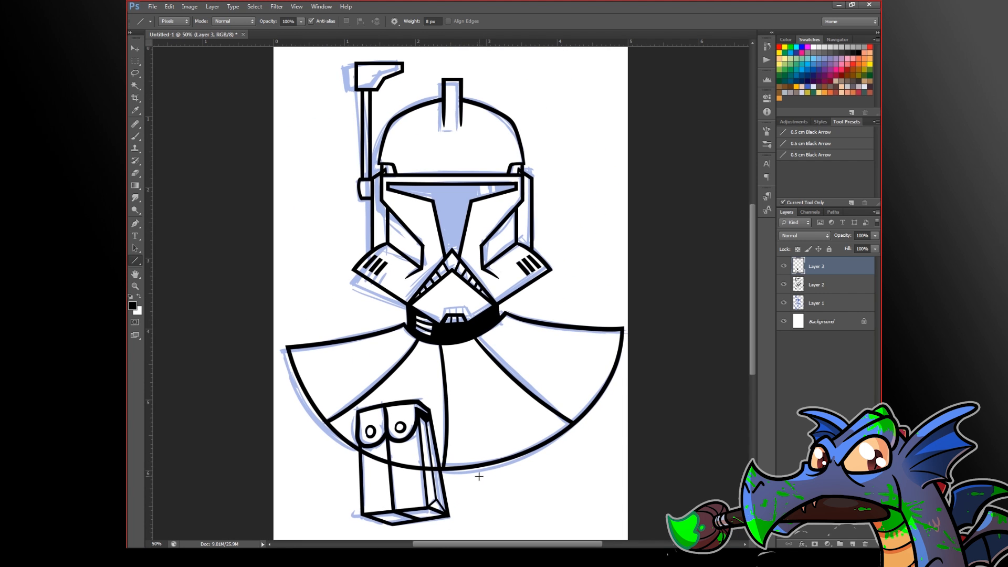
Step: Erase the cape's hem where it crosses the pouch on Layer 2, and merge Layer 3 down into Layer 2
{"action": "left_click", "coordinate": [412, 465], "text": "ctrl"}
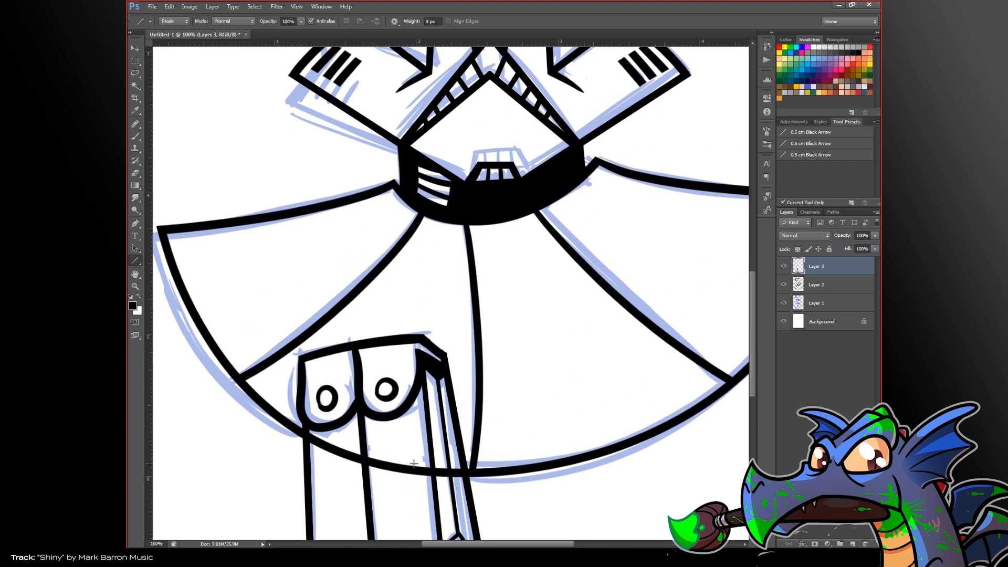
{"action": "left_click", "coordinate": [799, 285]}
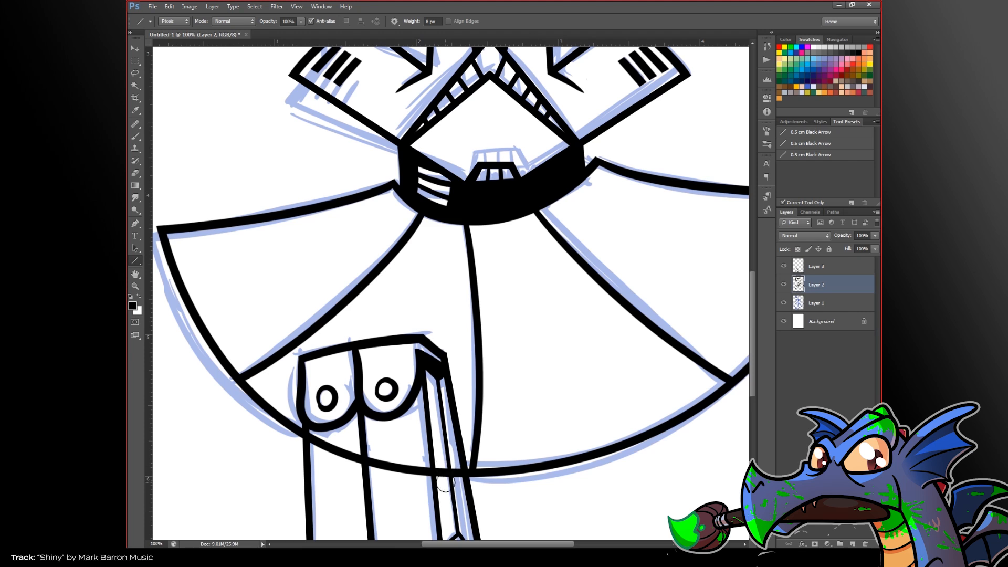
{"action": "left_click_drag", "start_coordinate": [431, 472], "coordinate": [415, 465]}
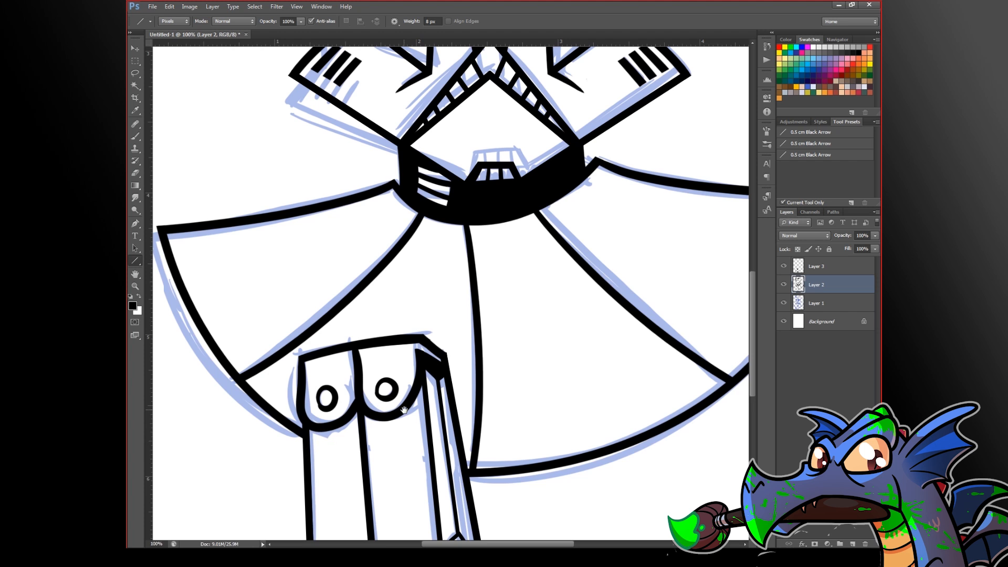
{"action": "key", "text": "ctrl+minus"}
{"action": "key", "text": "ctrl+minus"}
{"action": "left_click", "coordinate": [793, 272]}
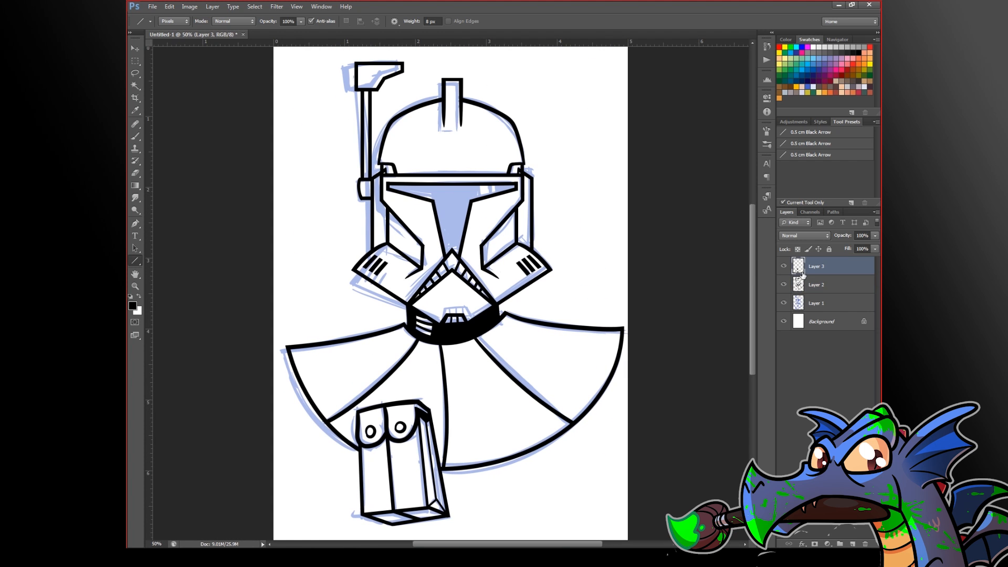
{"action": "key", "text": "Delete"}
Step: Clean up the outer edge of the line at the pouch's upper-right corner with the Eraser
{"action": "scroll", "coordinate": [420, 407], "scroll_direction": "up", "scroll_amount": 4}
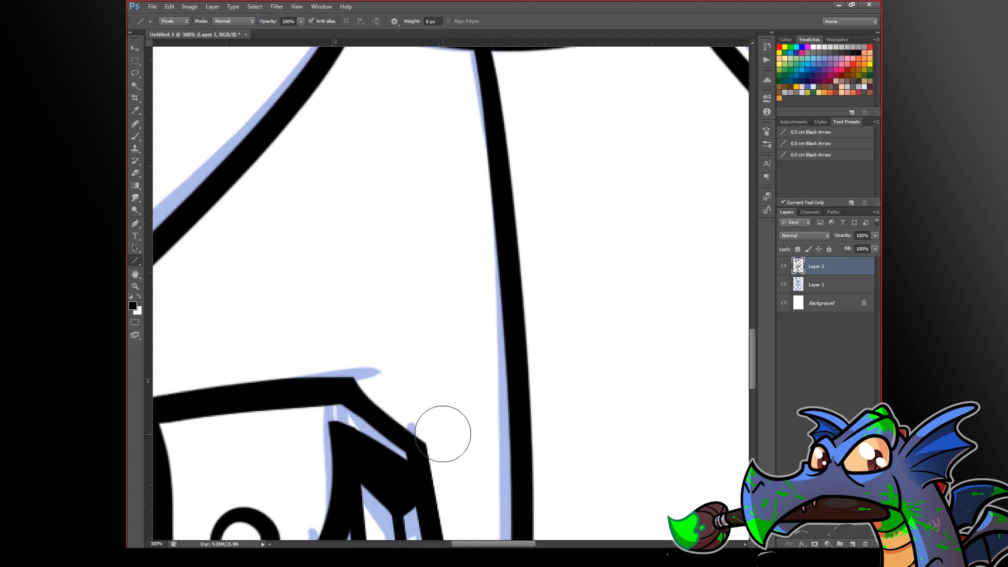
{"action": "scroll", "coordinate": [432, 401], "scroll_direction": "down", "scroll_amount": 5}
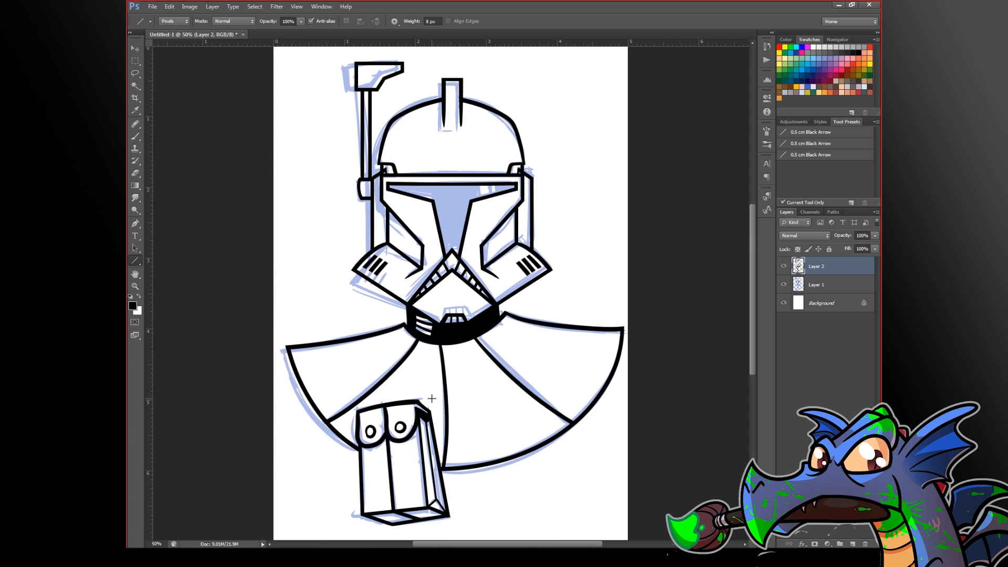
{"action": "scroll", "coordinate": [398, 406], "scroll_direction": "up", "scroll_amount": 4}
{"action": "key", "text": "ctrl+z"}
{"action": "left_click_drag", "start_coordinate": [497, 410], "coordinate": [395, 415]}
{"action": "scroll", "coordinate": [528, 403], "scroll_direction": "down", "scroll_amount": 3}
Step: Toggle the blue sketch on Layer 1 to compare it with the inking, and leave it hidden
{"action": "left_click", "coordinate": [783, 285]}
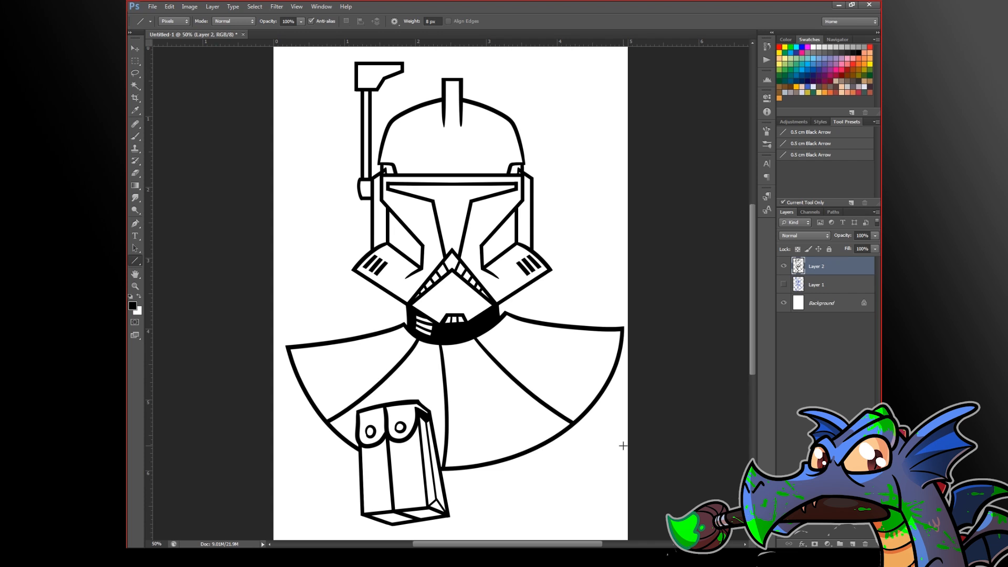
{"action": "left_click", "coordinate": [834, 287]}
{"action": "left_click", "coordinate": [784, 285]}
{"action": "left_click", "coordinate": [784, 286]}
{"action": "left_click", "coordinate": [784, 285]}
{"action": "left_click", "coordinate": [784, 285]}
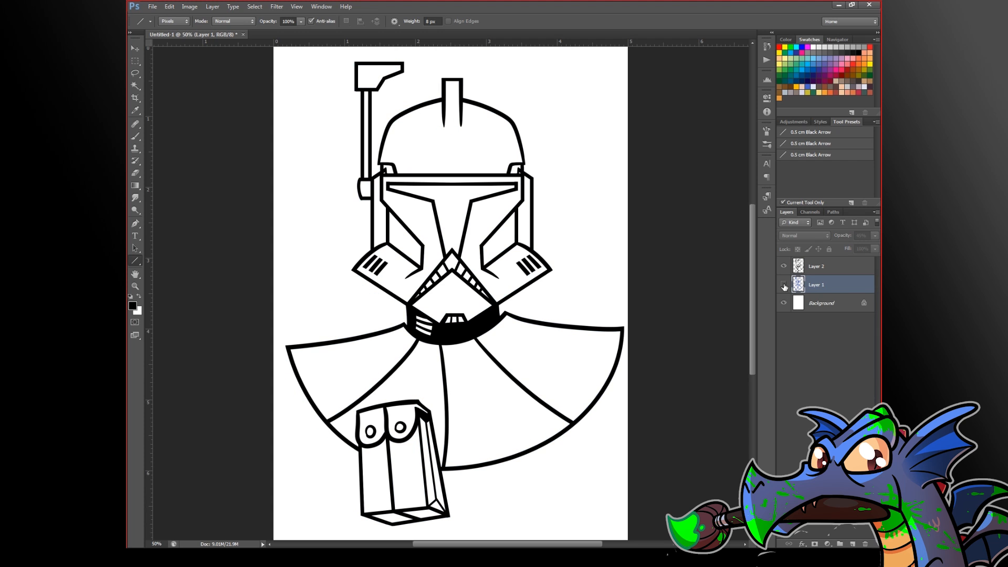
{"action": "left_click", "coordinate": [784, 286]}
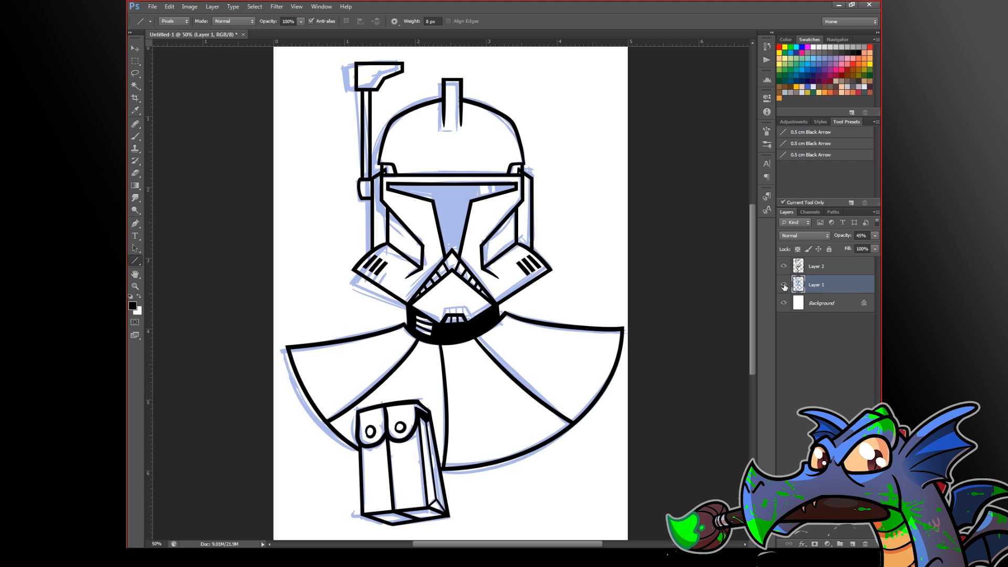
{"action": "left_click", "coordinate": [784, 286]}
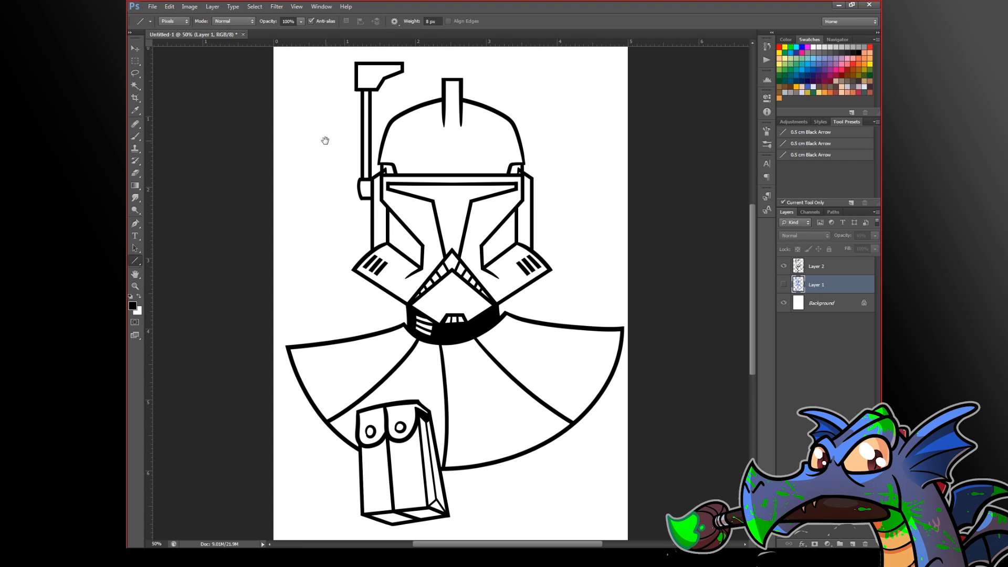
Step: Select the gap between the antenna stalk's two lines on Layer 2, fill it with black and deselect
{"action": "scroll", "coordinate": [365, 108], "scroll_direction": "up", "scroll_amount": 3}
{"action": "left_click_drag", "start_coordinate": [373, 175], "coordinate": [385, 248]}
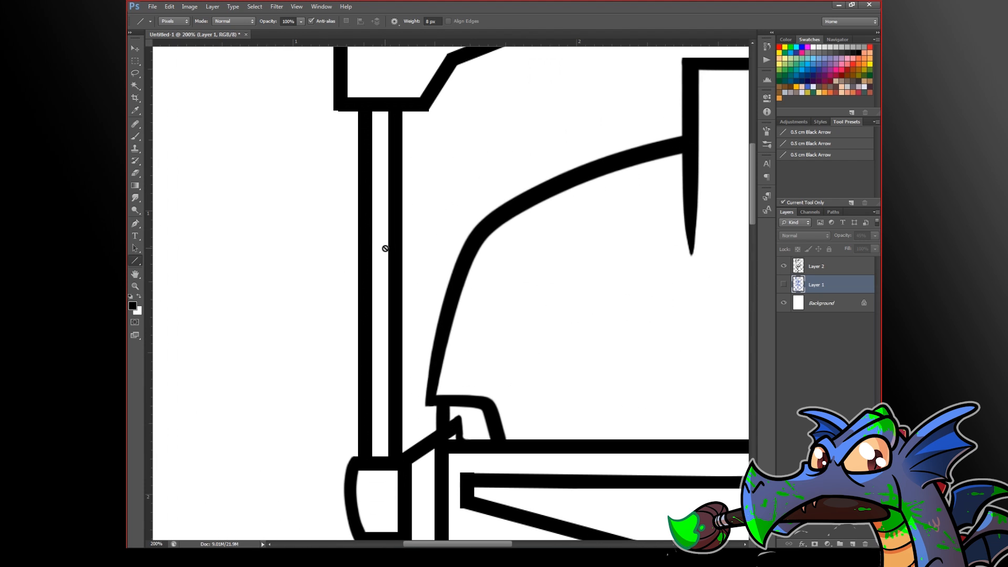
{"action": "left_click", "coordinate": [801, 269]}
{"action": "key", "text": "m"}
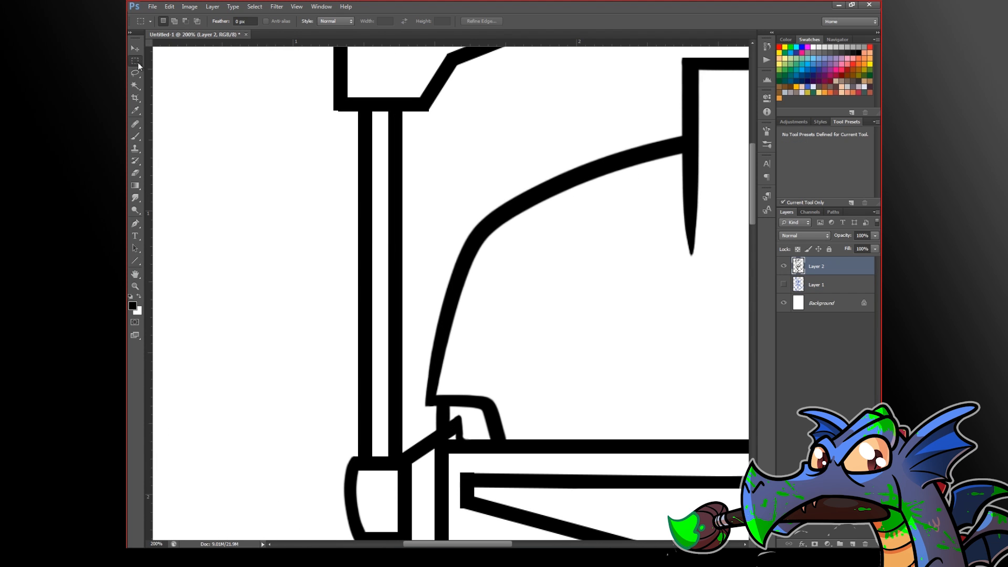
{"action": "left_click_drag", "start_coordinate": [367, 107], "coordinate": [394, 464]}
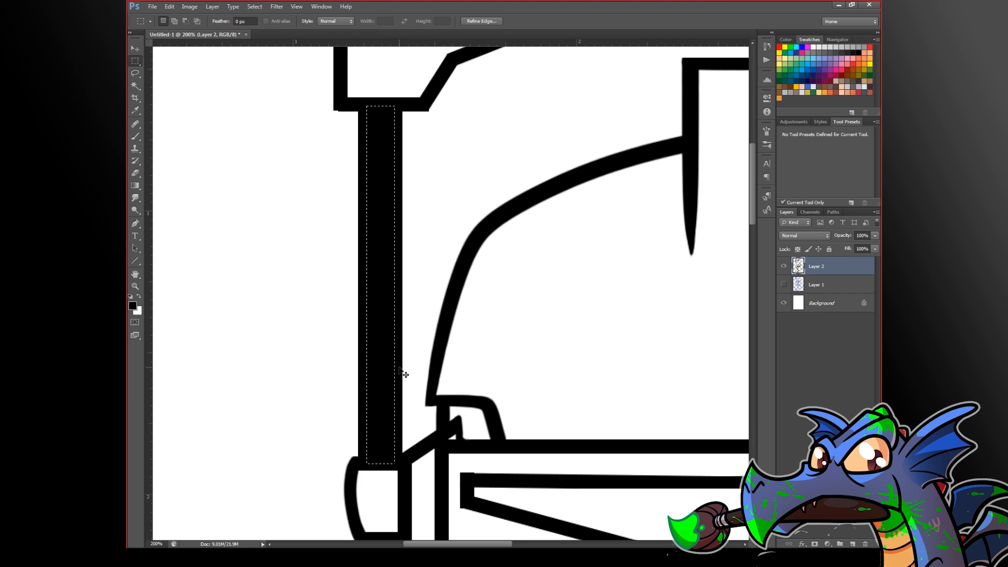
{"action": "key", "text": "ctrl+d"}
{"action": "left_click", "coordinate": [591, 401], "text": "alt"}
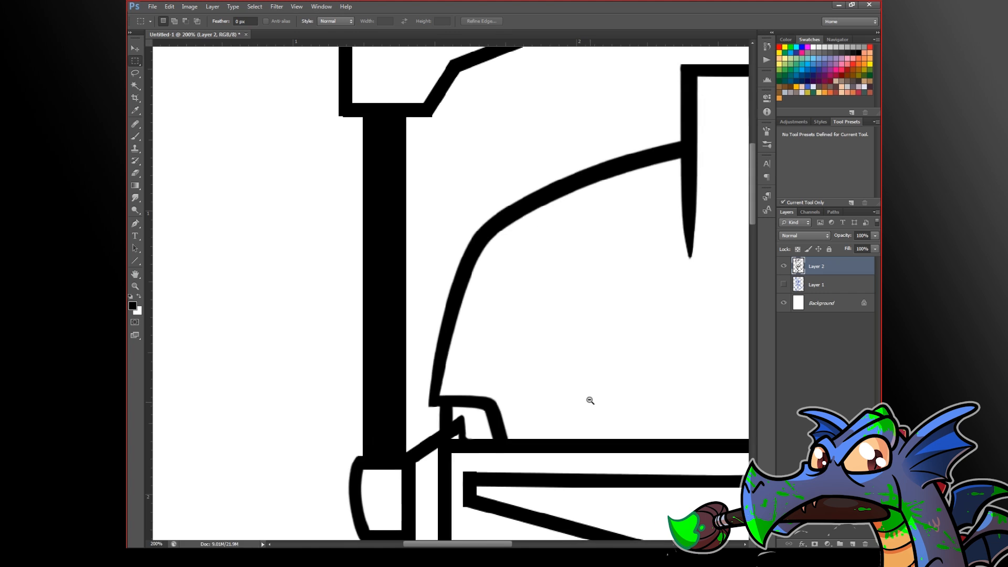
{"action": "left_click", "coordinate": [590, 401], "text": "alt"}
{"action": "key", "text": "b"}
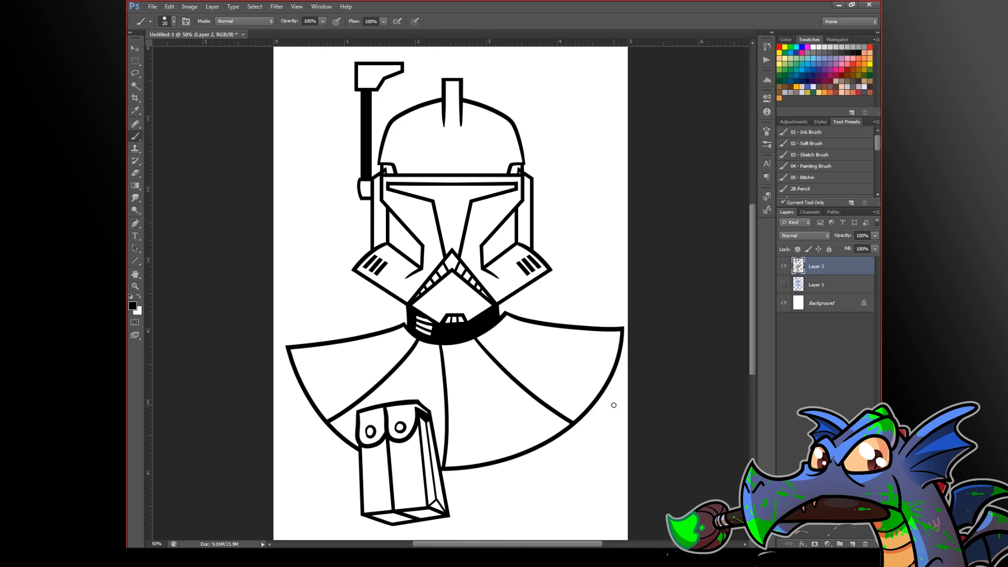